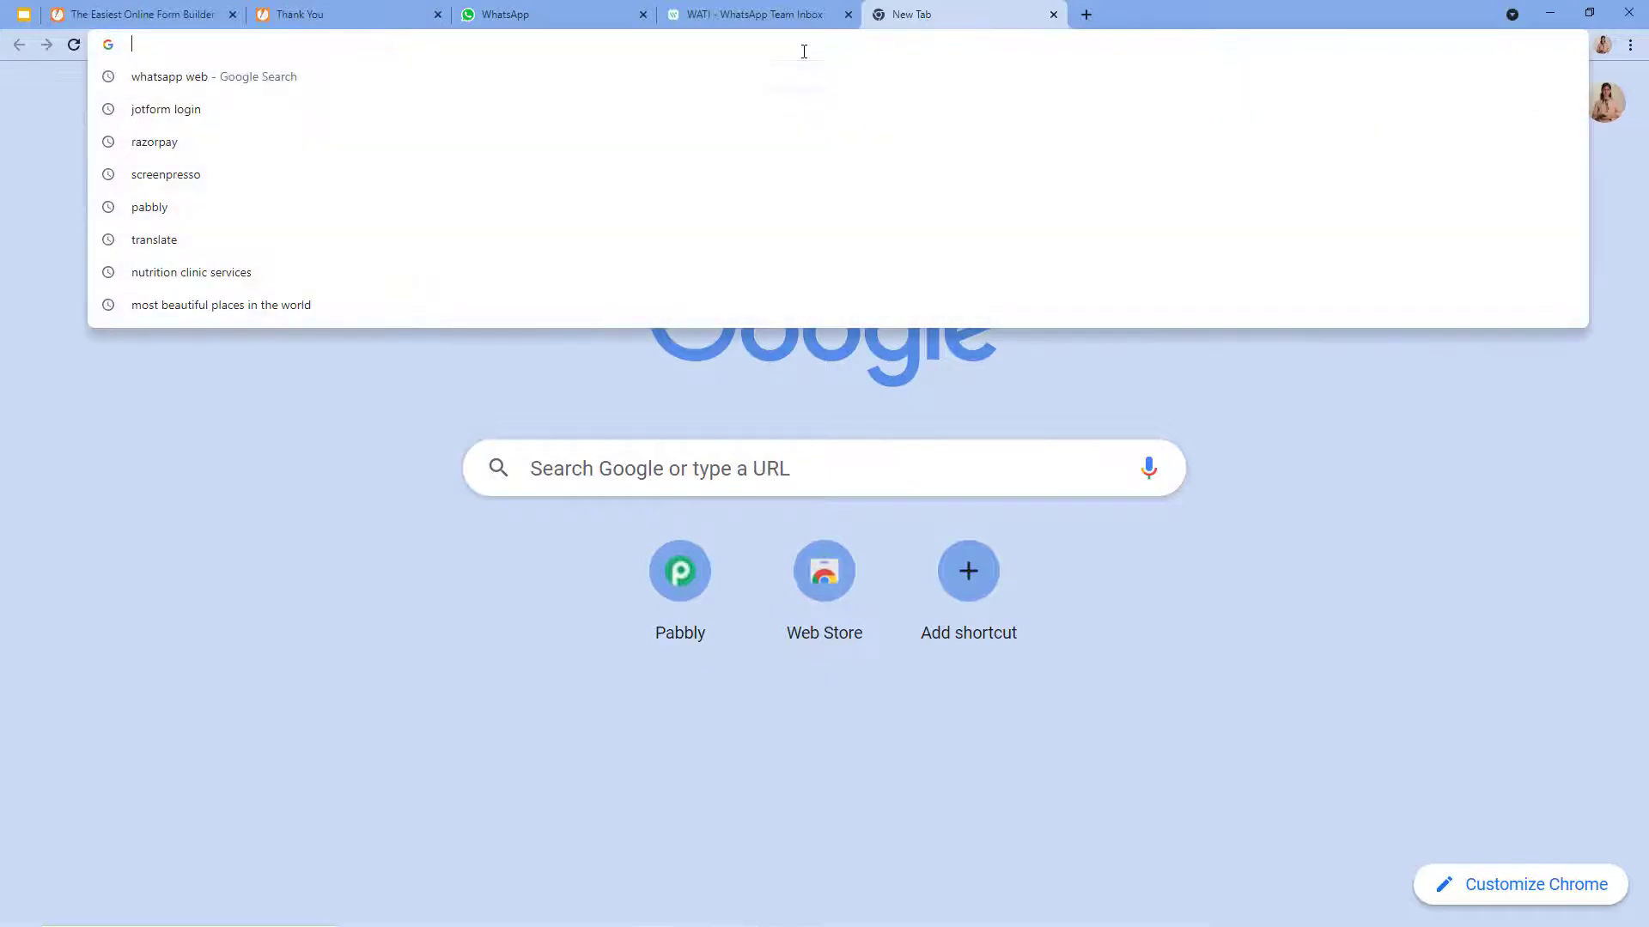
# - Go to pabbly.com and open the product page for Connect
pyautogui.write('pabbly.com')
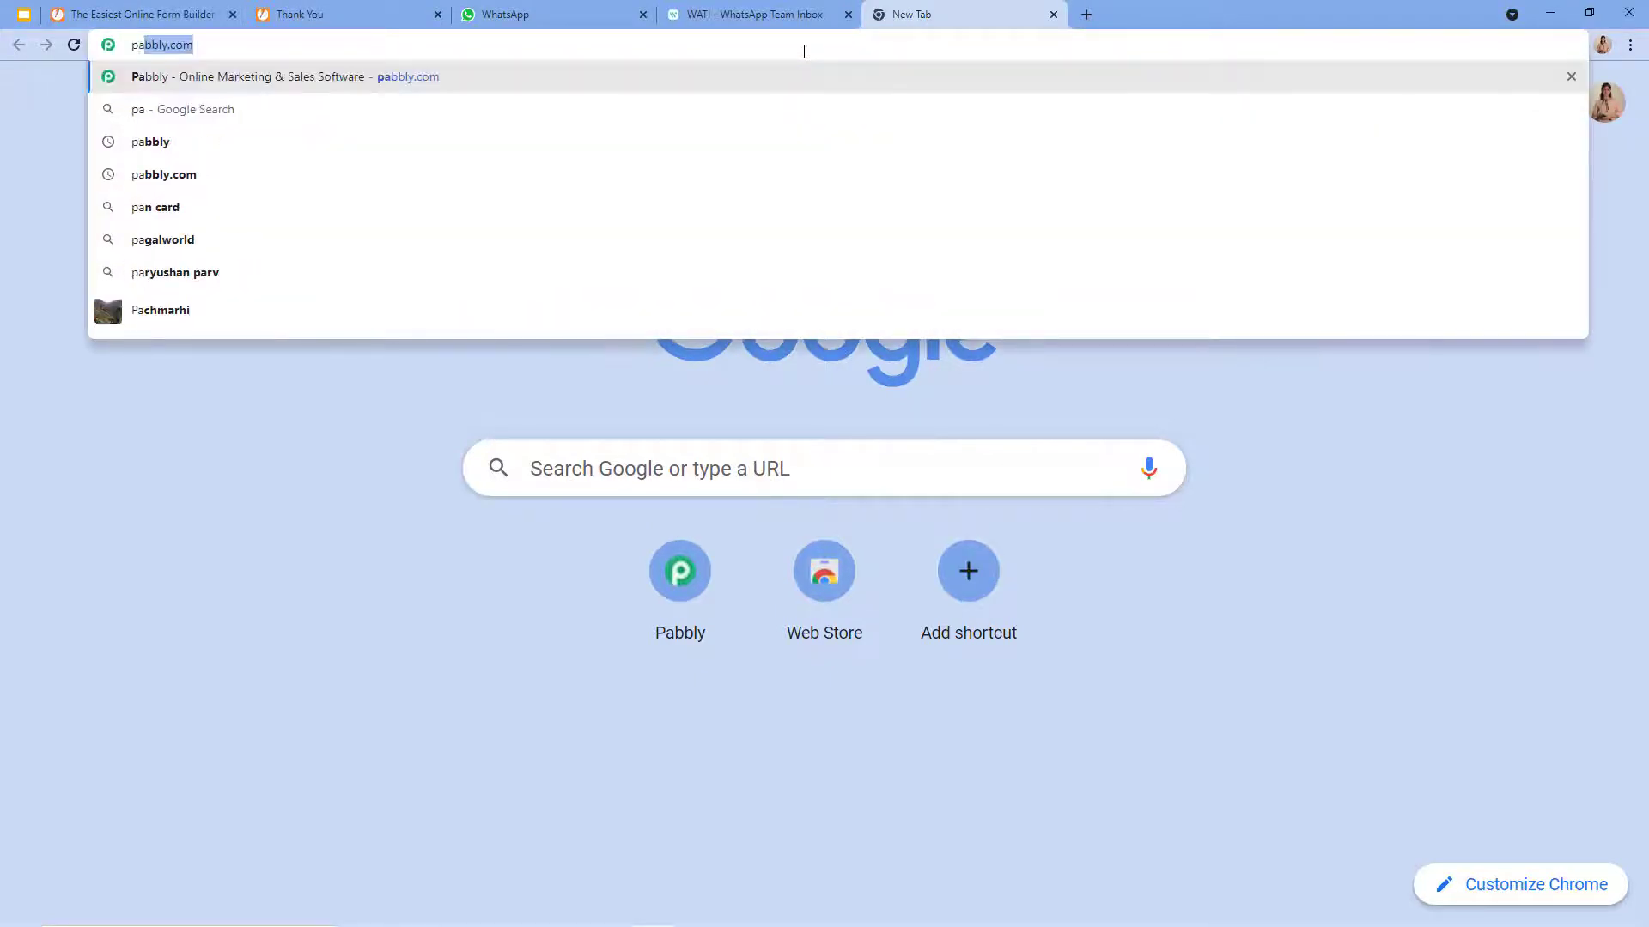
pyautogui.click(682, 83)
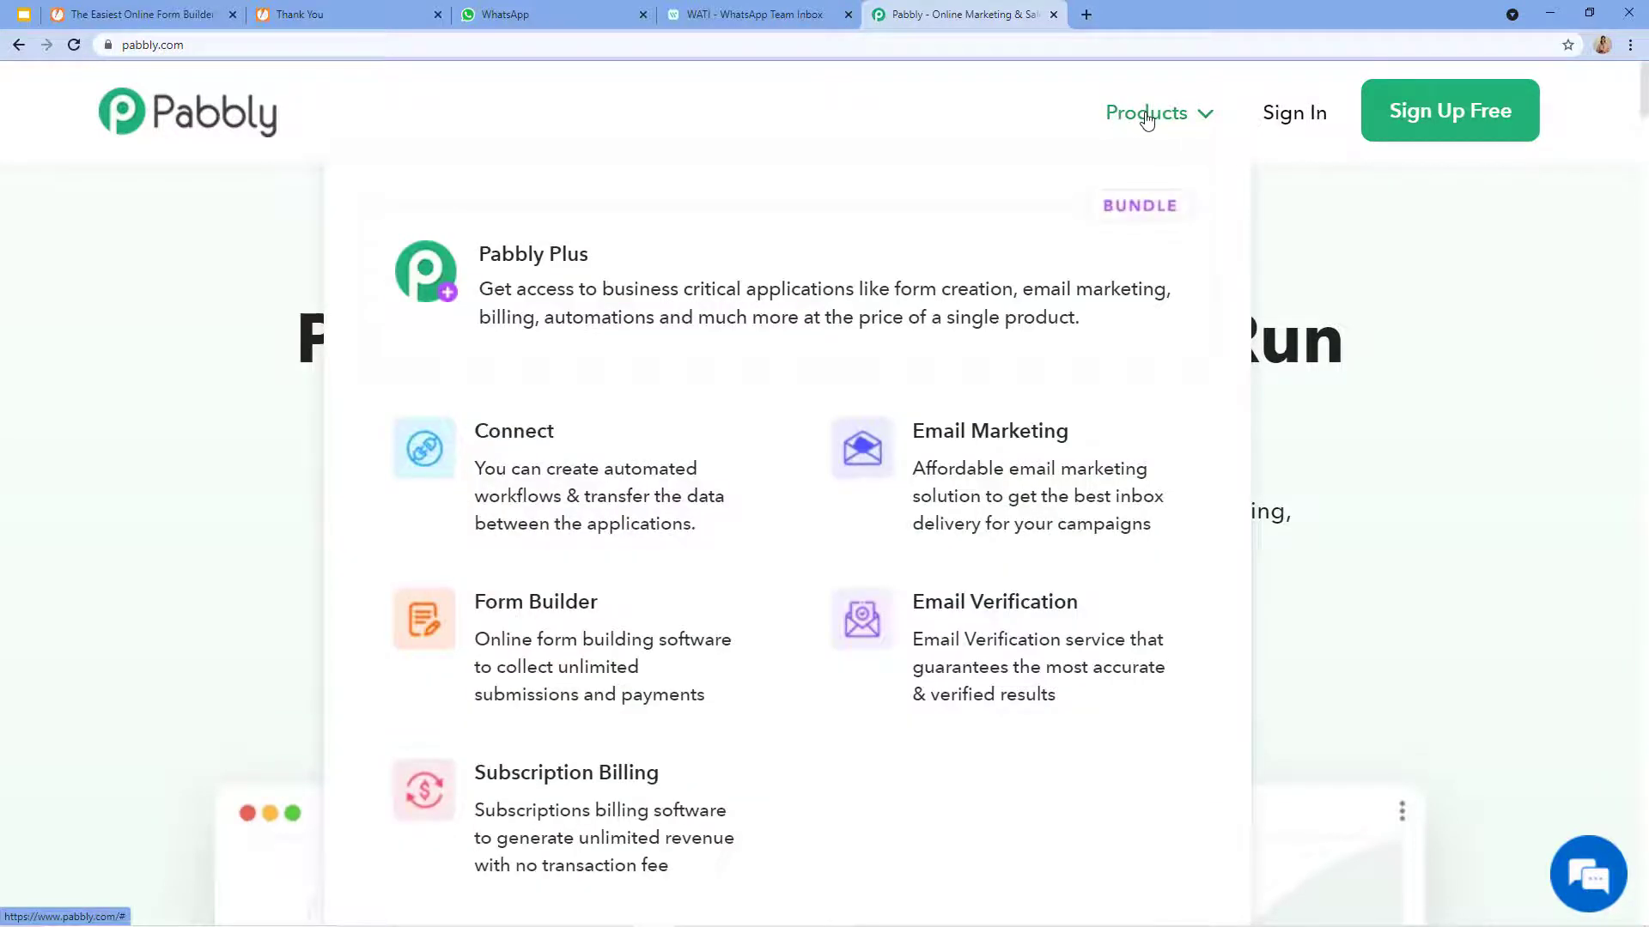
pyautogui.click(1146, 120)
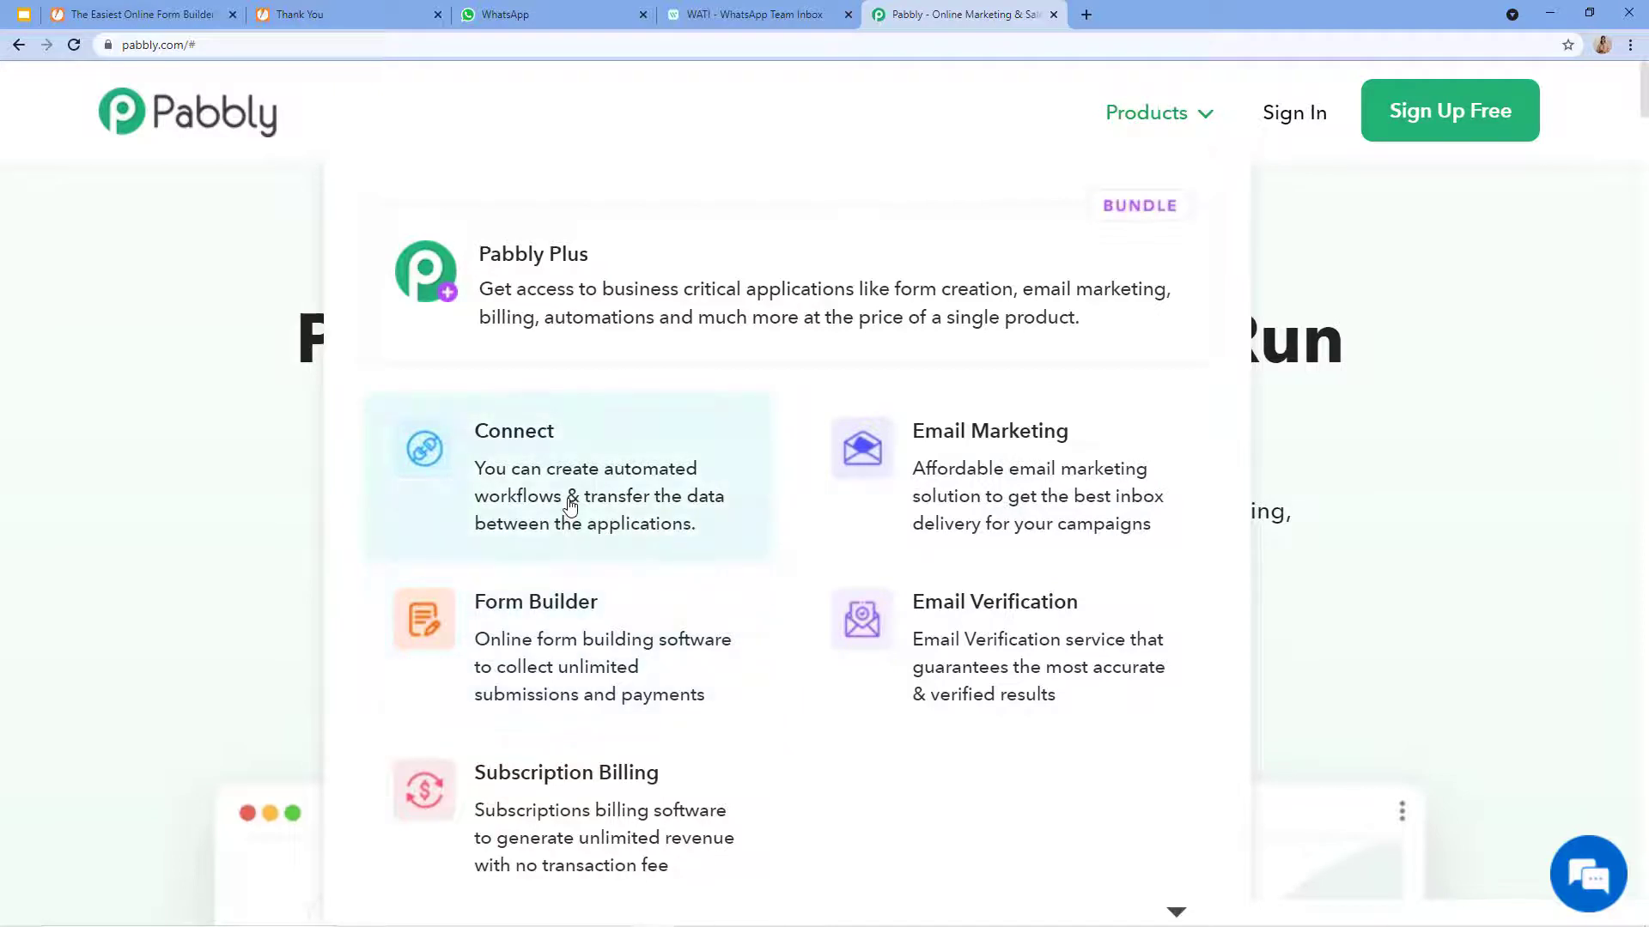
pyautogui.click(492, 455)
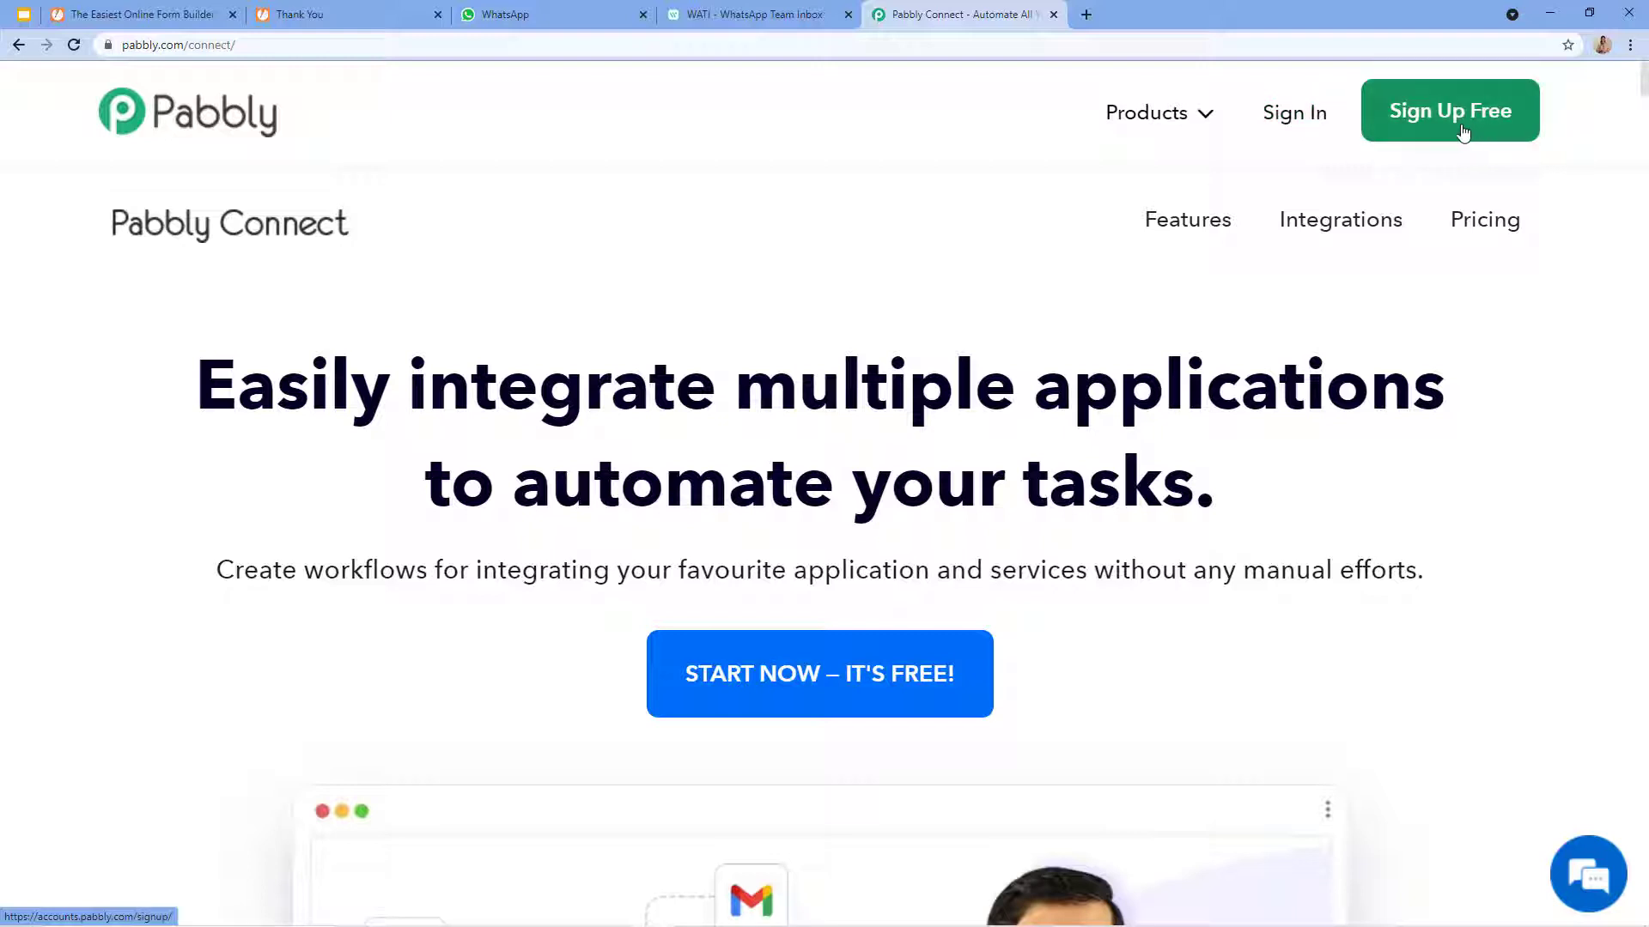
# - Sign in to the Pabbly account and access the Connect app
pyautogui.click(1296, 126)
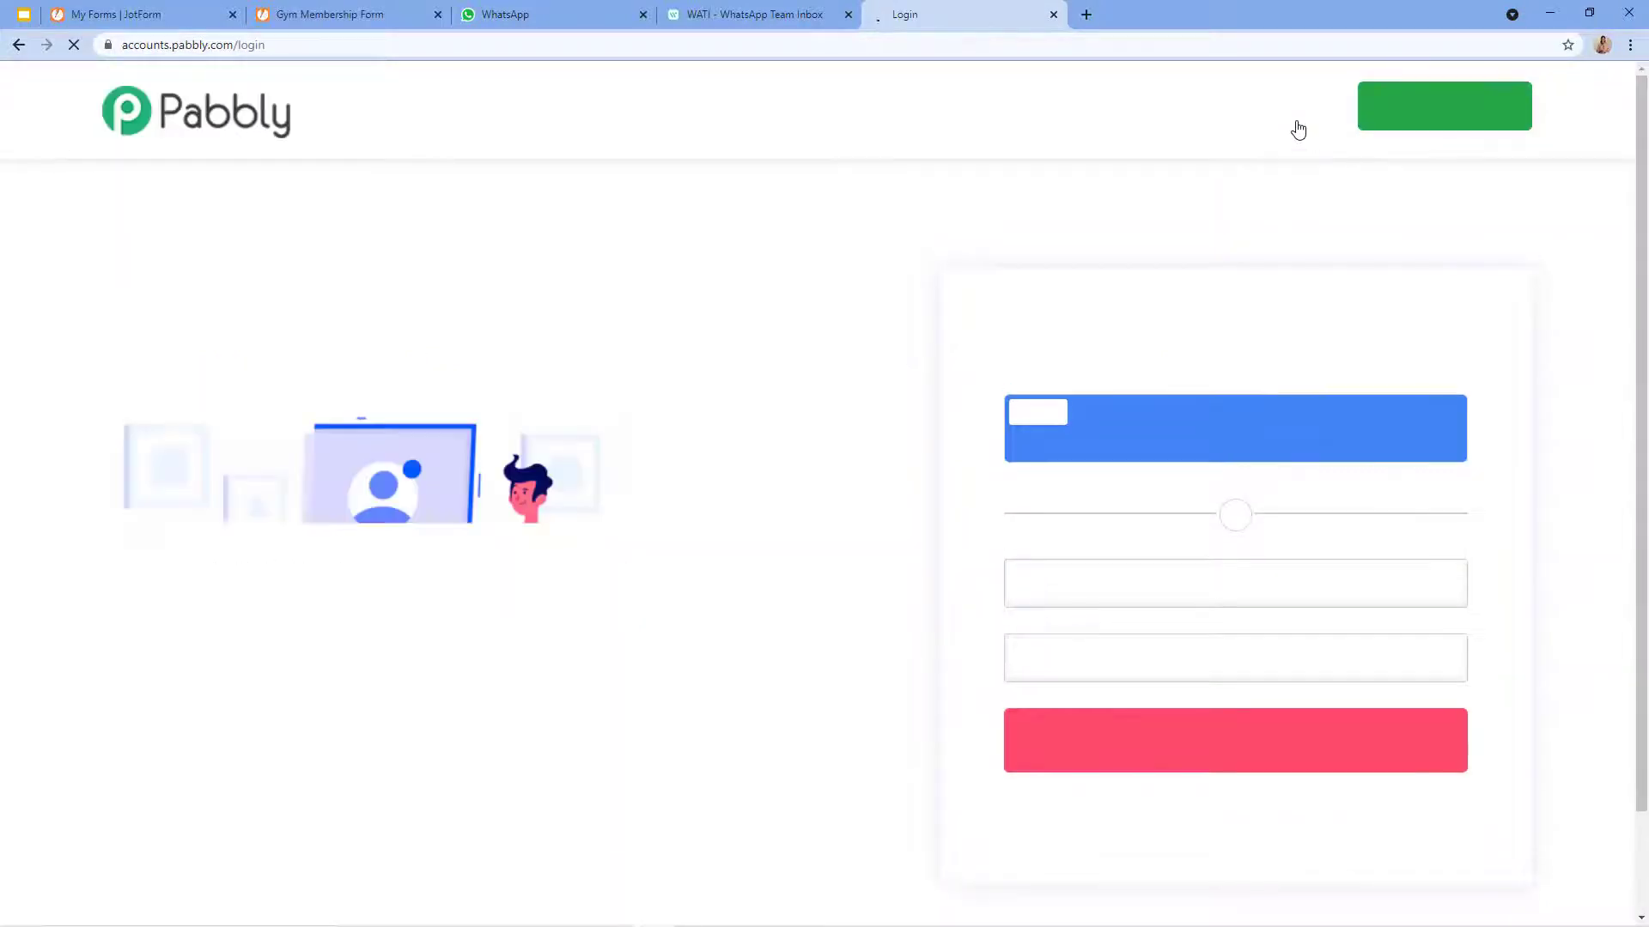
pyautogui.click(1240, 756)
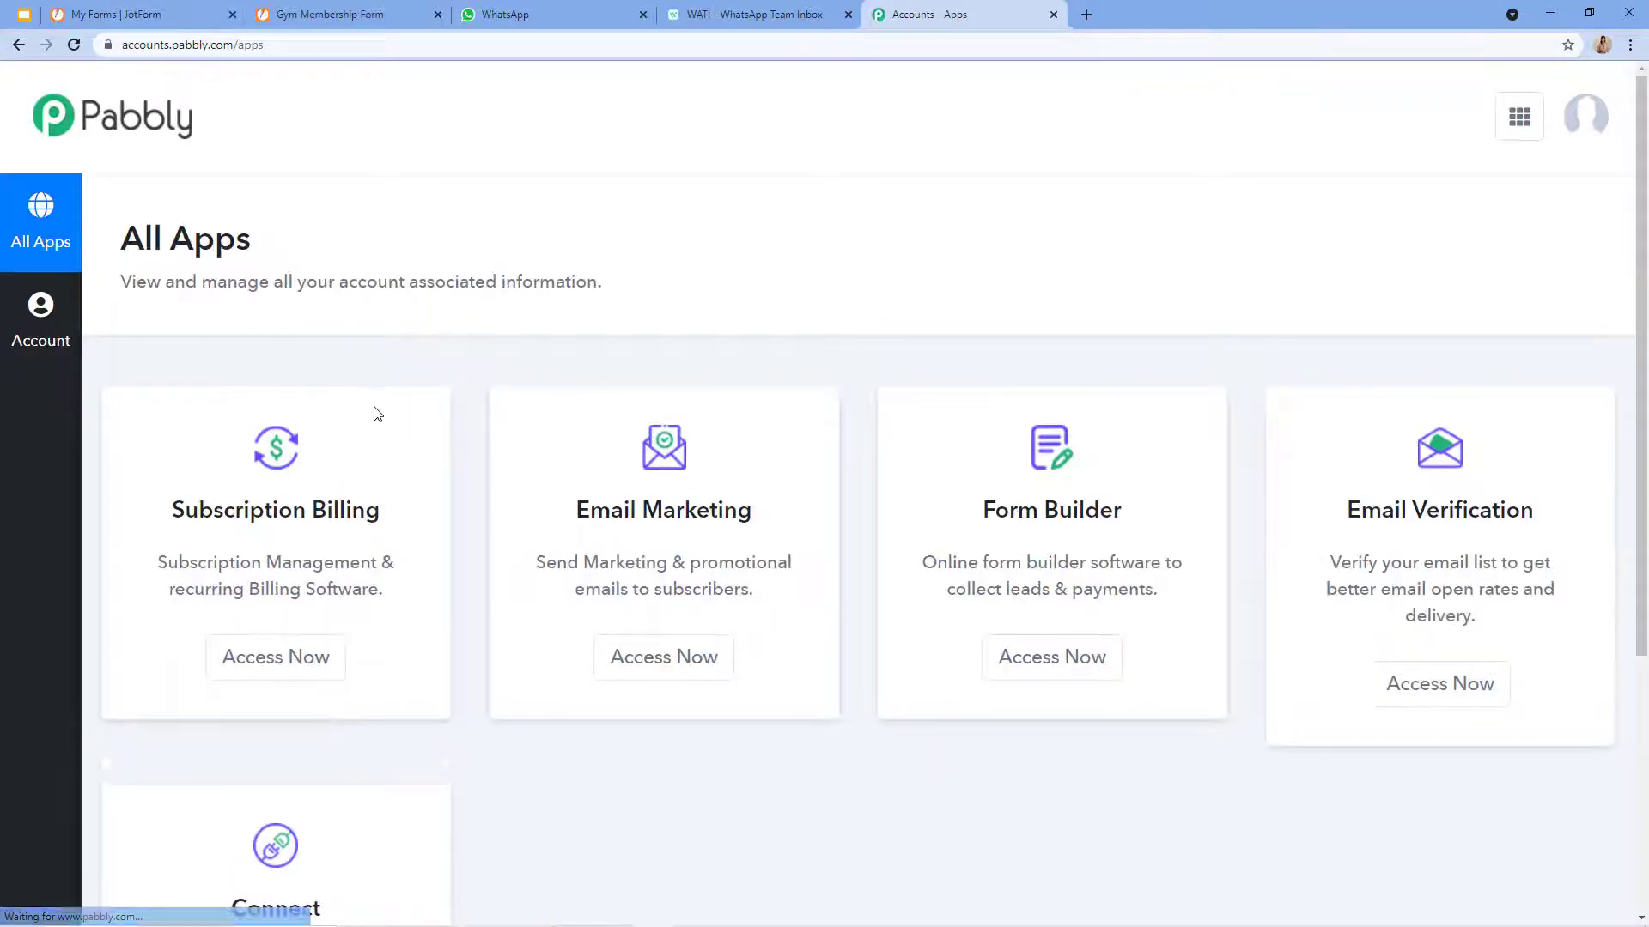
pyautogui.scroll(-2, 509, 412)
pyautogui.scroll(-2, 294, 460)
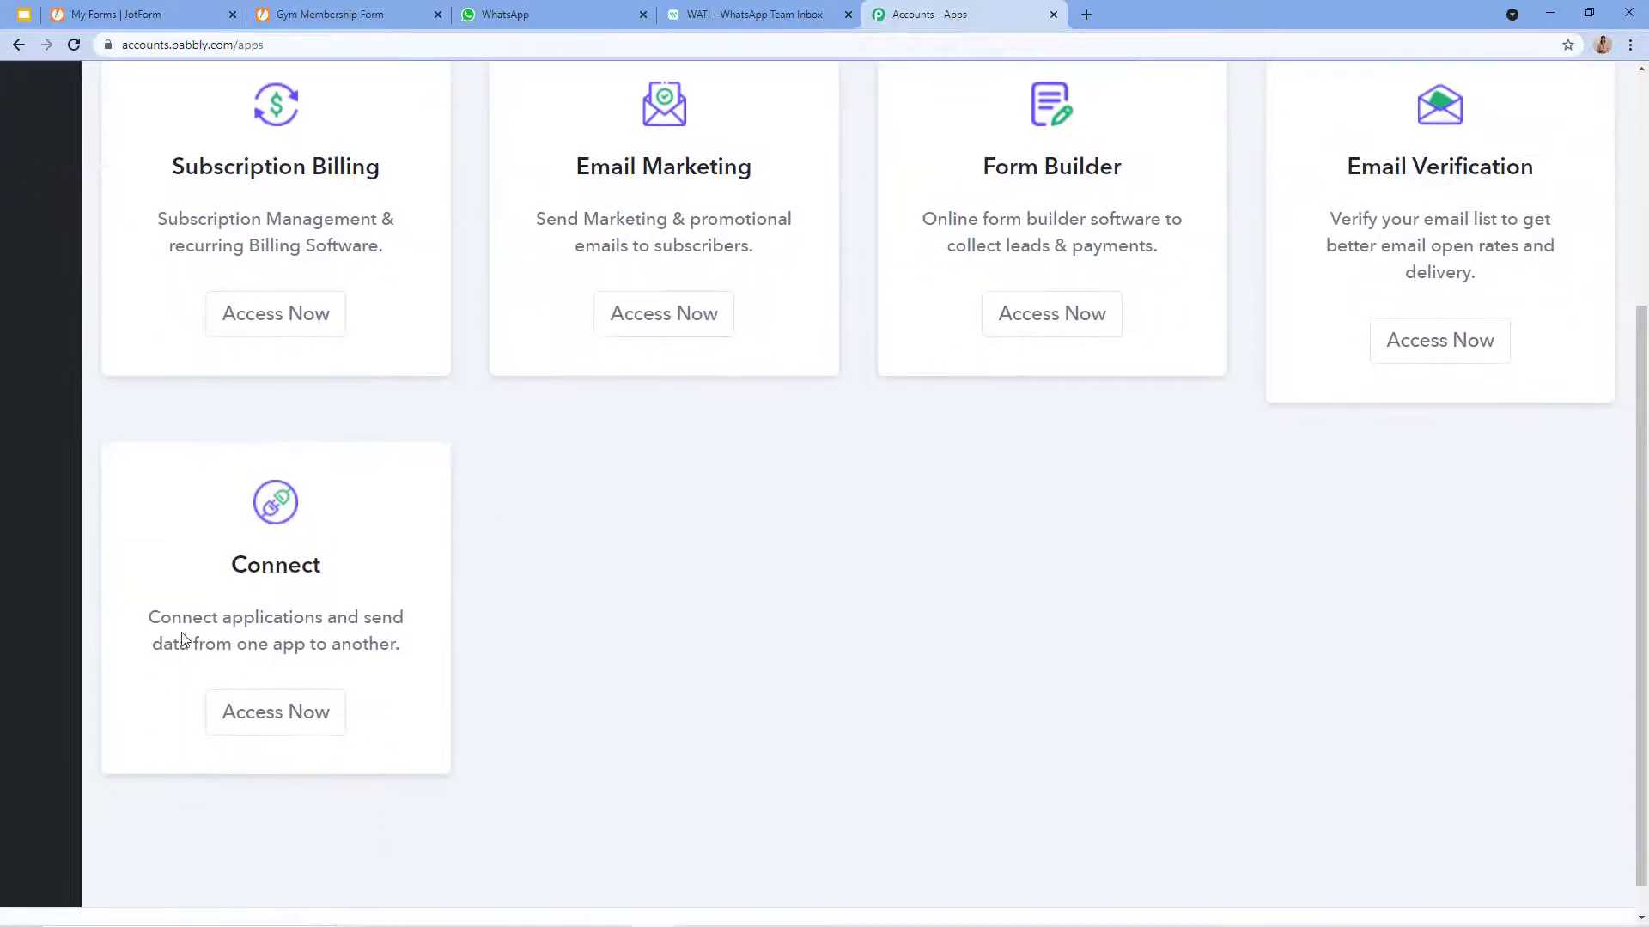
pyautogui.click(280, 705)
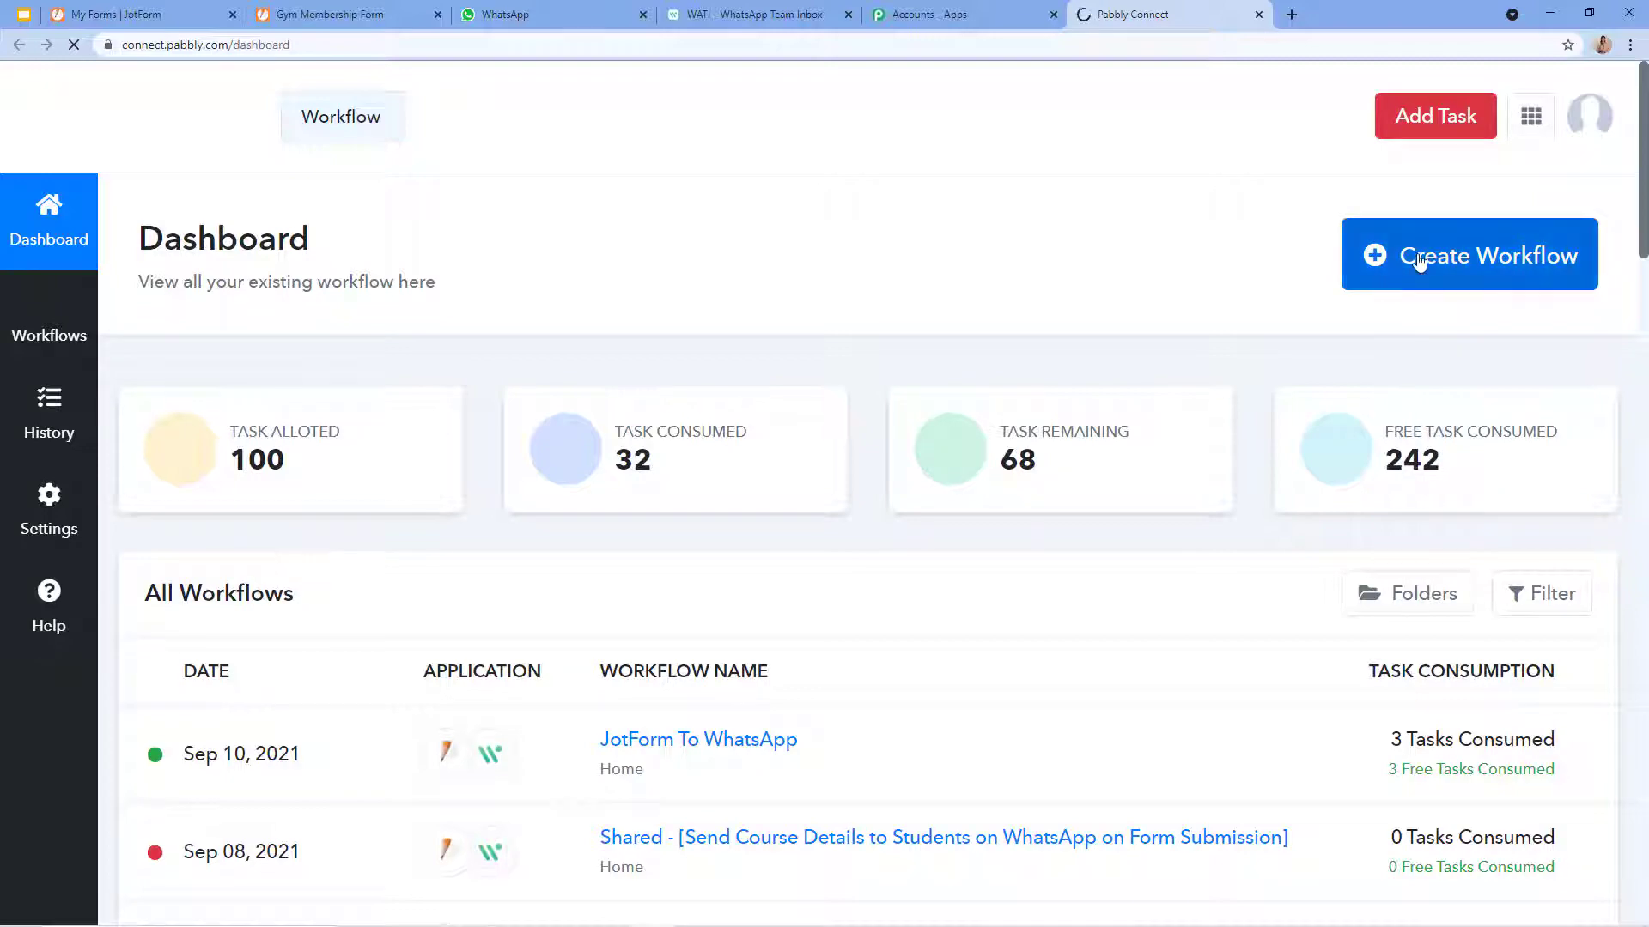
# - Create a new workflow named "JotForm to WhatsApp"
pyautogui.scroll(-9, 1411, 273)
pyautogui.scroll(9, 1410, 273)
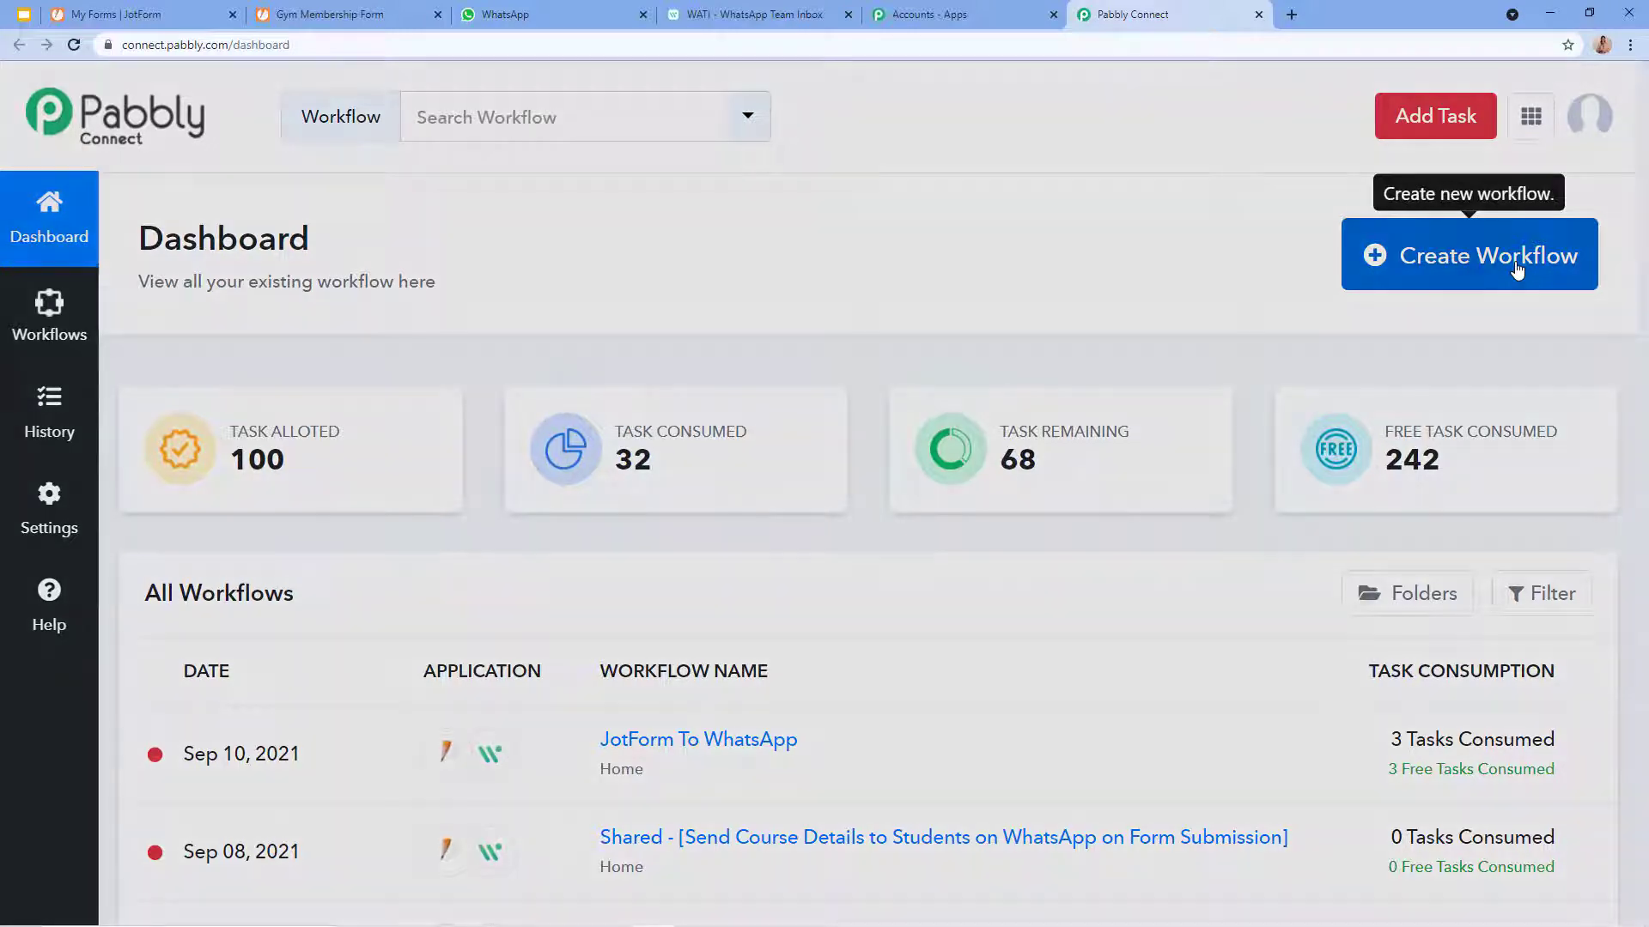
pyautogui.click(1518, 269)
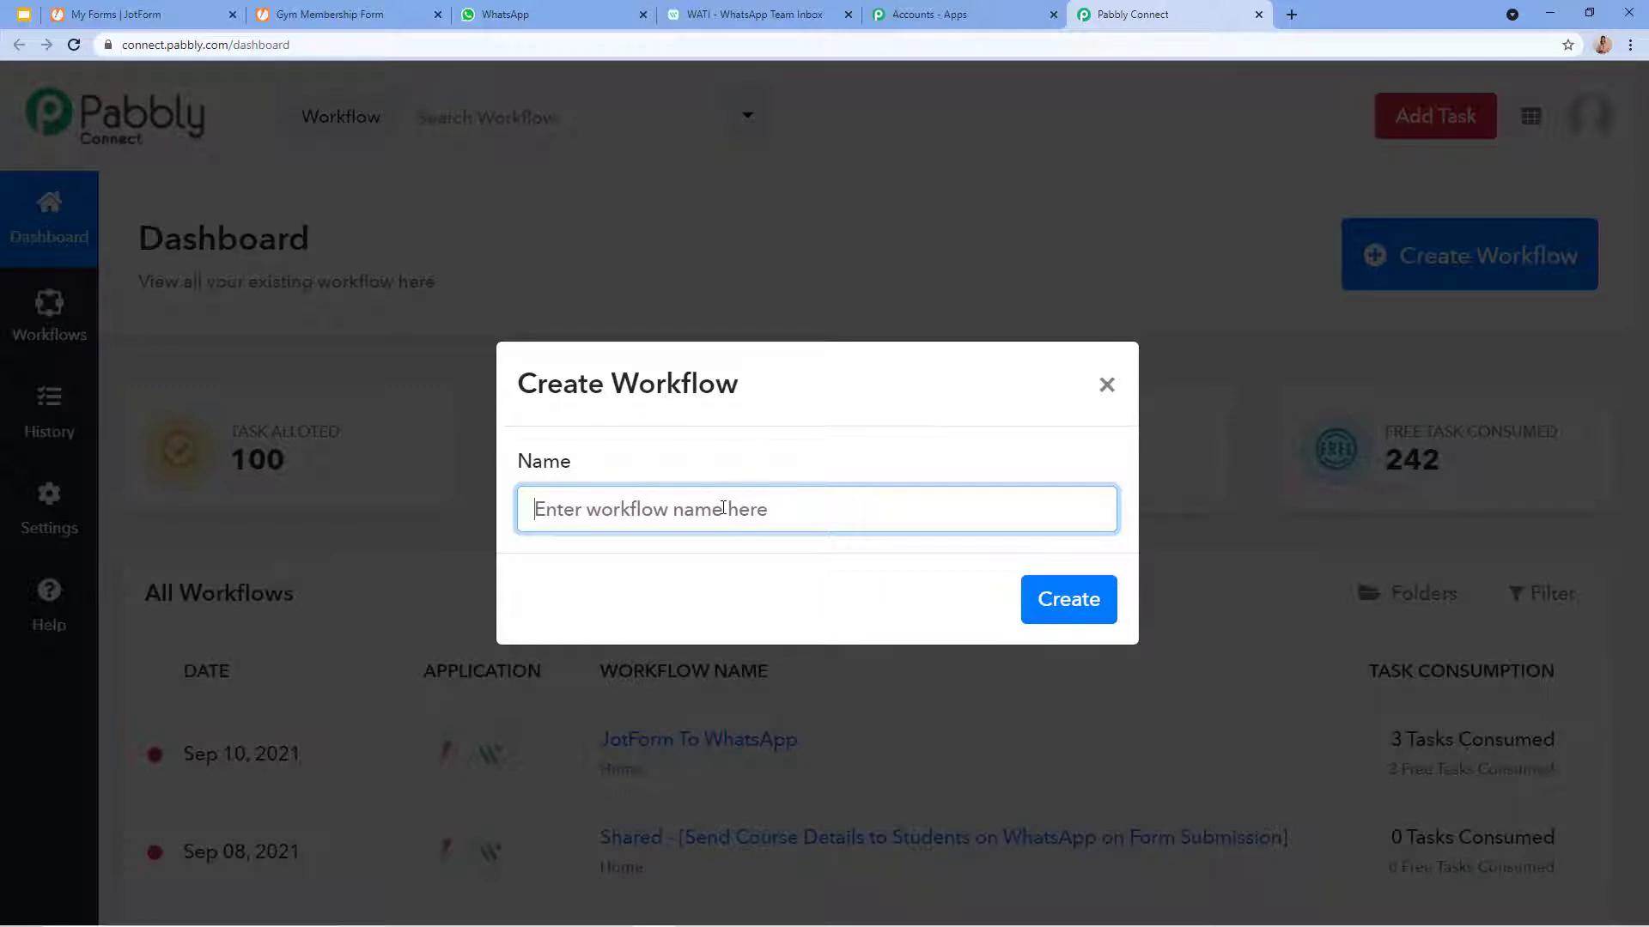
pyautogui.write('JotForm ')
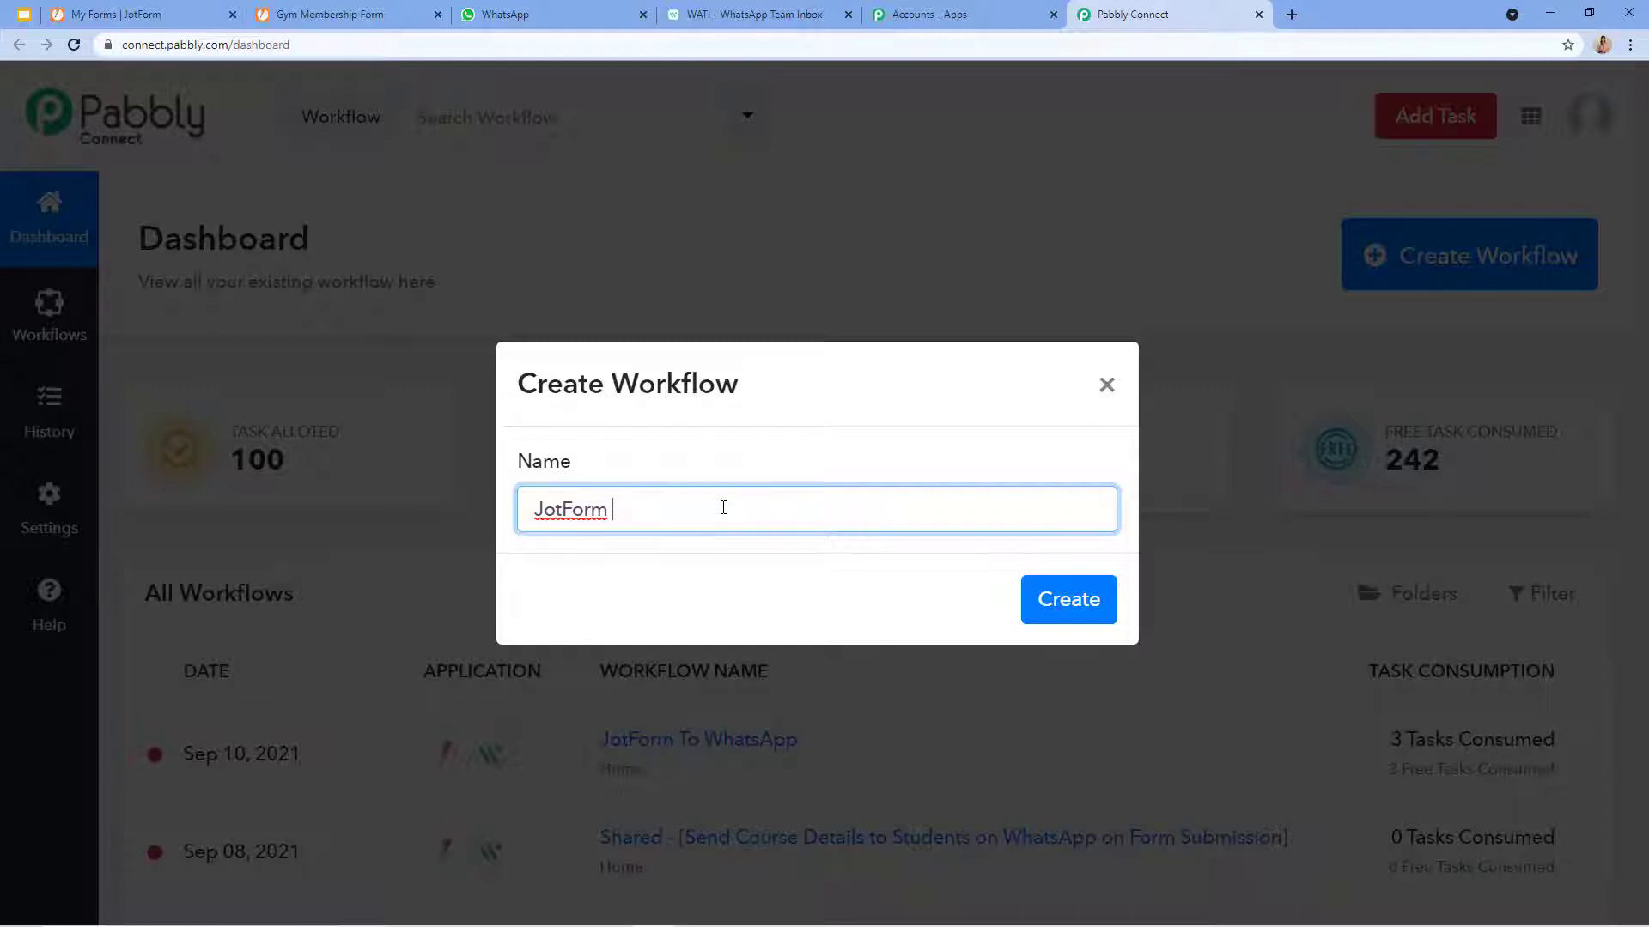
pyautogui.write('to WhatsApp')
pyautogui.click(1114, 598)
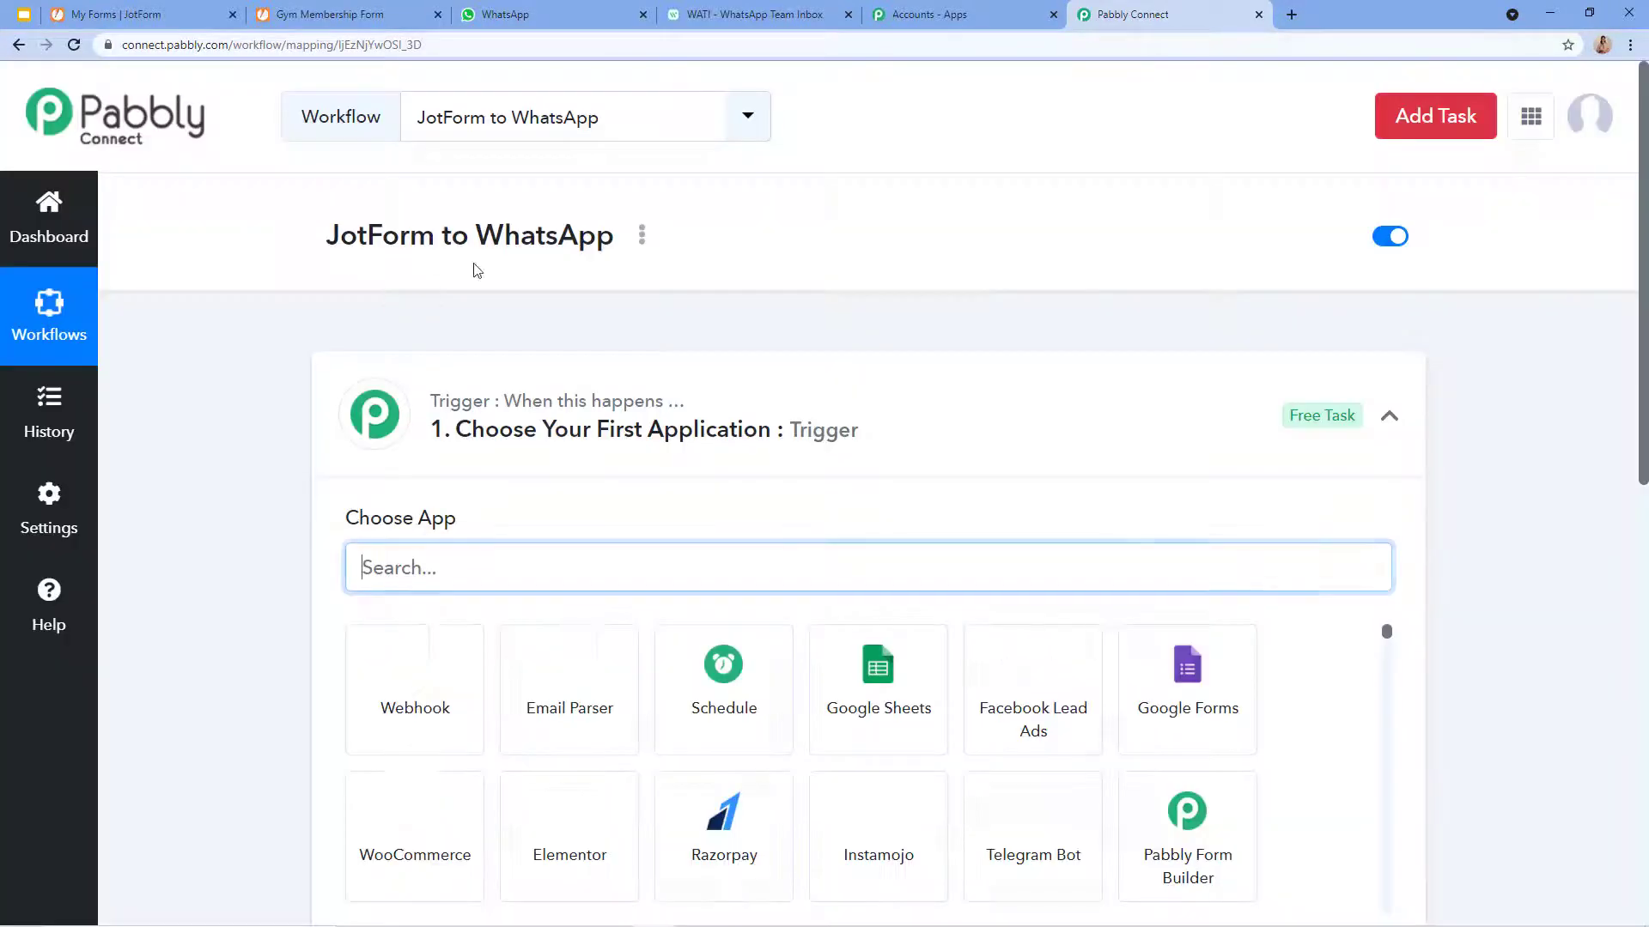
# - Set the workflow's trigger to the JotForm app with the New Response event and display its webhook URL
pyautogui.scroll(-1, 400, 258)
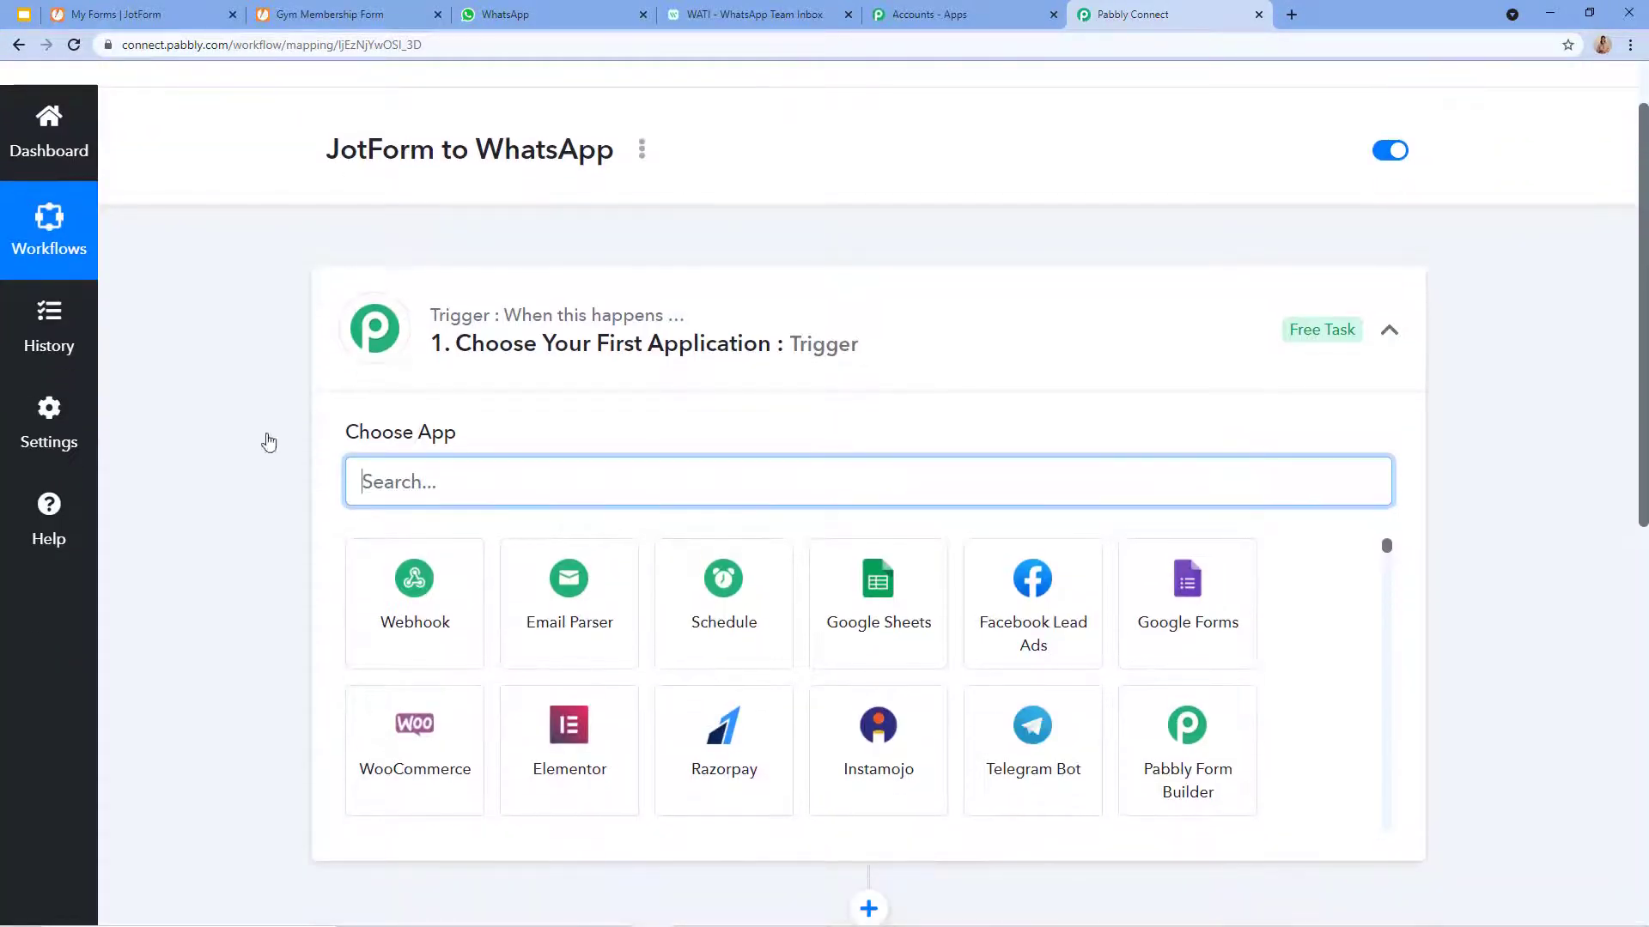
pyautogui.scroll(-1, 719, 314)
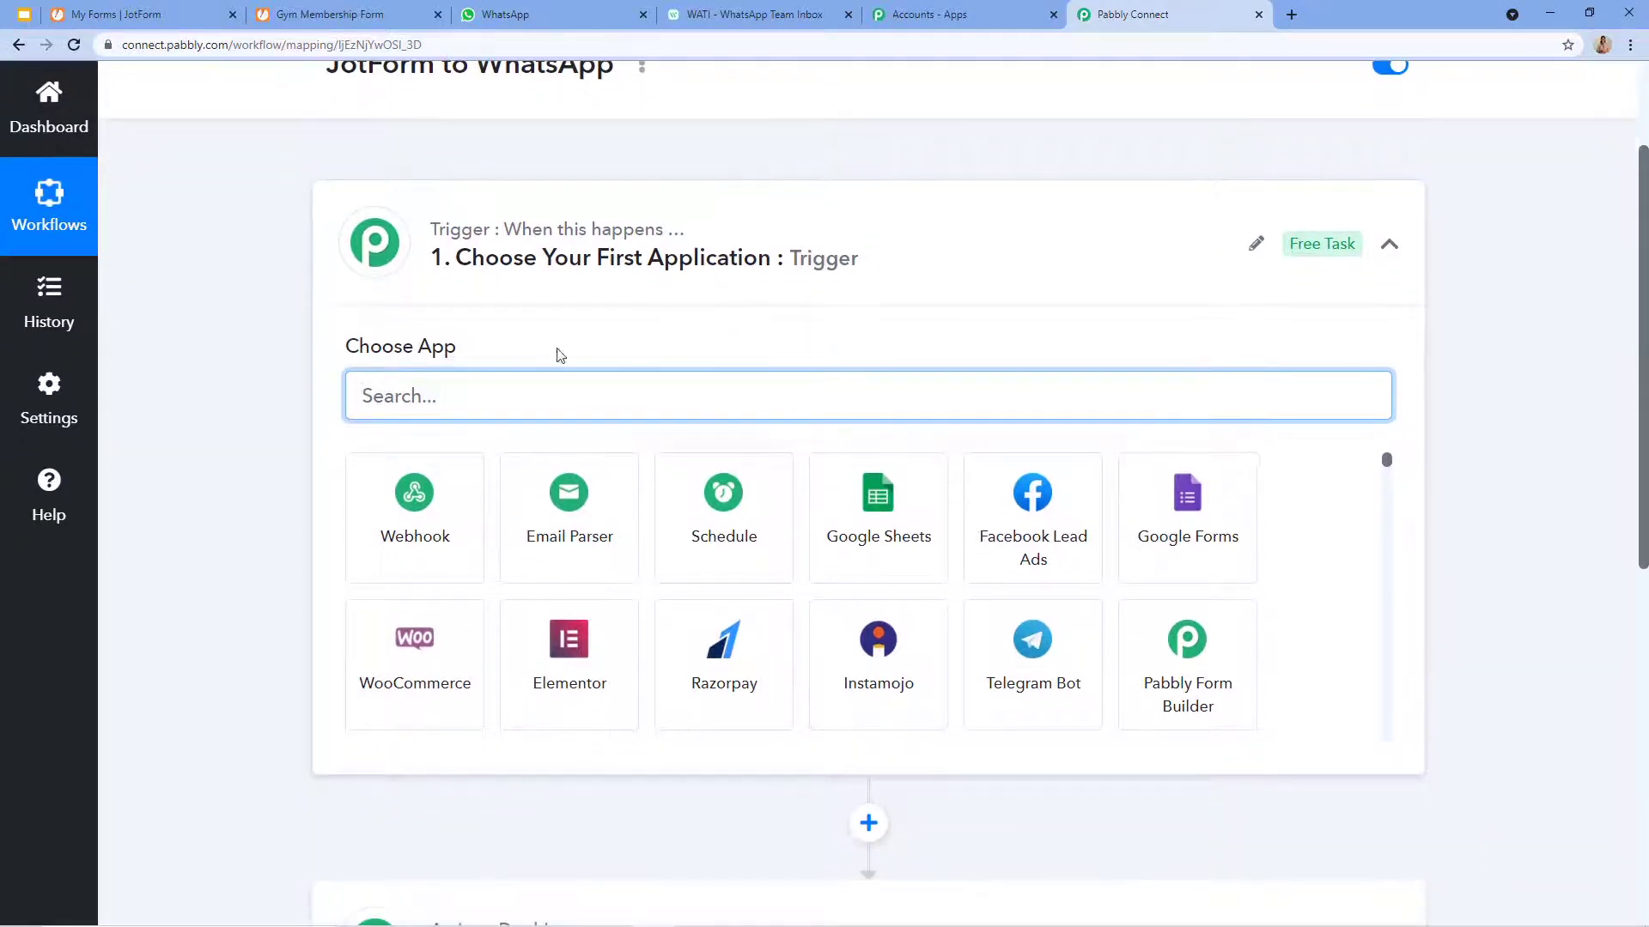
pyautogui.click(1401, 247)
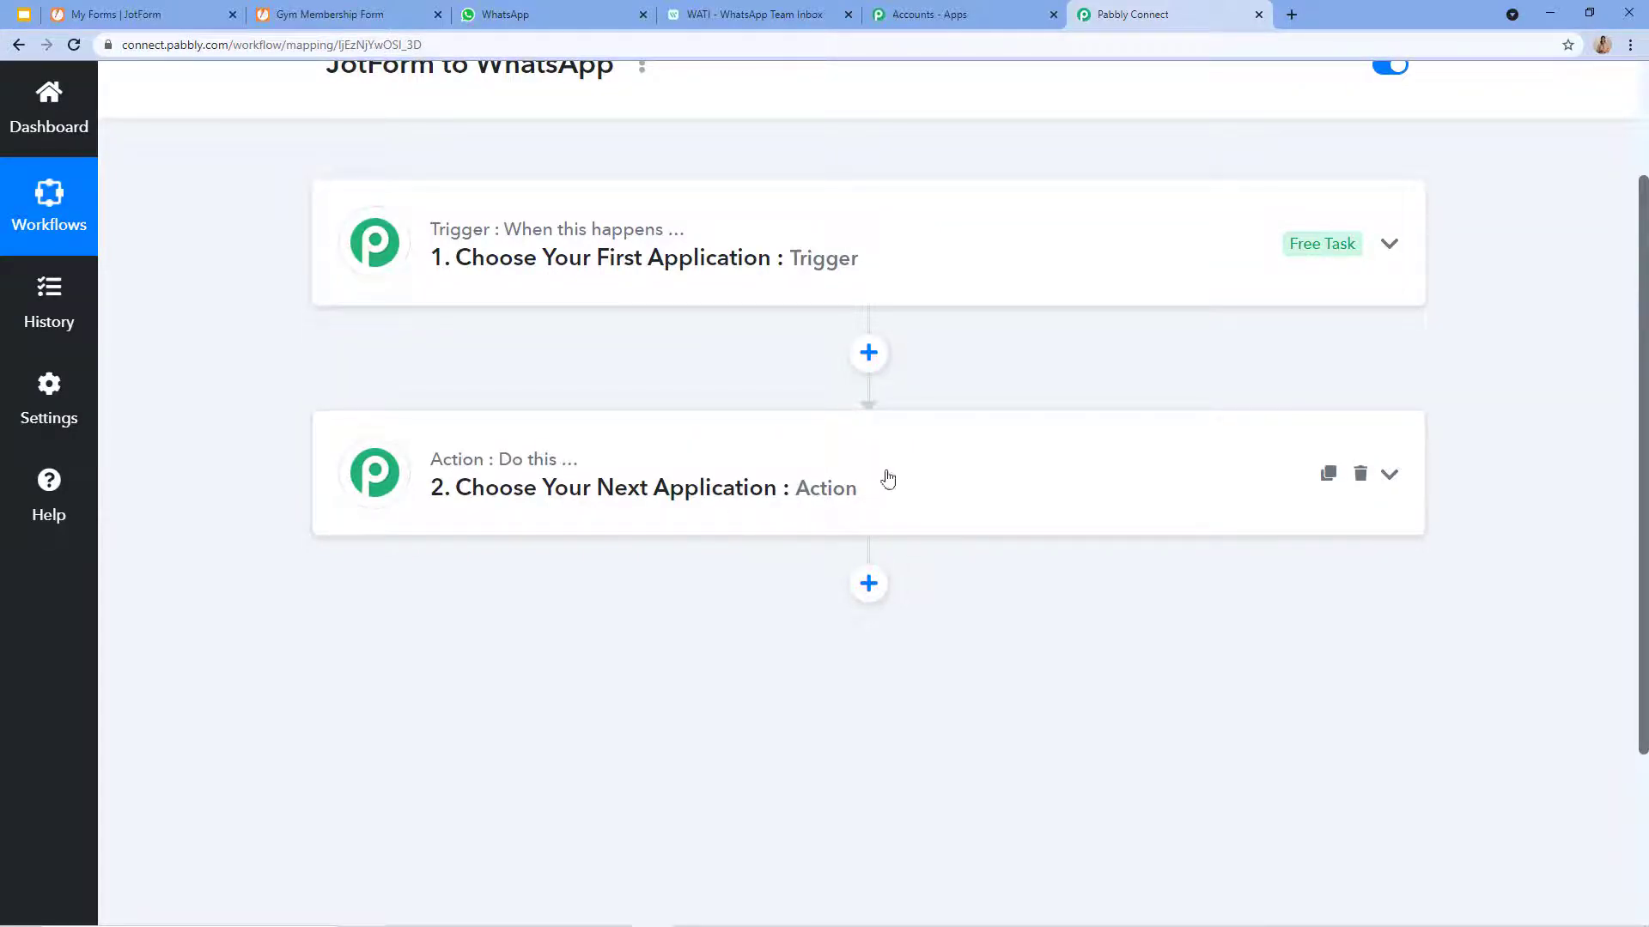
pyautogui.click(872, 259)
pyautogui.click(412, 397)
pyautogui.write('jot')
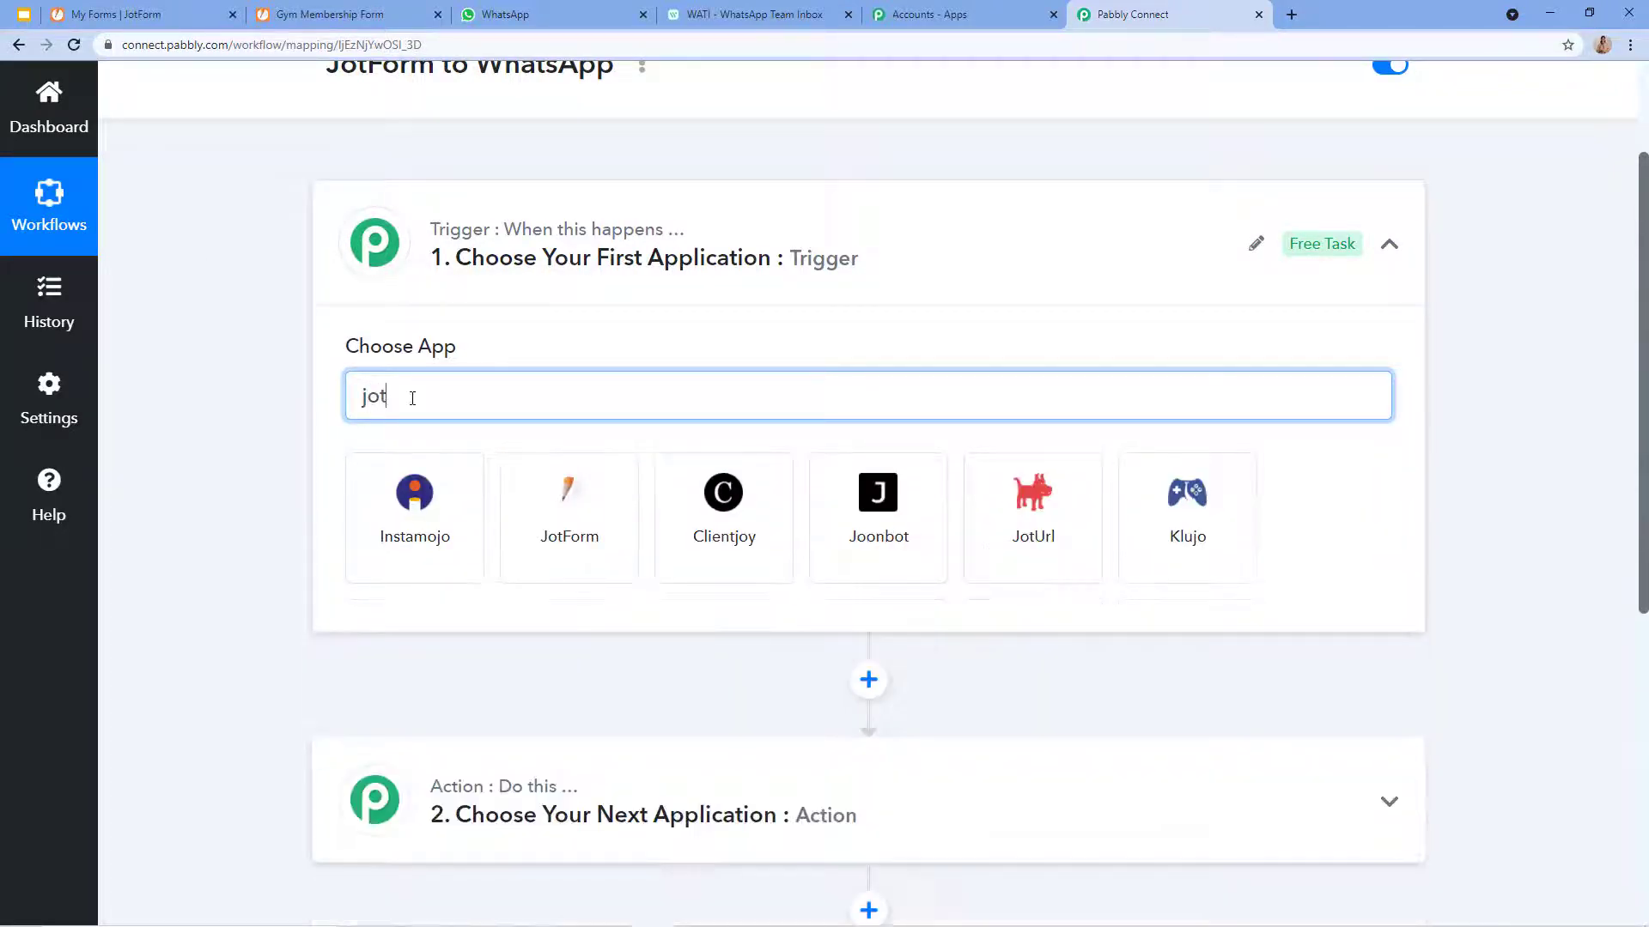
pyautogui.click(445, 509)
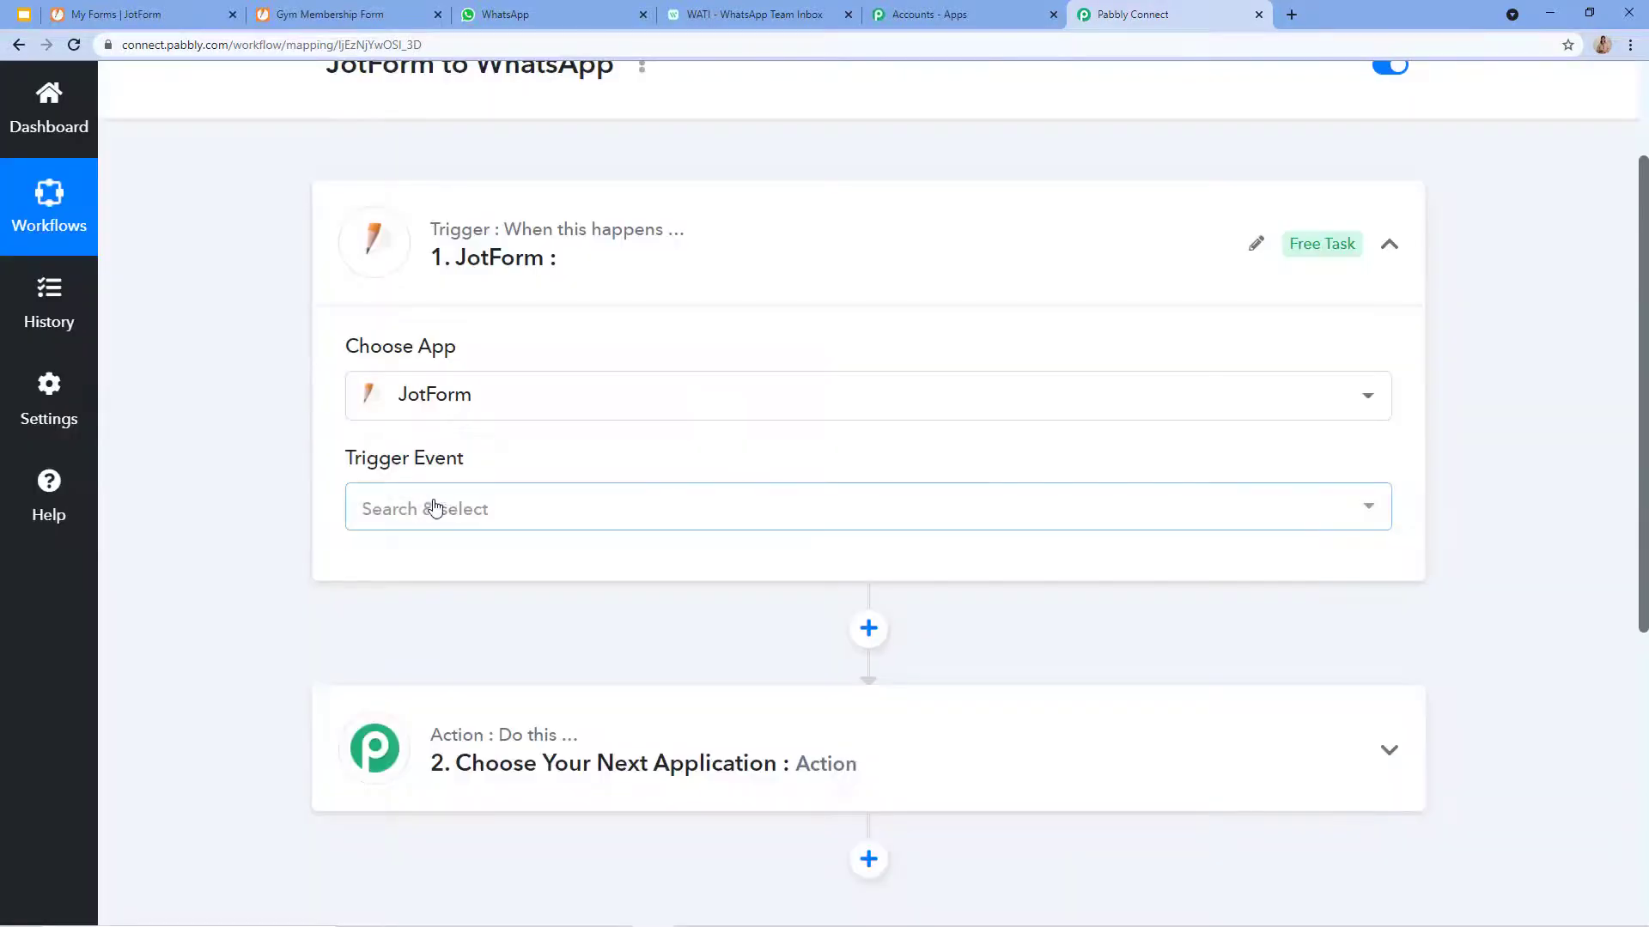
pyautogui.click(423, 512)
pyautogui.click(436, 639)
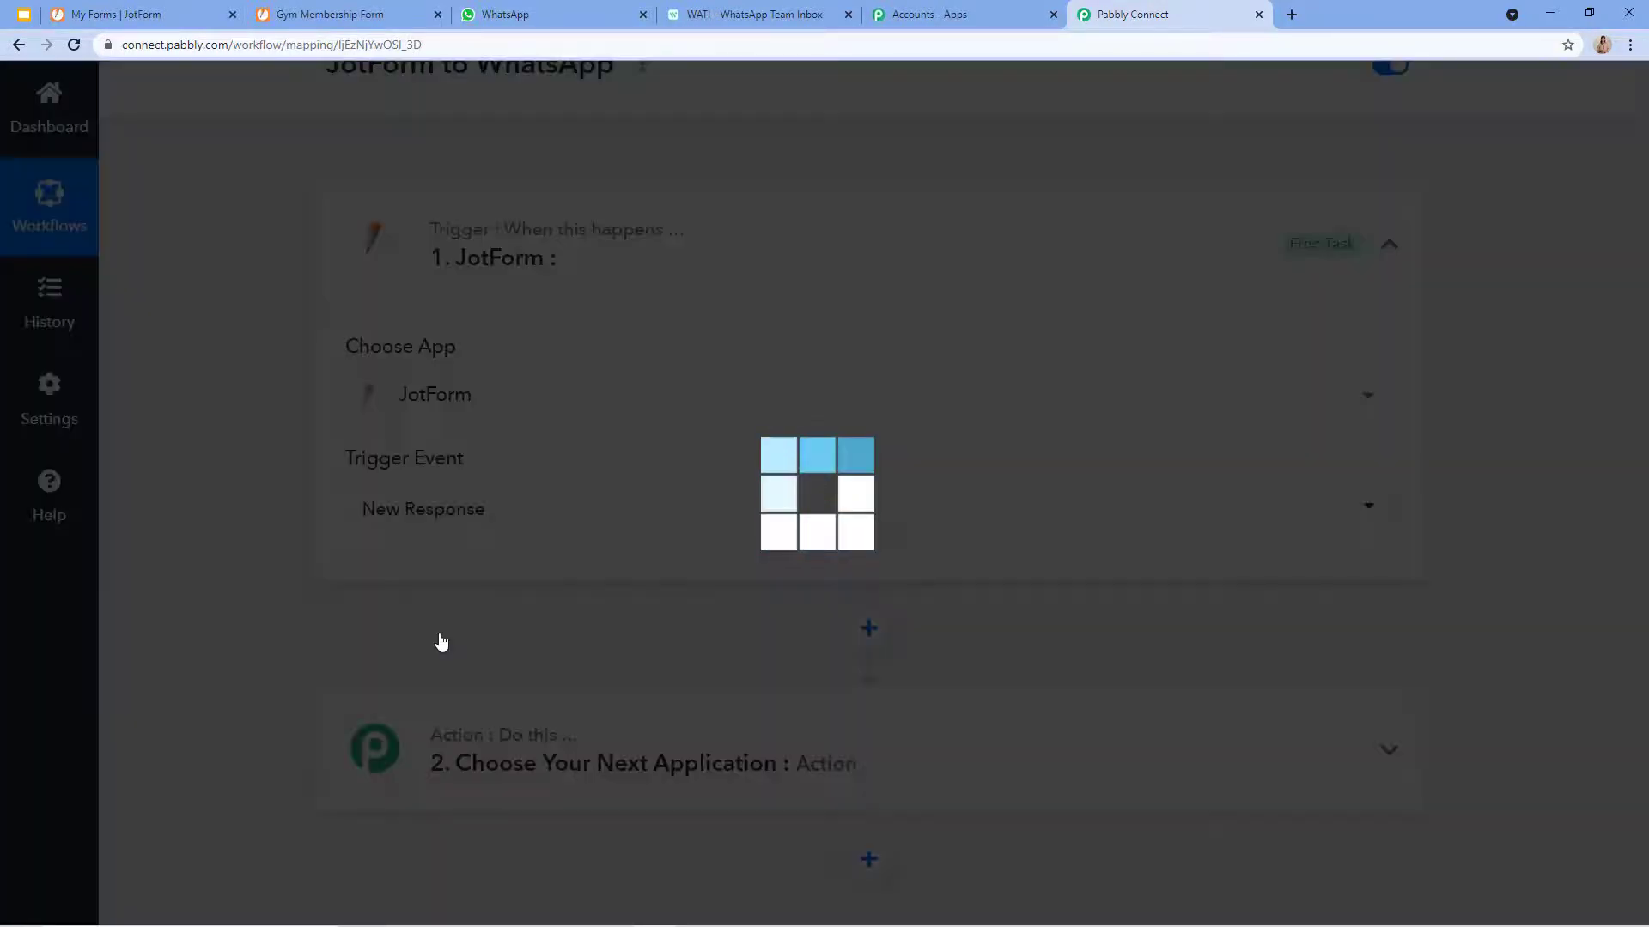
pyautogui.scroll(-1, 431, 634)
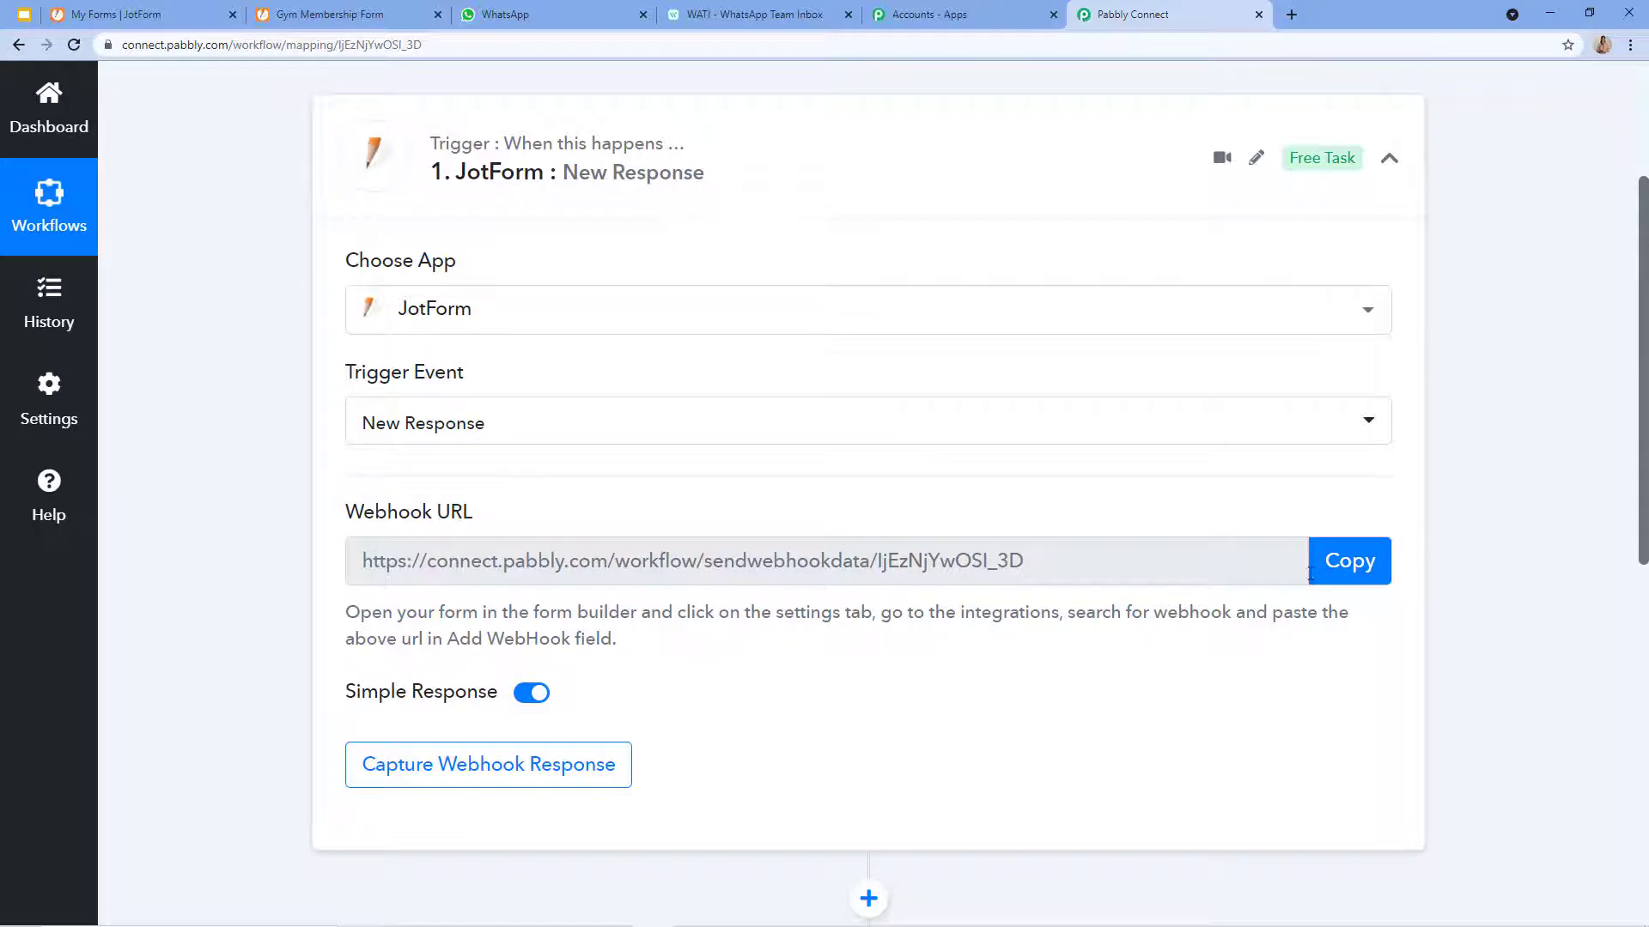
pyautogui.scroll(-1, 773, 558)
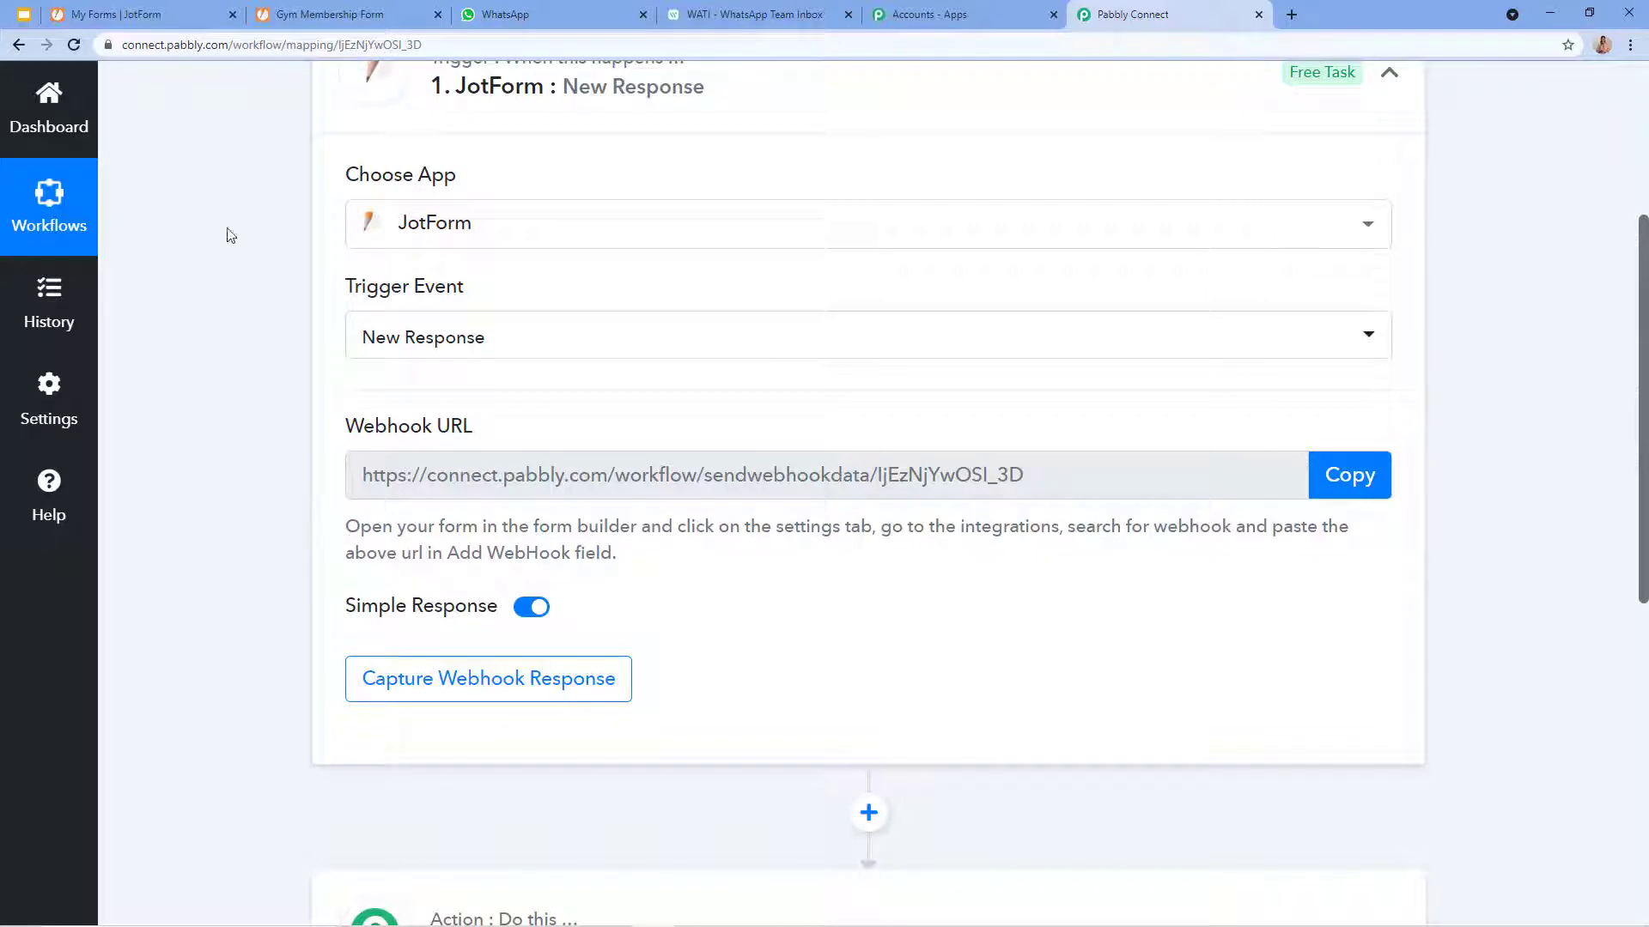
# - Switch to JotForm and open the Gym Membership Form for editing
pyautogui.click(138, 14)
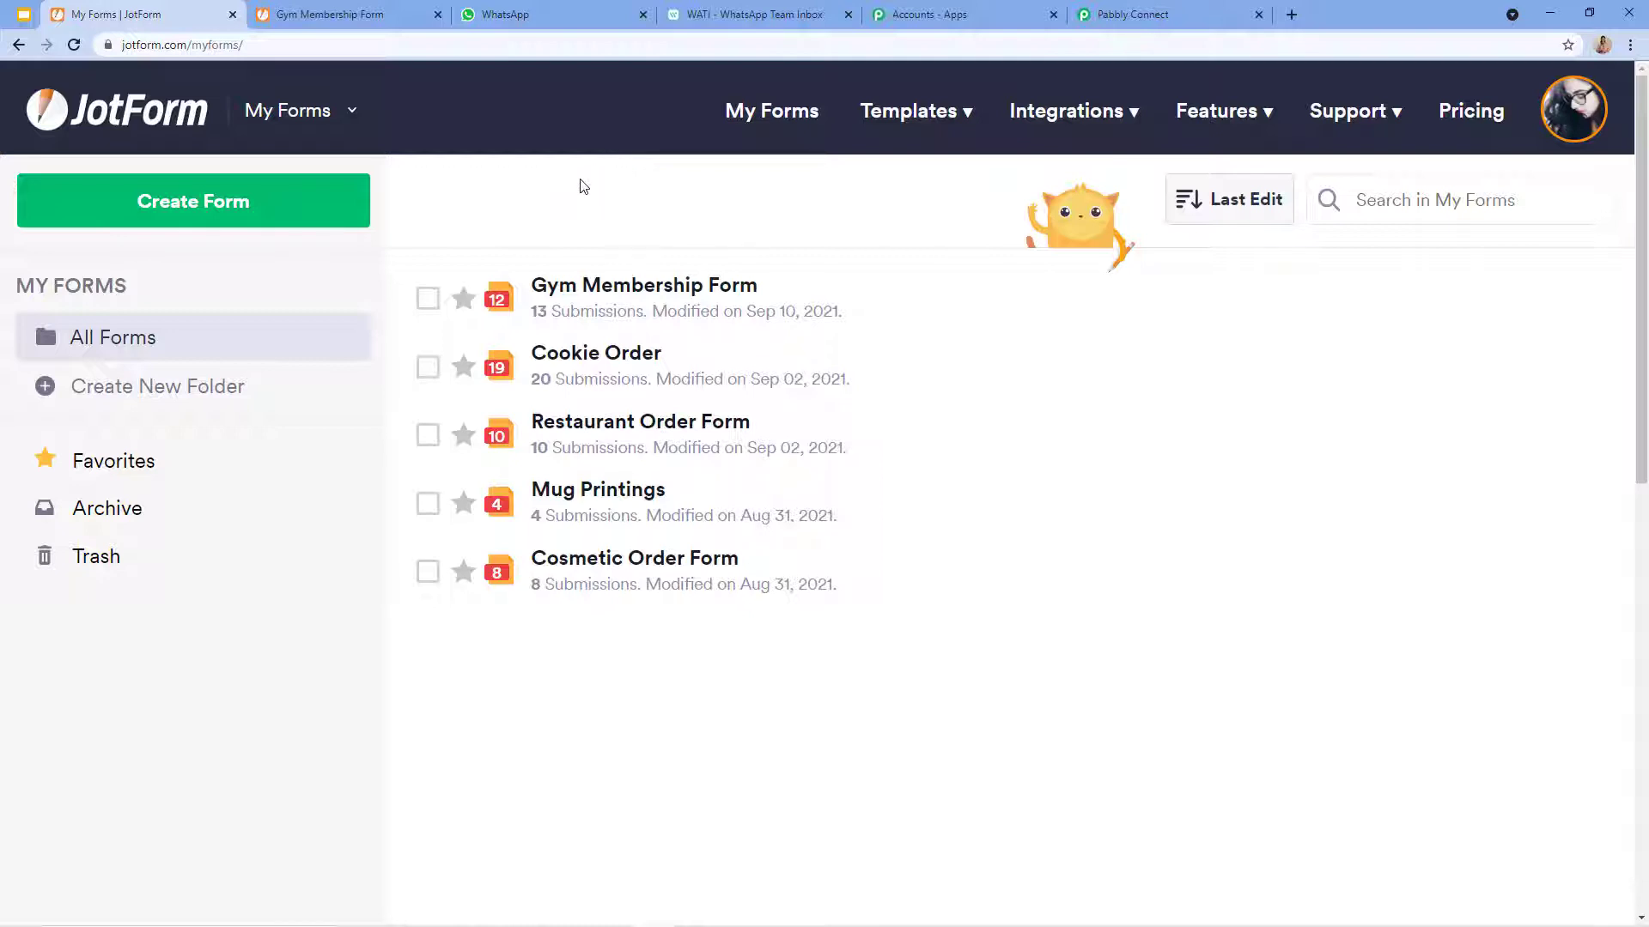
pyautogui.click(142, 208)
pyautogui.click(1123, 125)
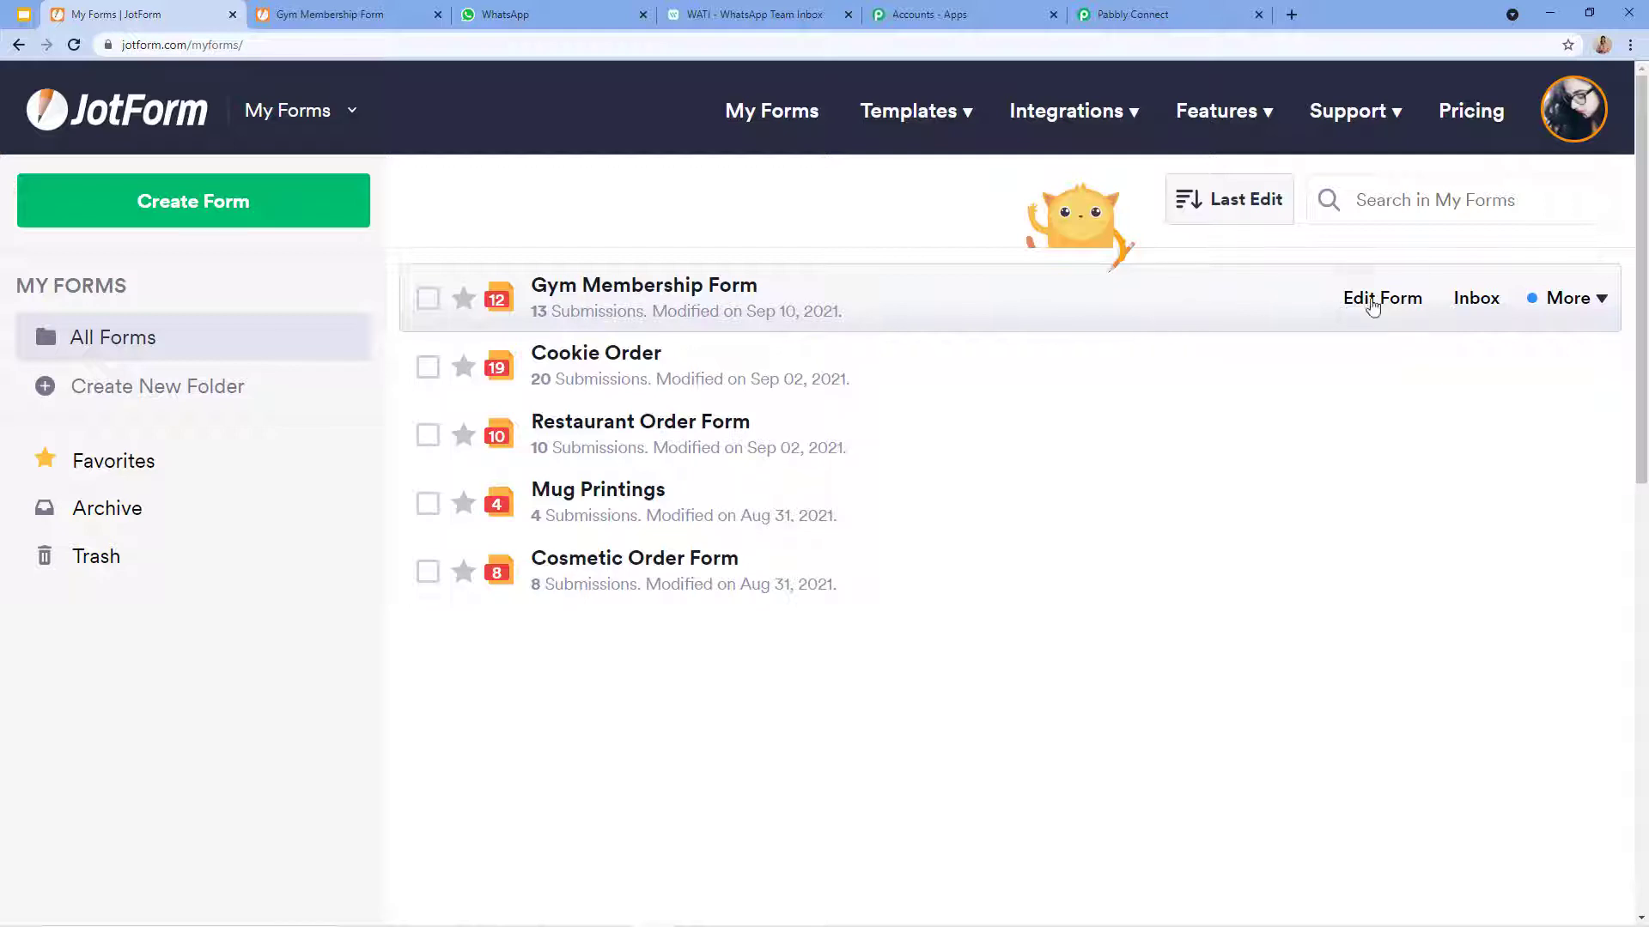
pyautogui.click(1407, 305)
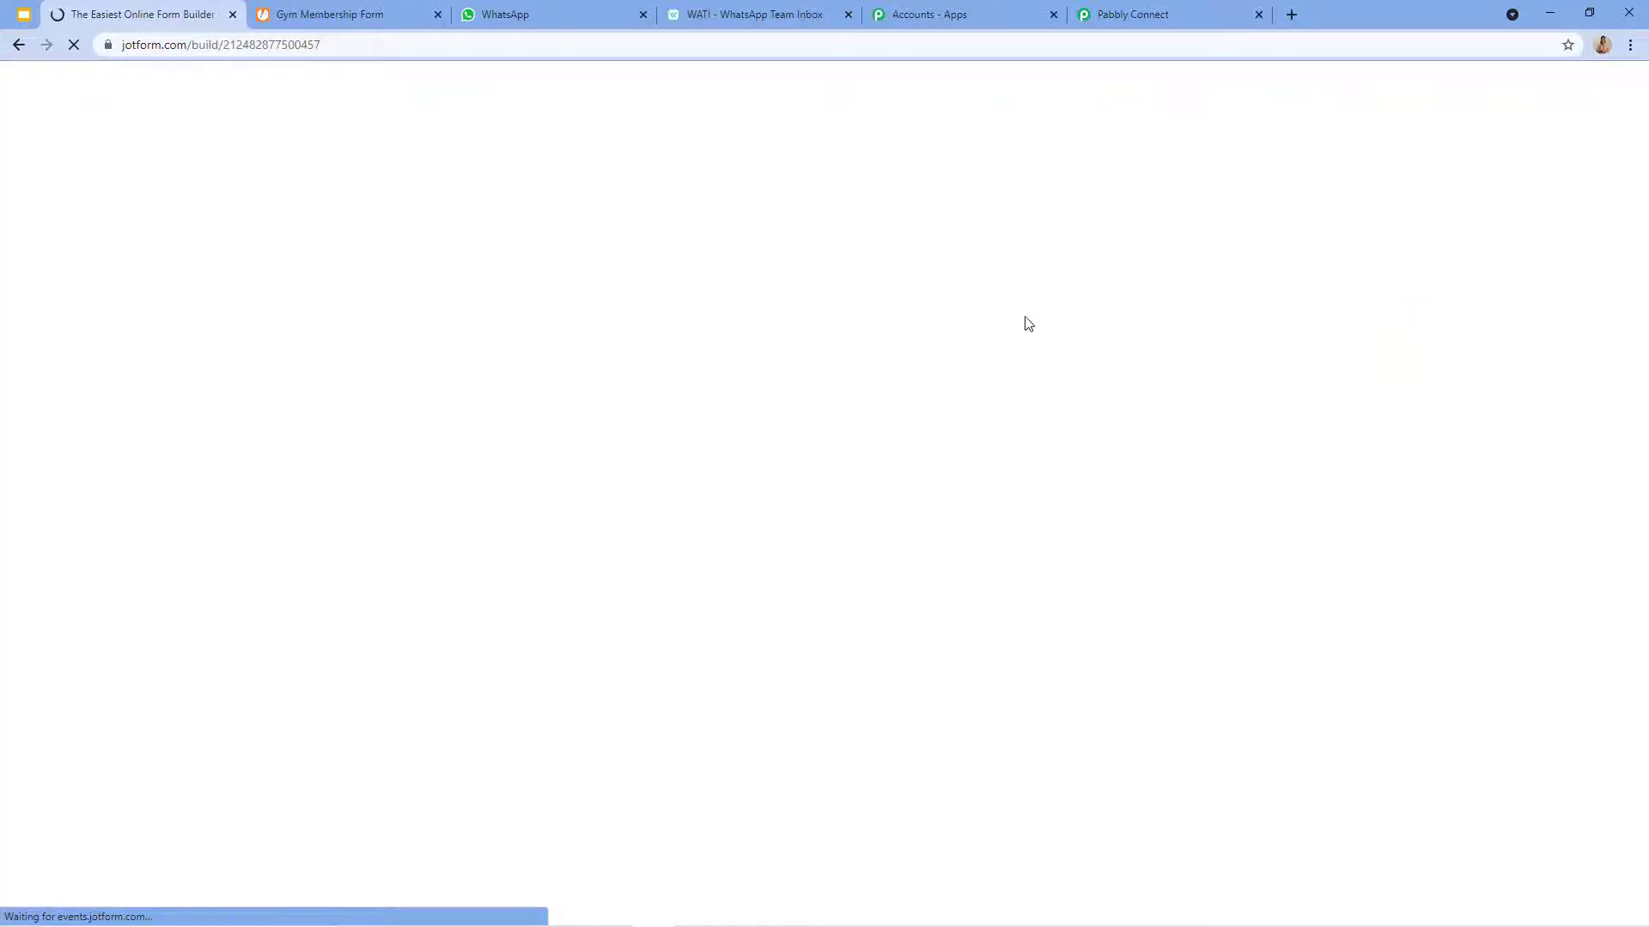
# - Look through the Gym Membership Form's fields and the basic form elements available to add
pyautogui.scroll(-2, 314, 359)
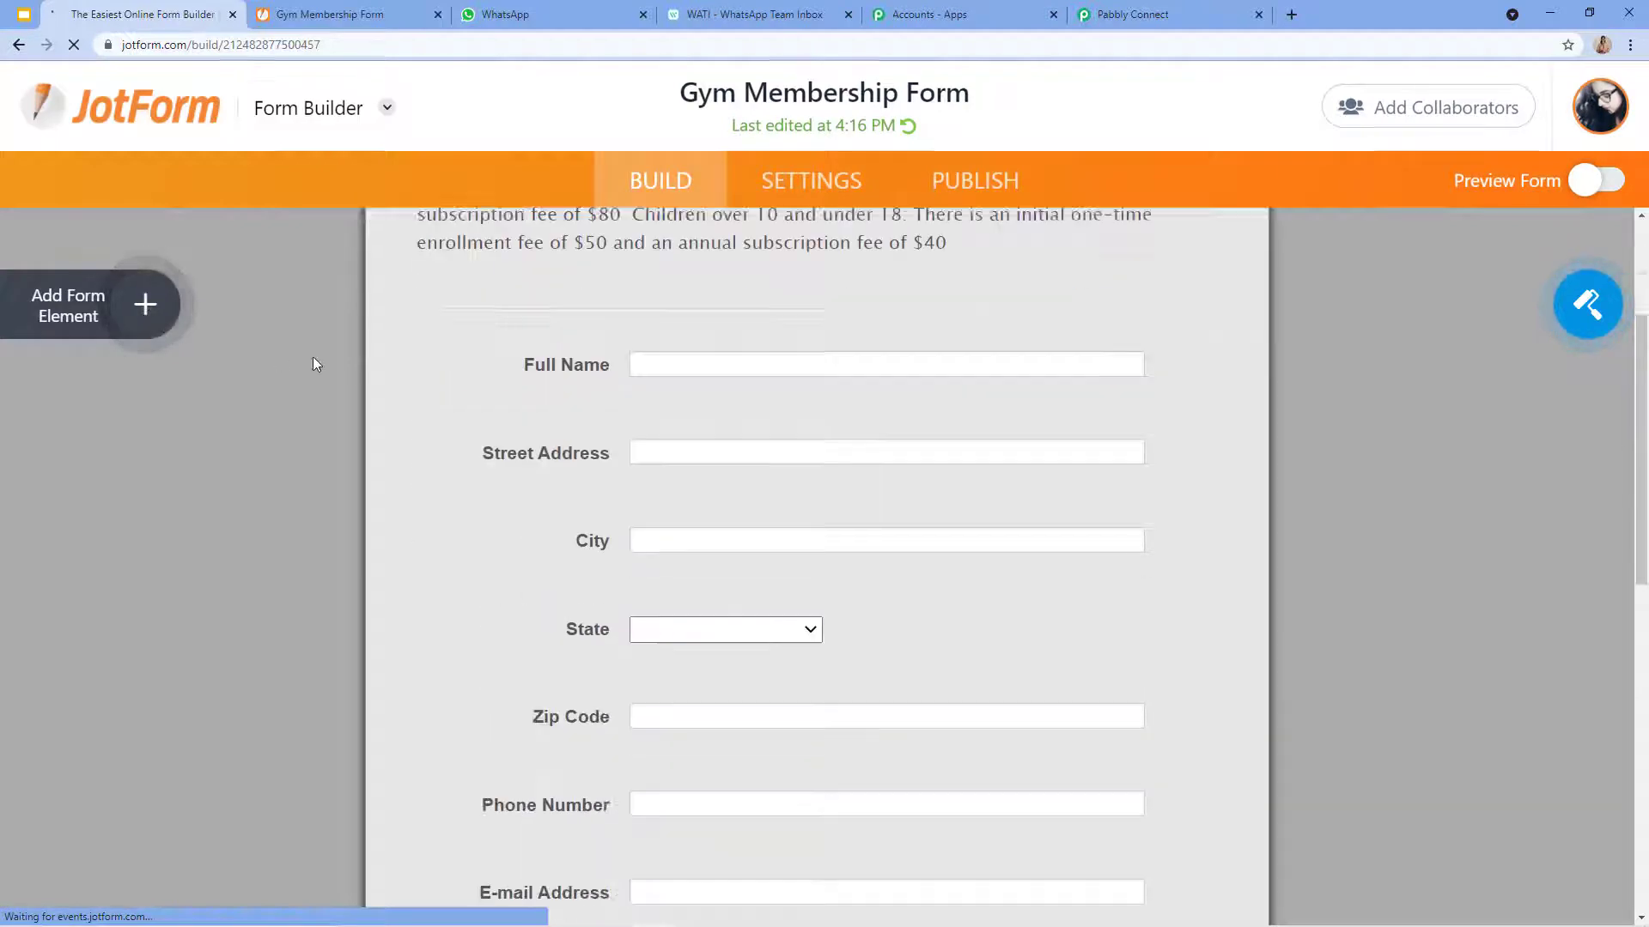
pyautogui.scroll(-2, 312, 358)
pyautogui.scroll(4, 807, 292)
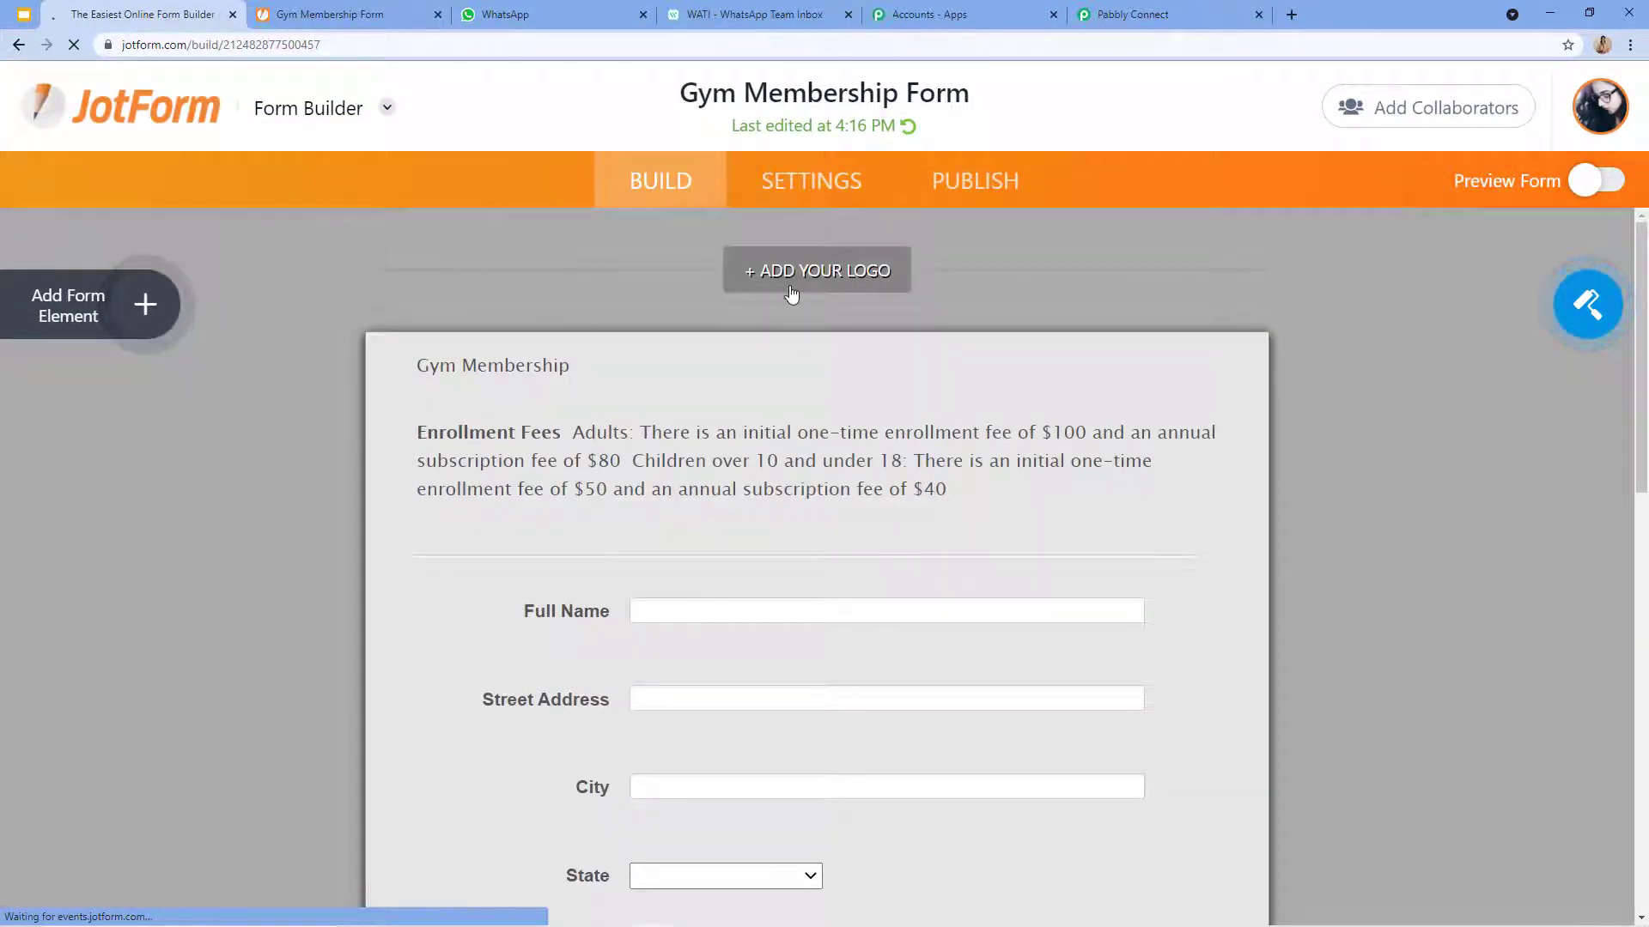
pyautogui.scroll(-3, 791, 294)
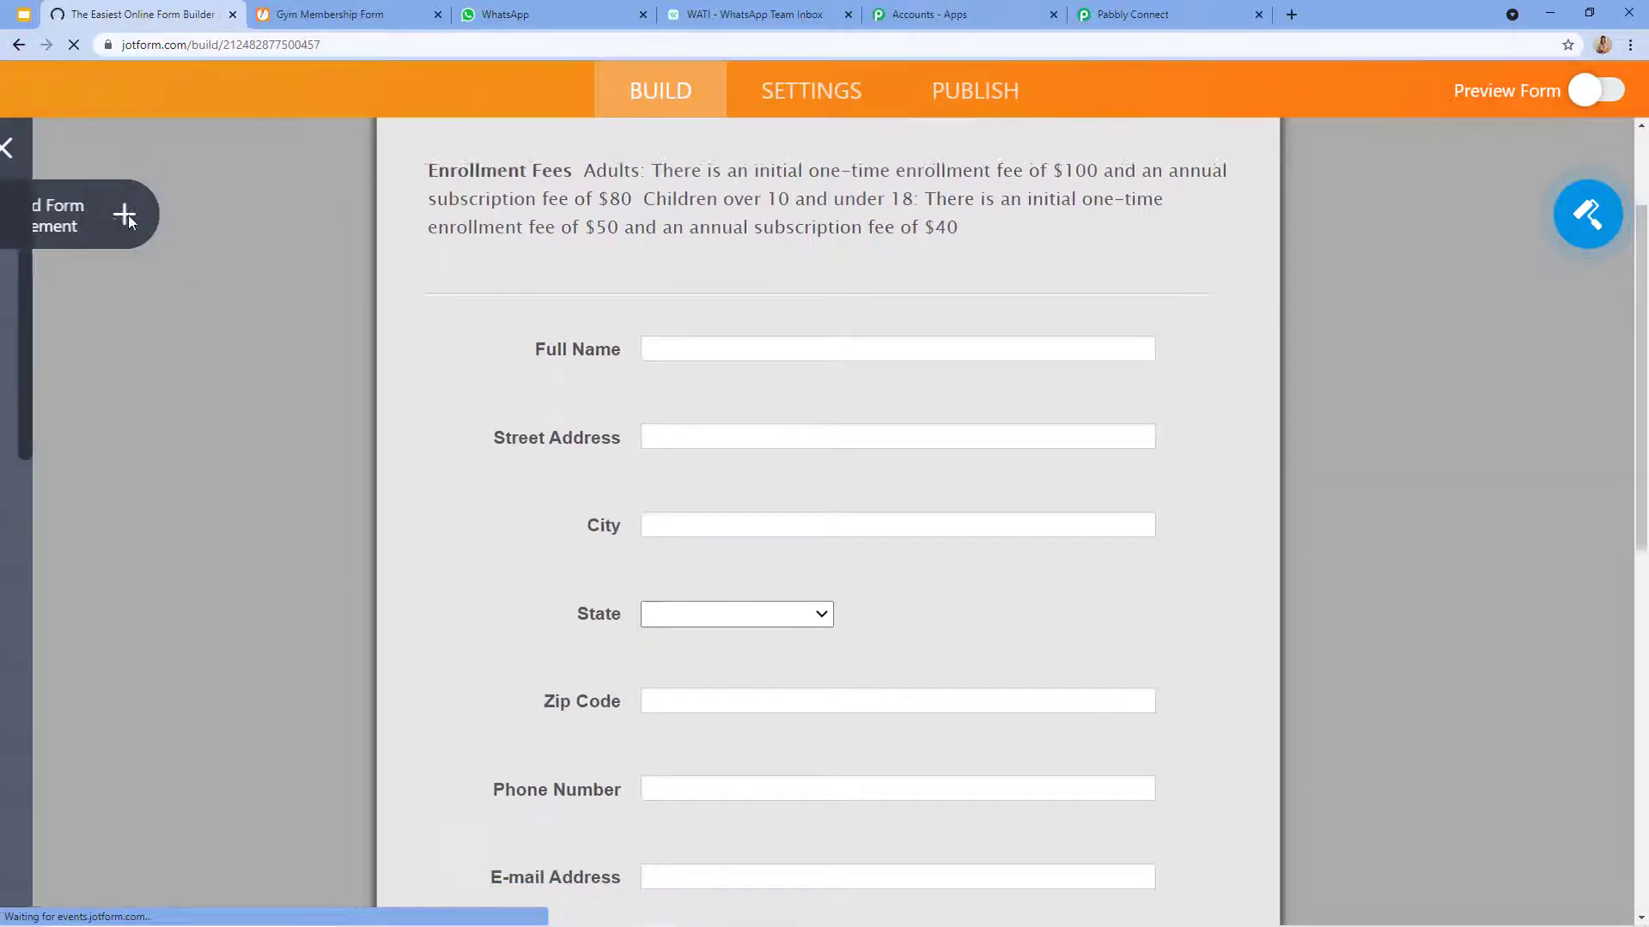
pyautogui.click(135, 213)
pyautogui.scroll(-4, 927, 386)
pyautogui.scroll(-1, 918, 416)
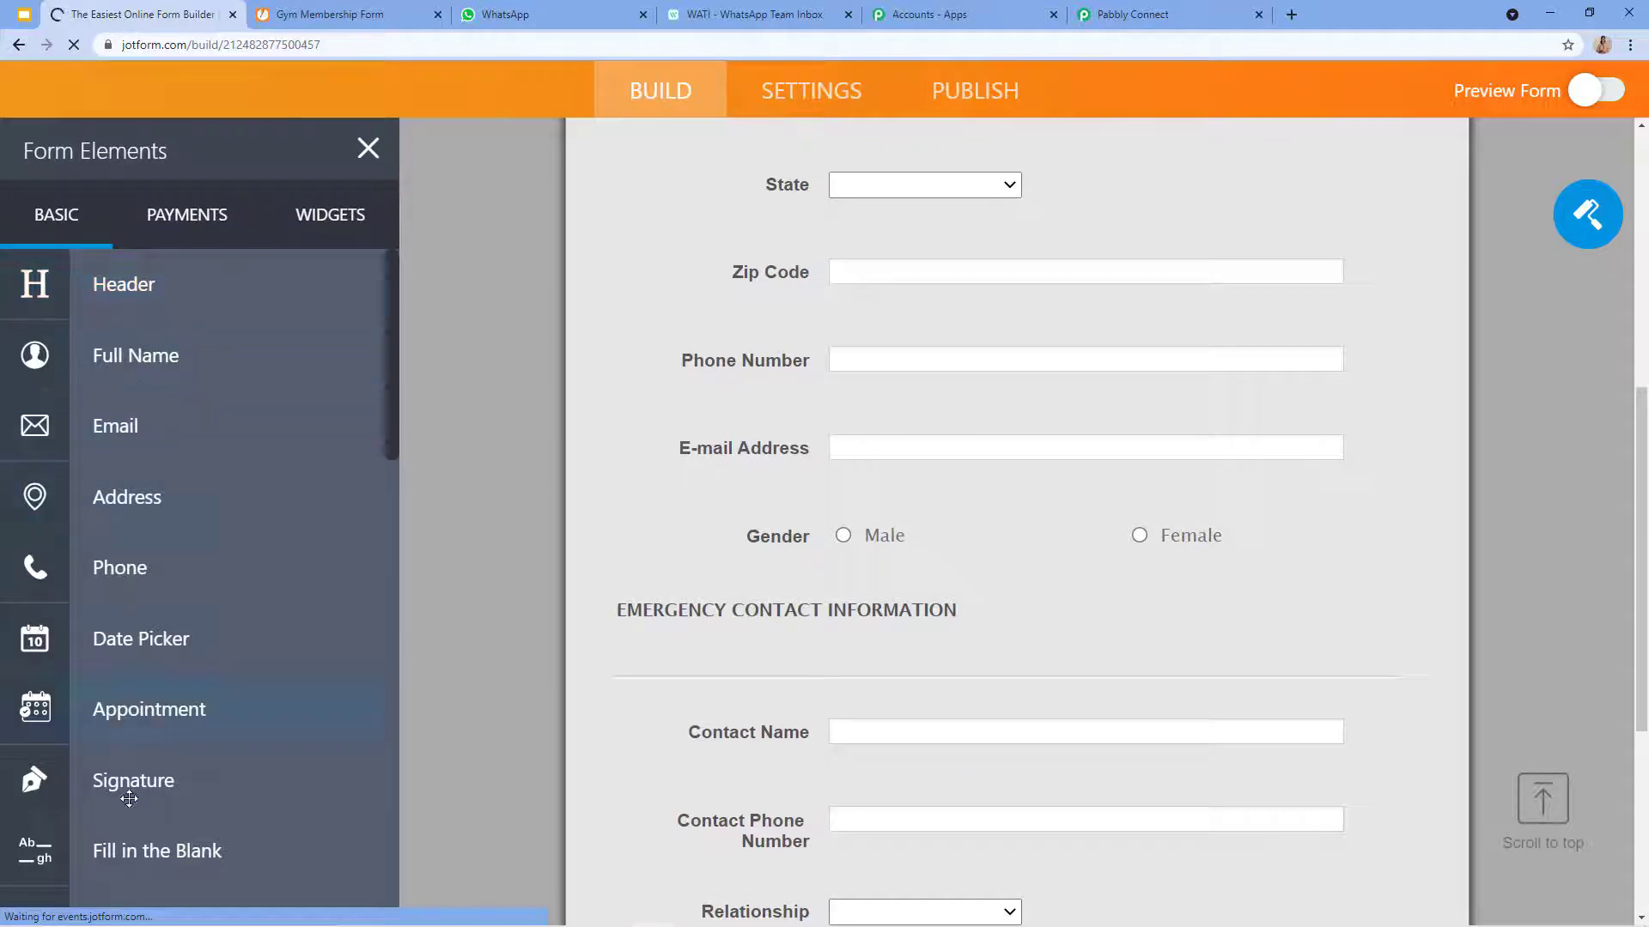
pyautogui.scroll(4, 528, 584)
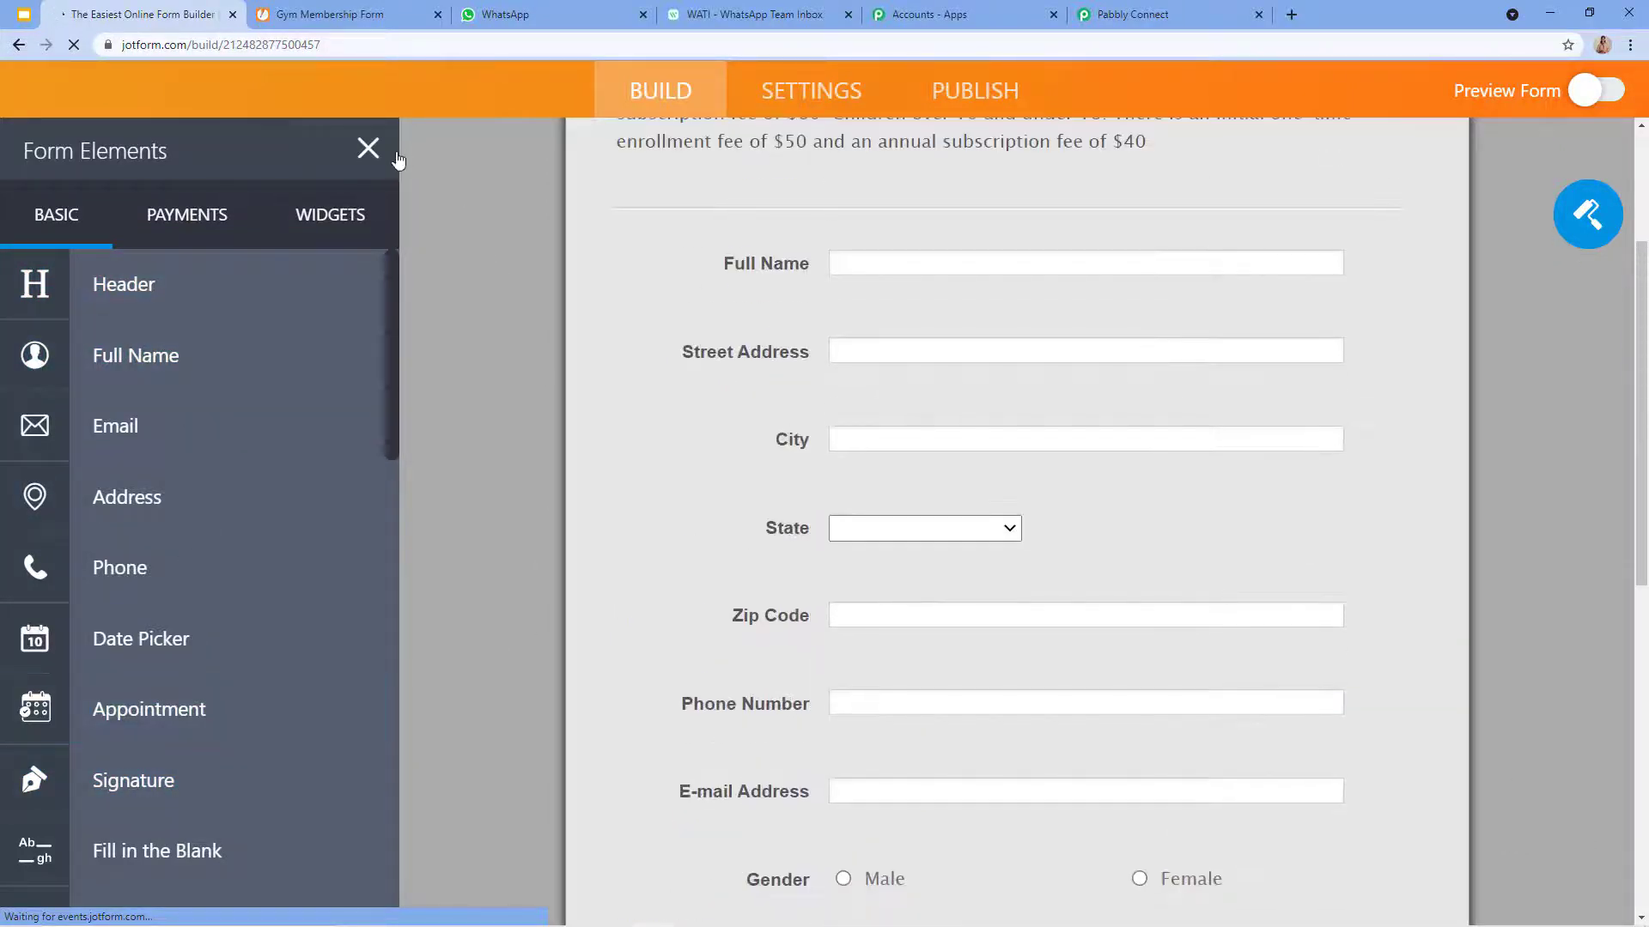
pyautogui.click(368, 150)
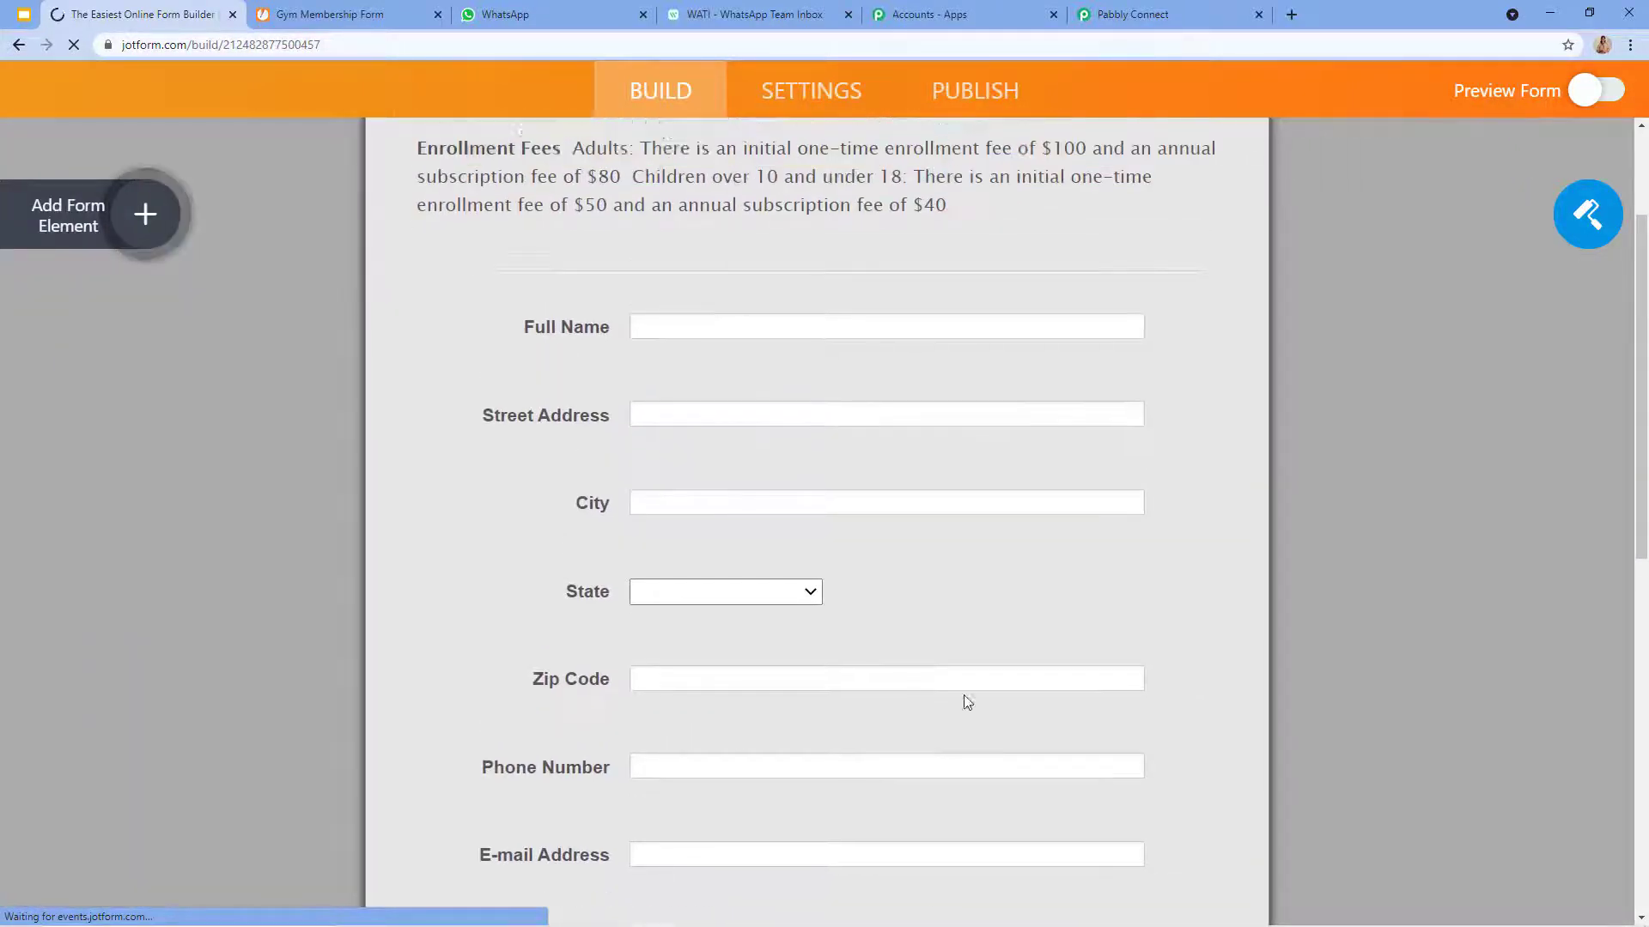
pyautogui.scroll(4, 981, 668)
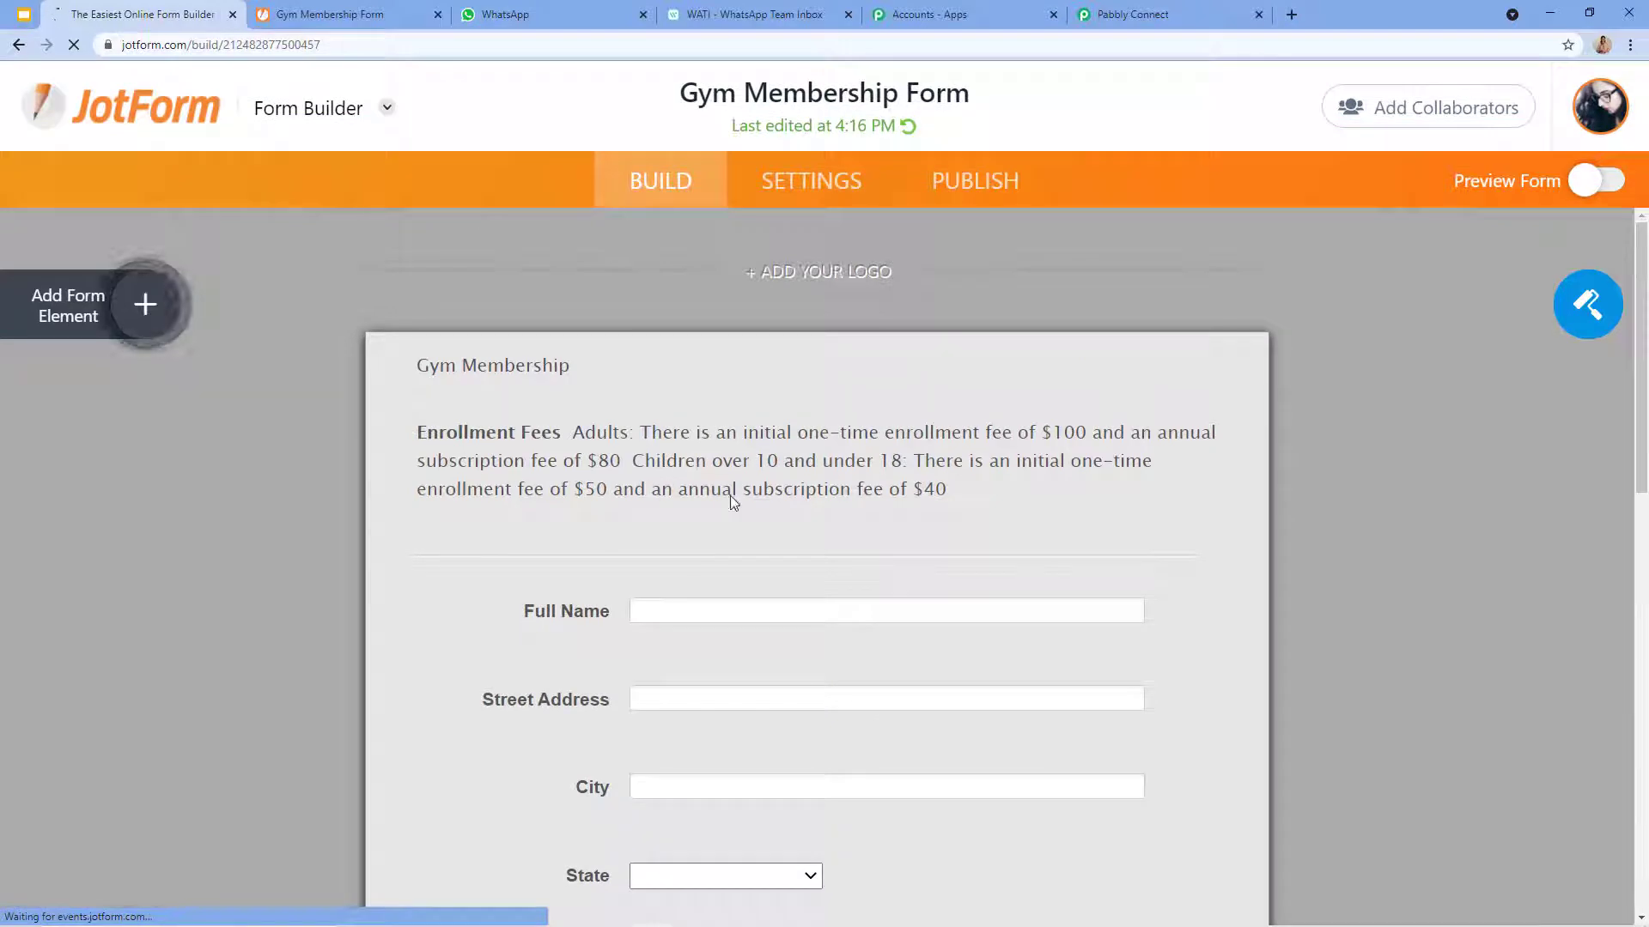
# - Check the webhook URL in Pabbly Connect, and open the Webhooks integration in the Gym Membership Form's JotForm settings
pyautogui.click(1131, 15)
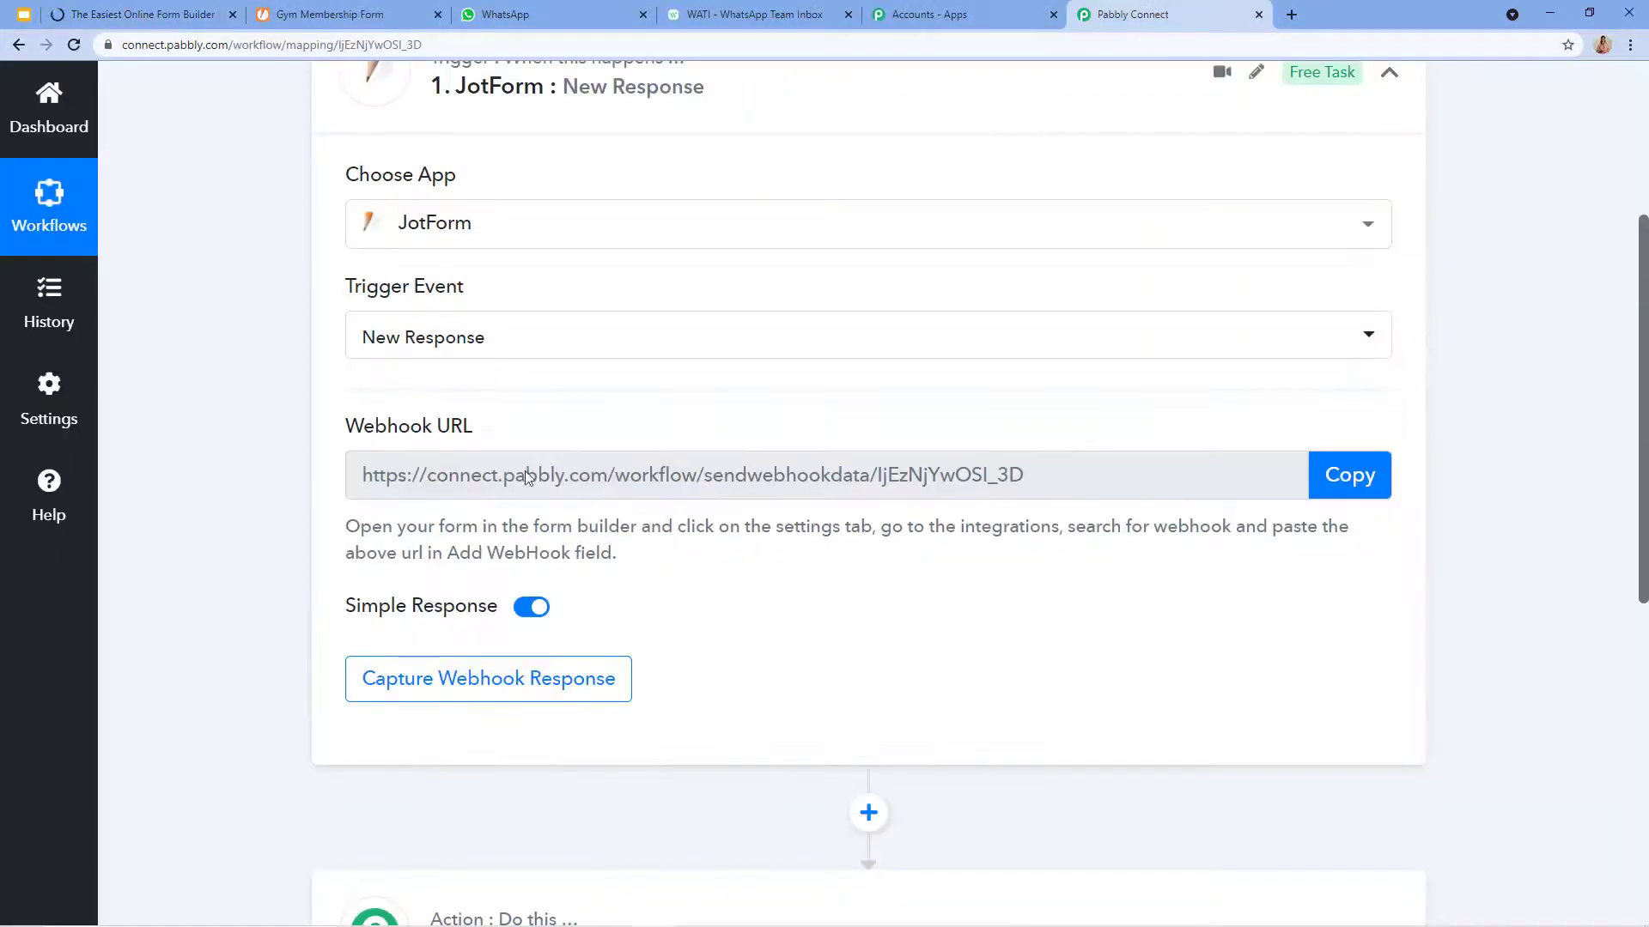
pyautogui.click(206, 14)
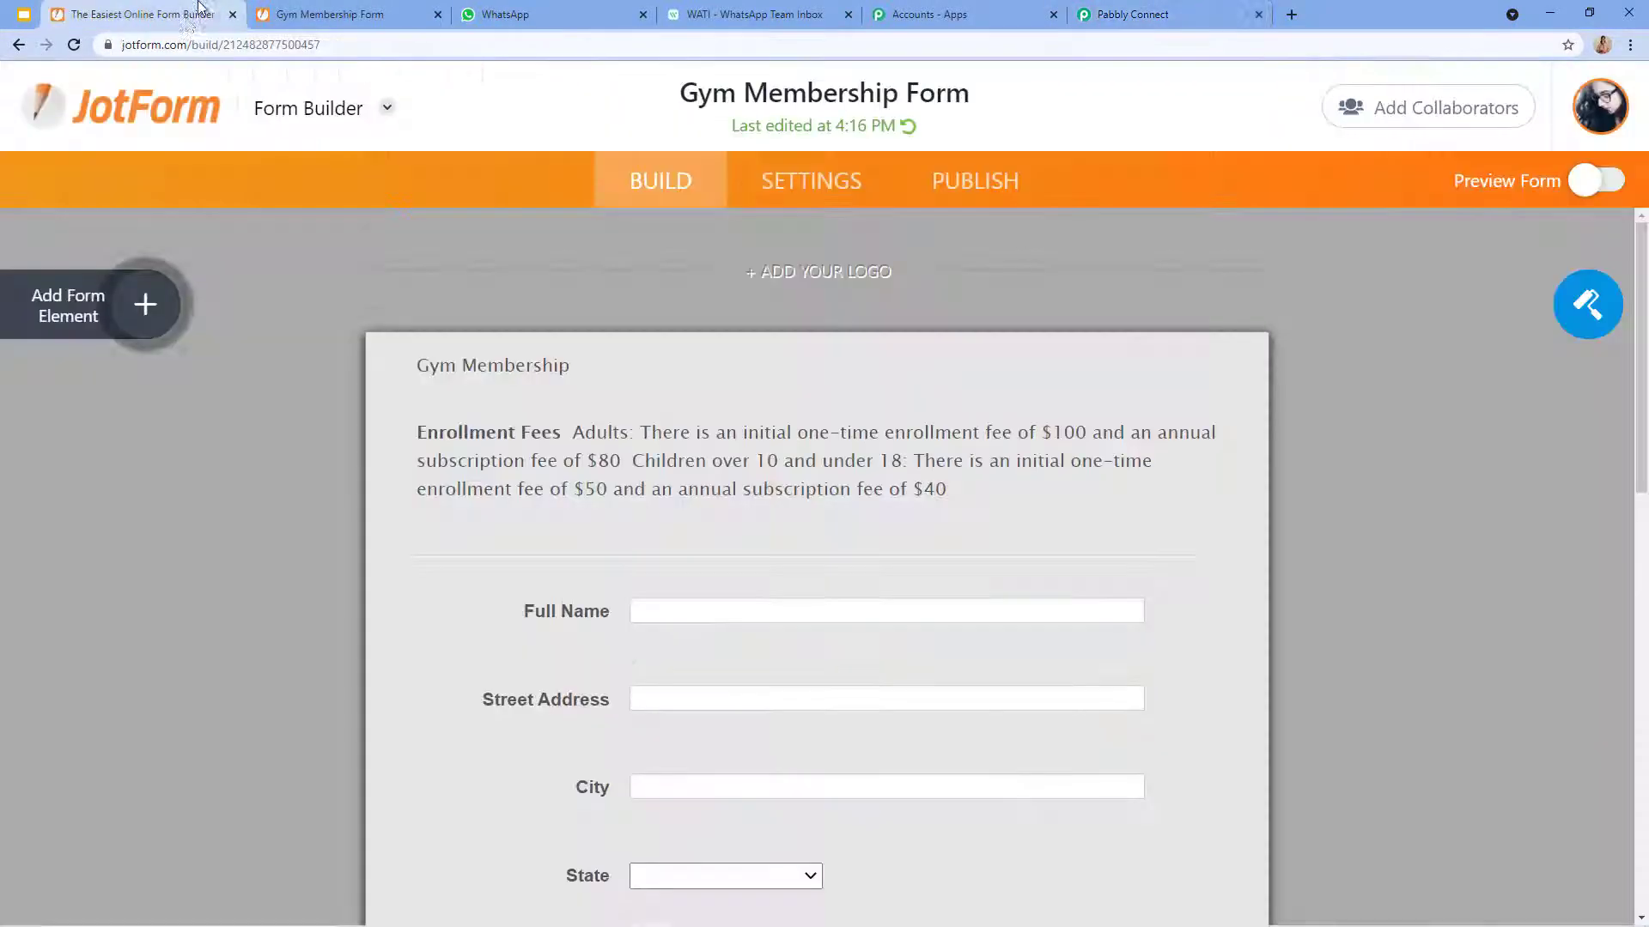
pyautogui.click(802, 197)
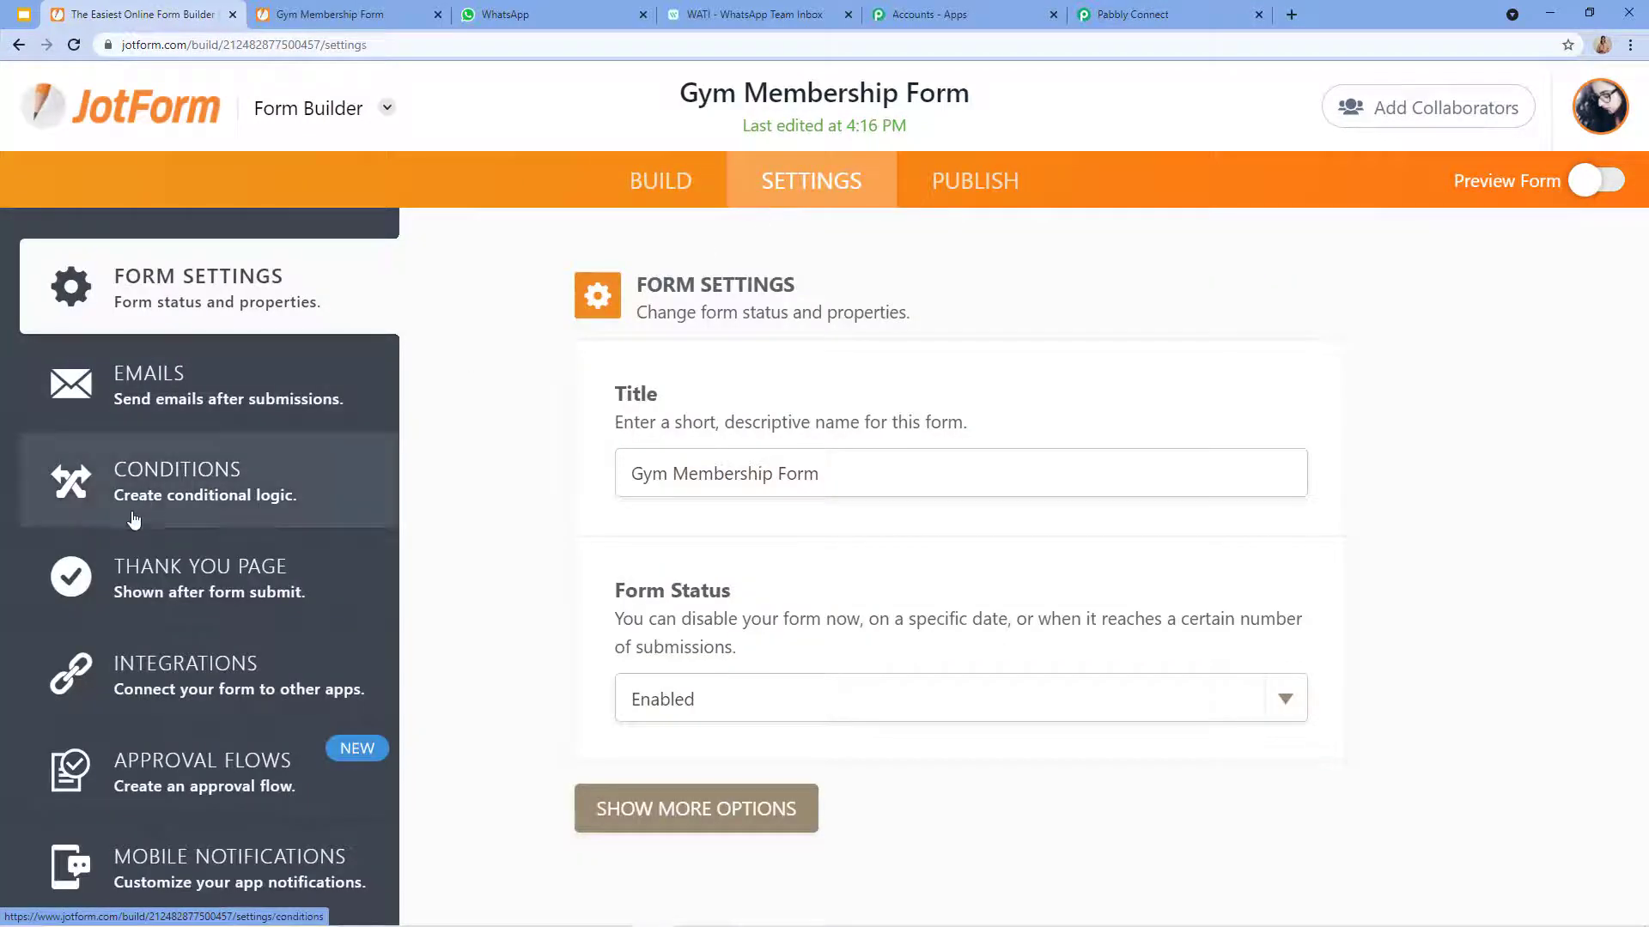
pyautogui.click(157, 670)
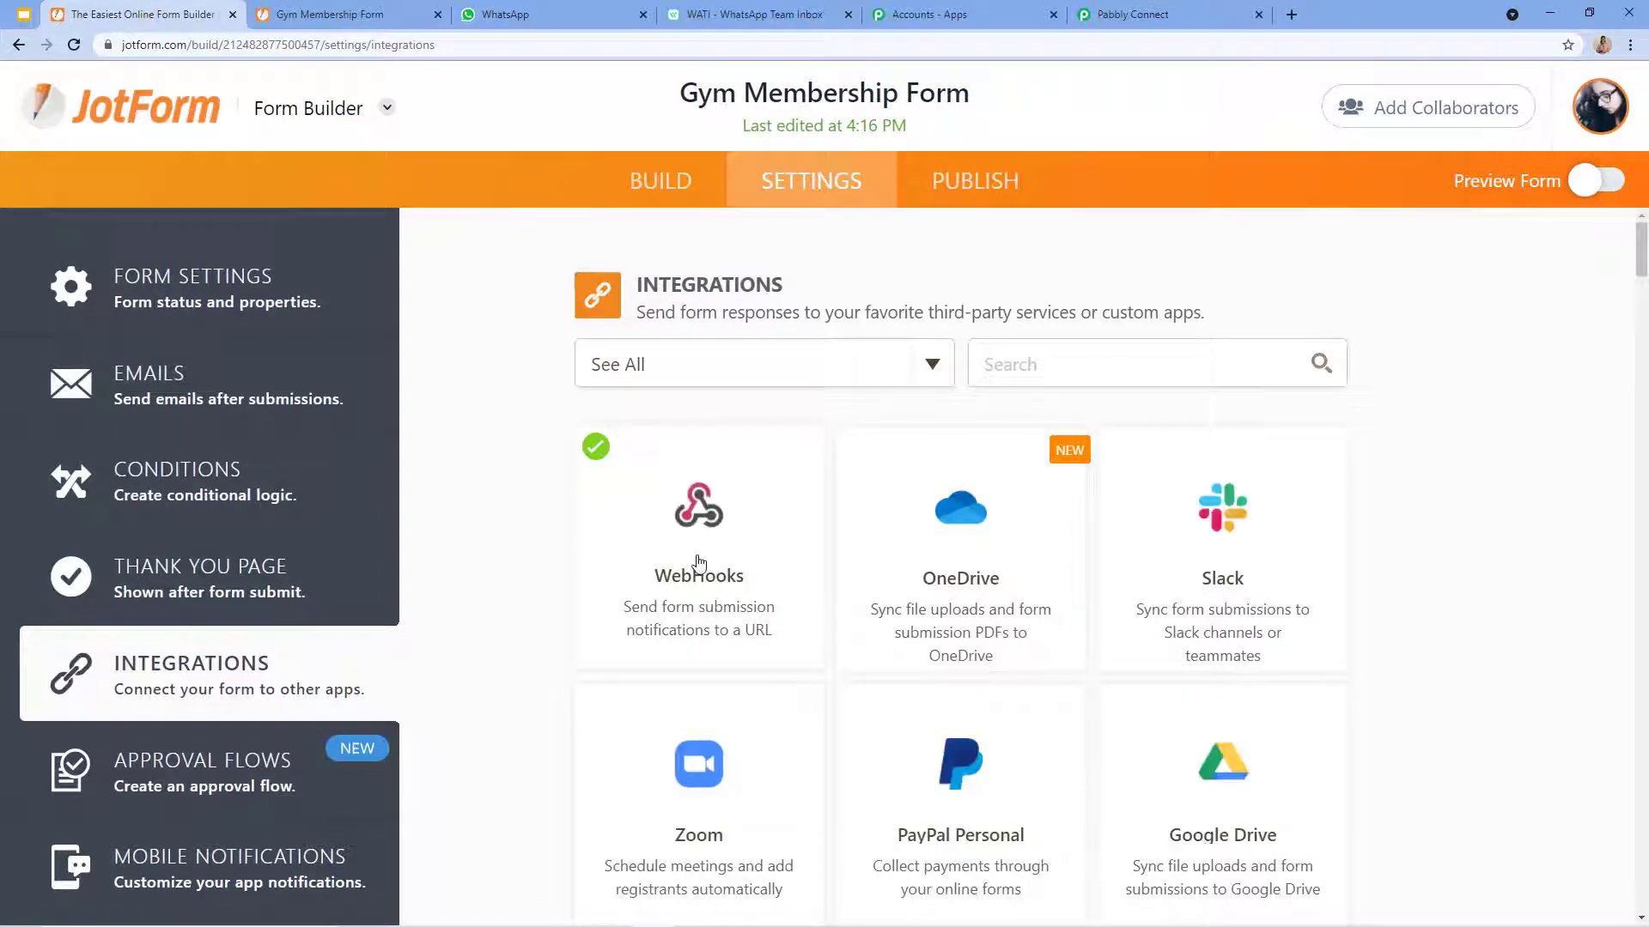
pyautogui.click(697, 563)
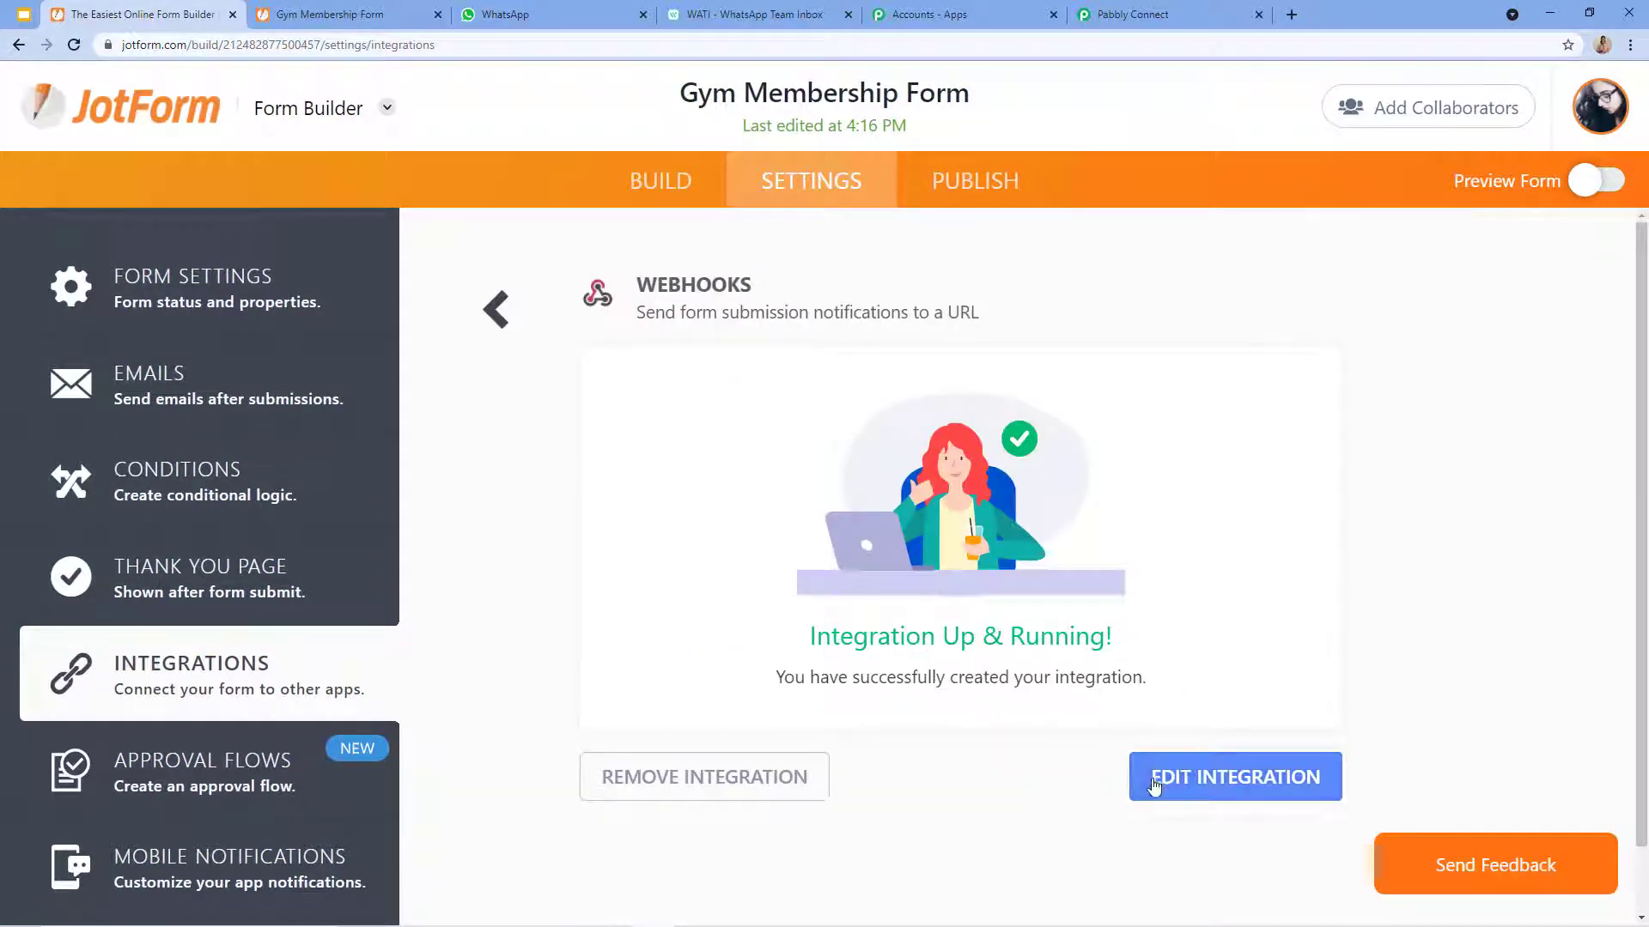
# - Open the form's existing Webhooks integration for editing and clear its webhook URL
pyautogui.click(1214, 790)
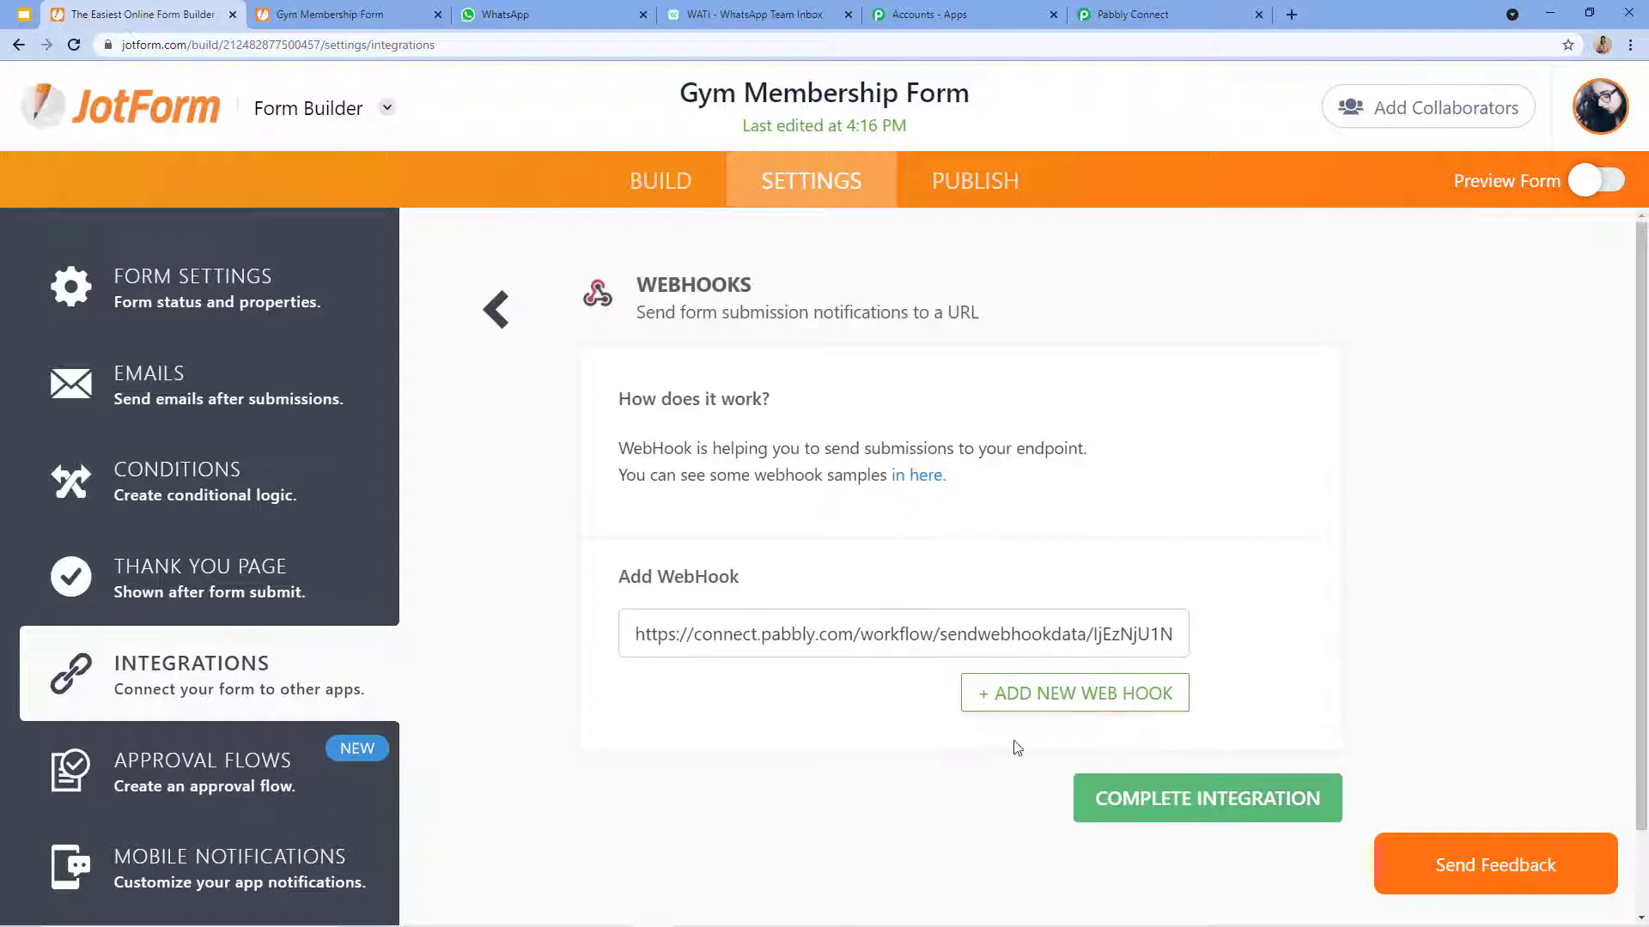
pyautogui.moveTo(638, 634); pyautogui.dragTo(1232, 646)
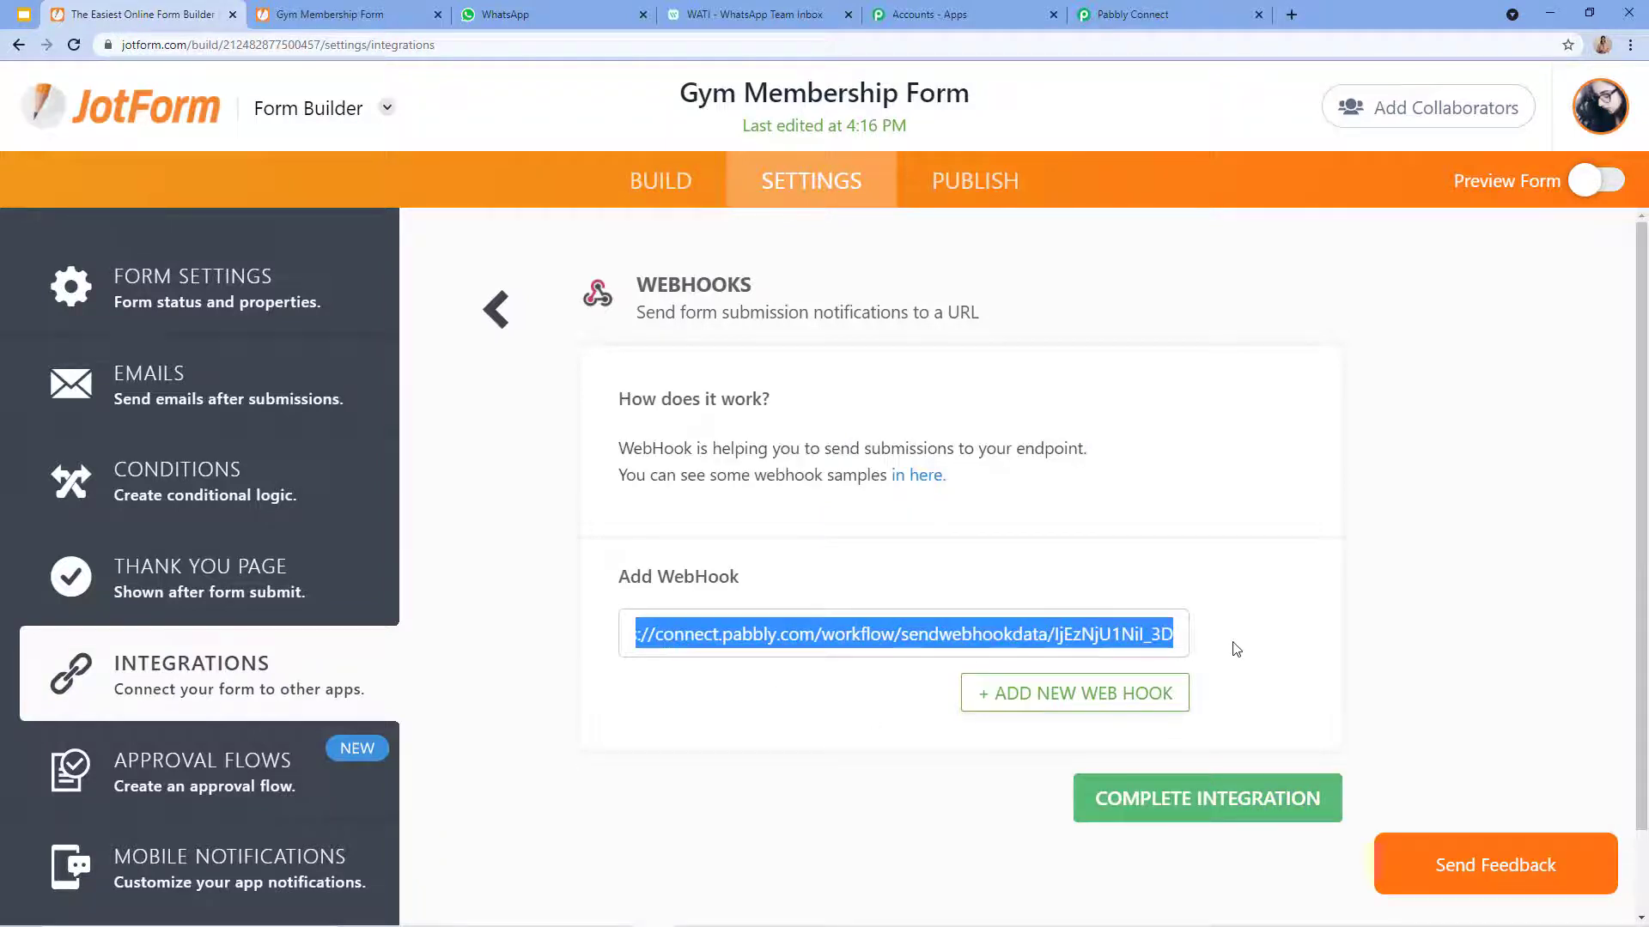
pyautogui.press('BackSpace')
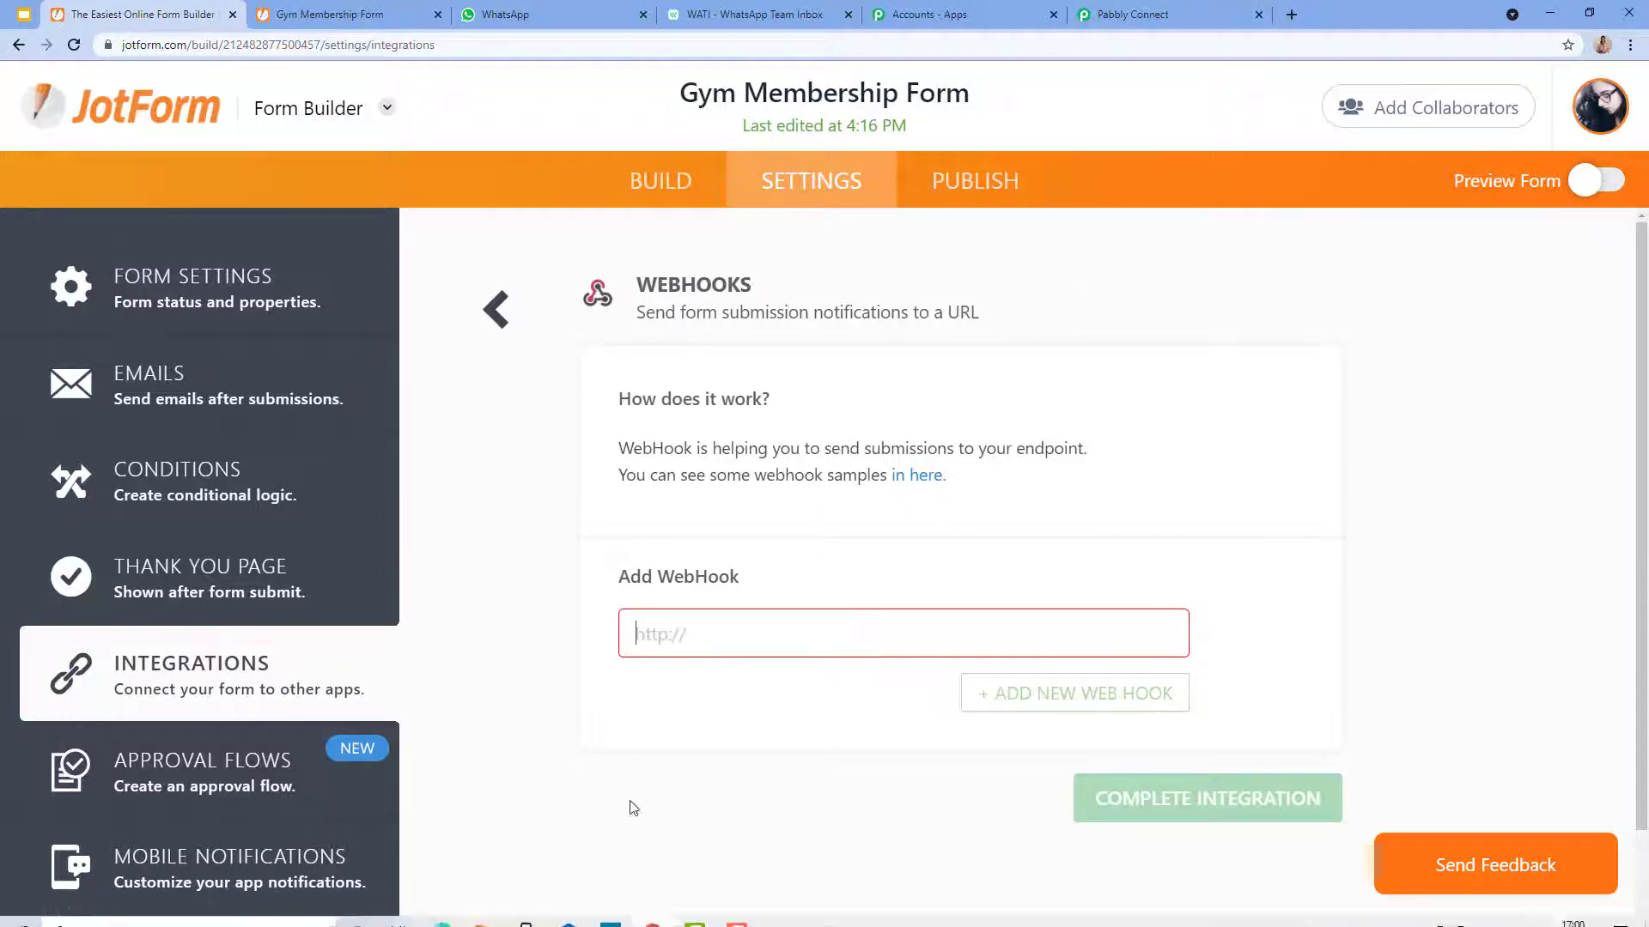
# - Copy the trigger's webhook URL from Pabbly Connect, add it to JotForm's Webhooks integration, and finish the integration
pyautogui.click(1123, 10)
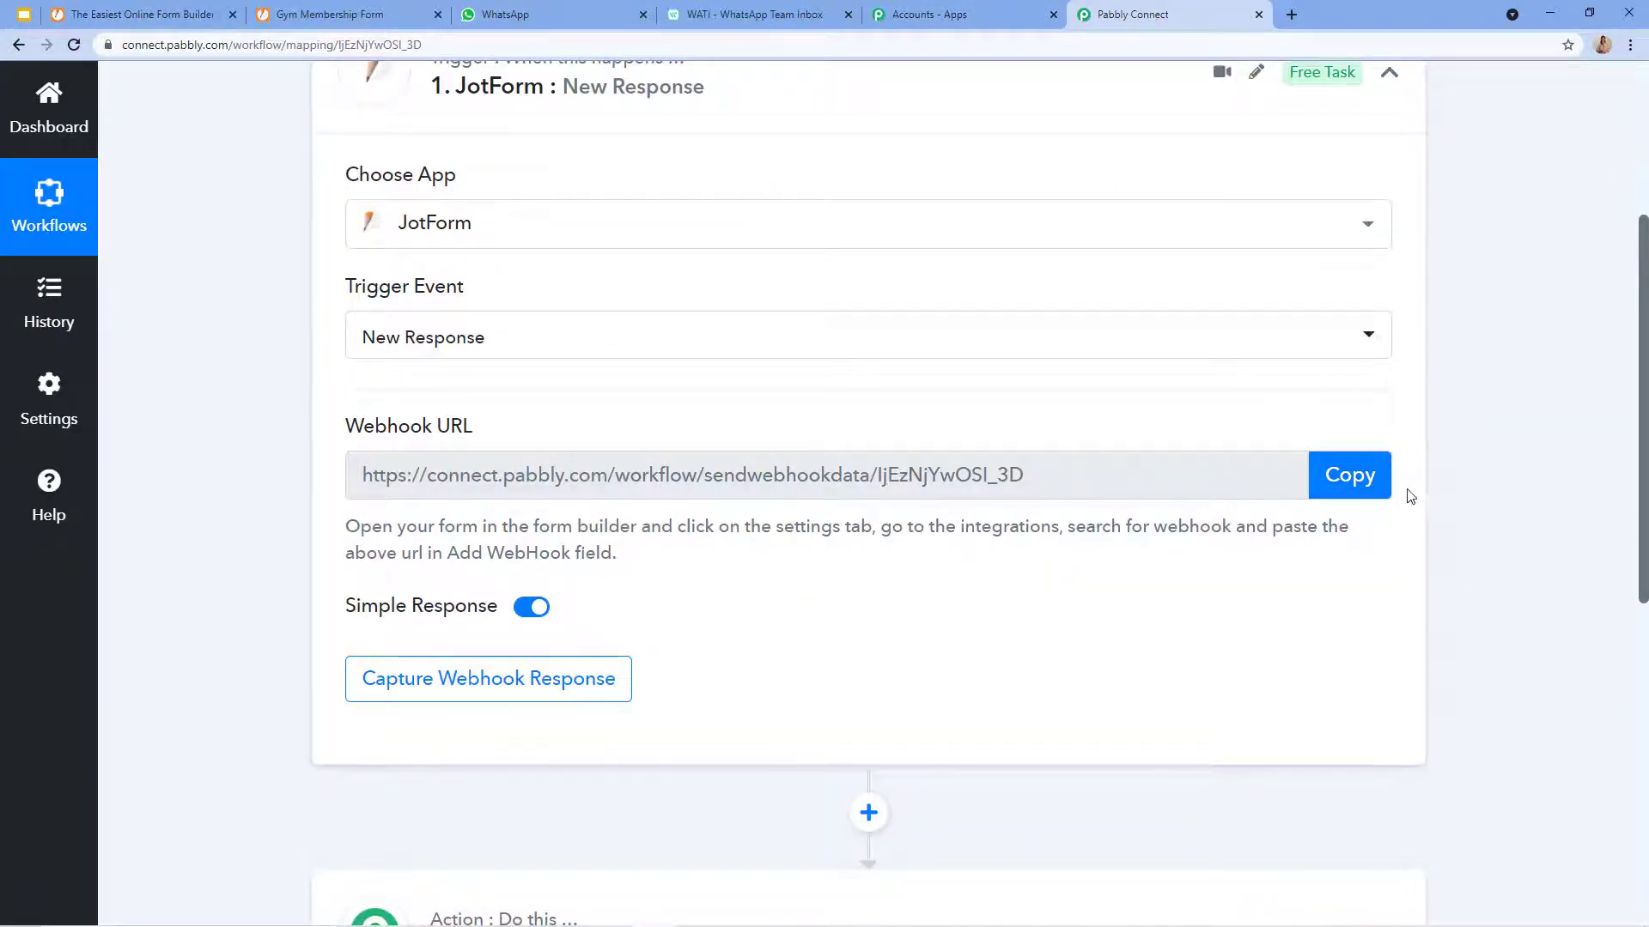
pyautogui.click(1359, 484)
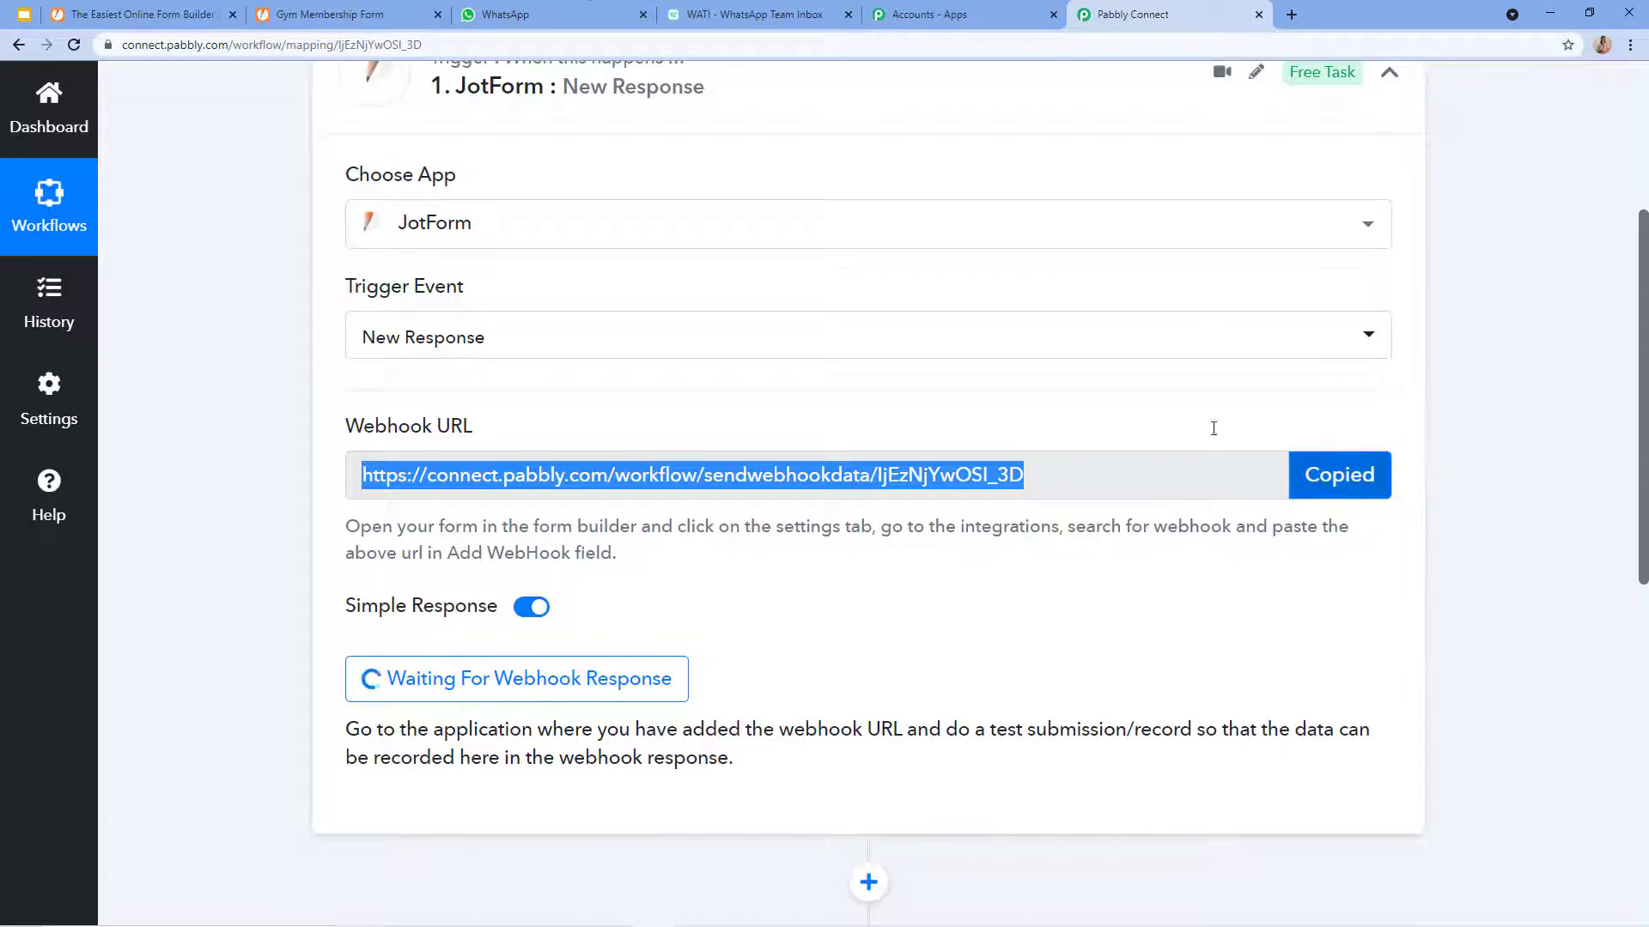
pyautogui.click(129, 15)
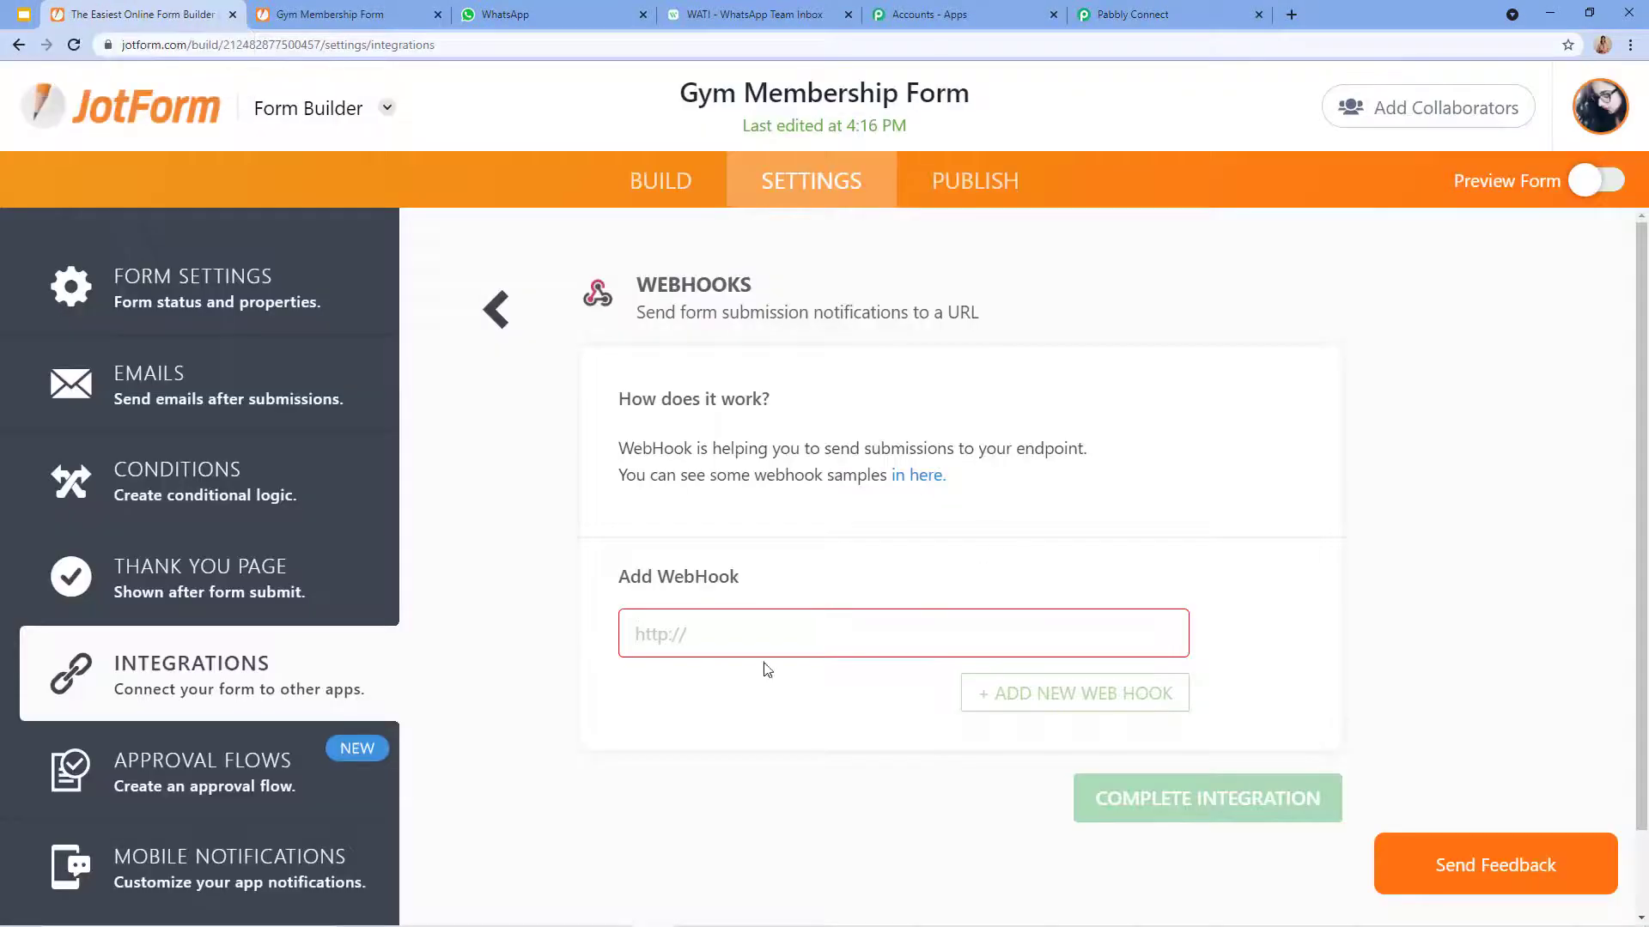
pyautogui.click(769, 626)
pyautogui.hotkey('ctrl', 'v')
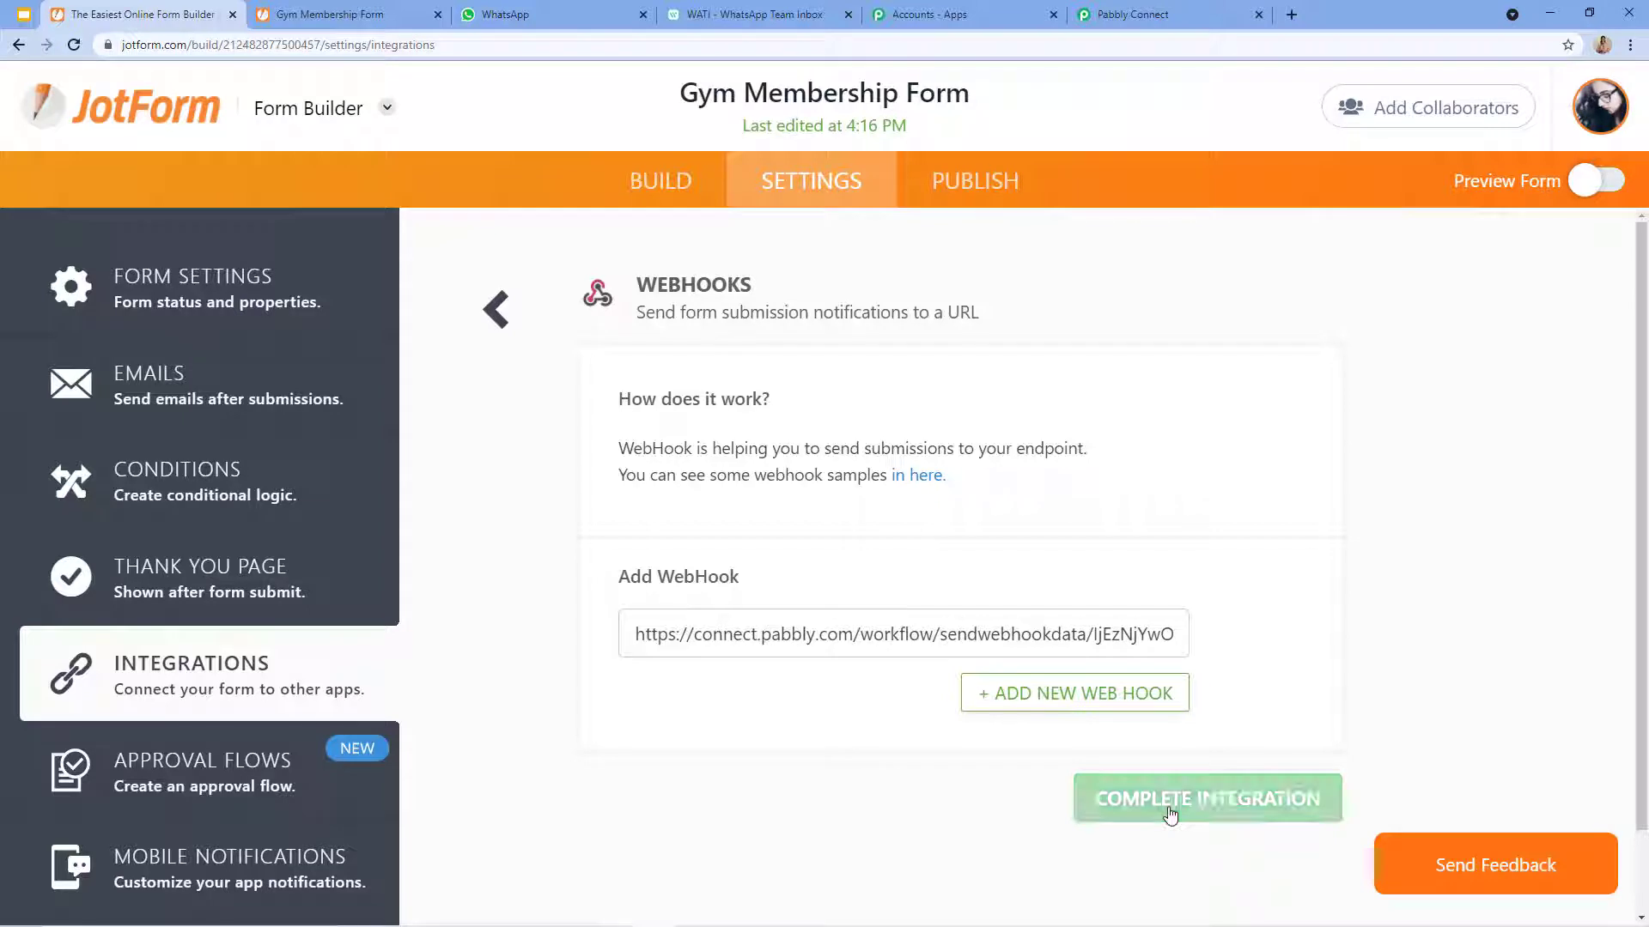
pyautogui.click(1169, 814)
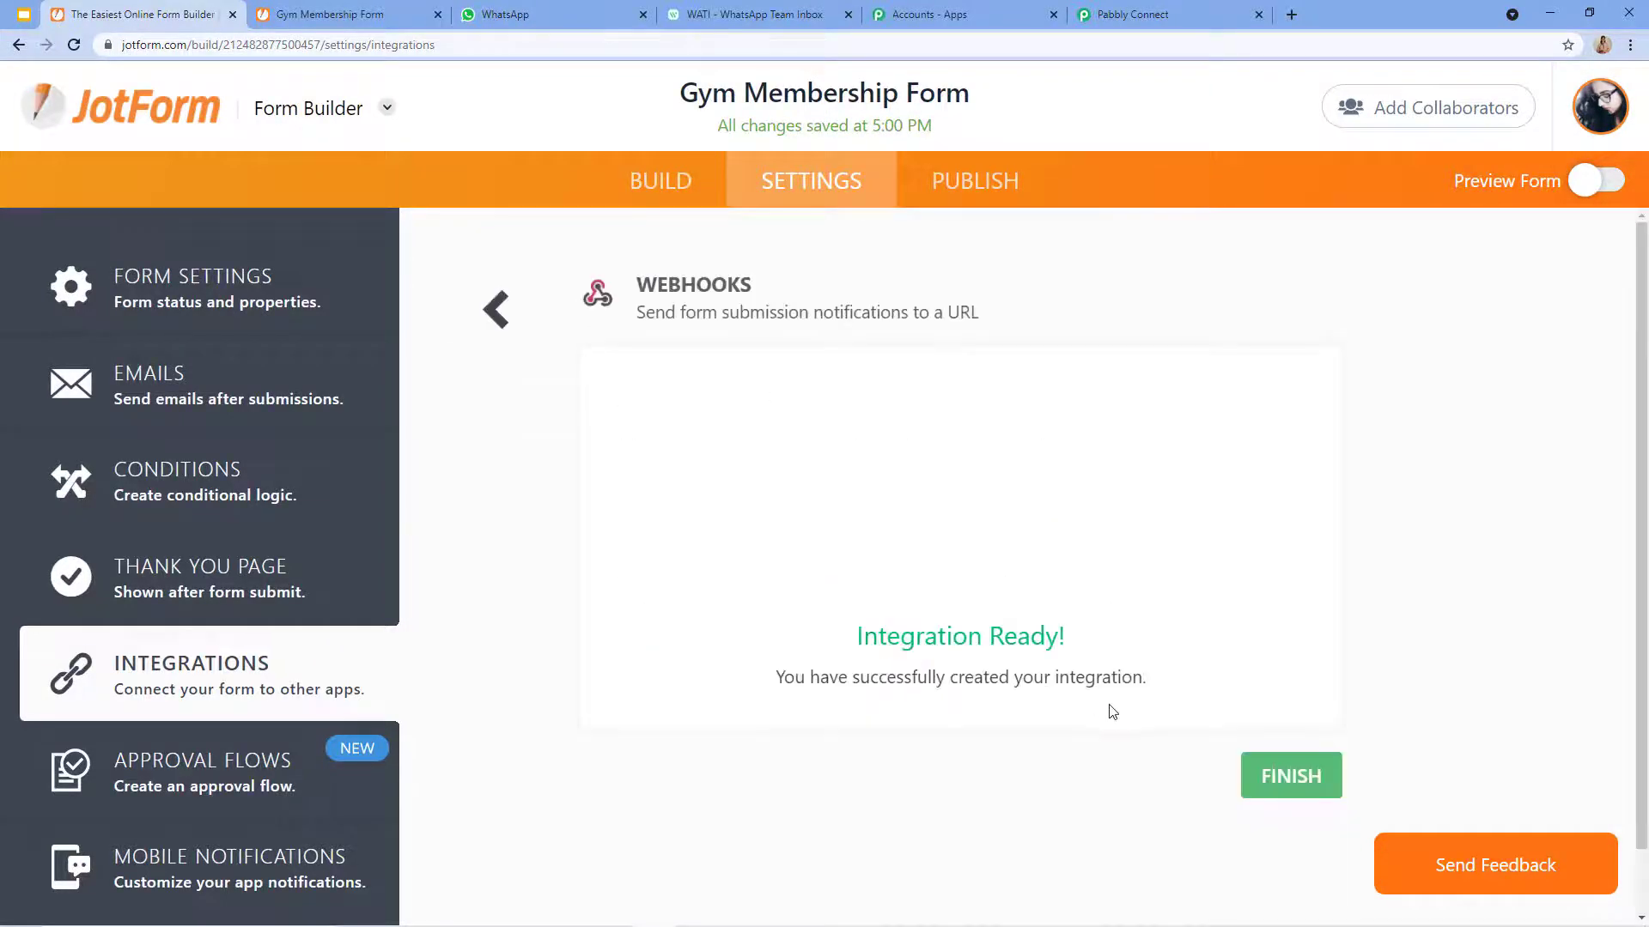
pyautogui.click(1255, 782)
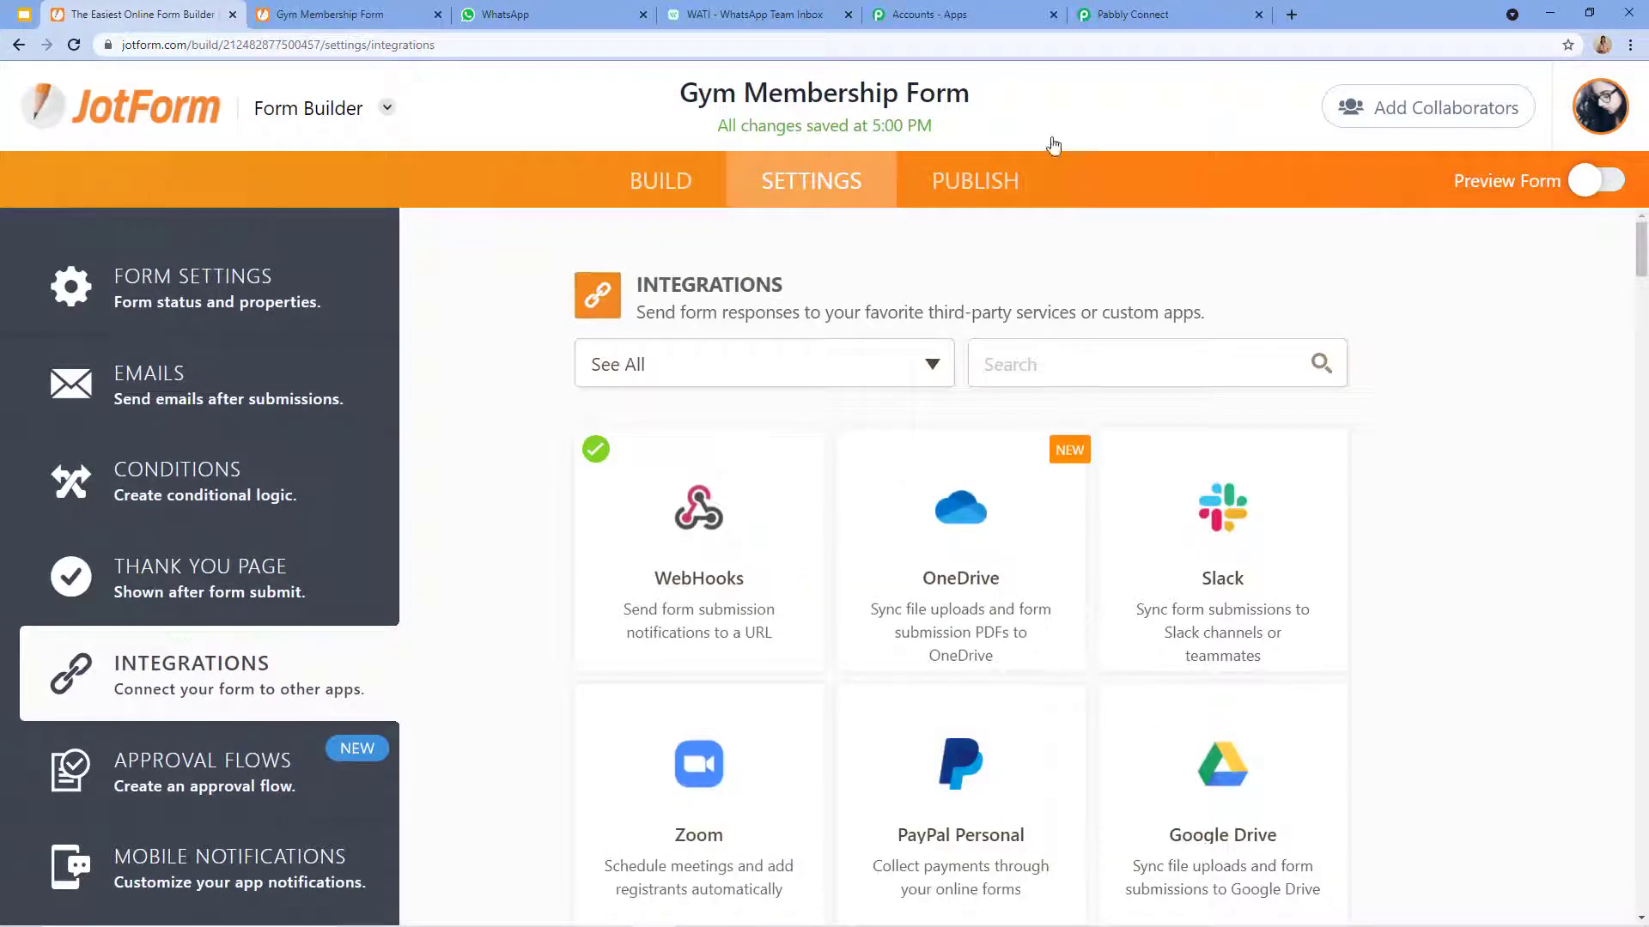
# - Check the webhook capture status in Pabbly Connect and reload the public Gym Membership Form for a fresh entry
pyautogui.click(1133, 15)
pyautogui.scroll(4, 635, 301)
pyautogui.scroll(-5, 507, 378)
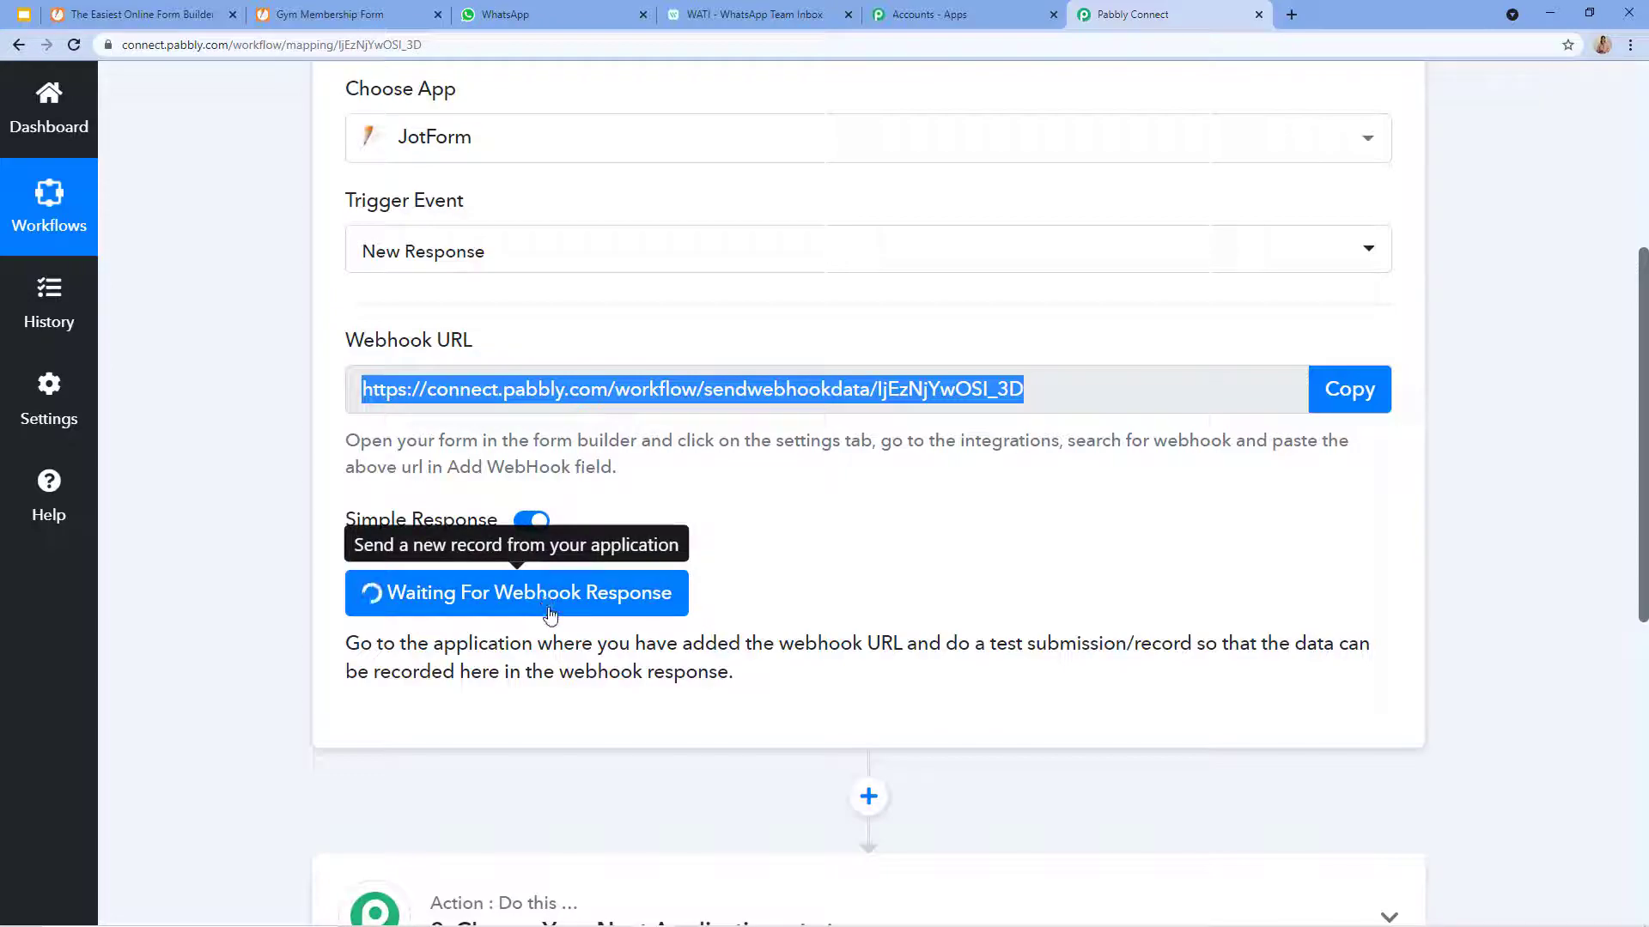
pyautogui.click(360, 24)
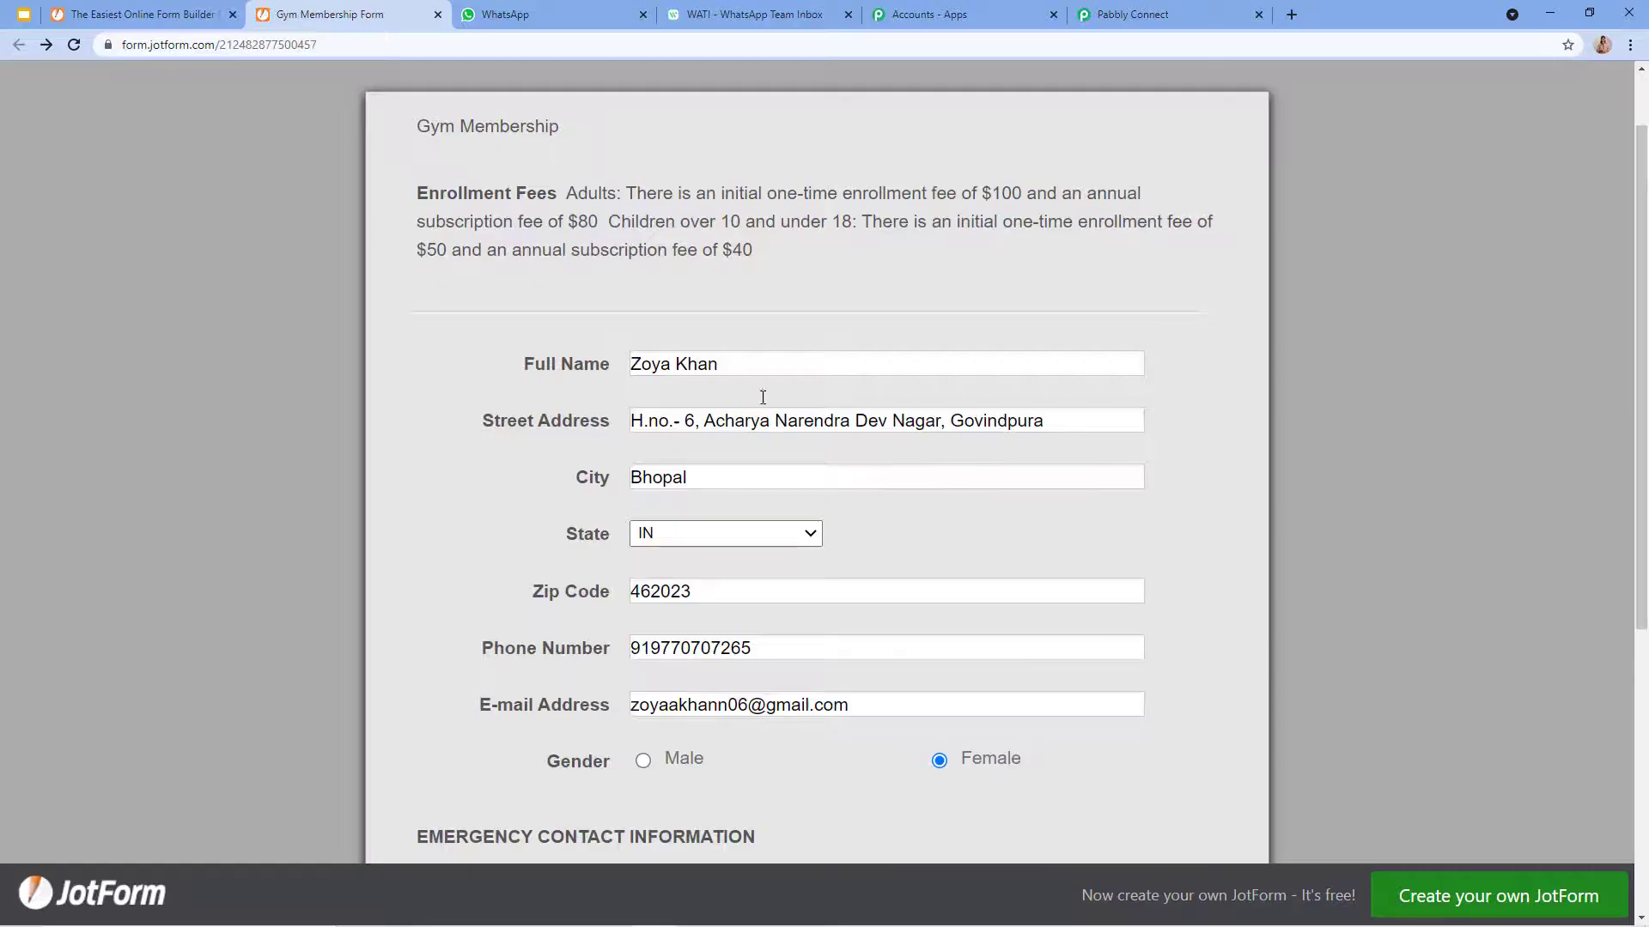
pyautogui.scroll(-3, 704, 515)
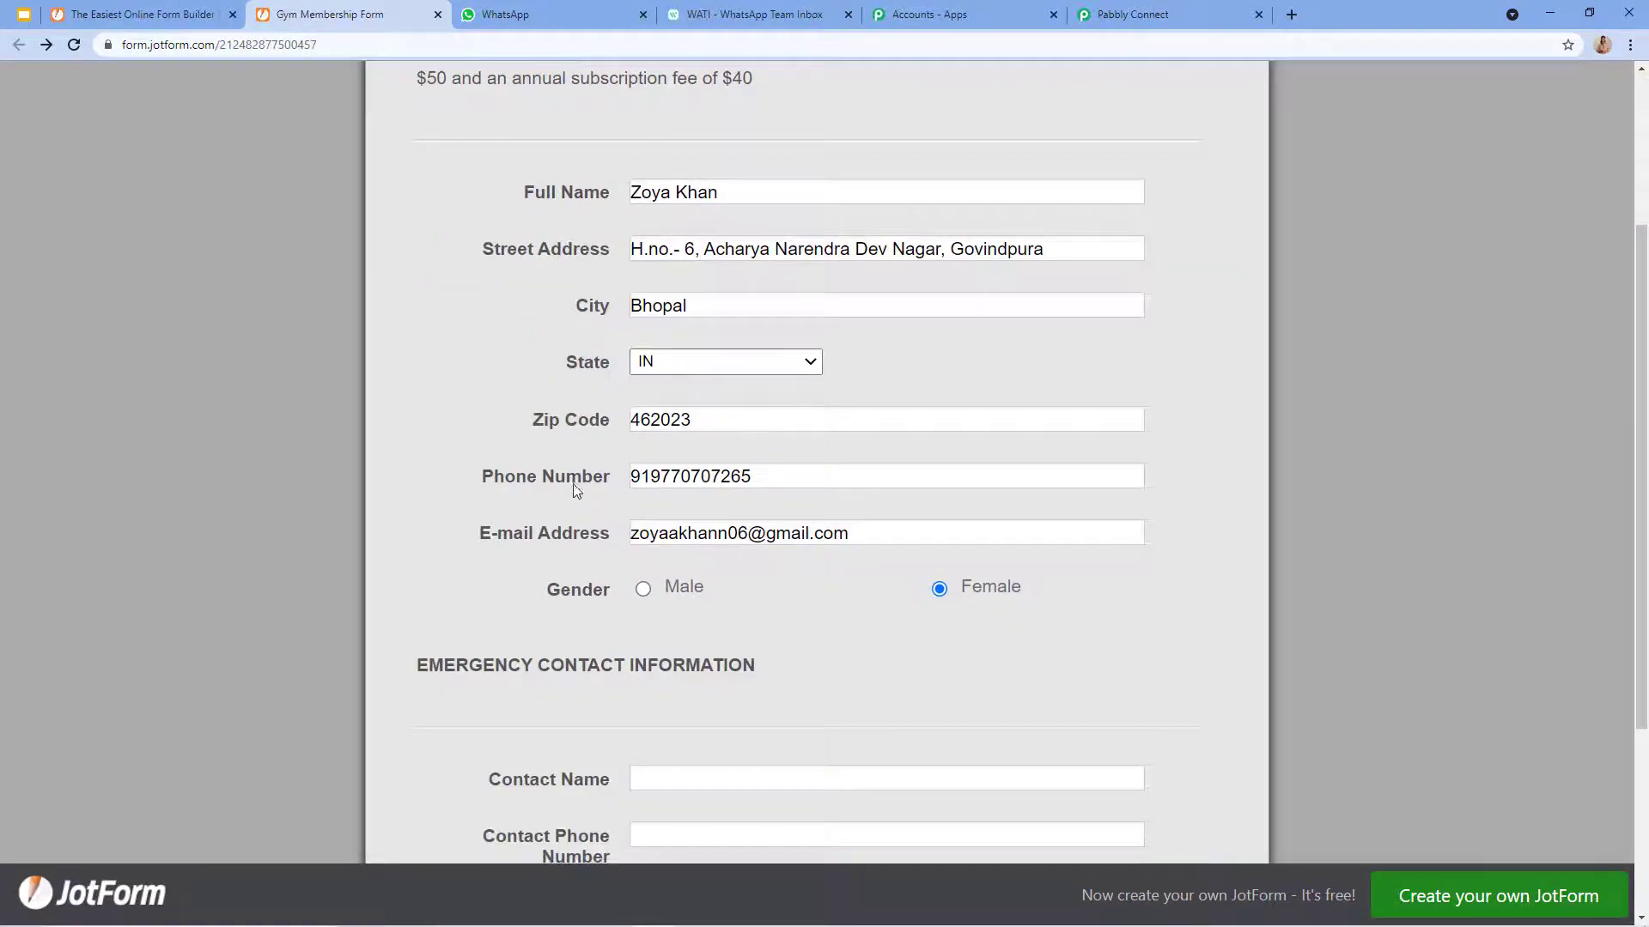
pyautogui.click(76, 44)
pyautogui.click(1133, 14)
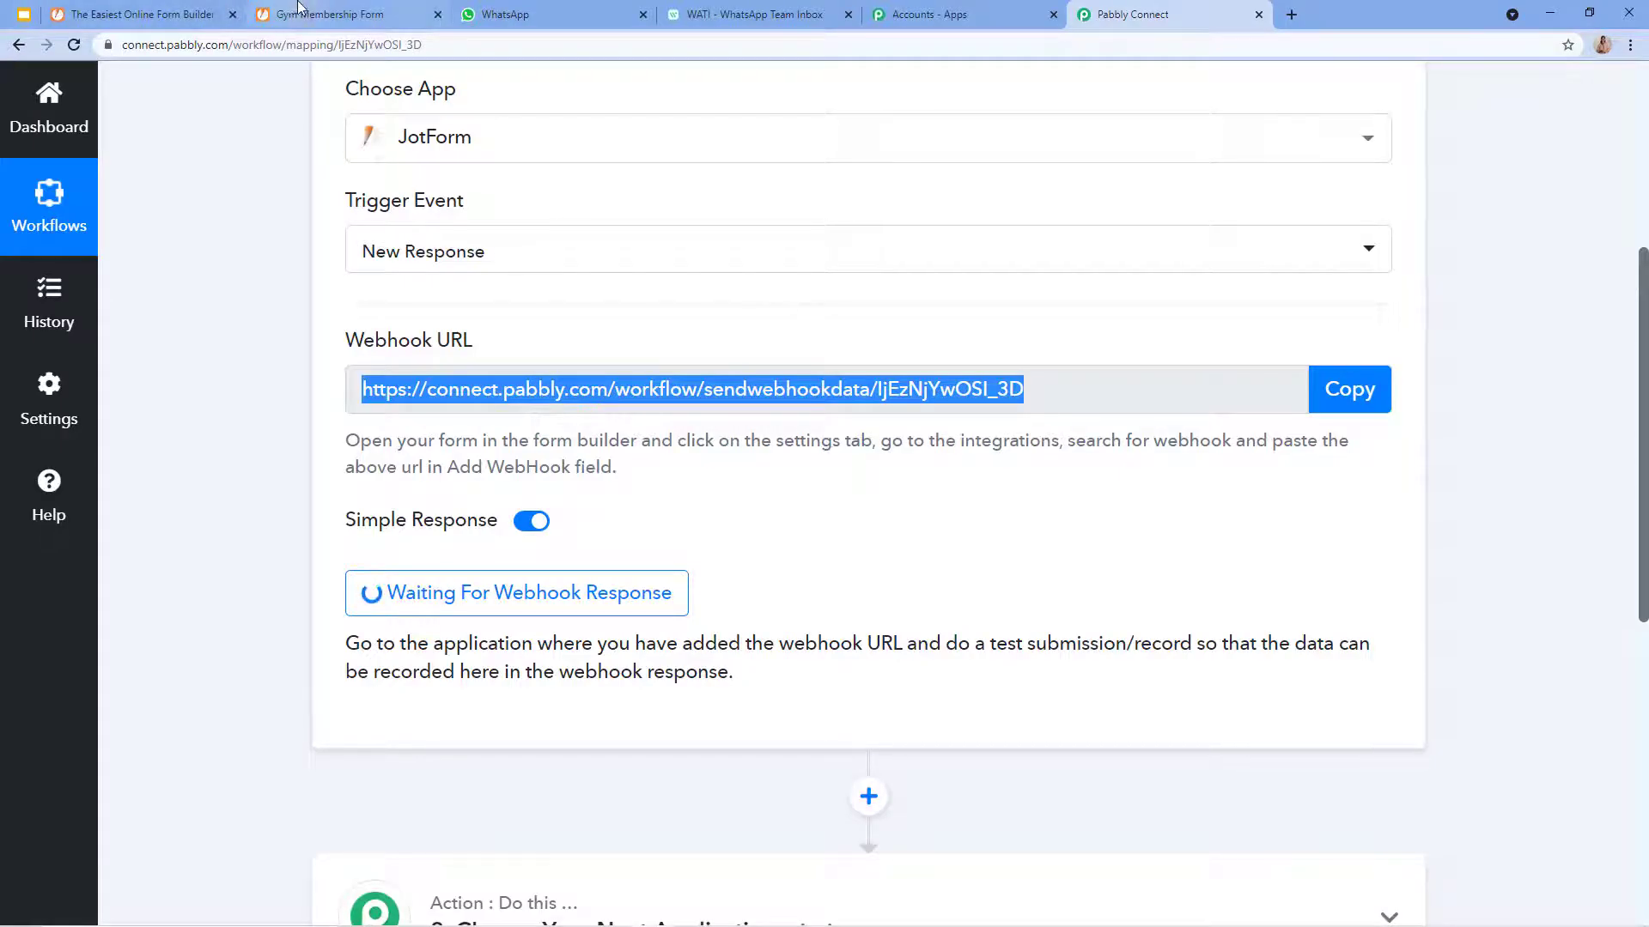
# - Fill in the public Gym Membership Form with a saved contact's details, a replacement phone number and gender Male, and submit it
pyautogui.click(329, 14)
pyautogui.click(716, 195)
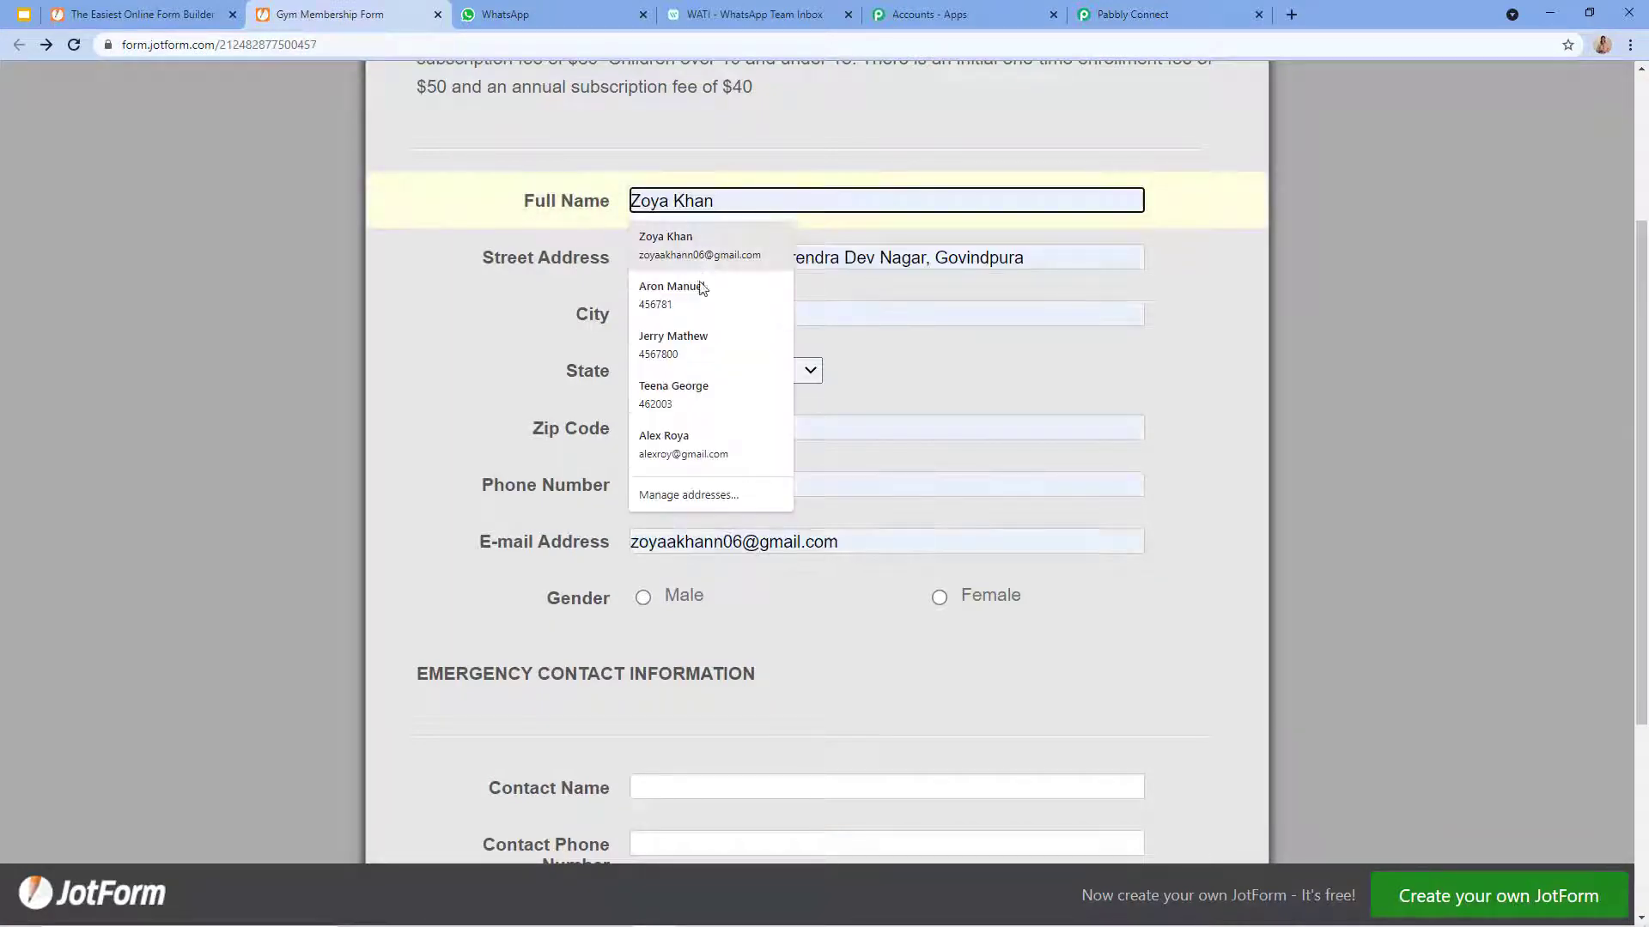
pyautogui.click(664, 443)
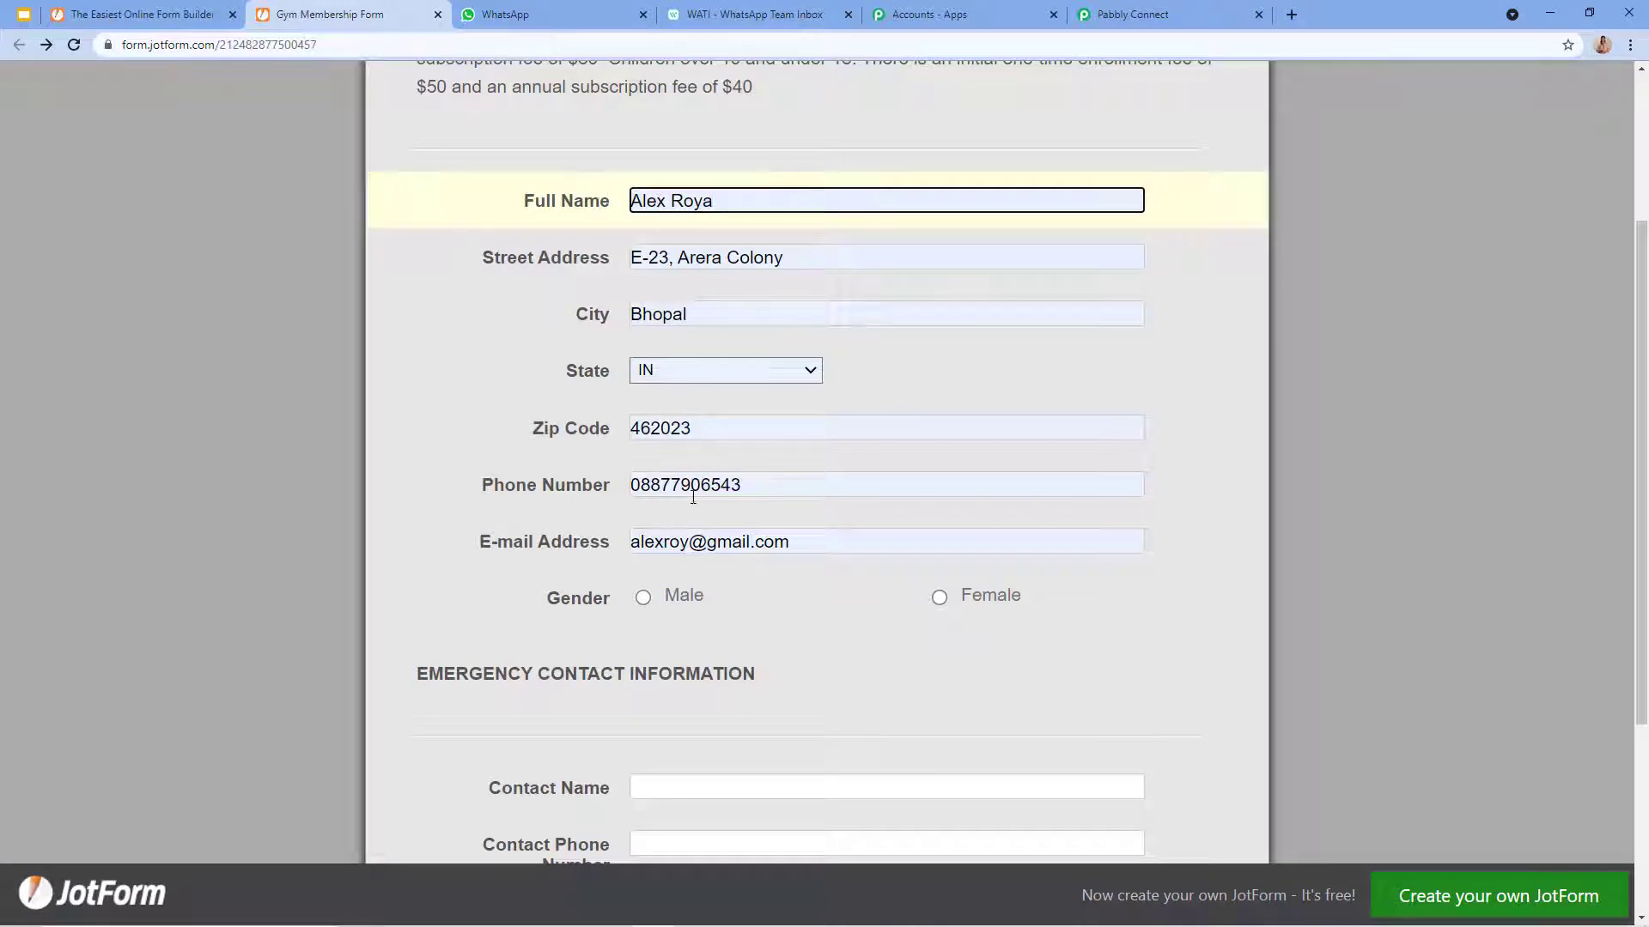
pyautogui.scroll(-3, 662, 331)
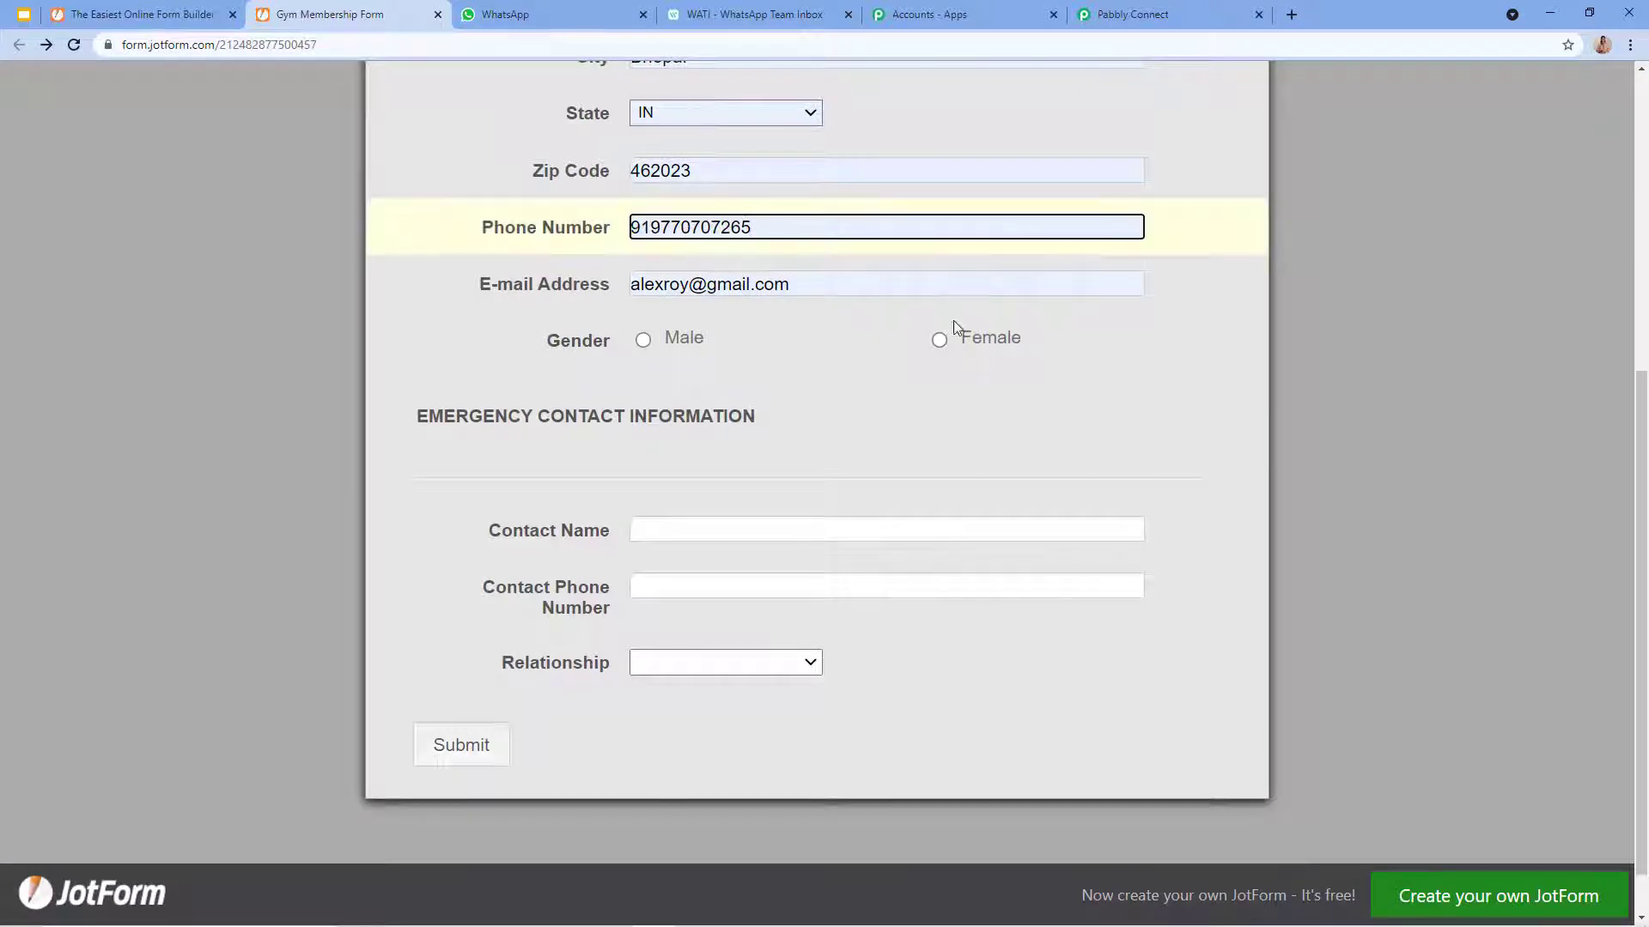
pyautogui.click(643, 340)
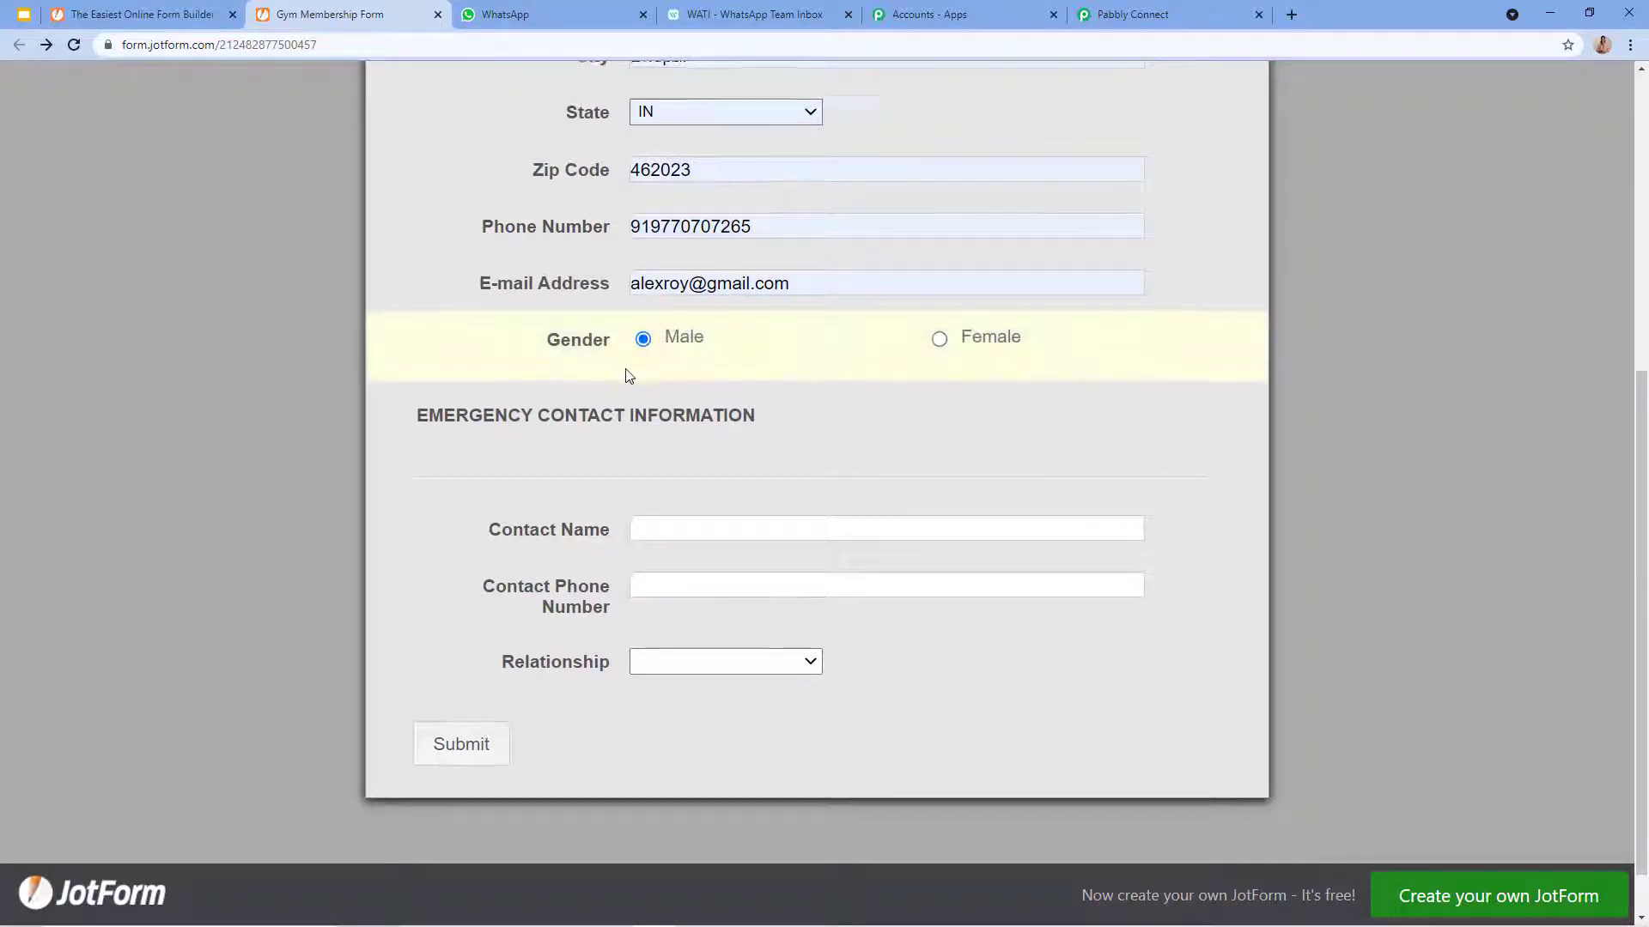
pyautogui.scroll(-1, 663, 477)
pyautogui.click(424, 686)
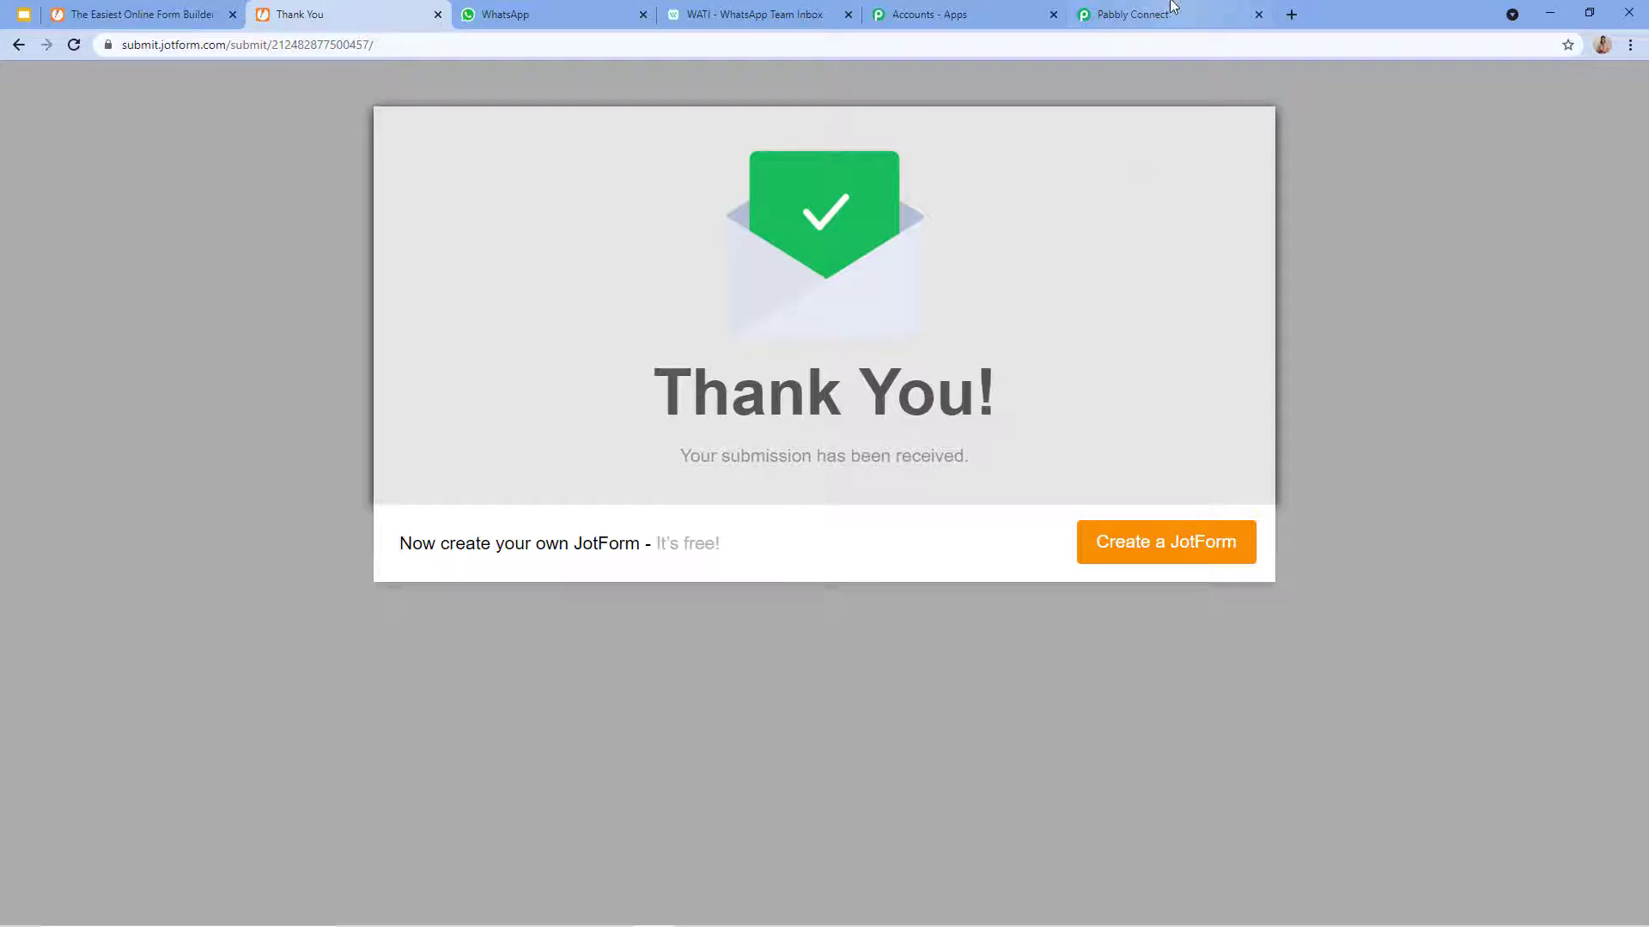
# - Switch to Pabbly Connect and examine the name, address, phone, e-mail and gender values in the captured webhook response
pyautogui.click(1170, 10)
pyautogui.scroll(-1, 421, 486)
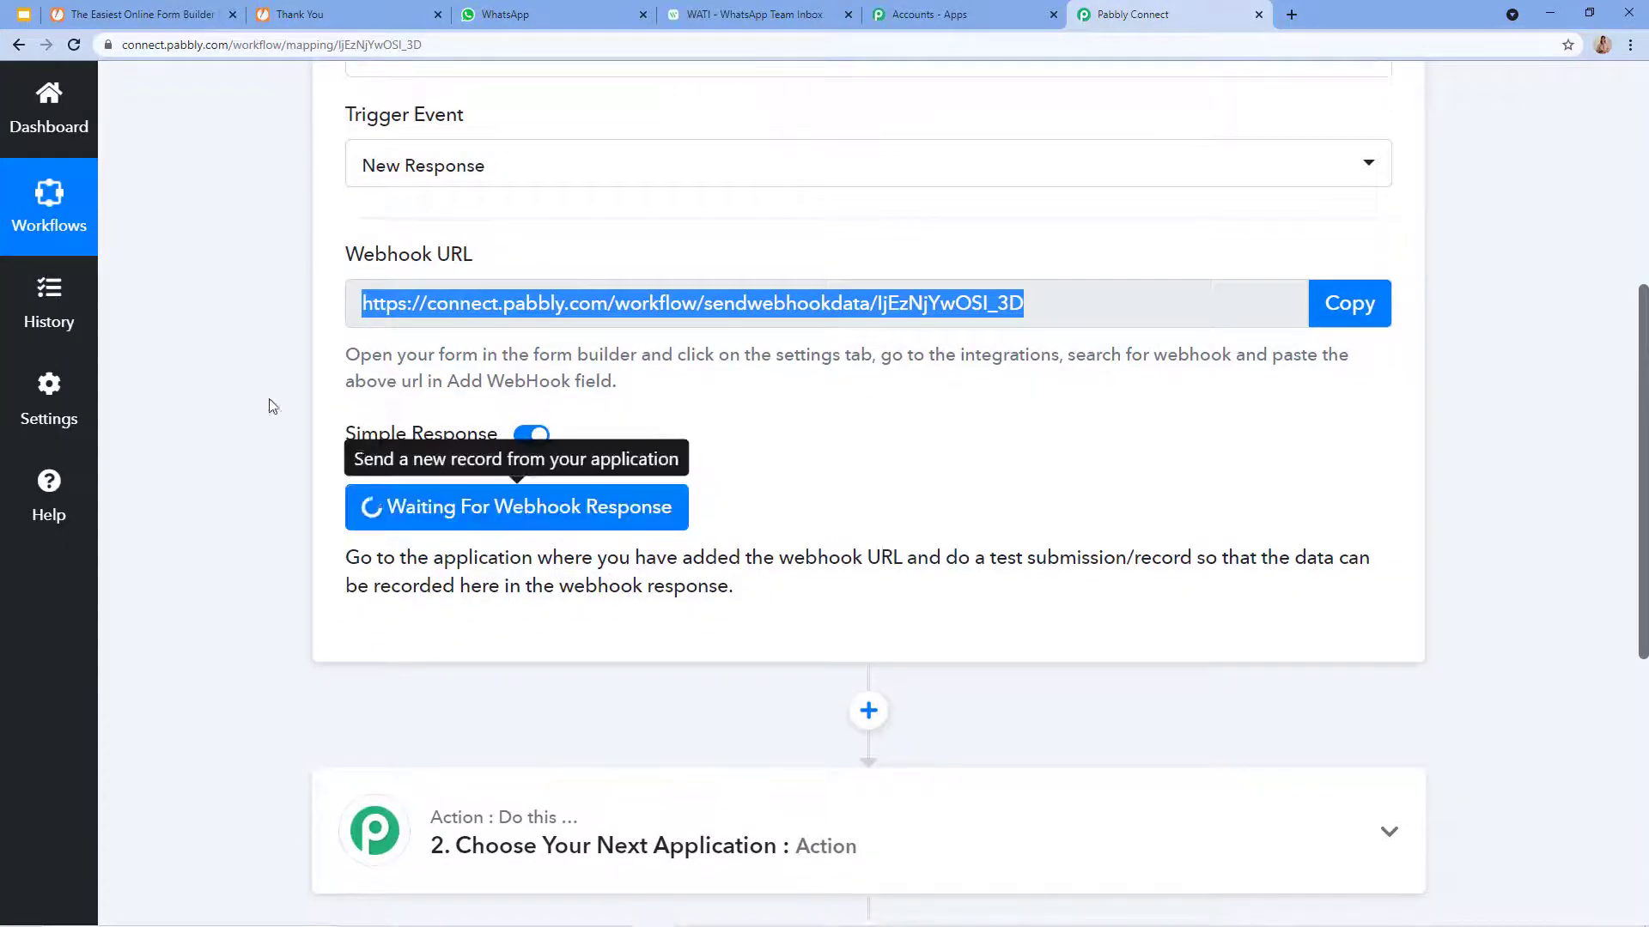
pyautogui.scroll(6, 478, 241)
pyautogui.scroll(-3, 489, 426)
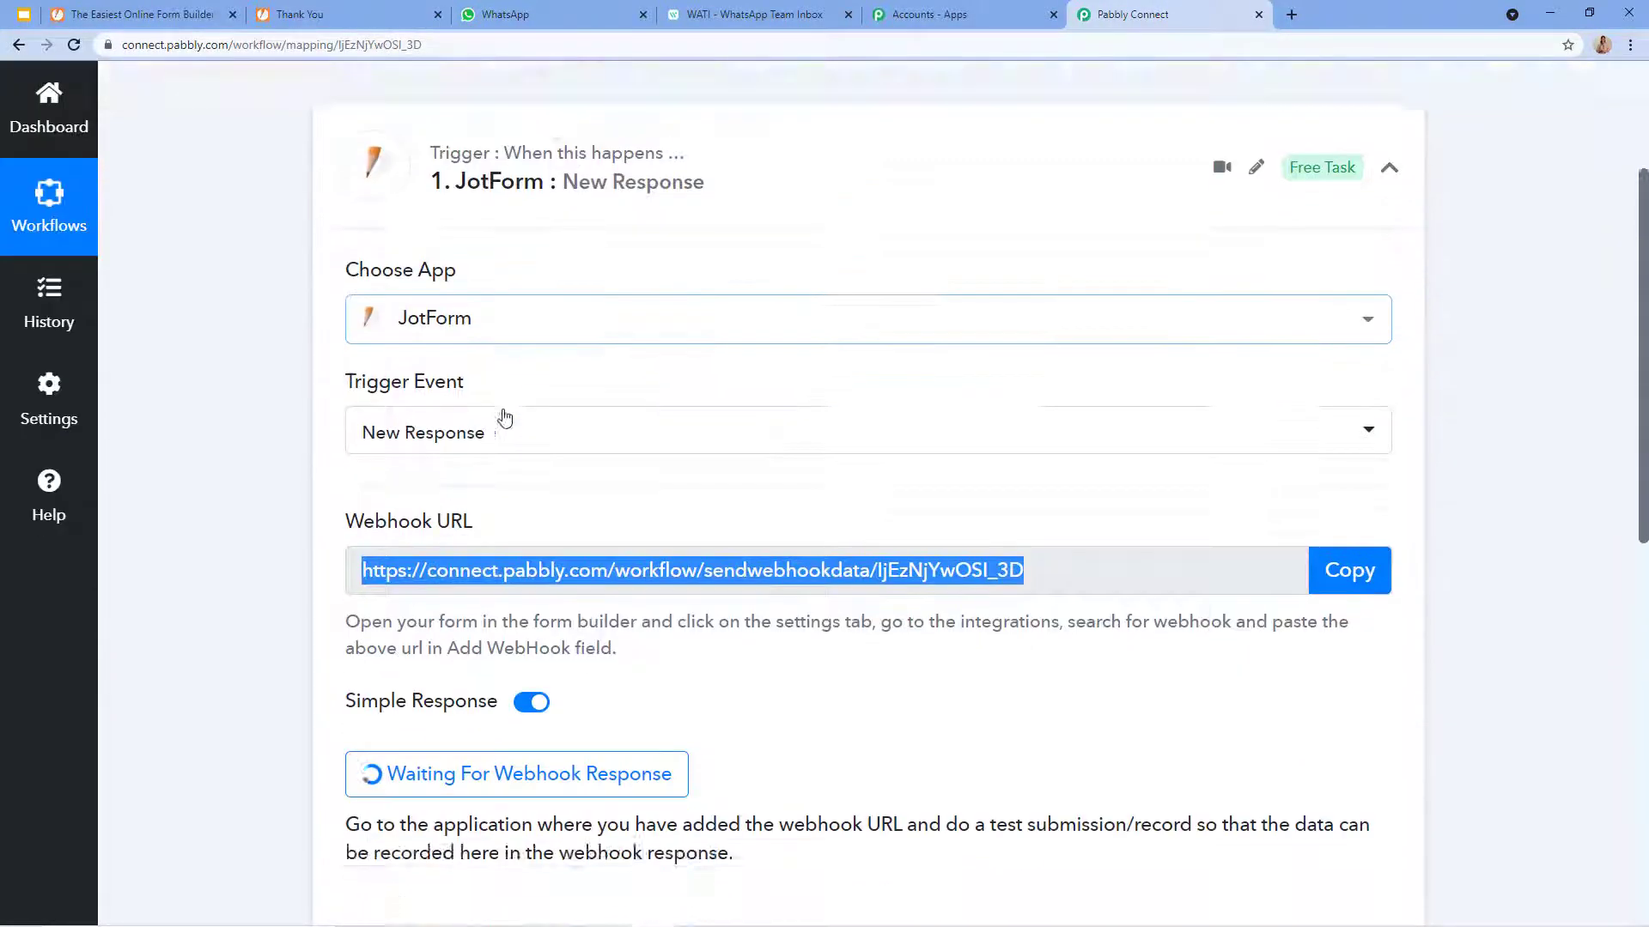
pyautogui.scroll(-2, 710, 648)
pyautogui.scroll(-3, 710, 648)
pyautogui.scroll(-3, 754, 699)
pyautogui.scroll(-6, 935, 570)
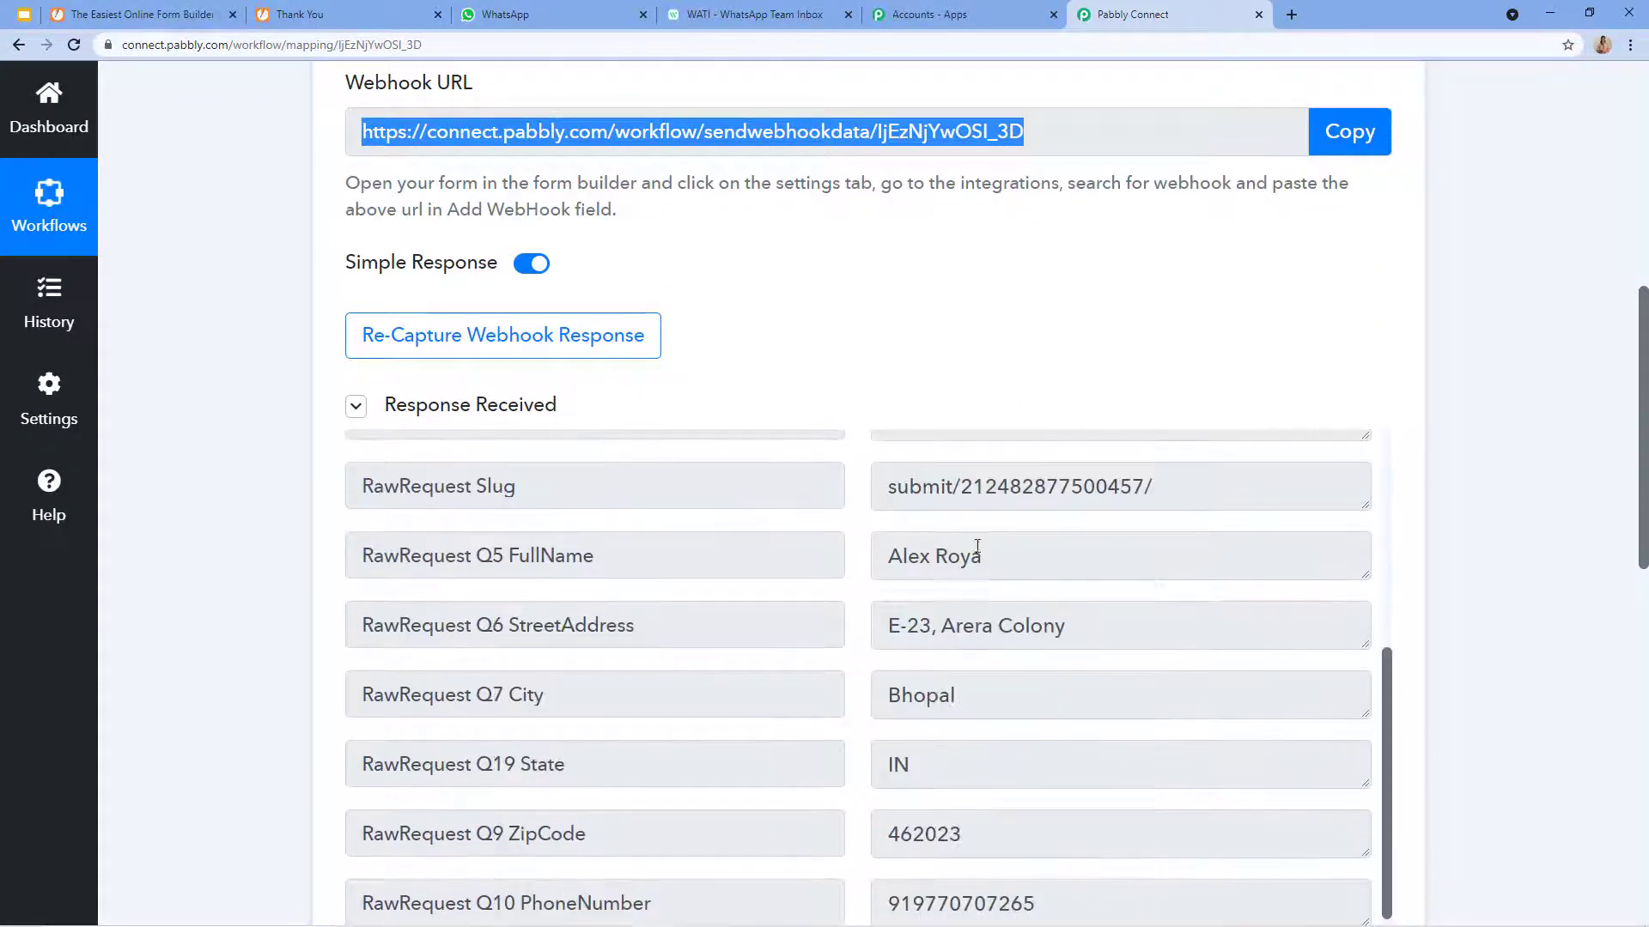
pyautogui.scroll(-2, 894, 479)
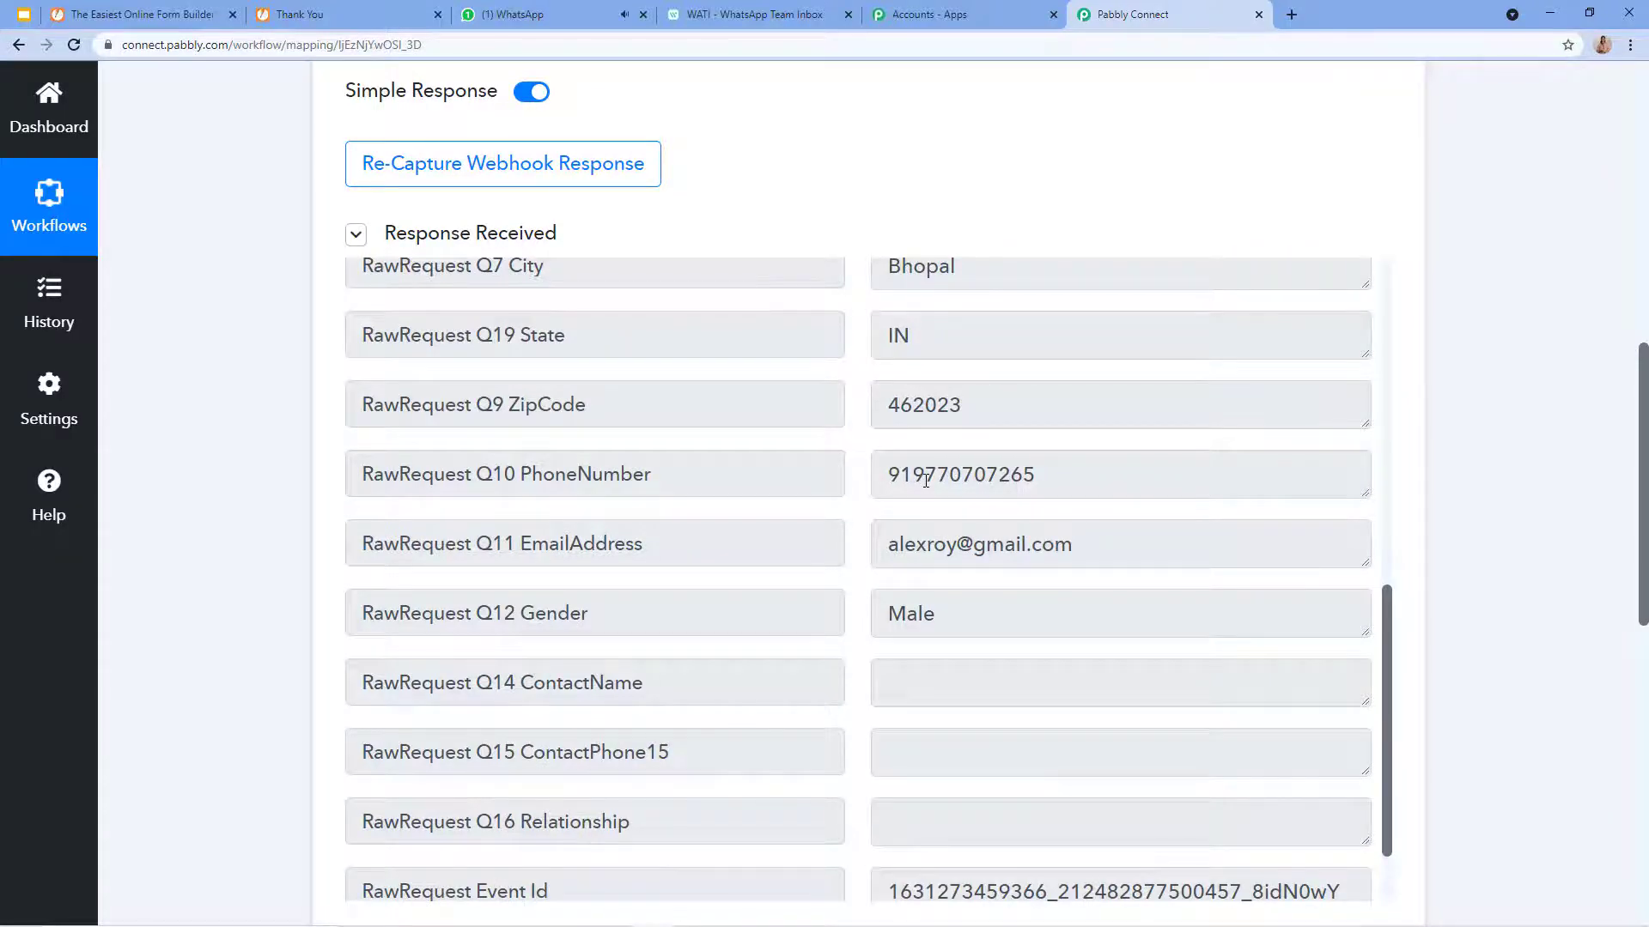
# - Review all labels and values of the received response, from the form and submission IDs through the membership details
pyautogui.scroll(10, 926, 481)
pyautogui.scroll(-5, 920, 478)
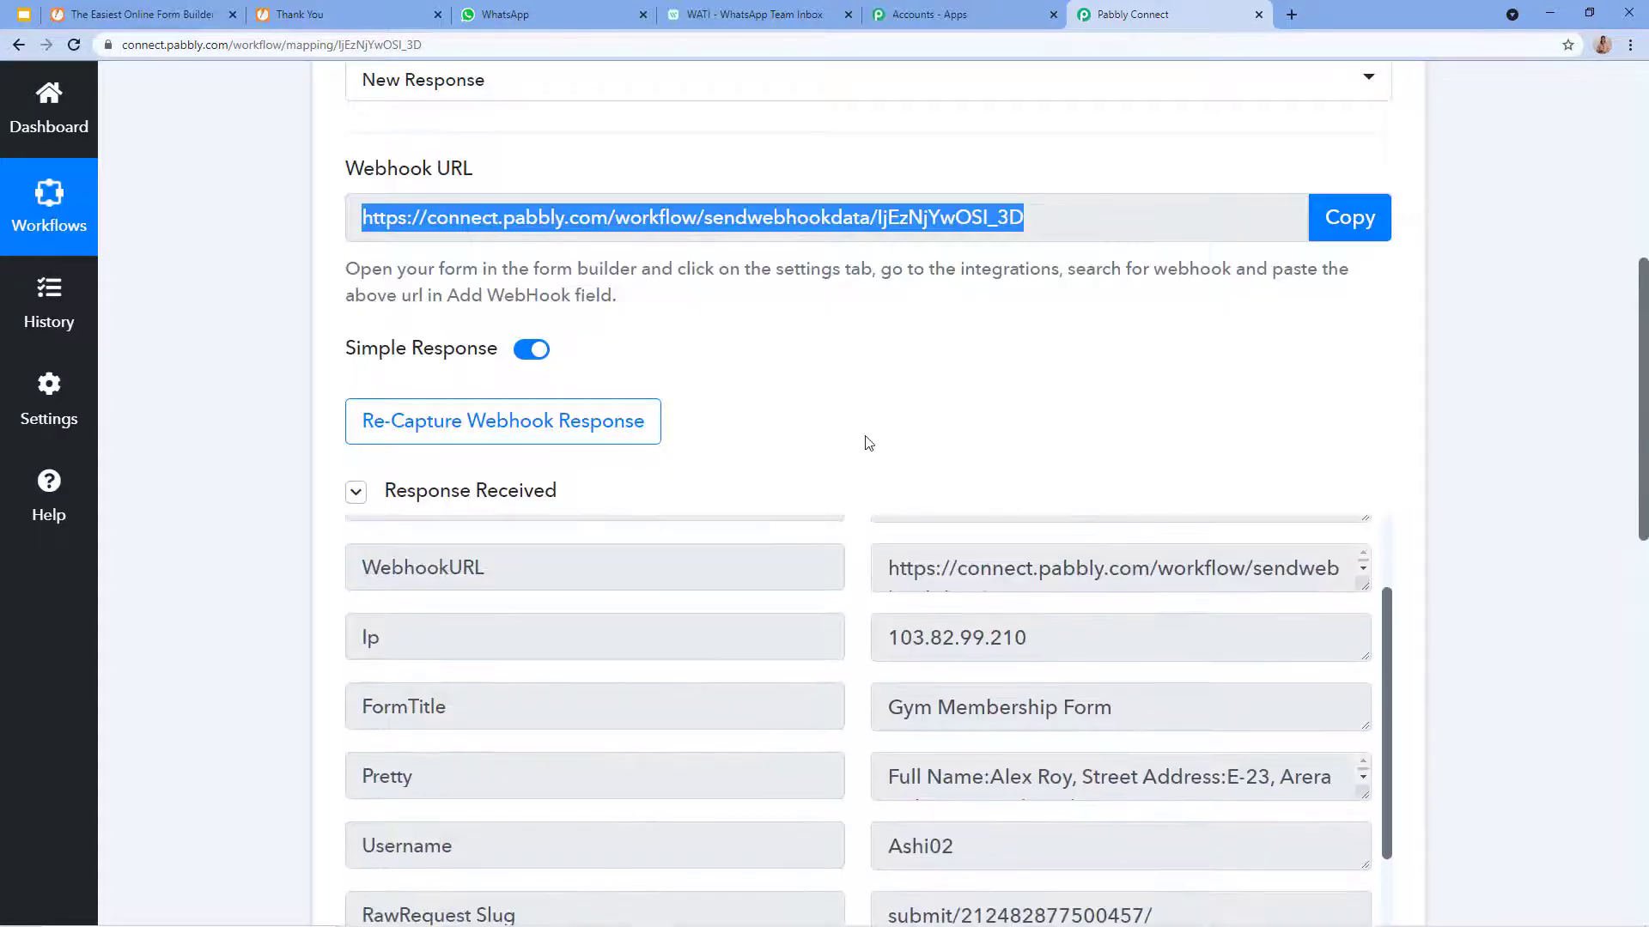
pyautogui.scroll(-5, 876, 420)
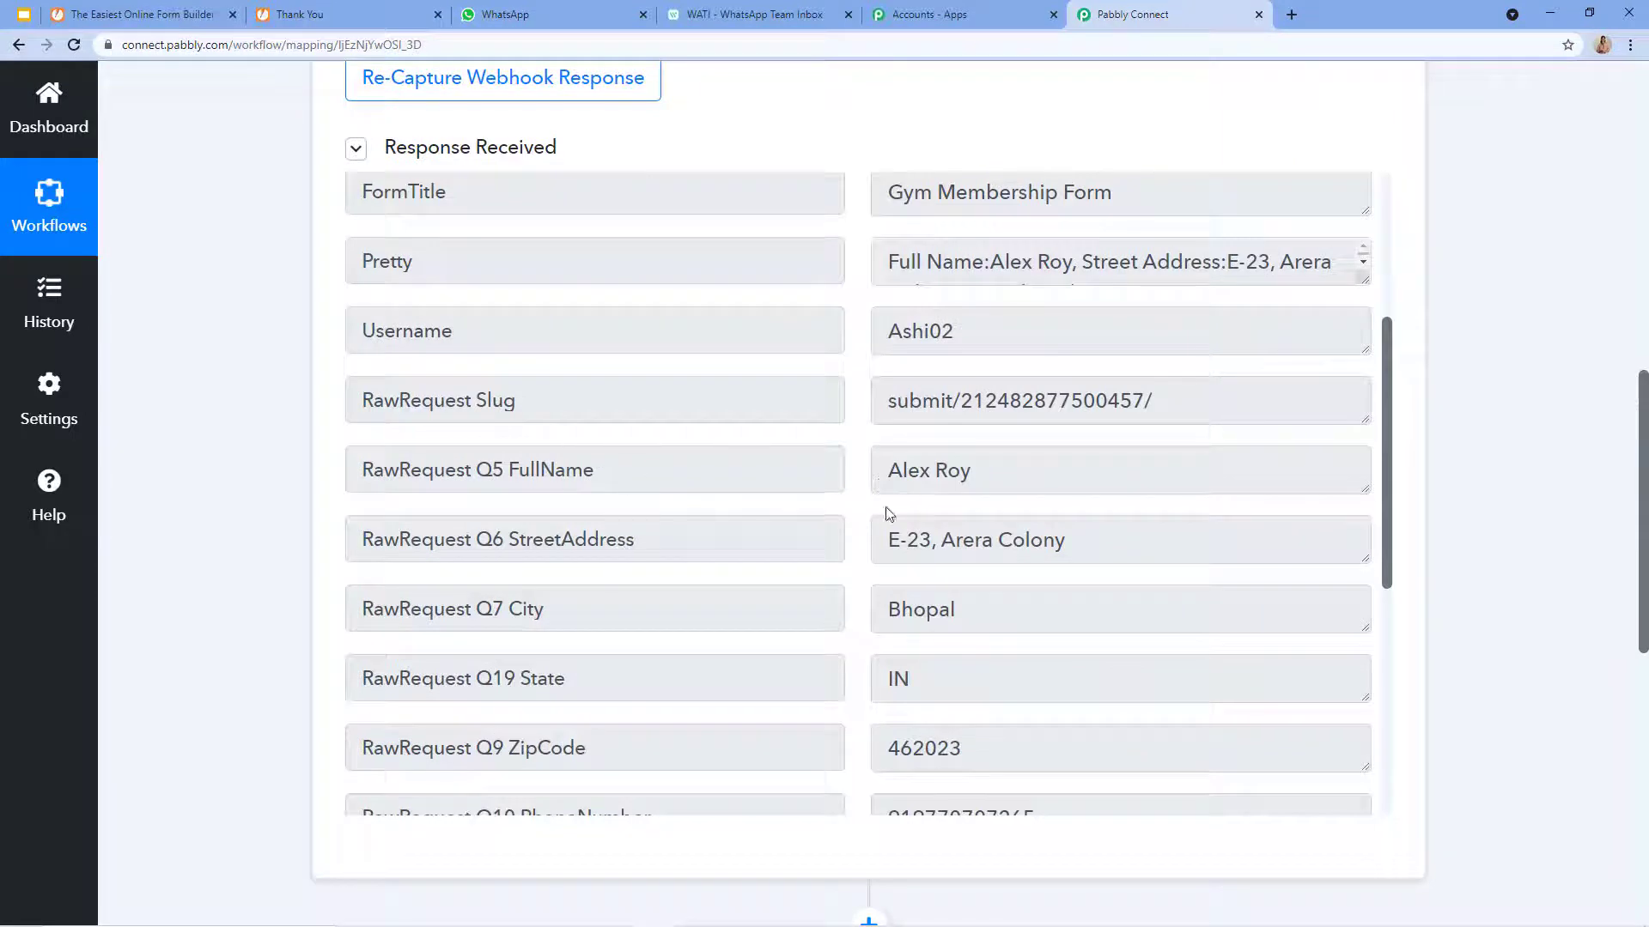
pyautogui.scroll(-4, 882, 569)
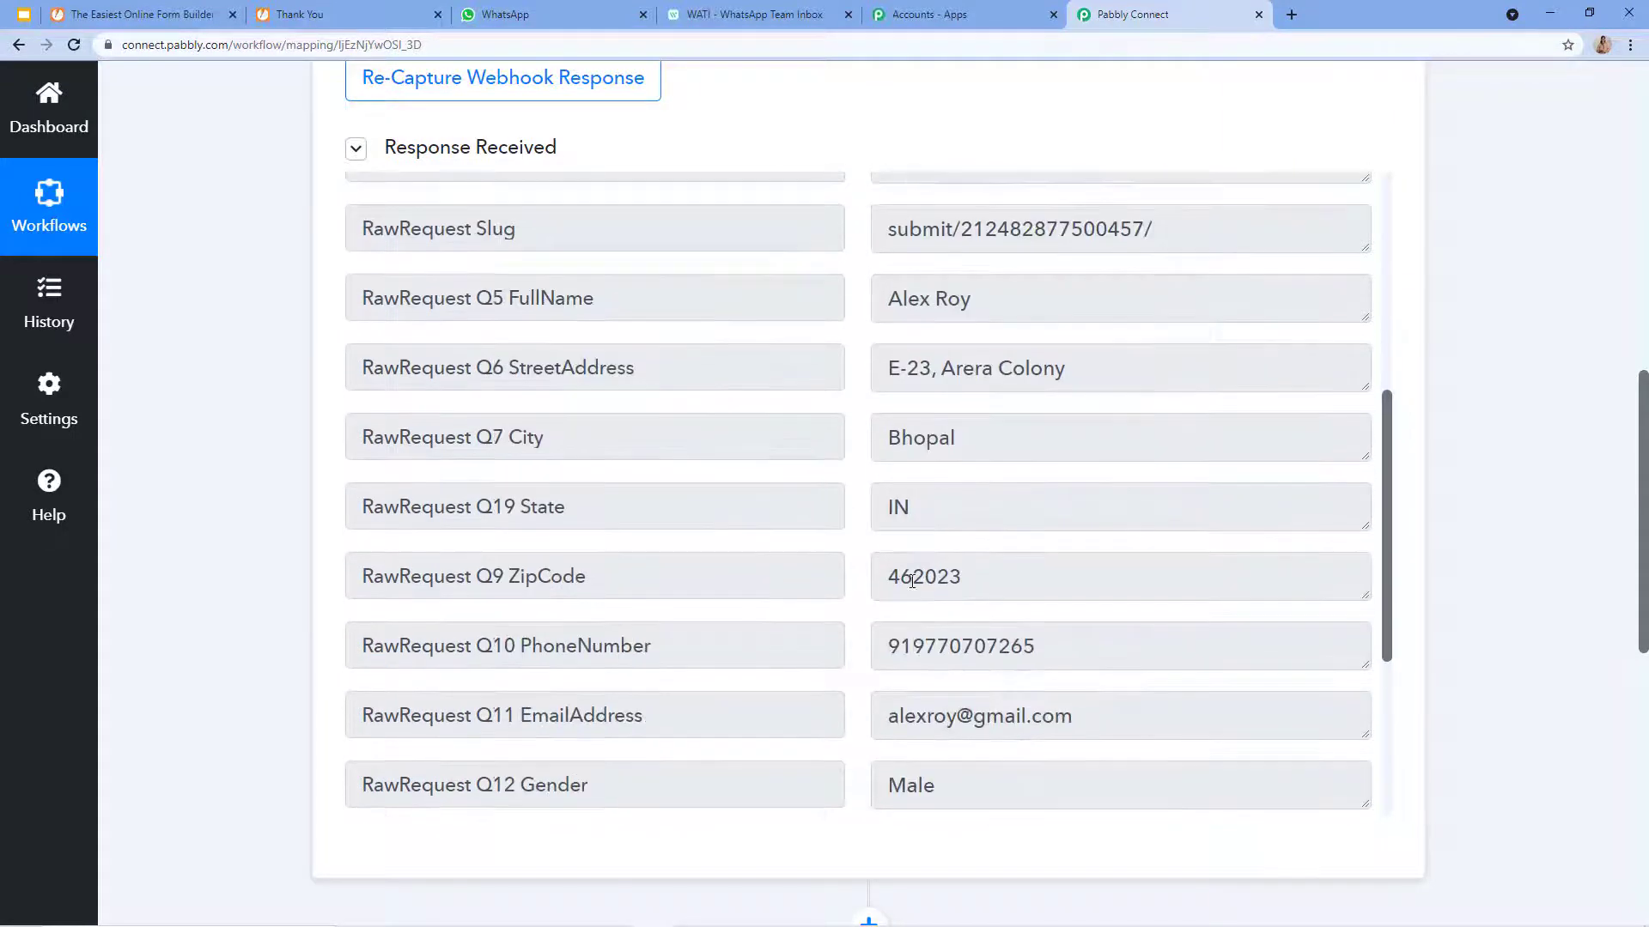
pyautogui.scroll(-2, 895, 399)
pyautogui.scroll(-1, 859, 447)
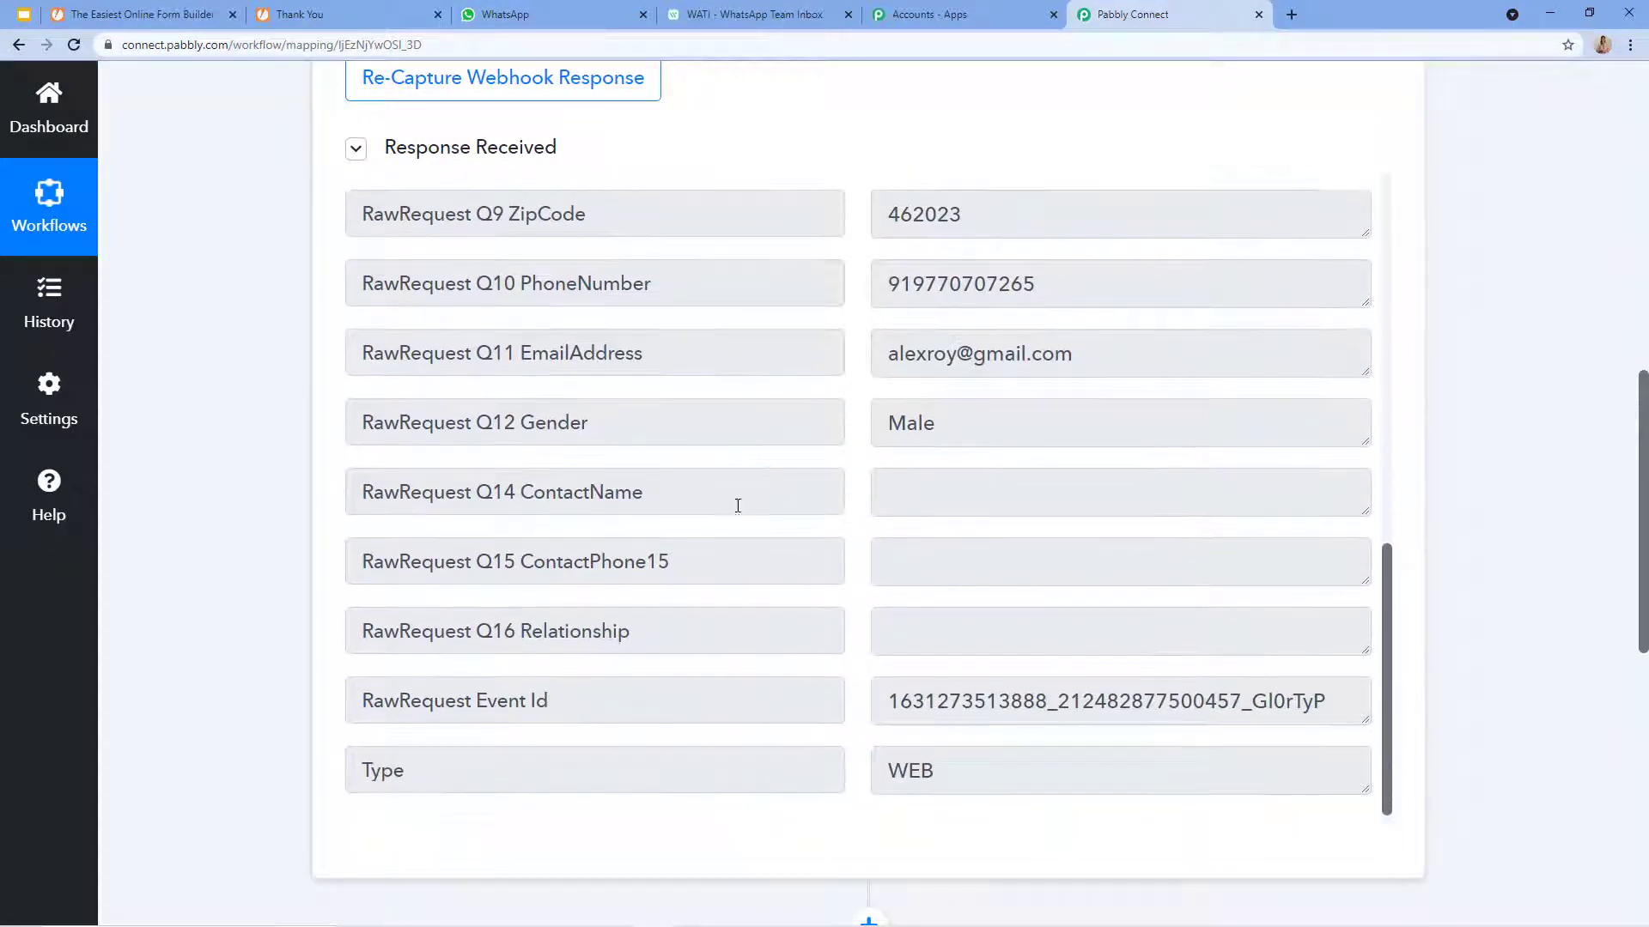
pyautogui.scroll(8, 834, 496)
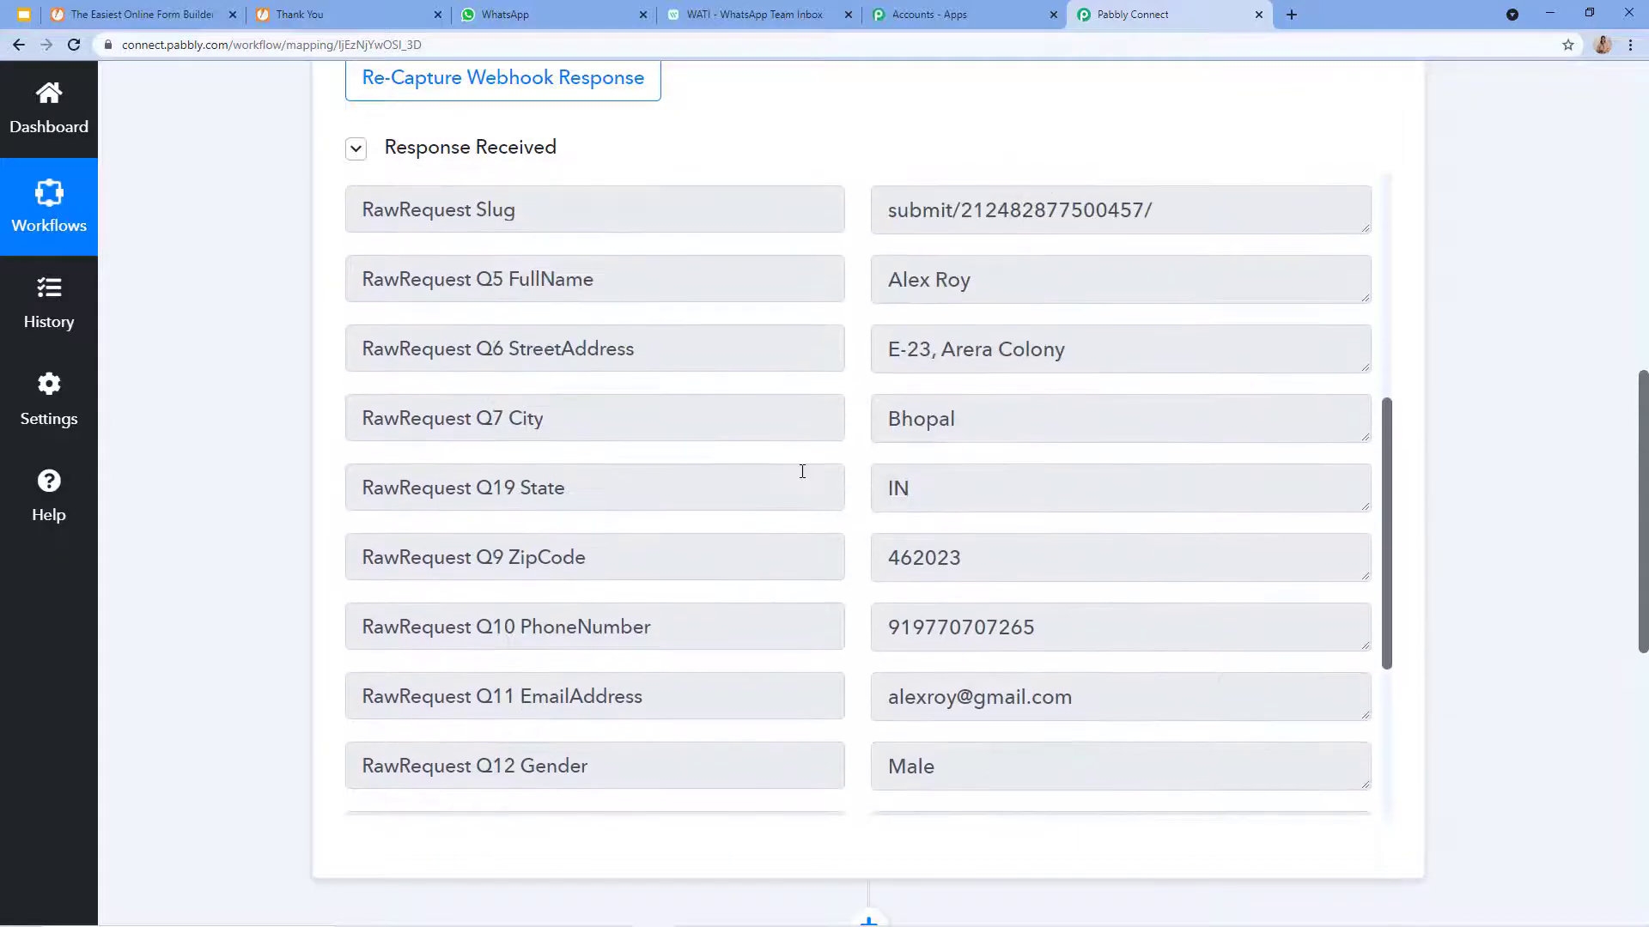
pyautogui.scroll(1, 885, 411)
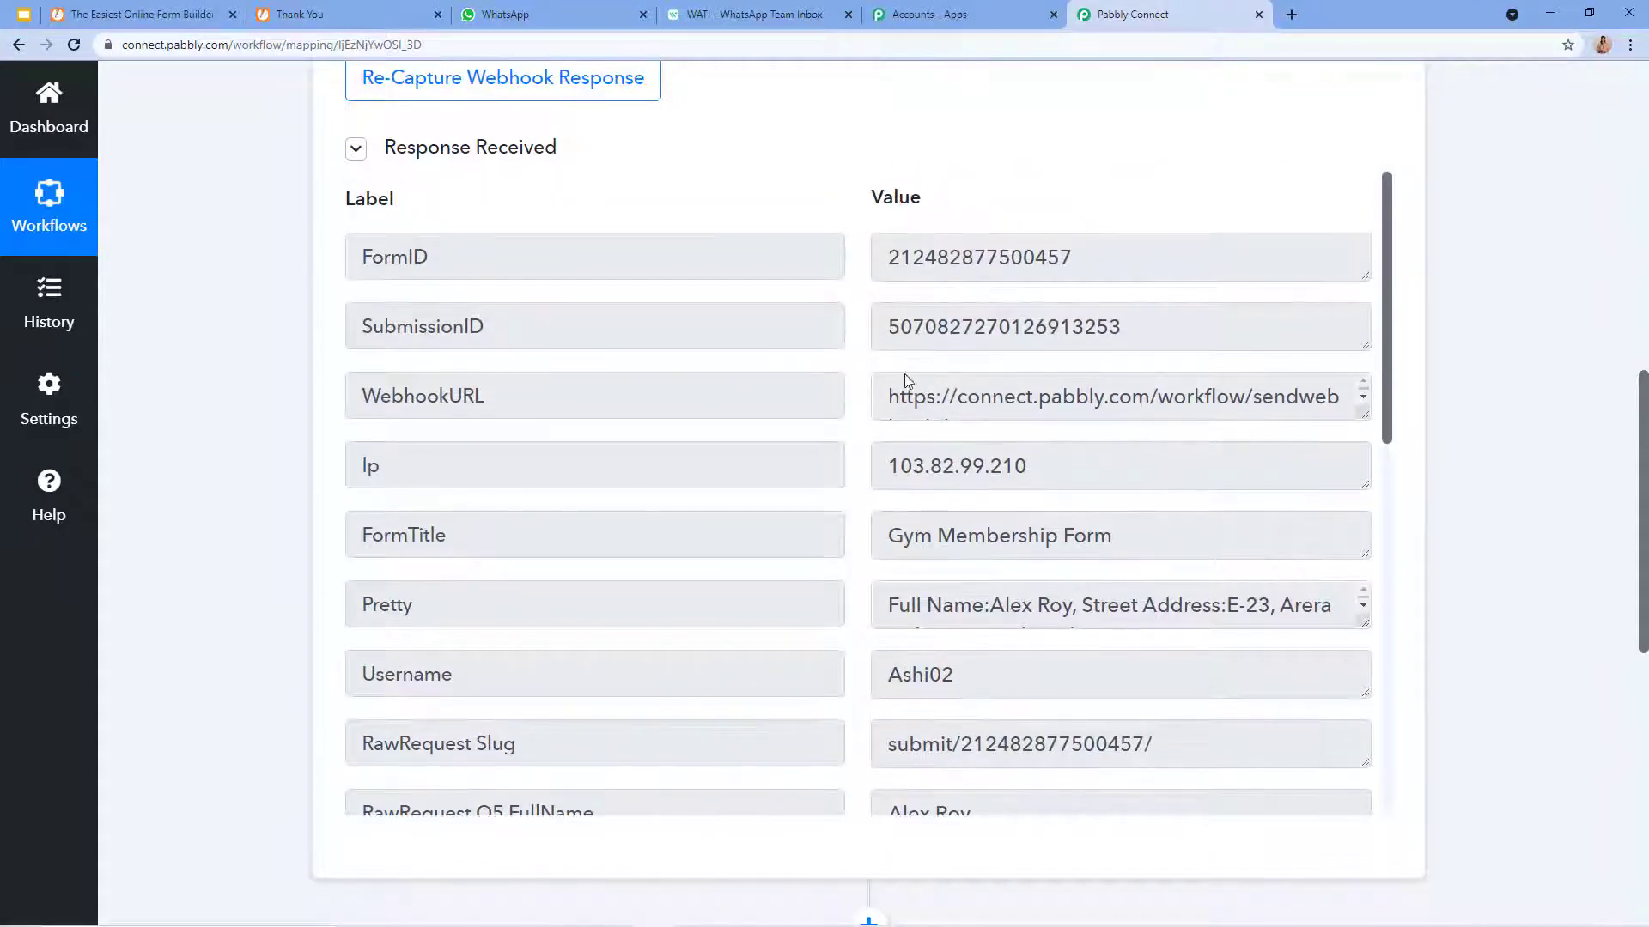
pyautogui.scroll(1, 1382, 513)
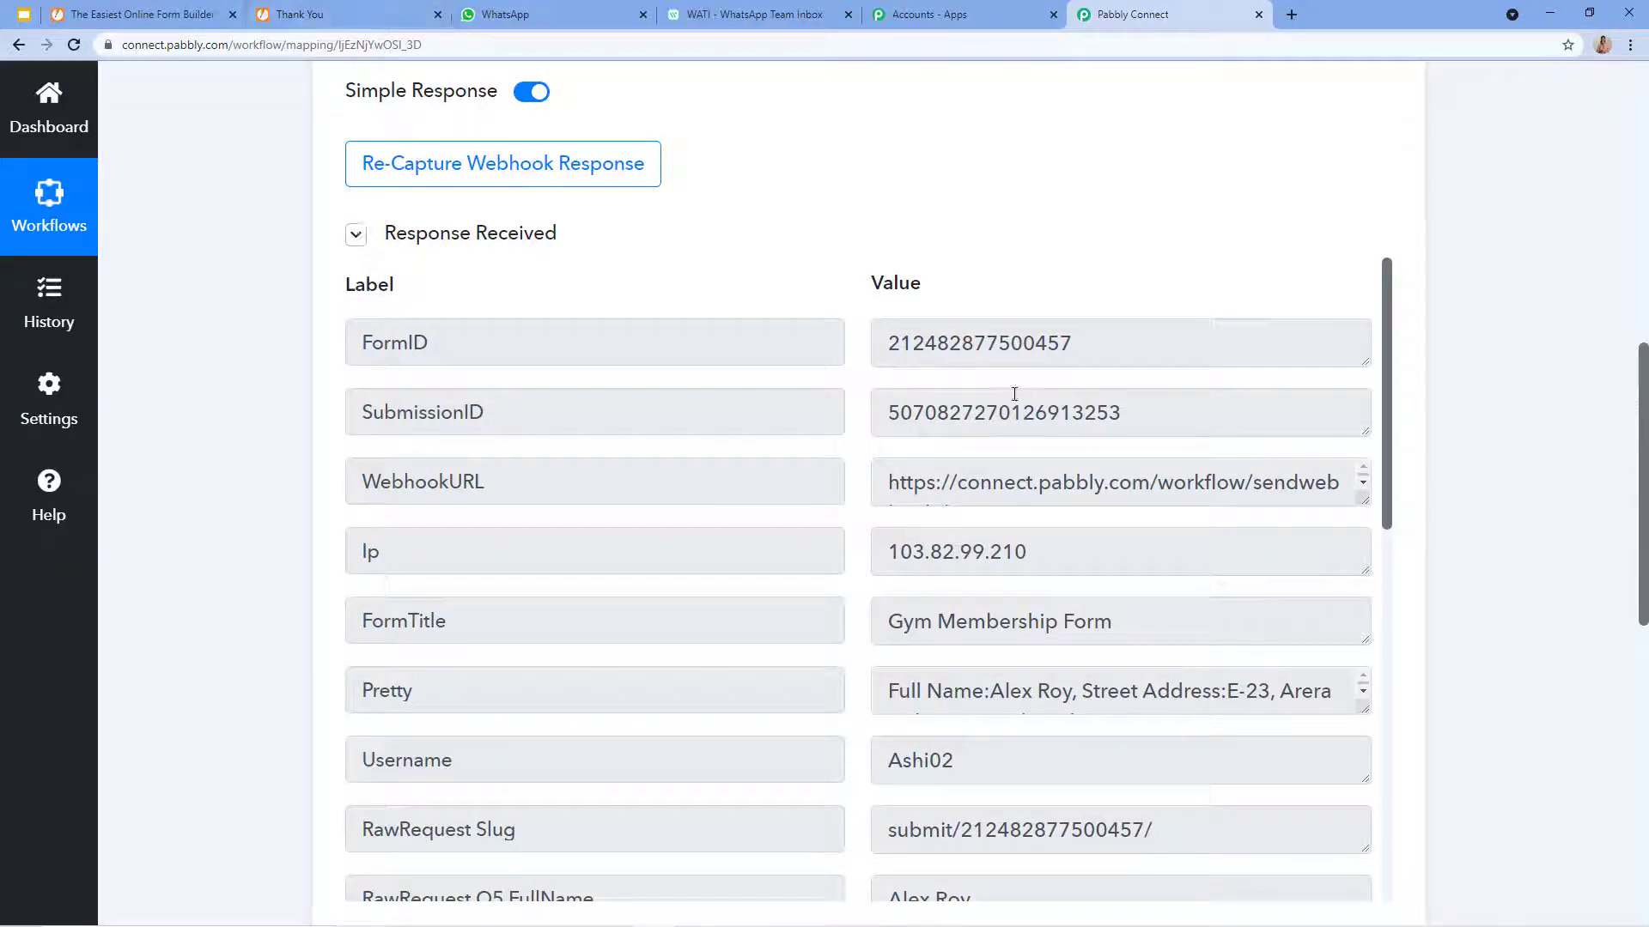
pyautogui.scroll(-5, 578, 424)
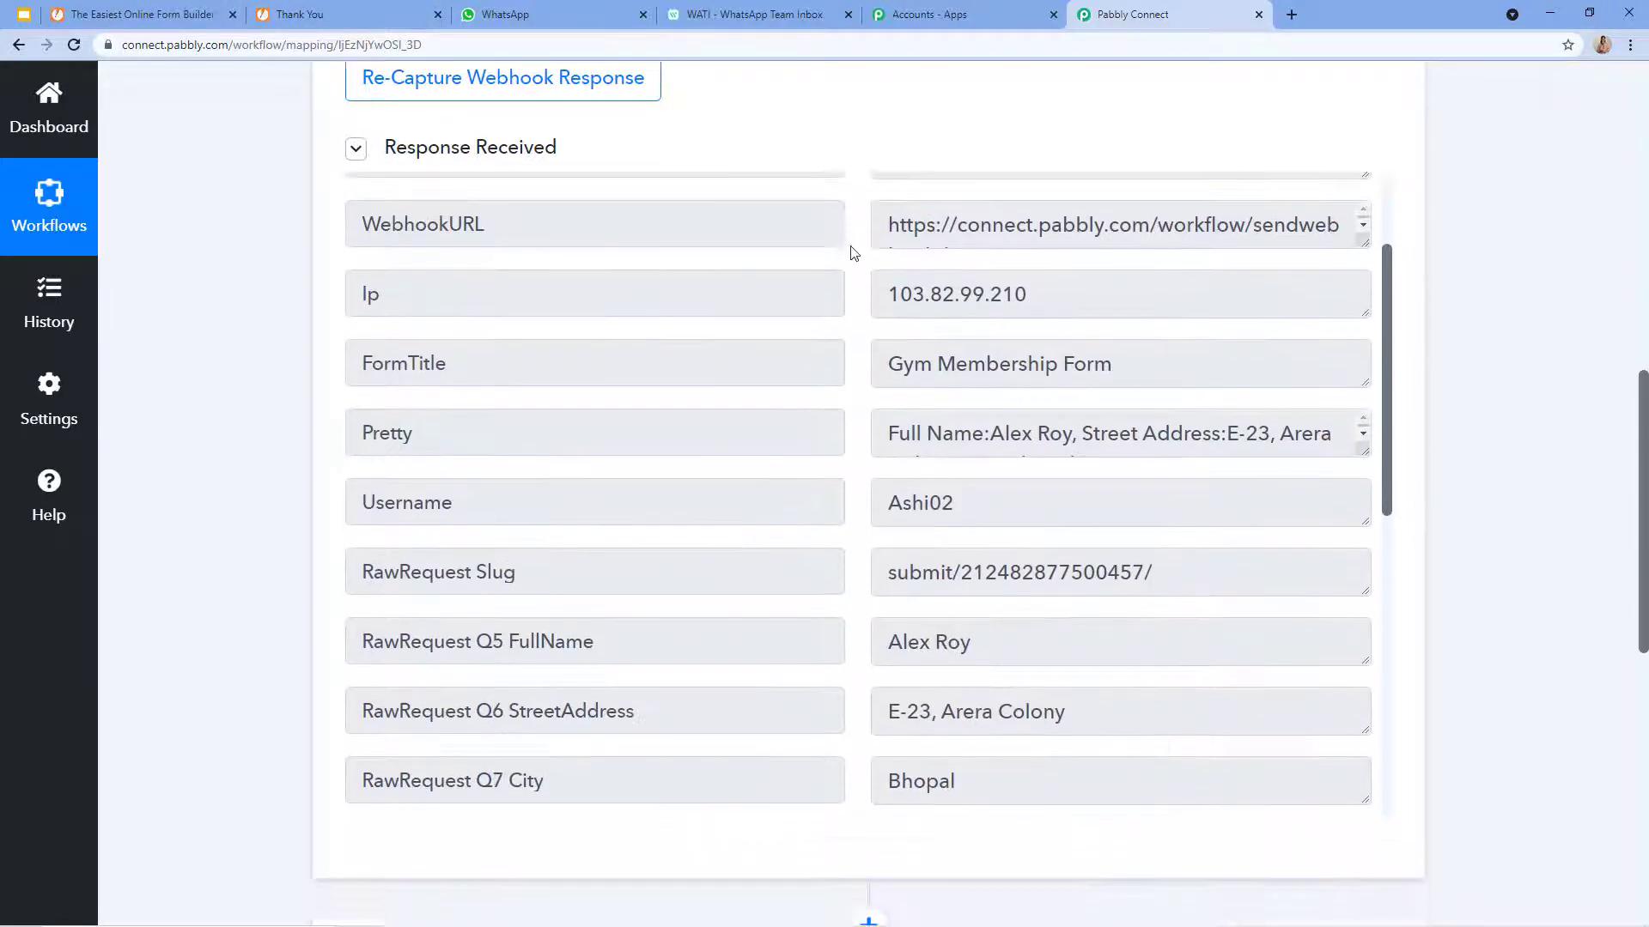
# - Search for "Wati" in the workflow's second step and set WATI as the action app
pyautogui.scroll(-10, 828, 294)
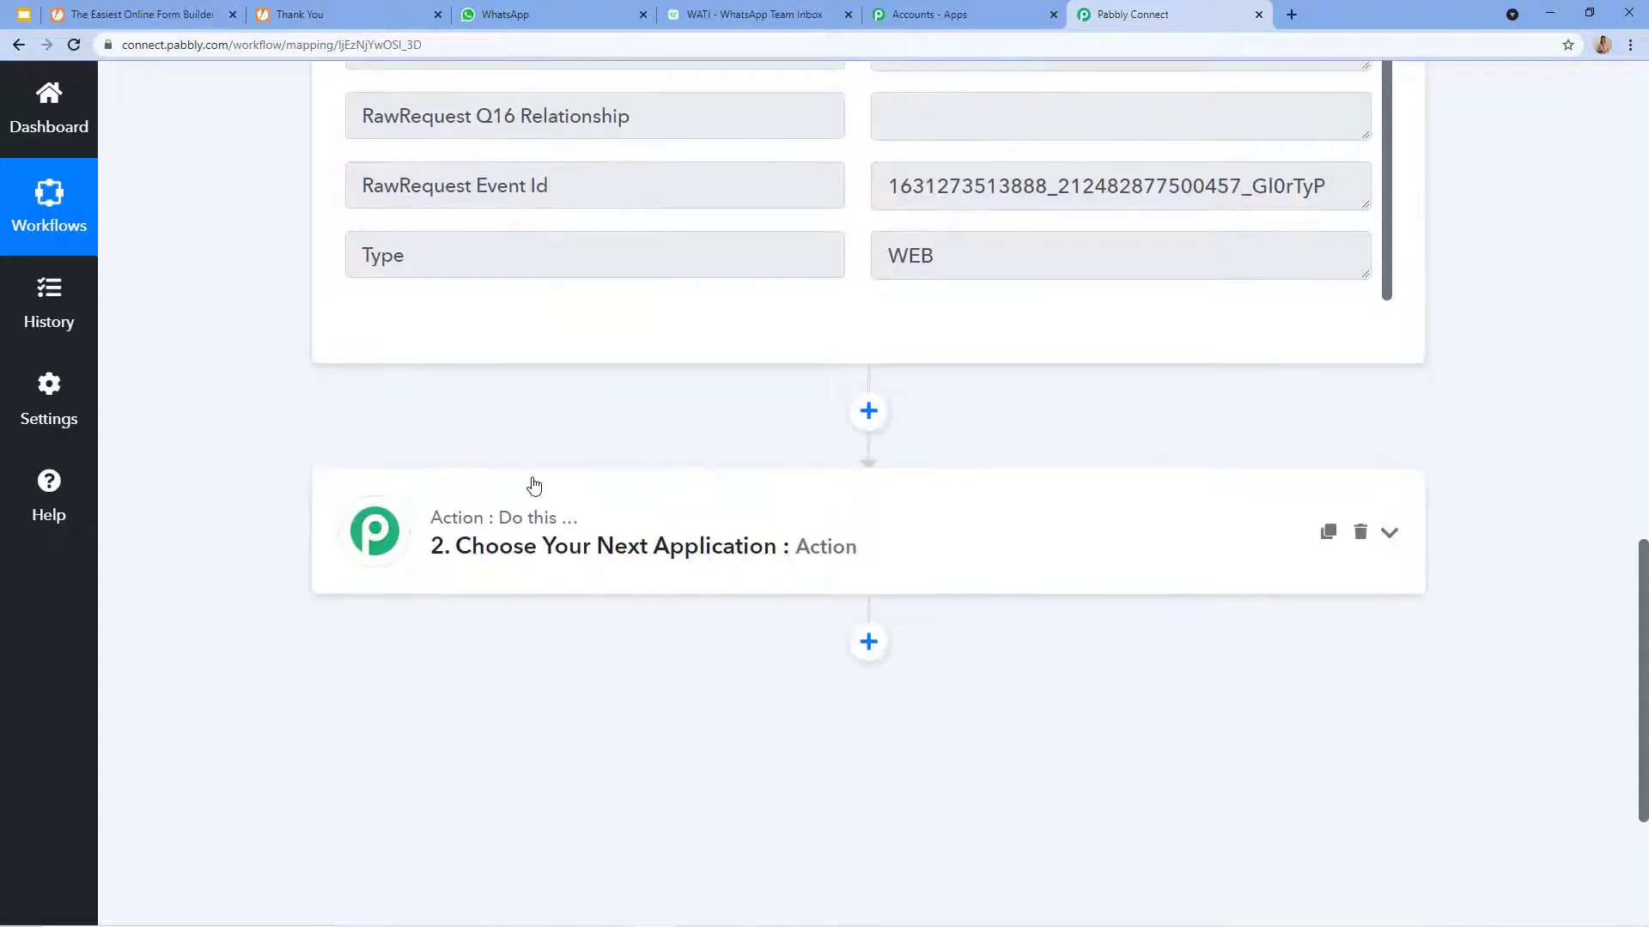
pyautogui.click(523, 558)
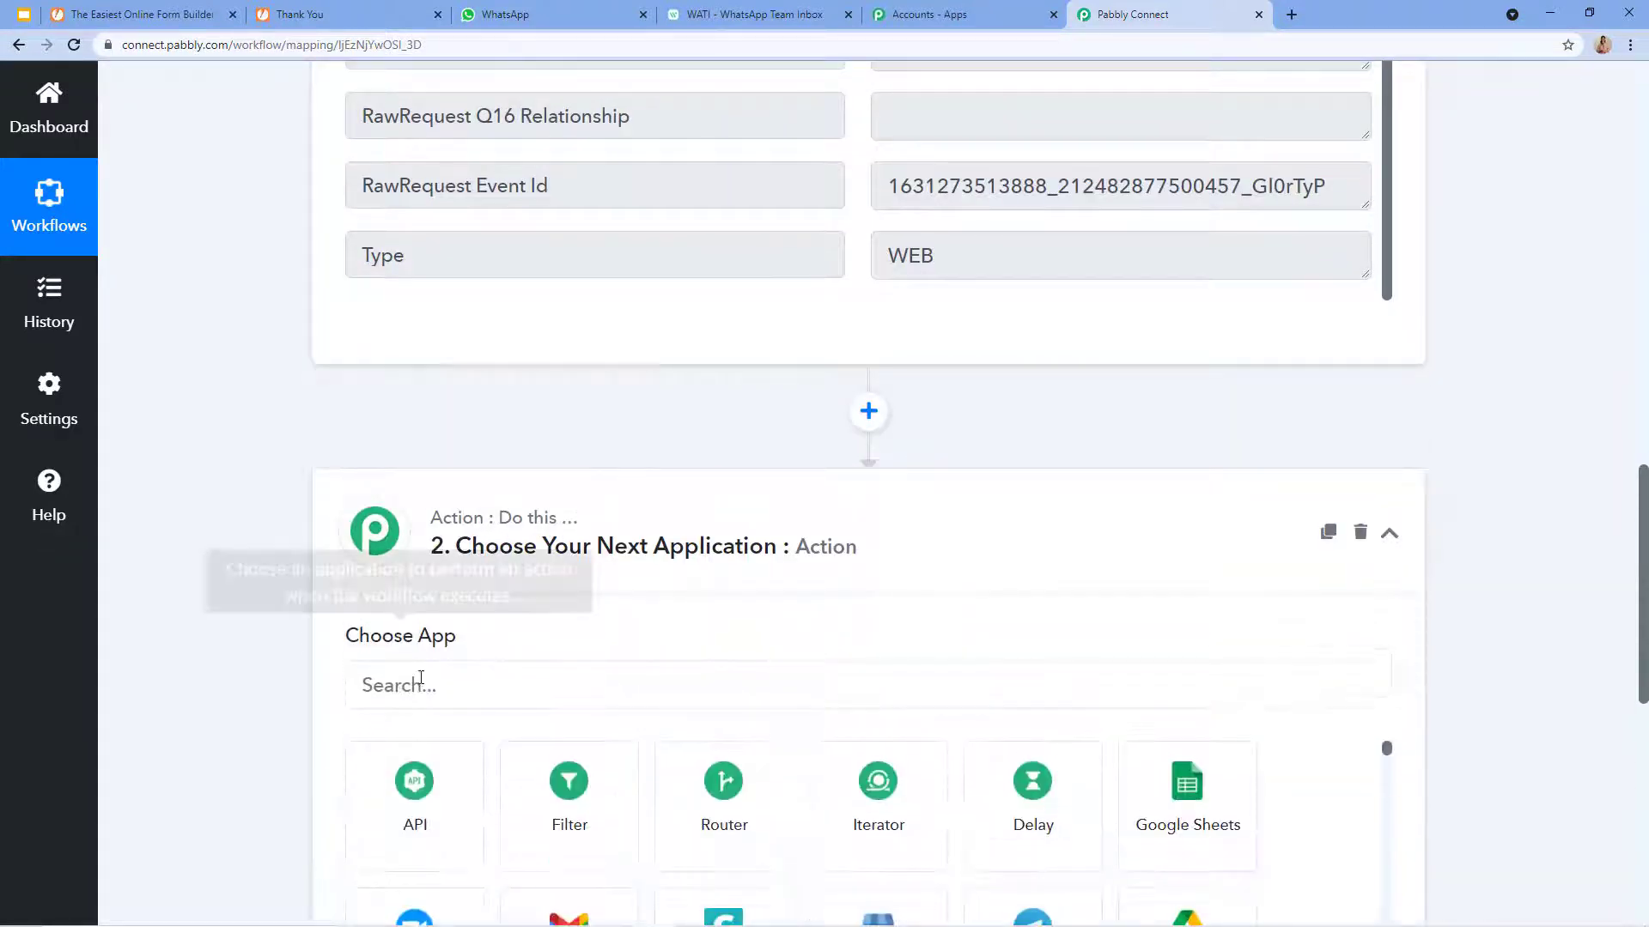
pyautogui.scroll(-2, 421, 679)
pyautogui.click(439, 506)
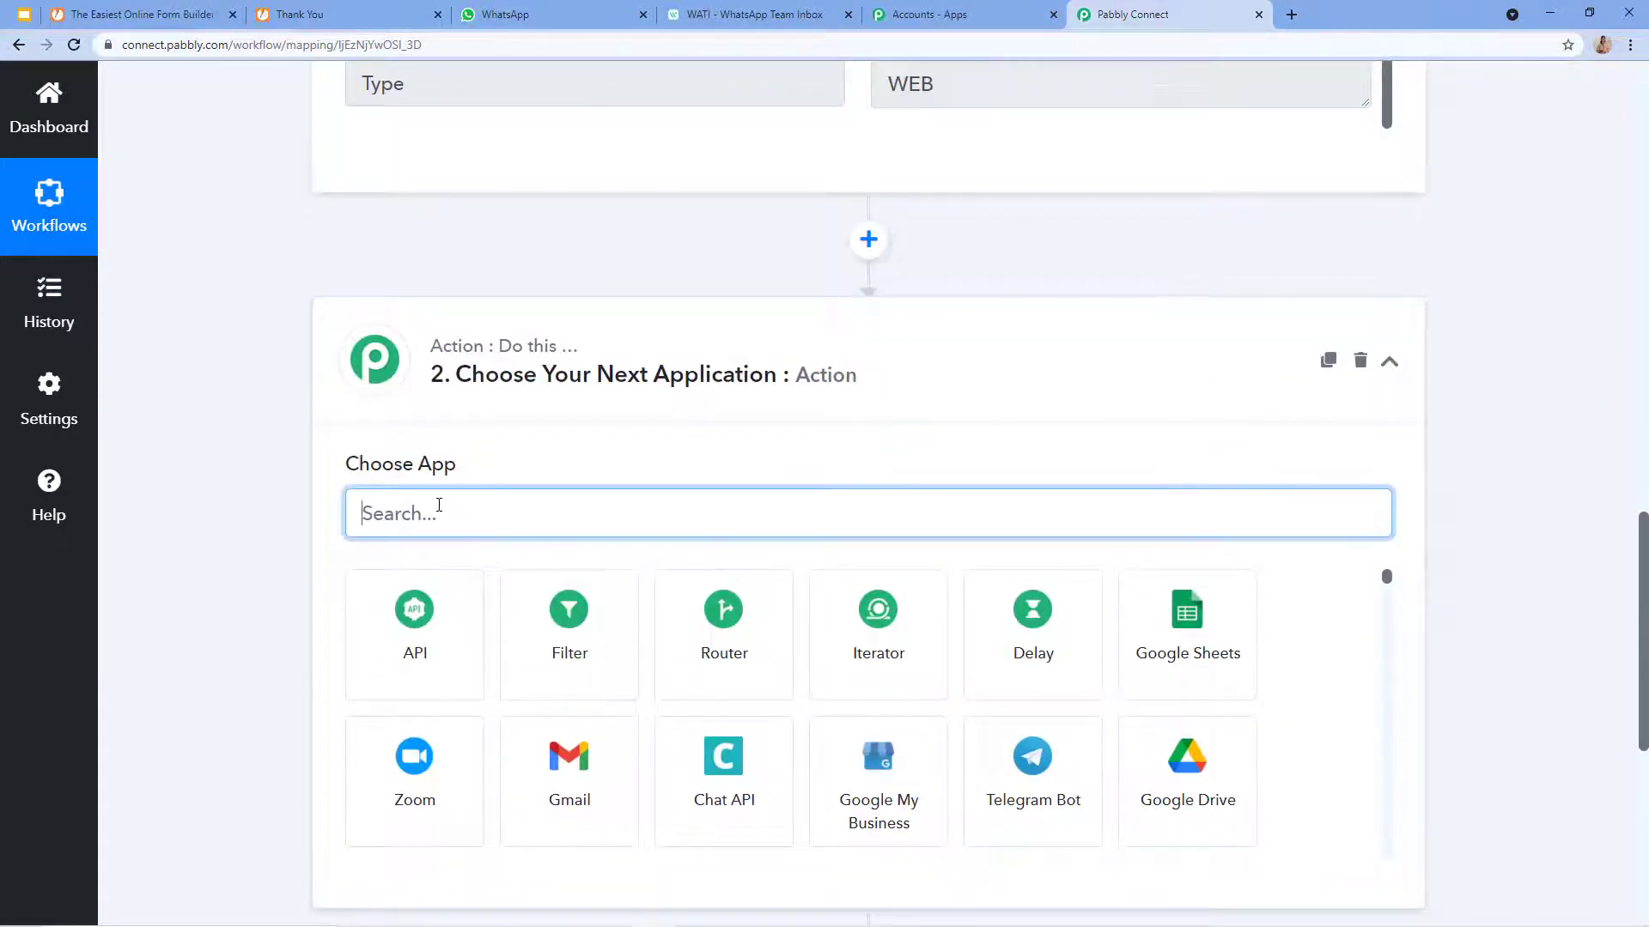
pyautogui.write('Wati')
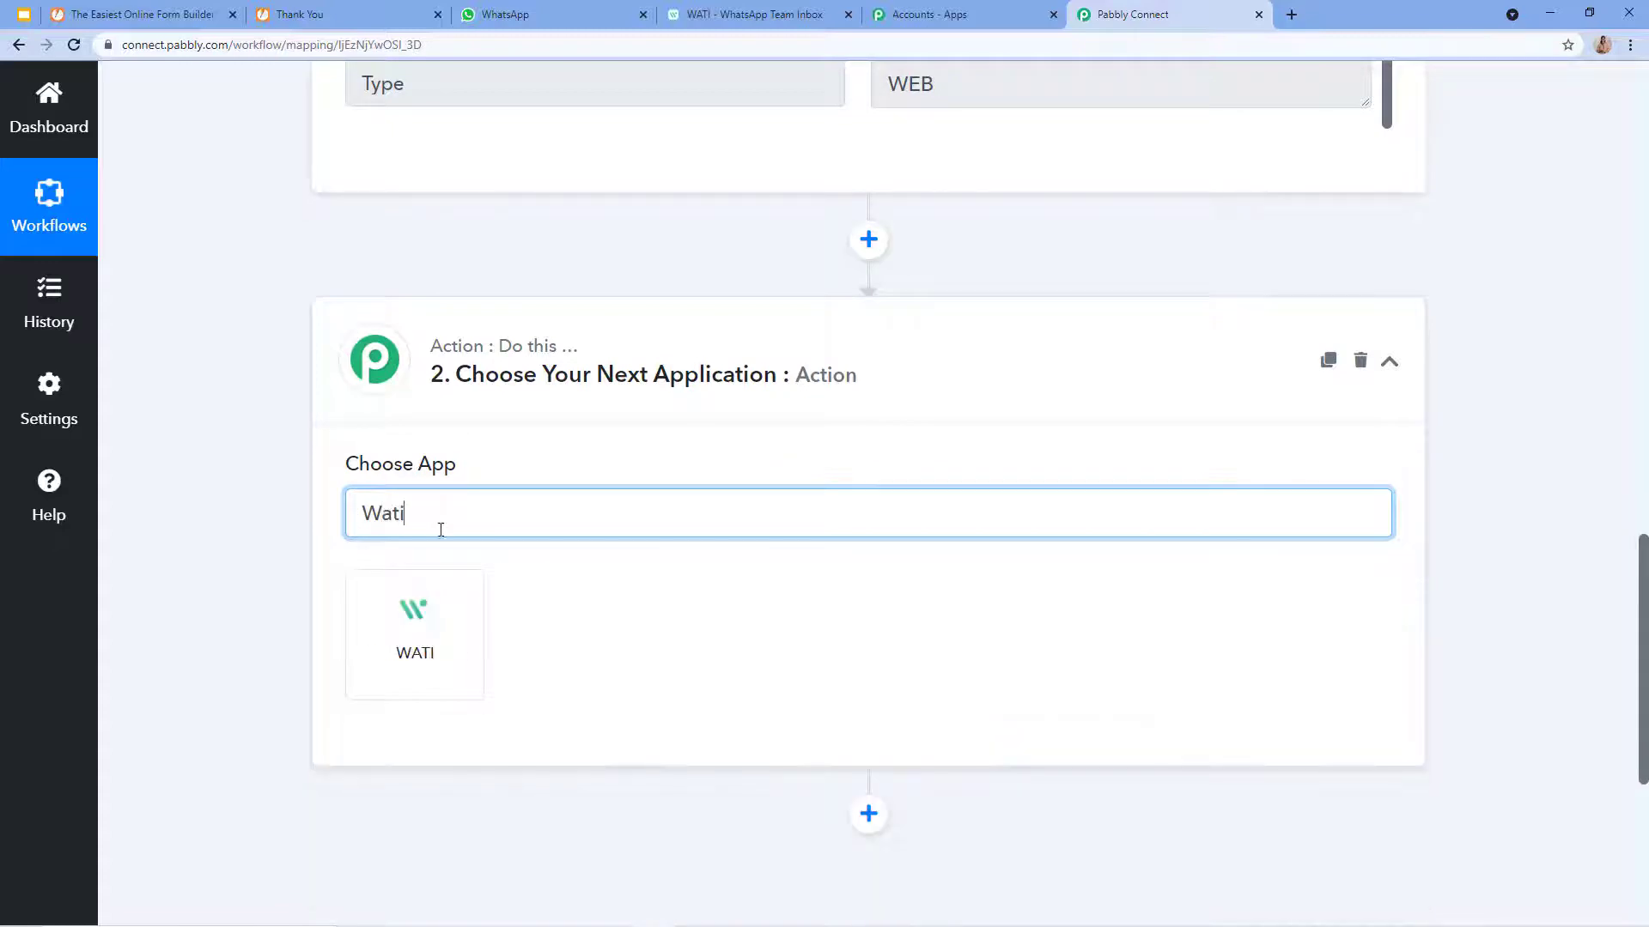
pyautogui.click(446, 599)
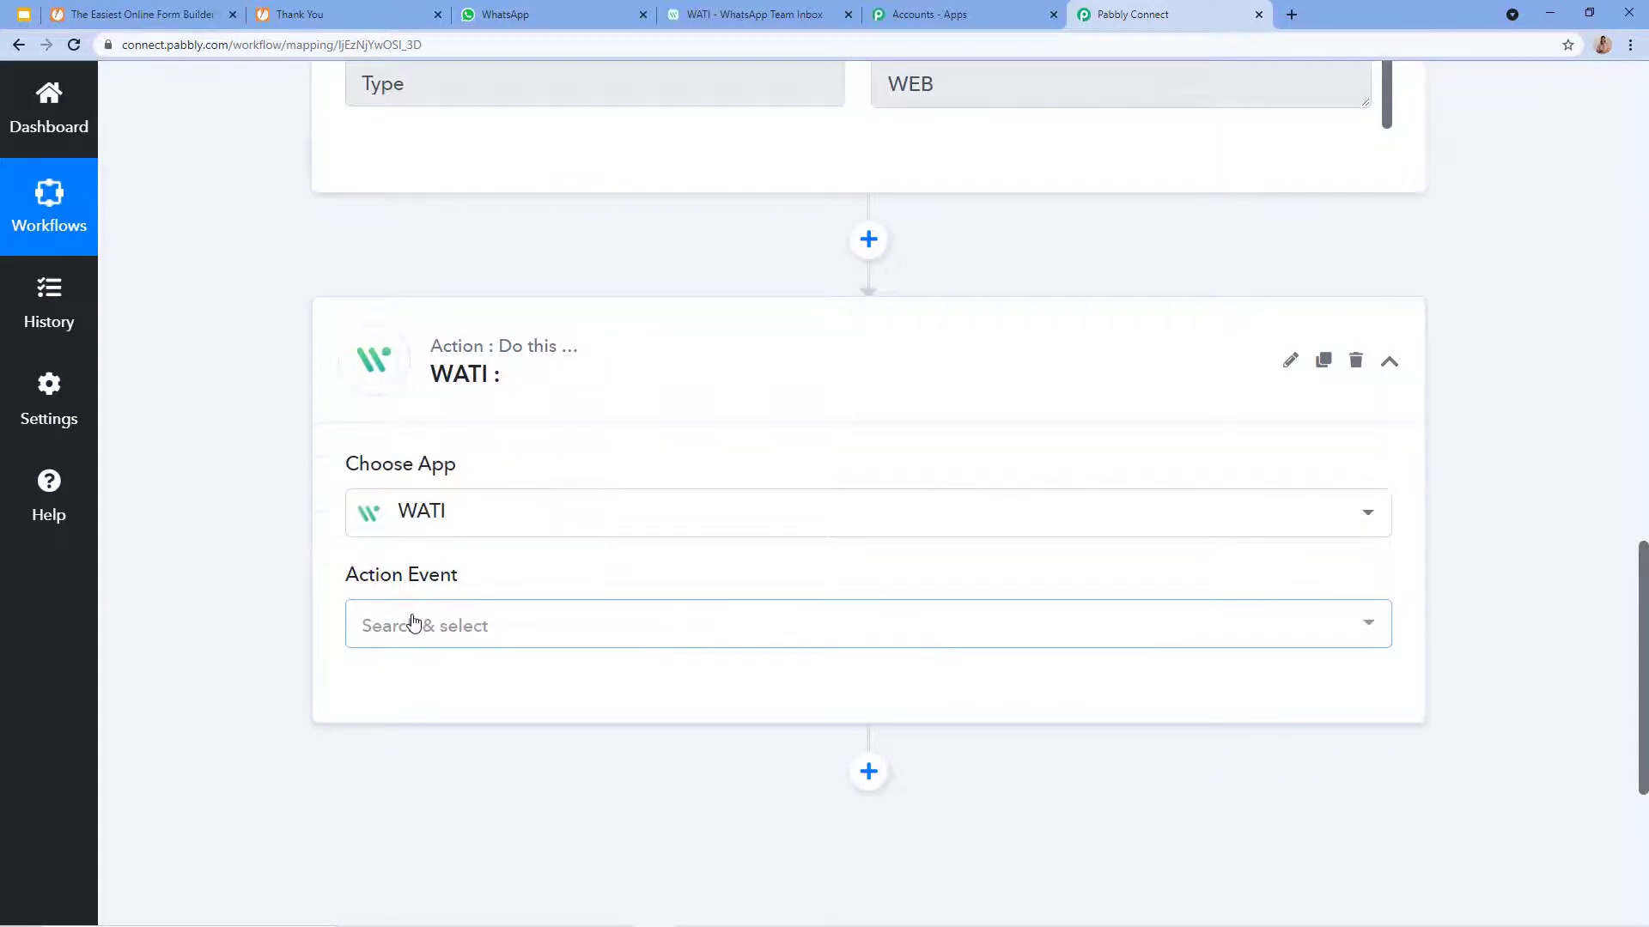
# - Set the WATI action event to Send Template Message and start adding a new WATI connection
pyautogui.click(416, 626)
pyautogui.click(423, 496)
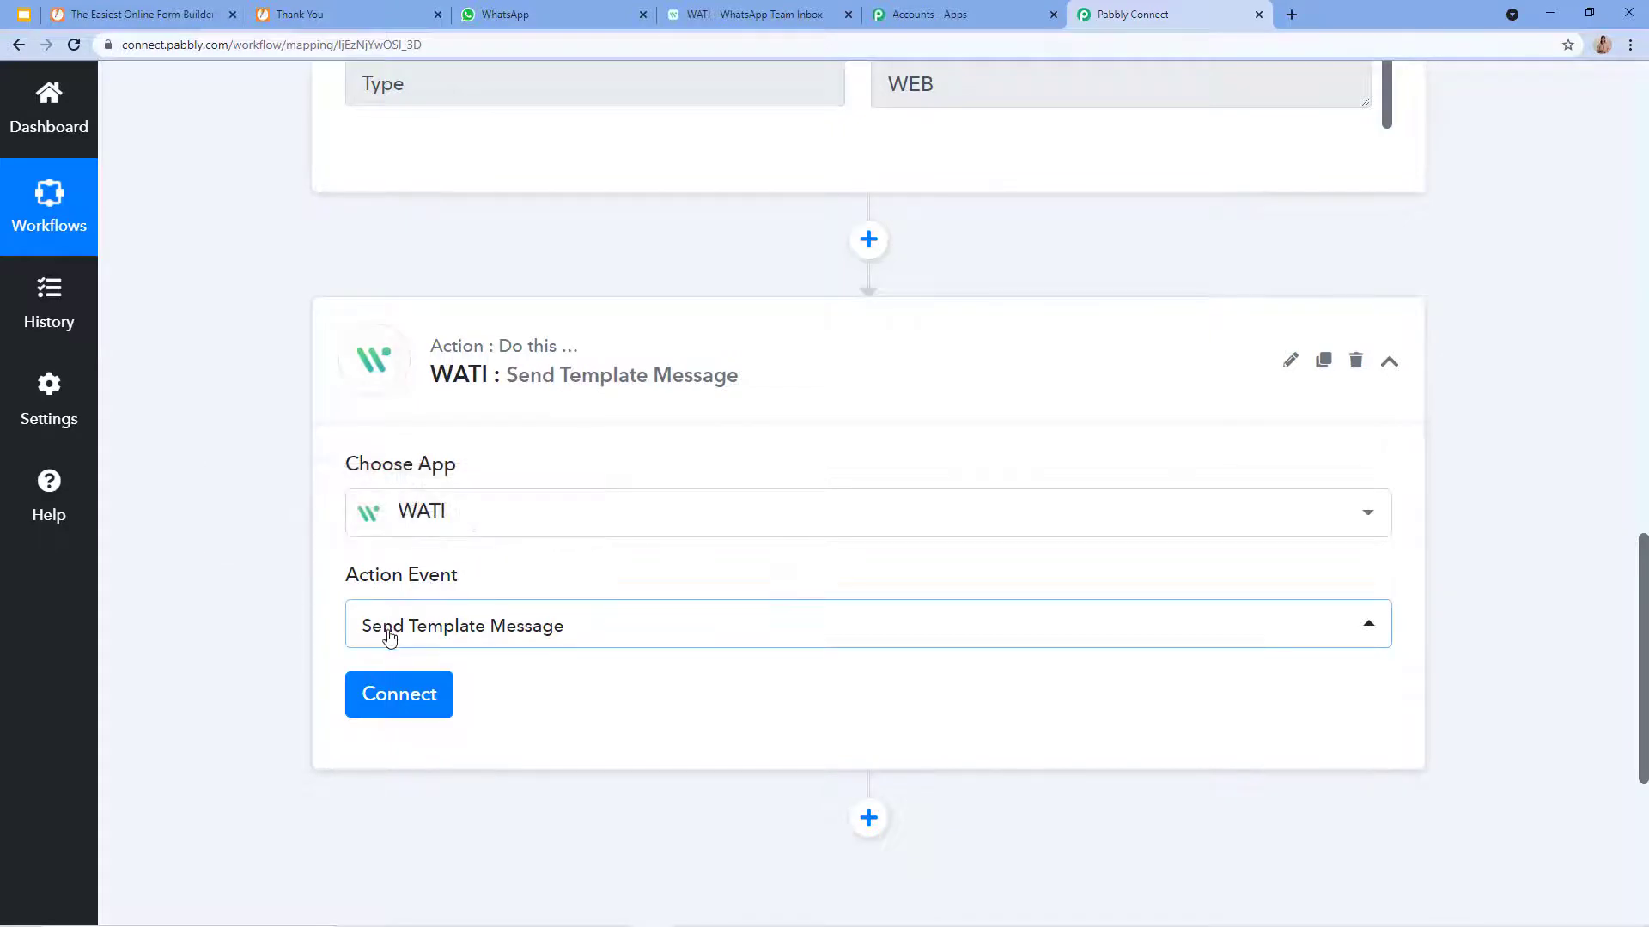
pyautogui.click(417, 672)
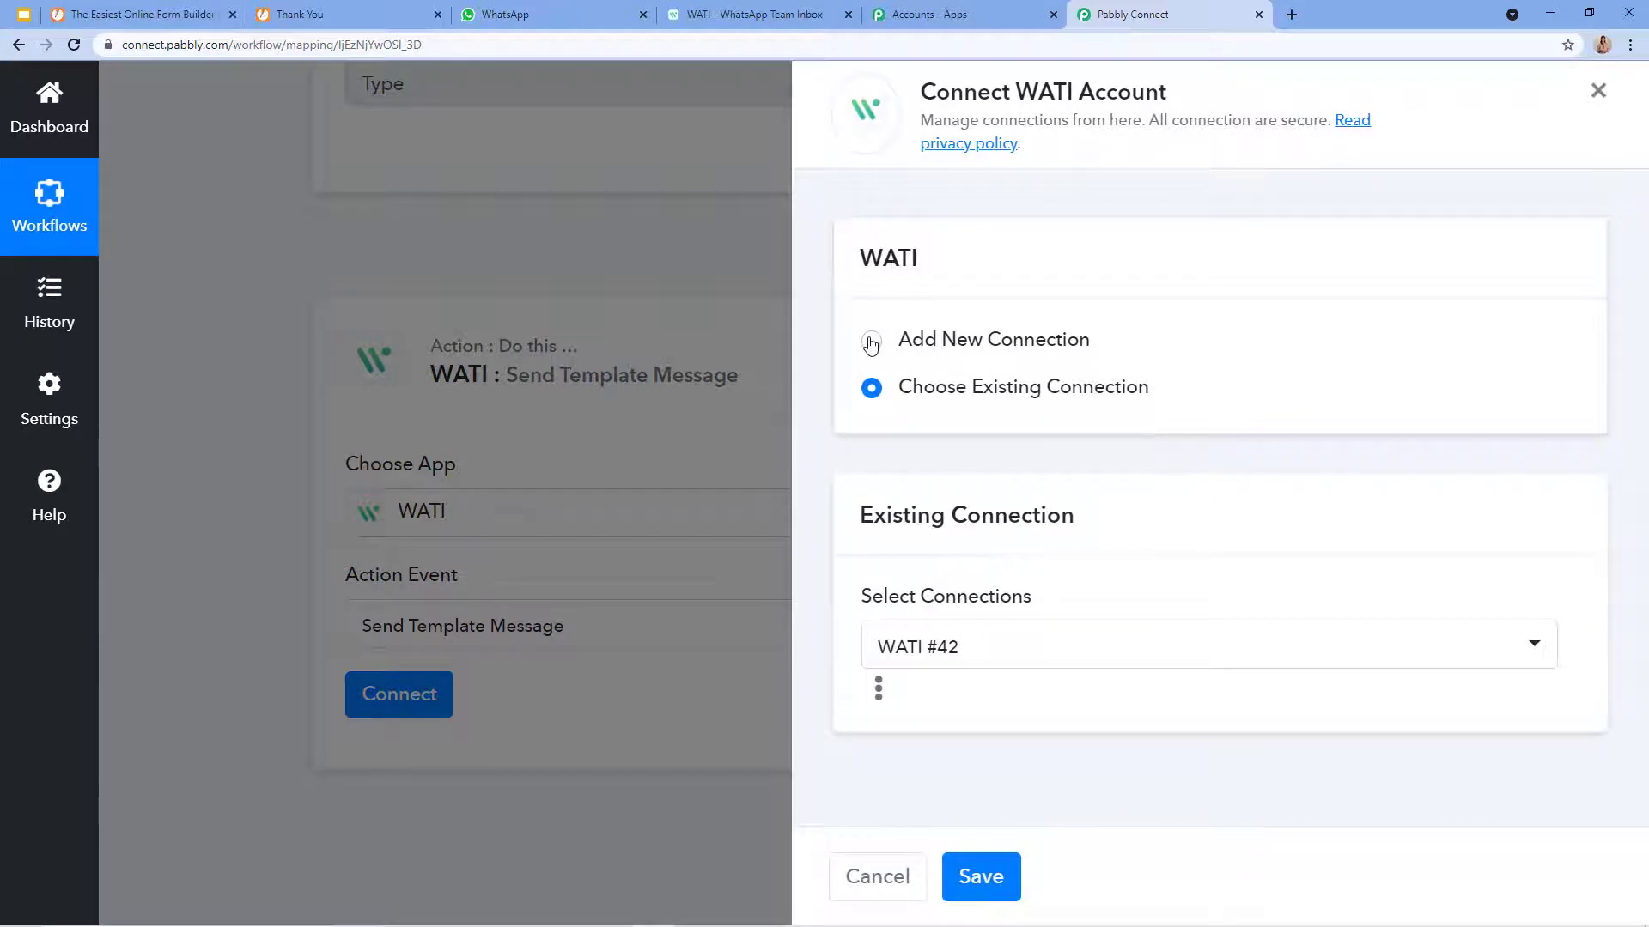
pyautogui.click(871, 344)
pyautogui.scroll(-1, 884, 238)
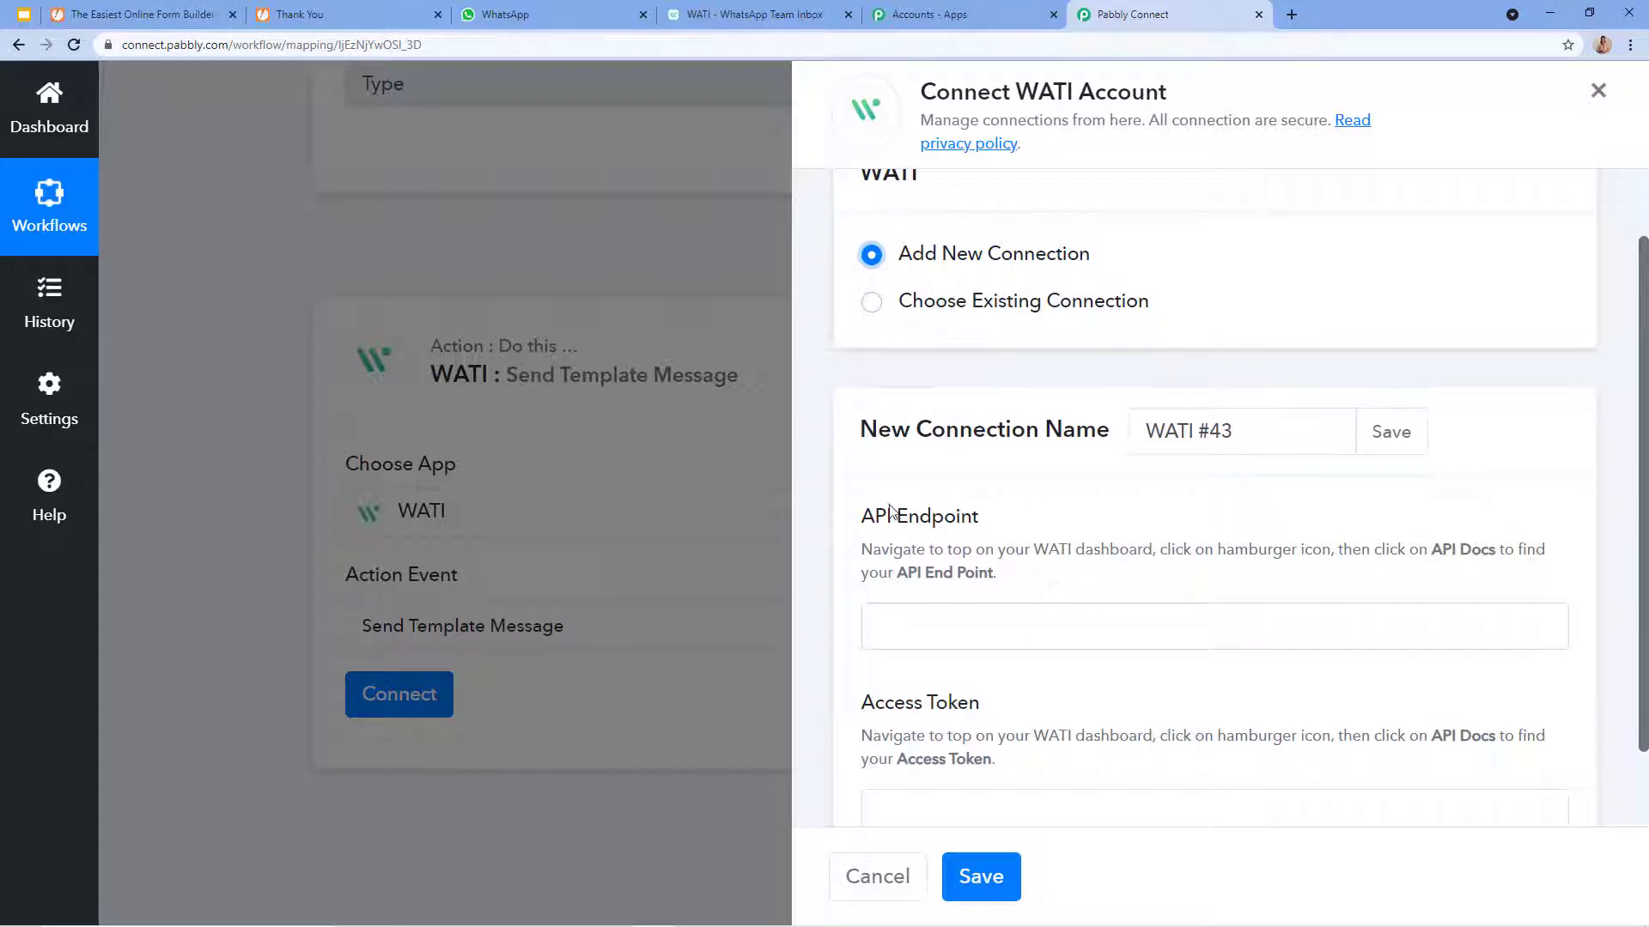
pyautogui.scroll(-1, 923, 457)
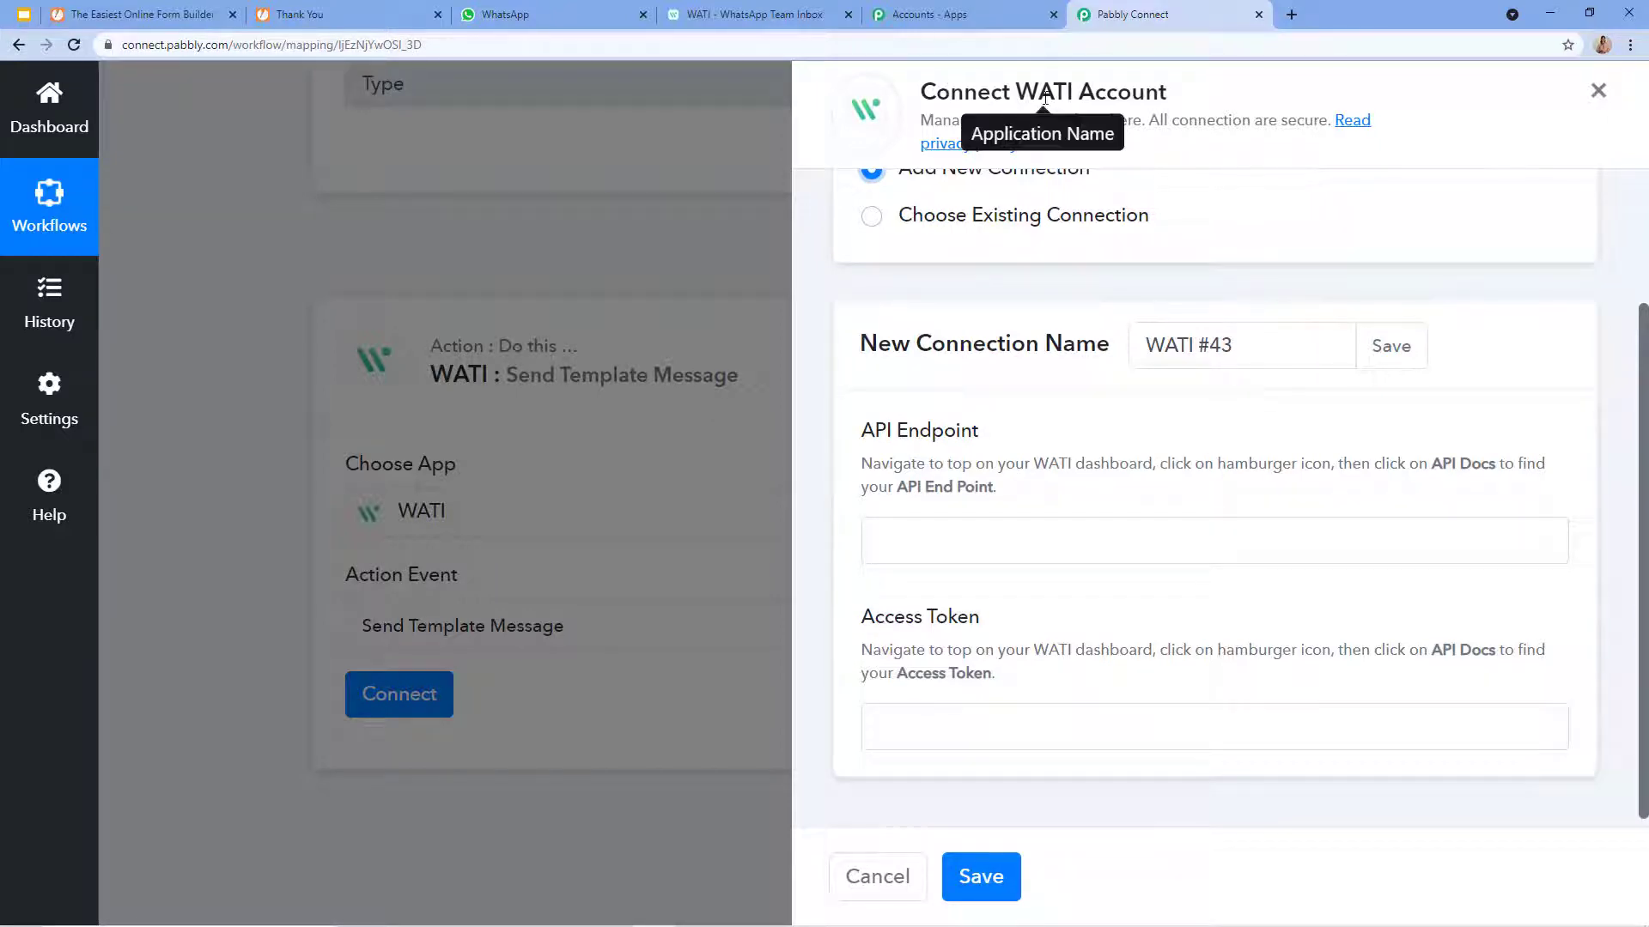
# - Switch to WATI, look through the dashboard's ticket and message statistics, and return to Pabbly Connect
pyautogui.click(803, 15)
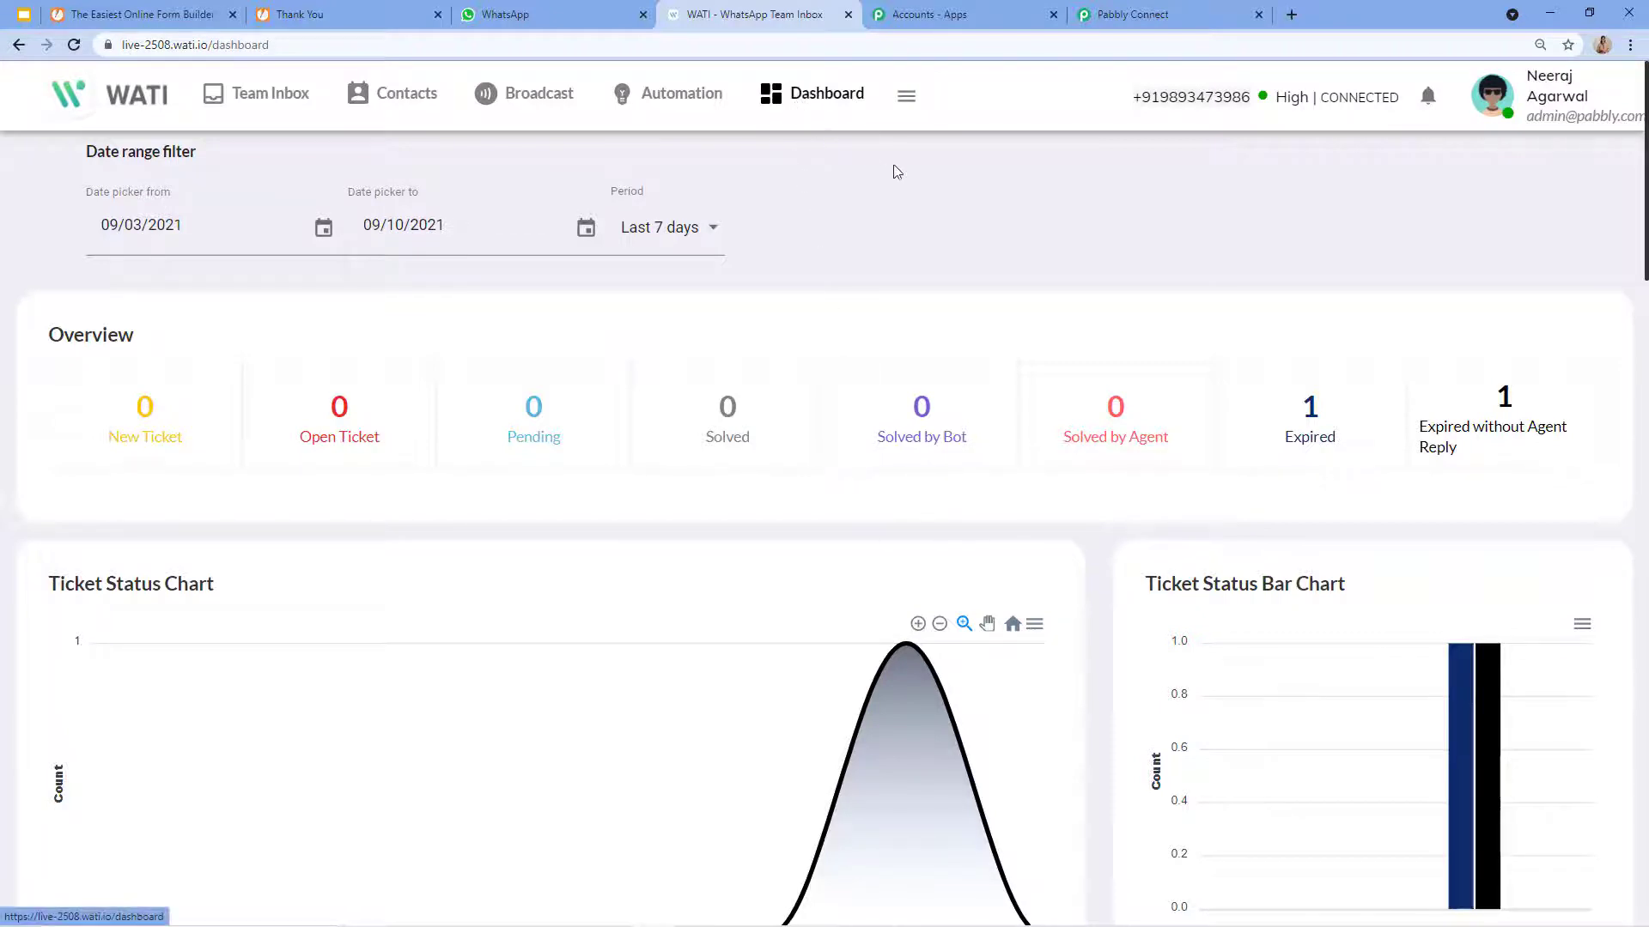
pyautogui.scroll(-1, 258, 375)
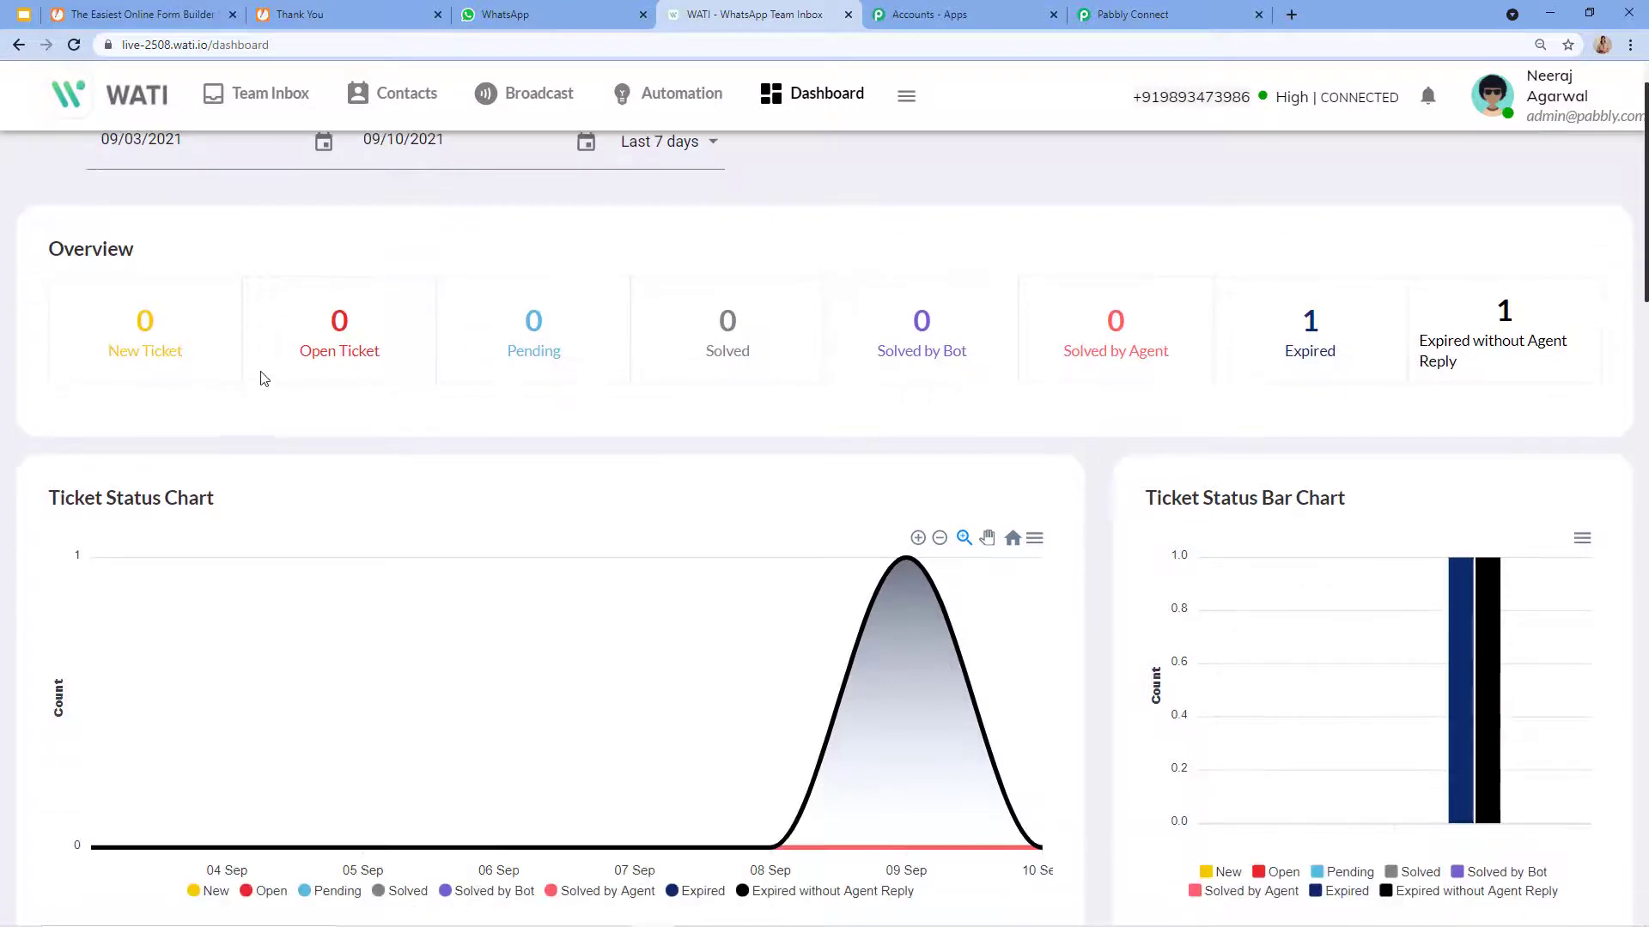
pyautogui.scroll(-4, 1052, 699)
pyautogui.scroll(-3, 773, 405)
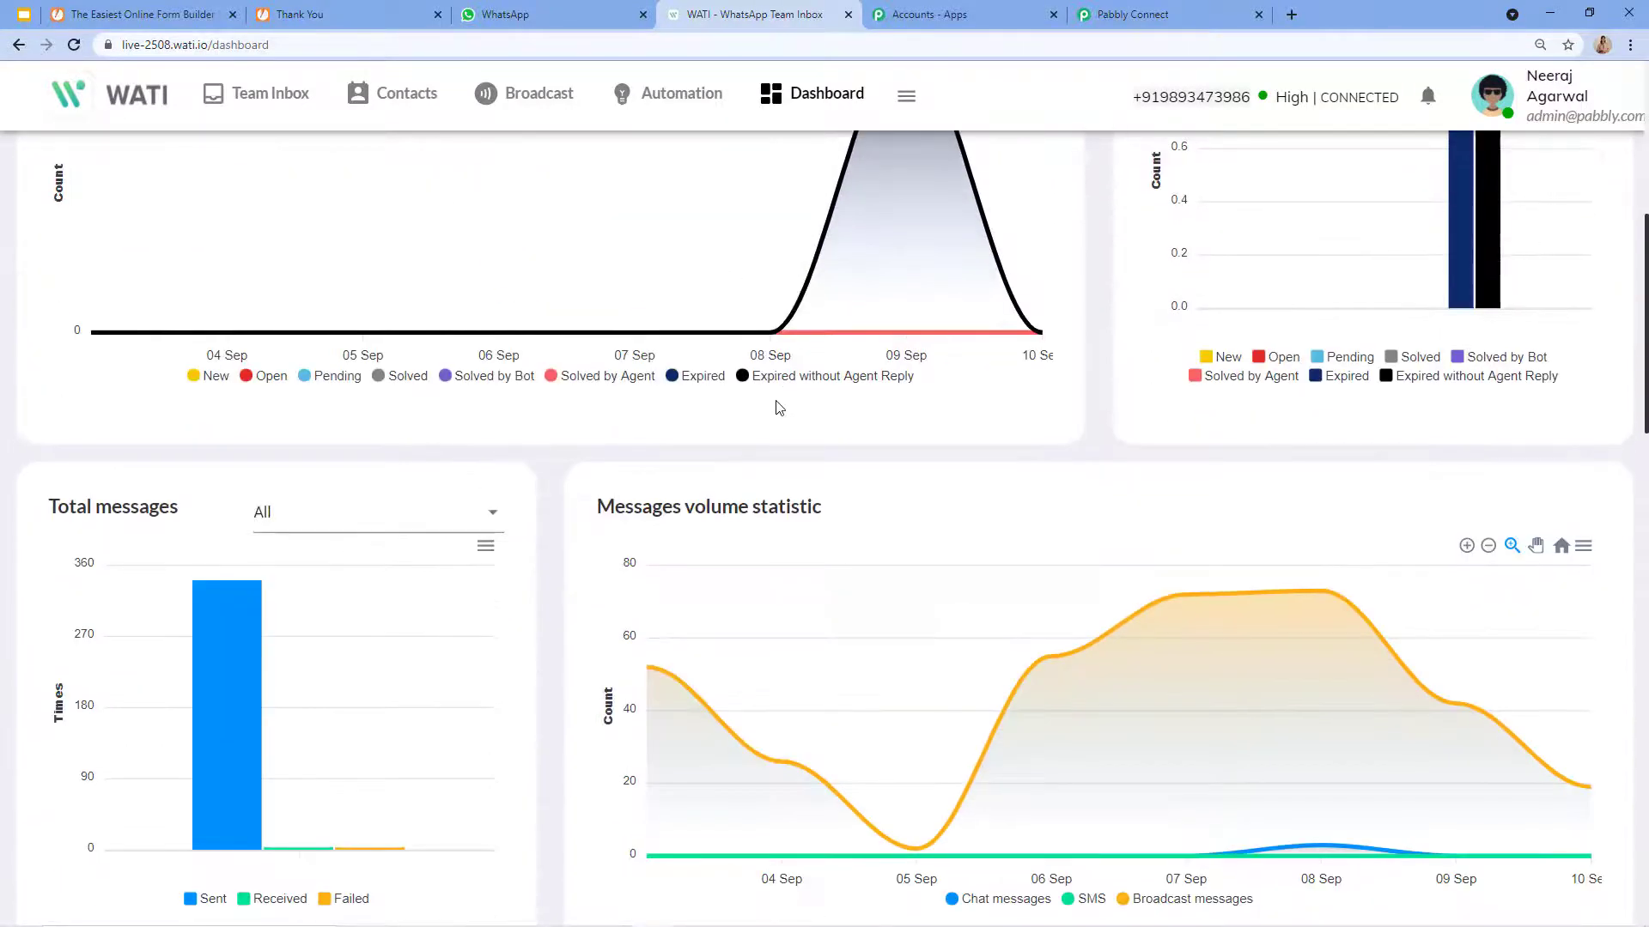
pyautogui.scroll(6, 626, 463)
pyautogui.scroll(2, 925, 255)
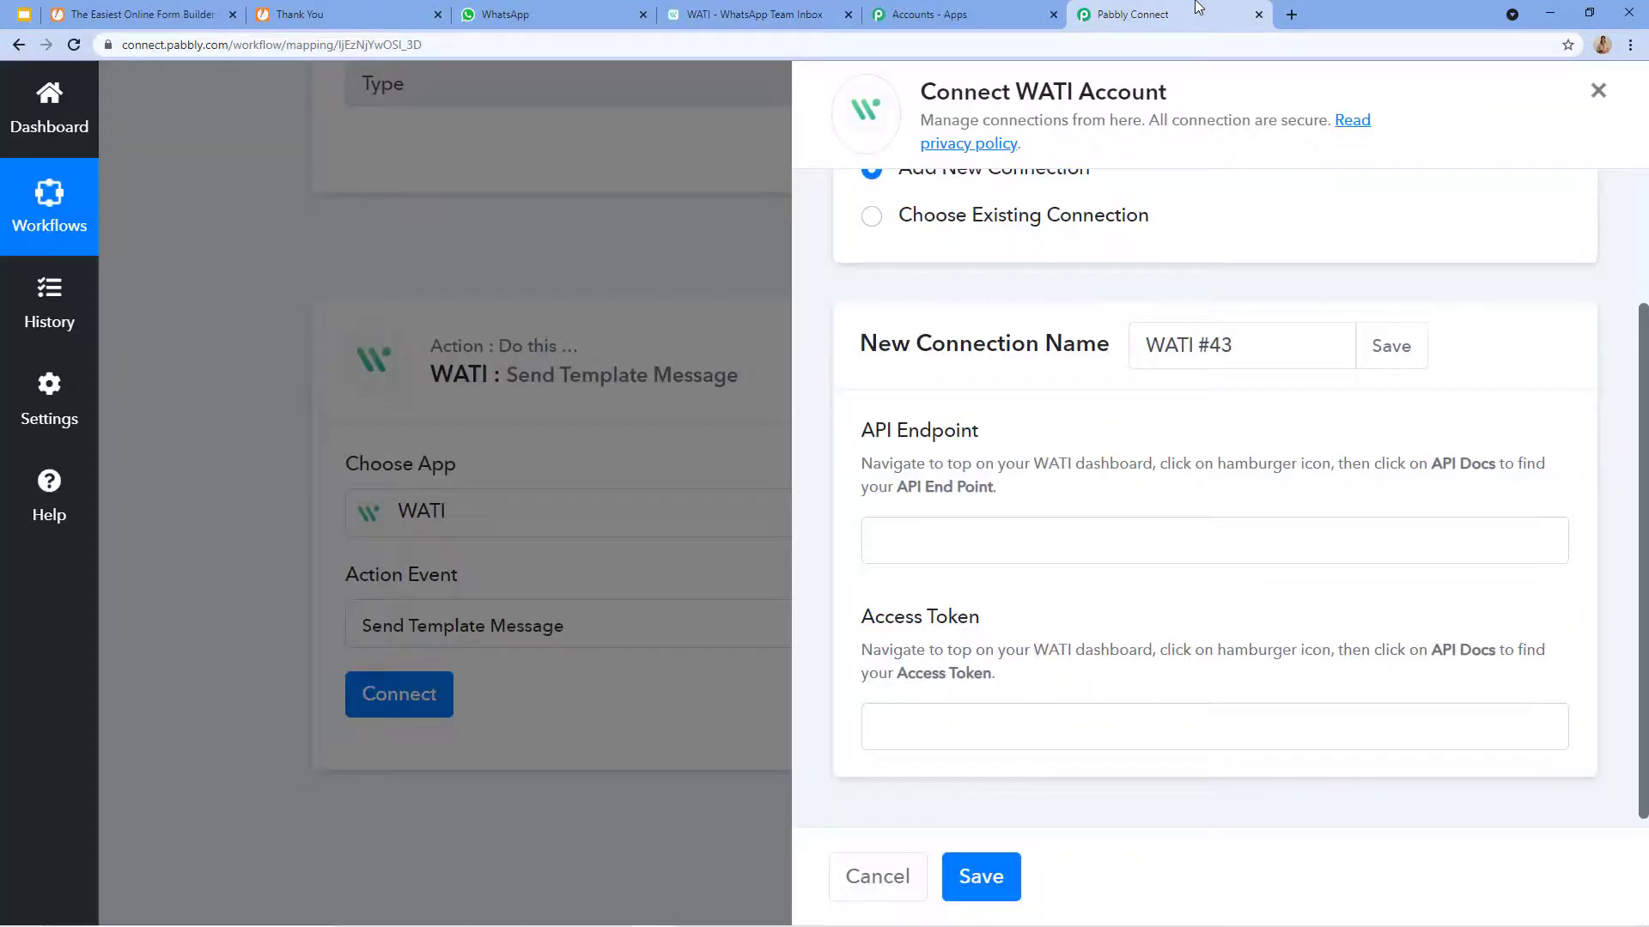
pyautogui.click(1228, 14)
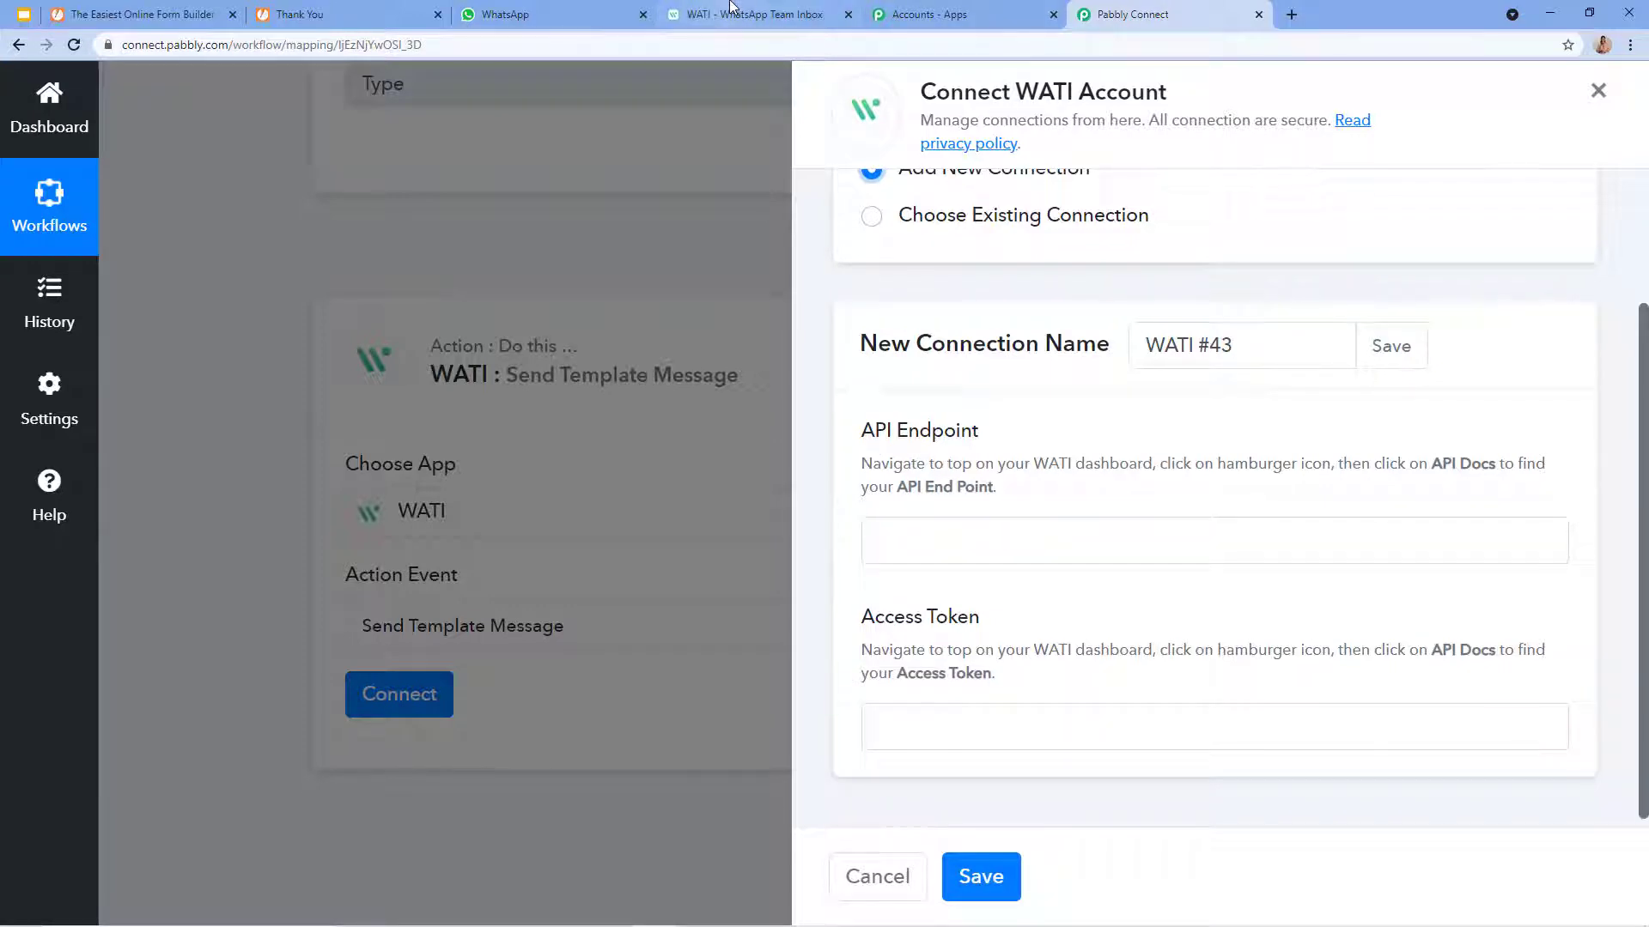
# - Copy the API endpoint from WATI's API Docs page into the API Endpoint of the new Pabbly Connect connection
pyautogui.click(755, 14)
pyautogui.click(904, 96)
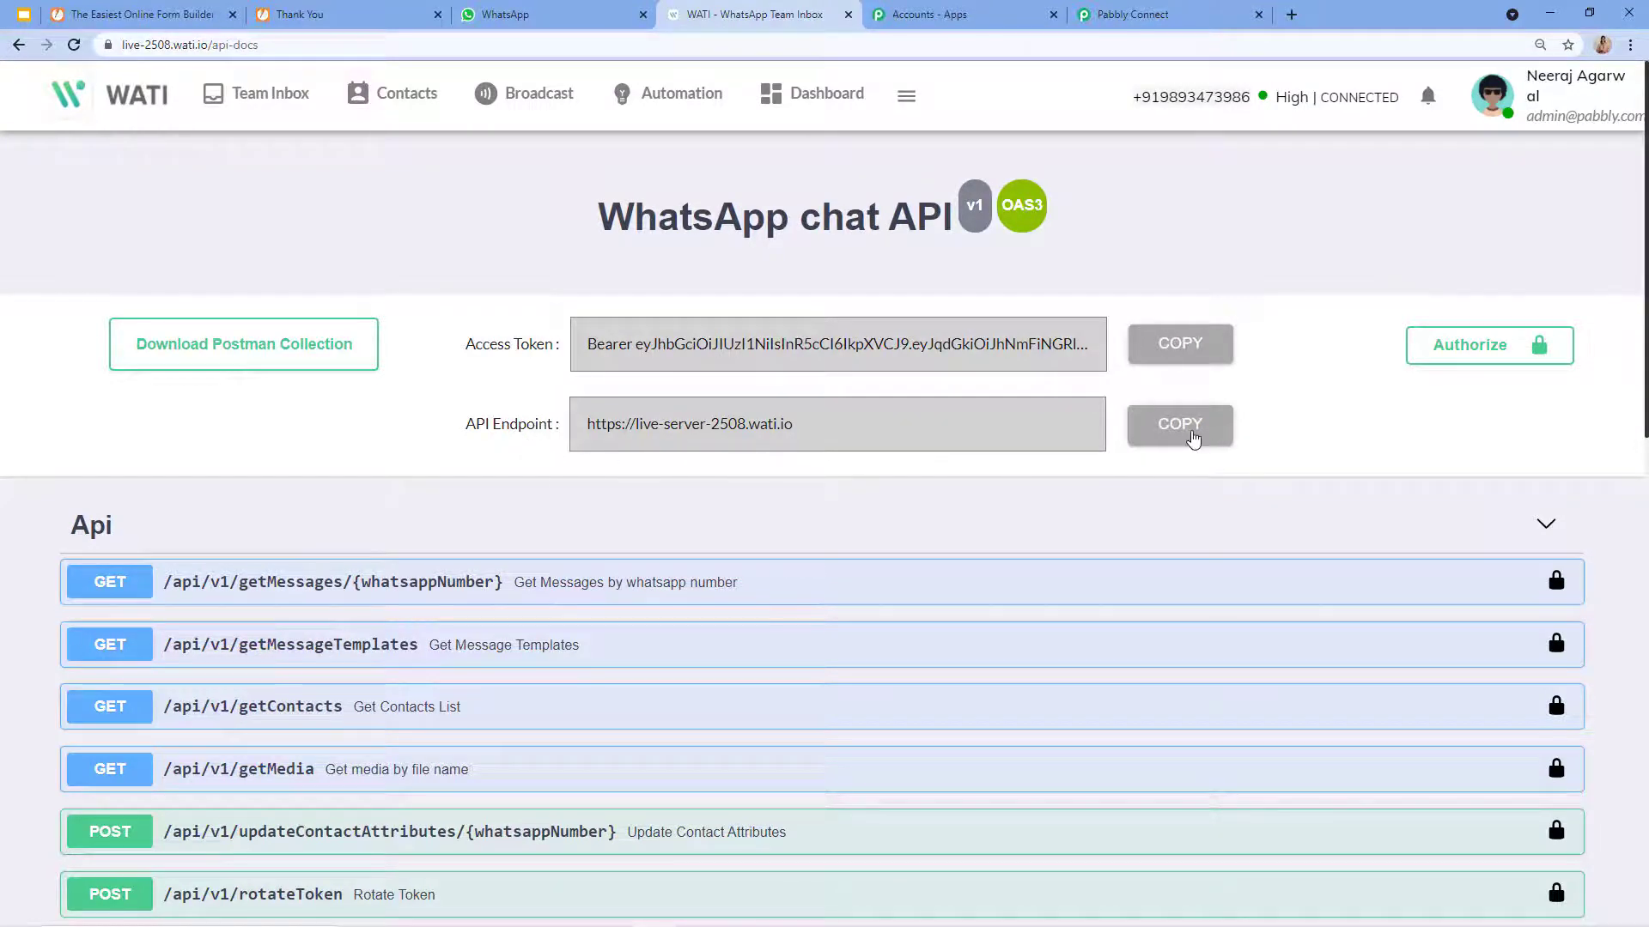
pyautogui.click(1134, 15)
pyautogui.click(966, 526)
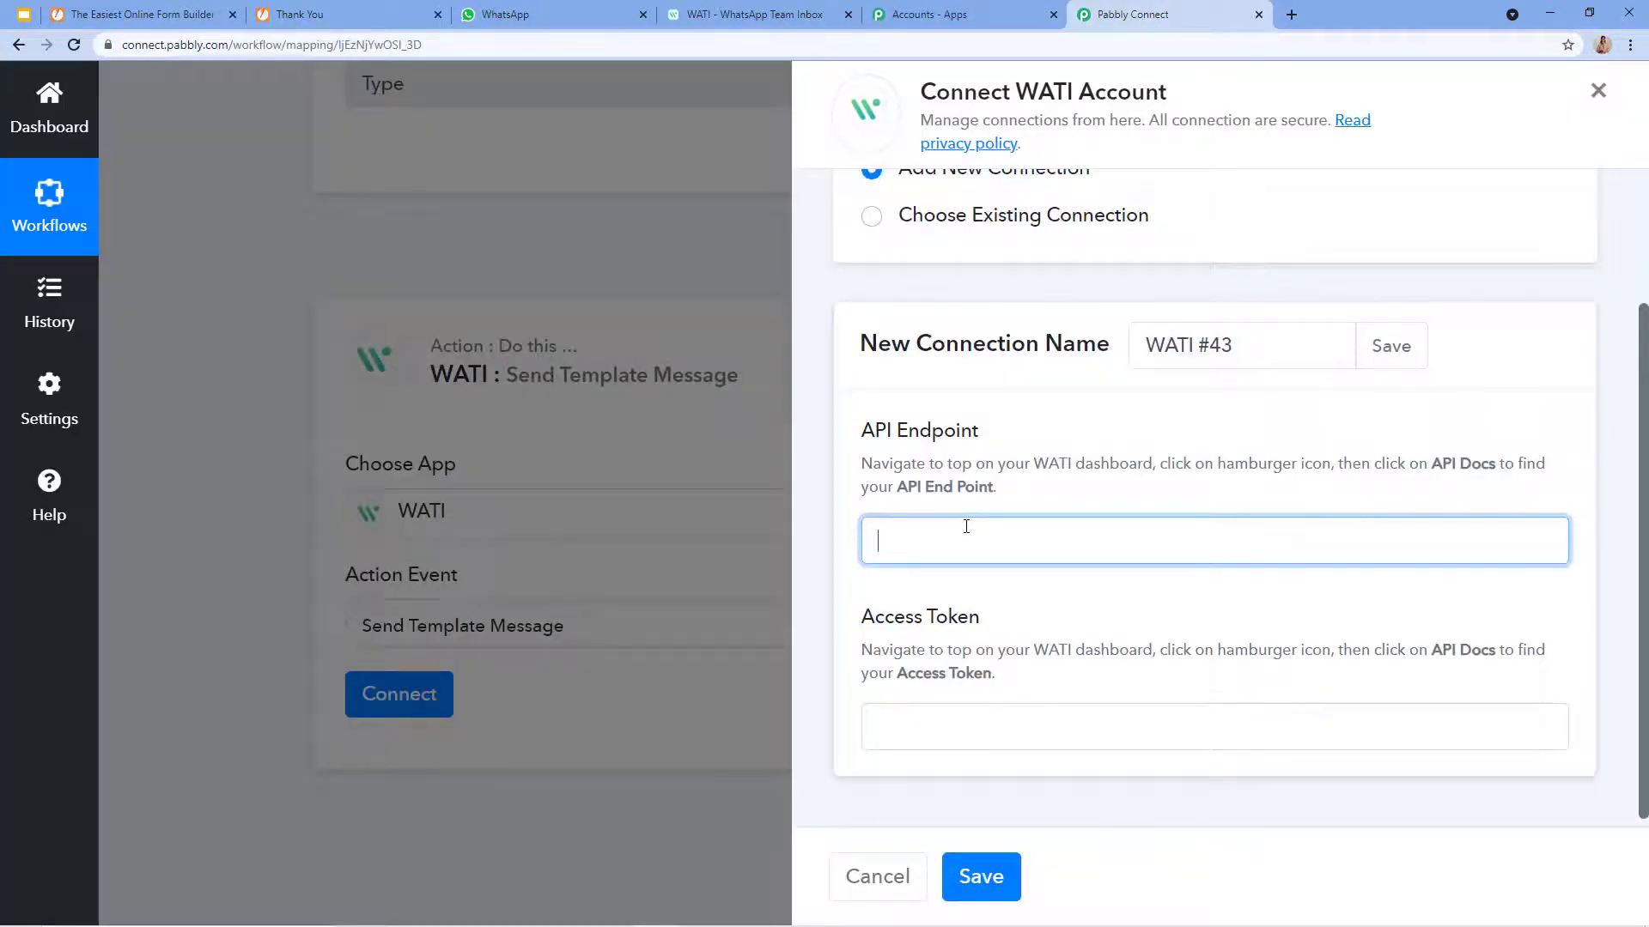
pyautogui.hotkey('ctrl', 'v')
# - Copy the access token from WATI's API Docs page into the new connection's Access Token and save the connection
pyautogui.click(756, 14)
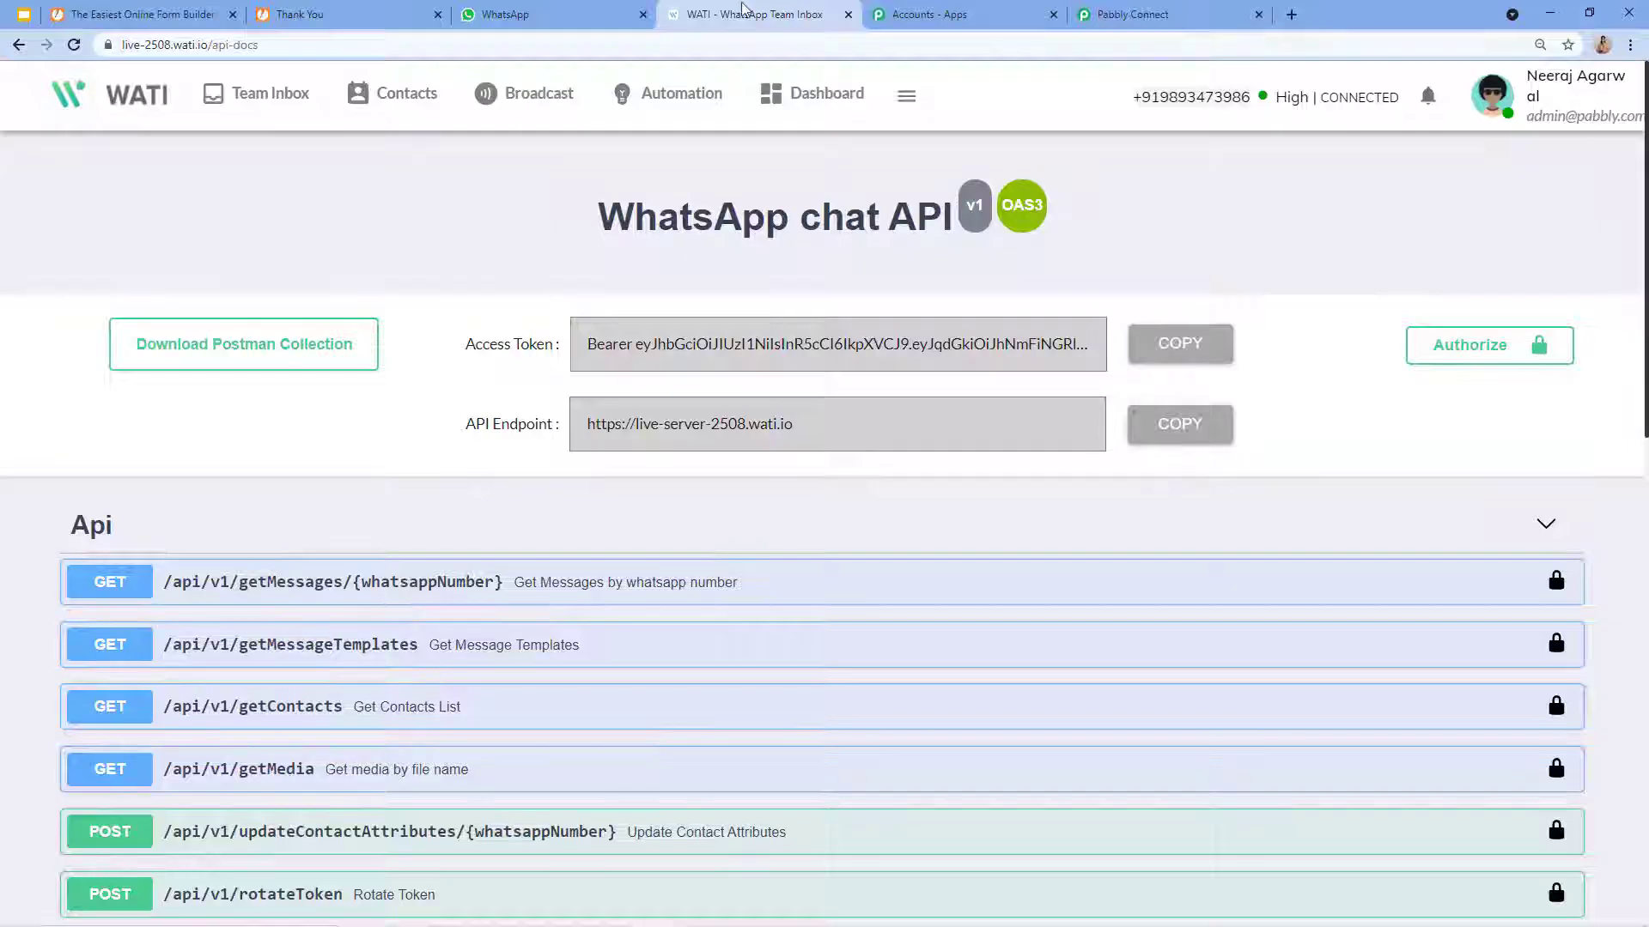
pyautogui.click(1177, 345)
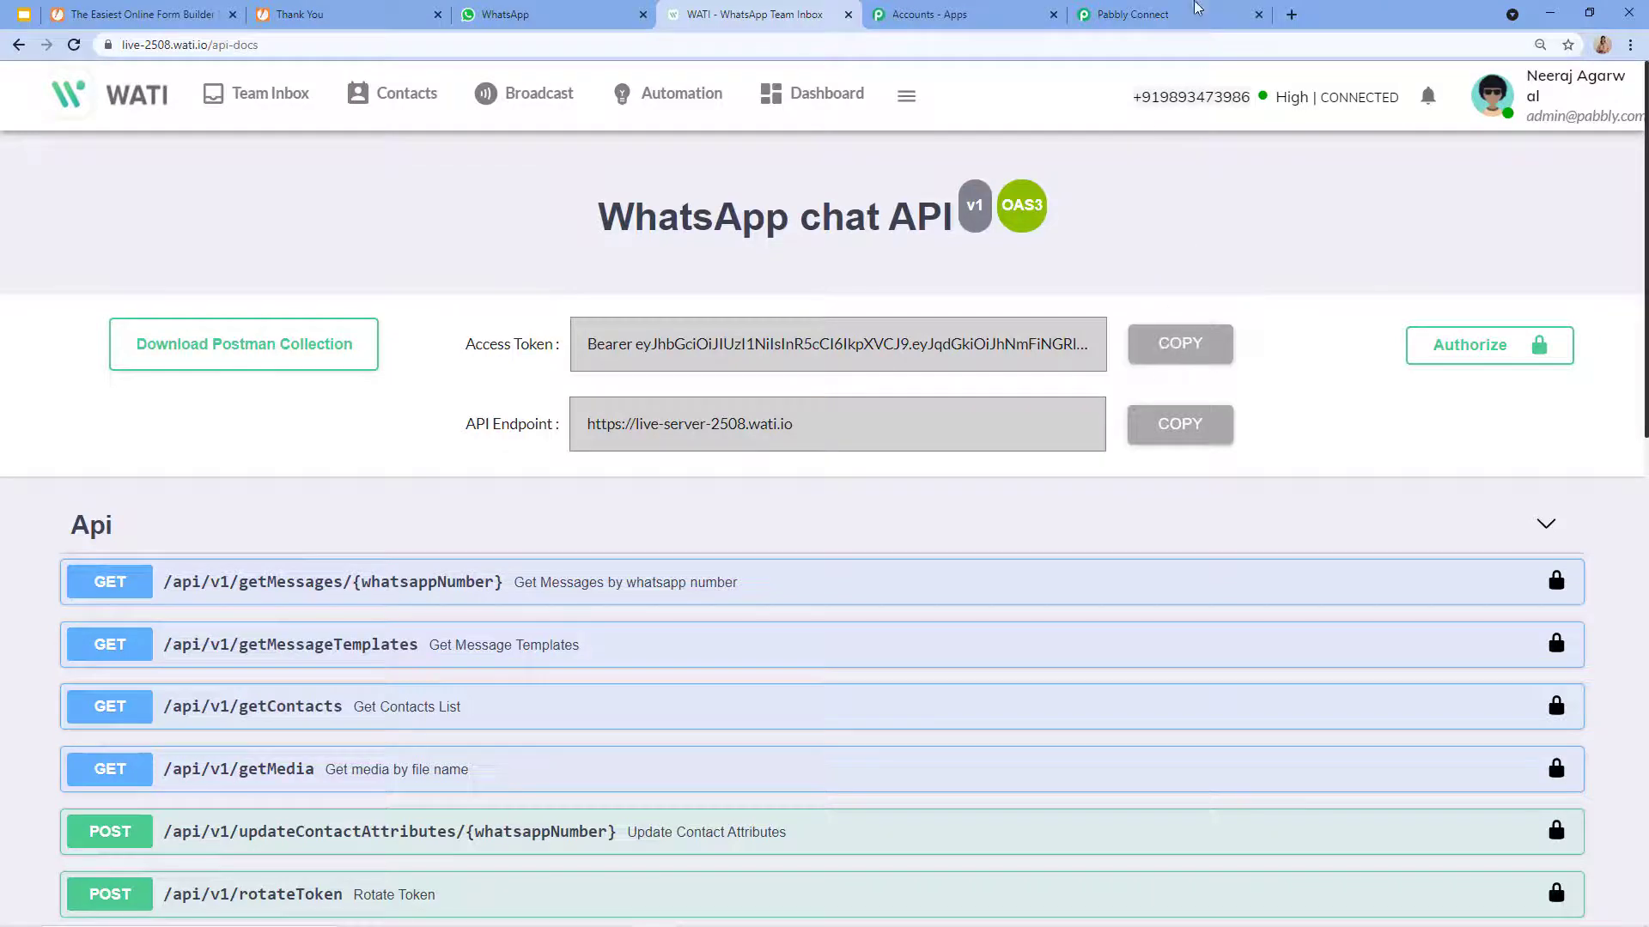
pyautogui.click(1142, 15)
pyautogui.click(1063, 734)
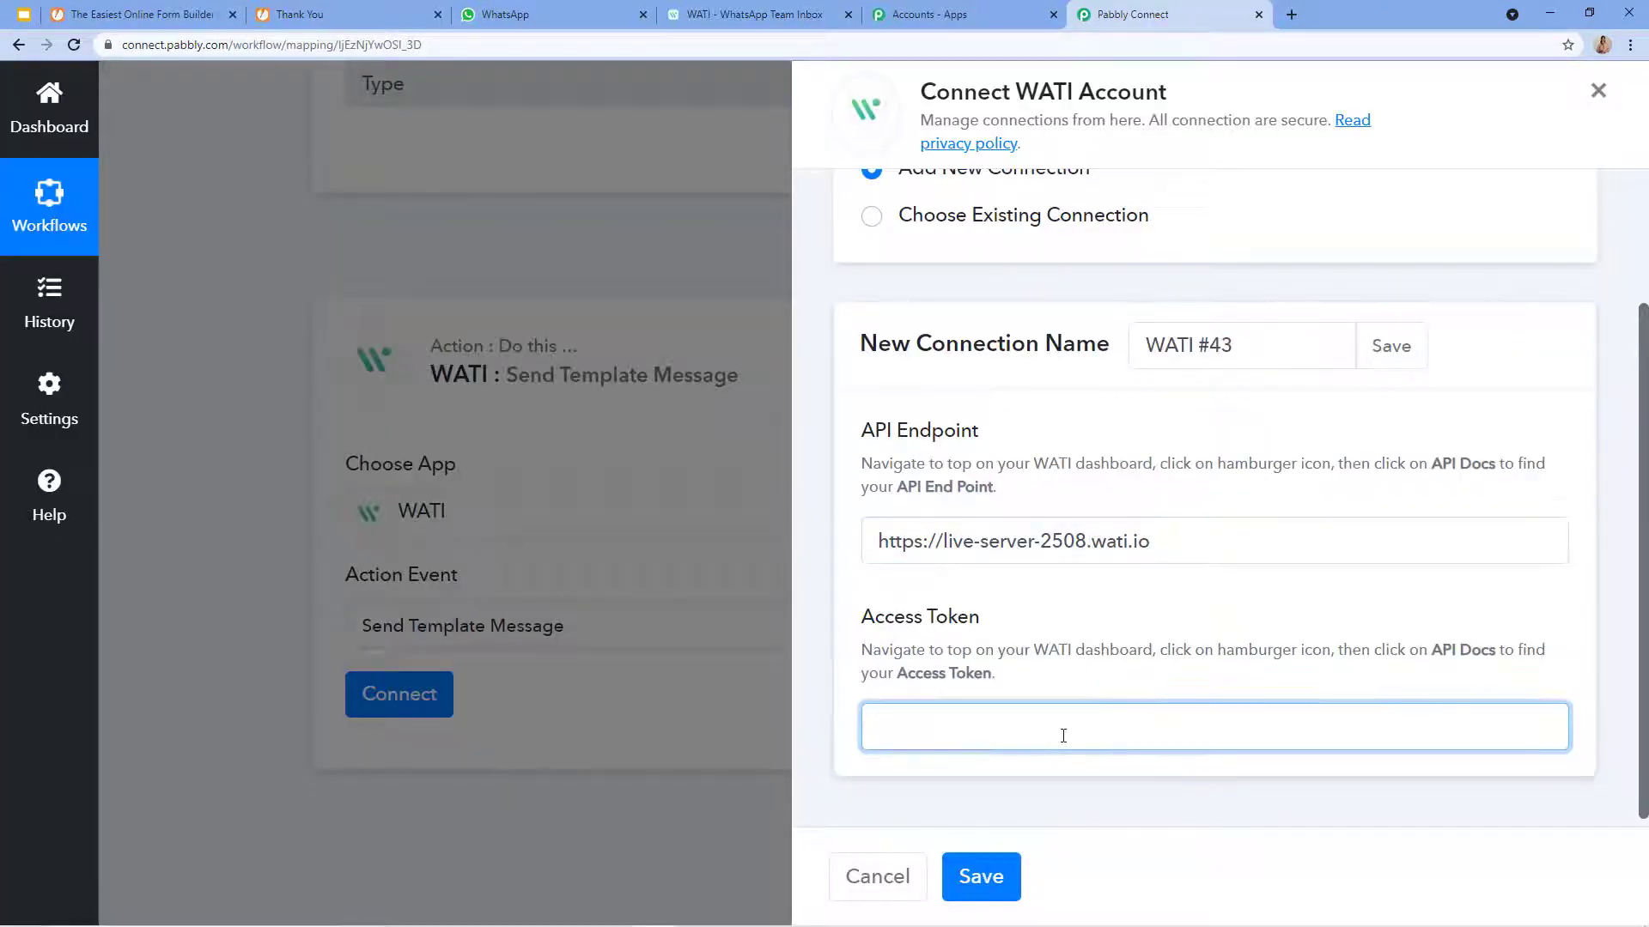
pyautogui.hotkey('ctrl', 'v')
pyautogui.click(1004, 877)
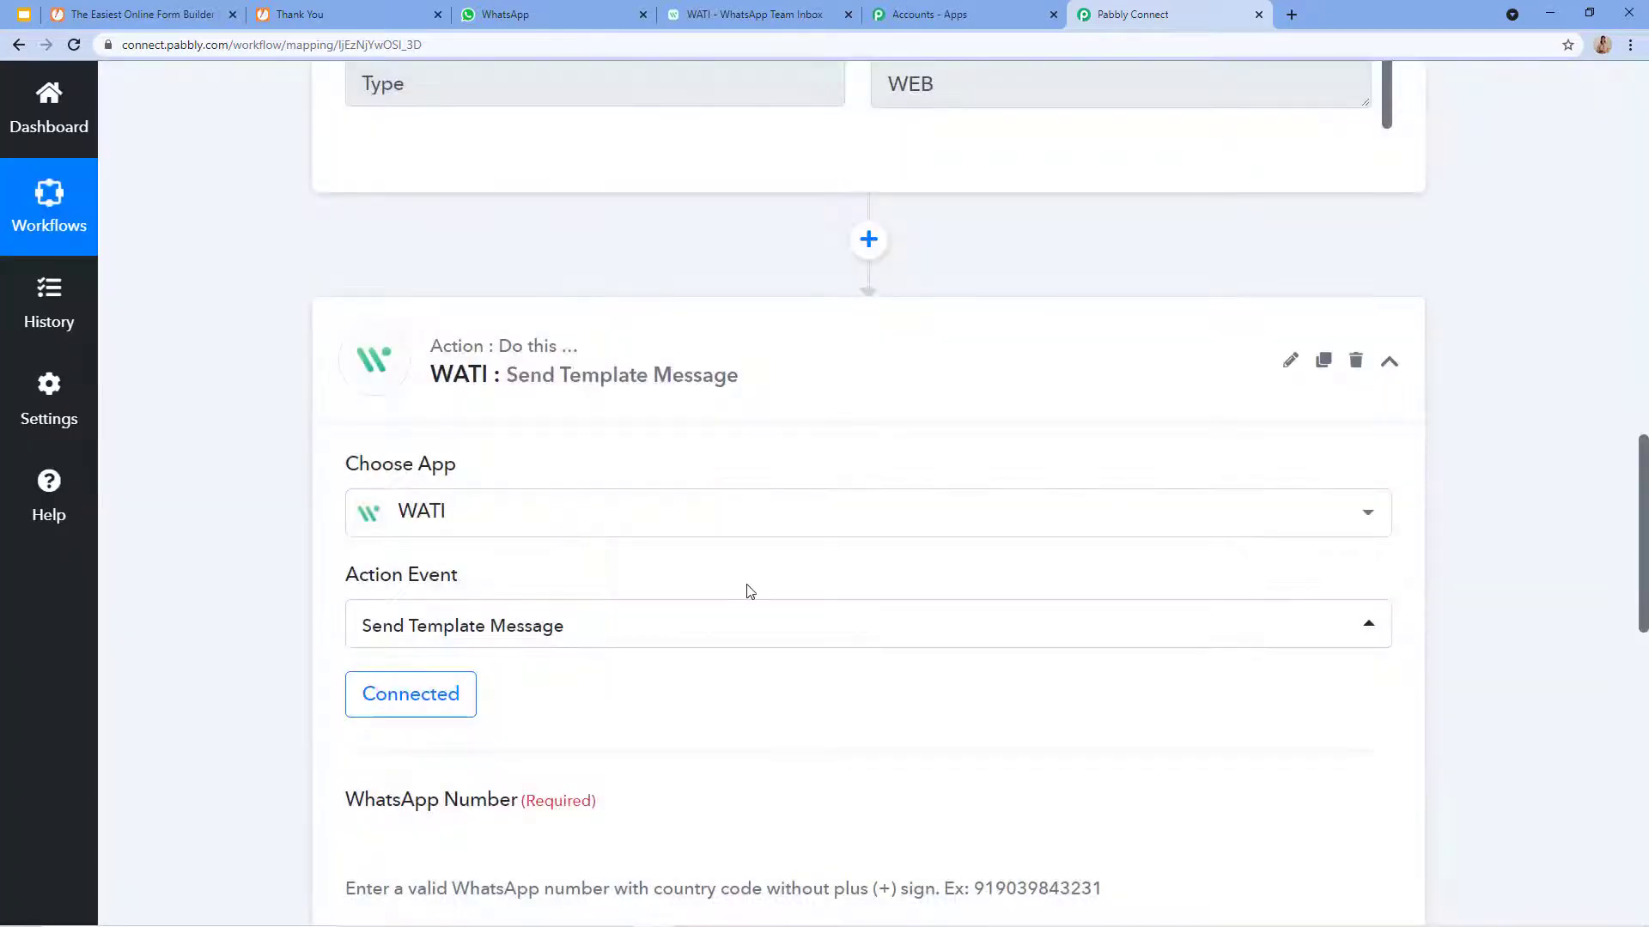
# - Review the Send Template Message fields of the WATI action, from WhatsApp Number to Custom Params
pyautogui.scroll(-2, 490, 600)
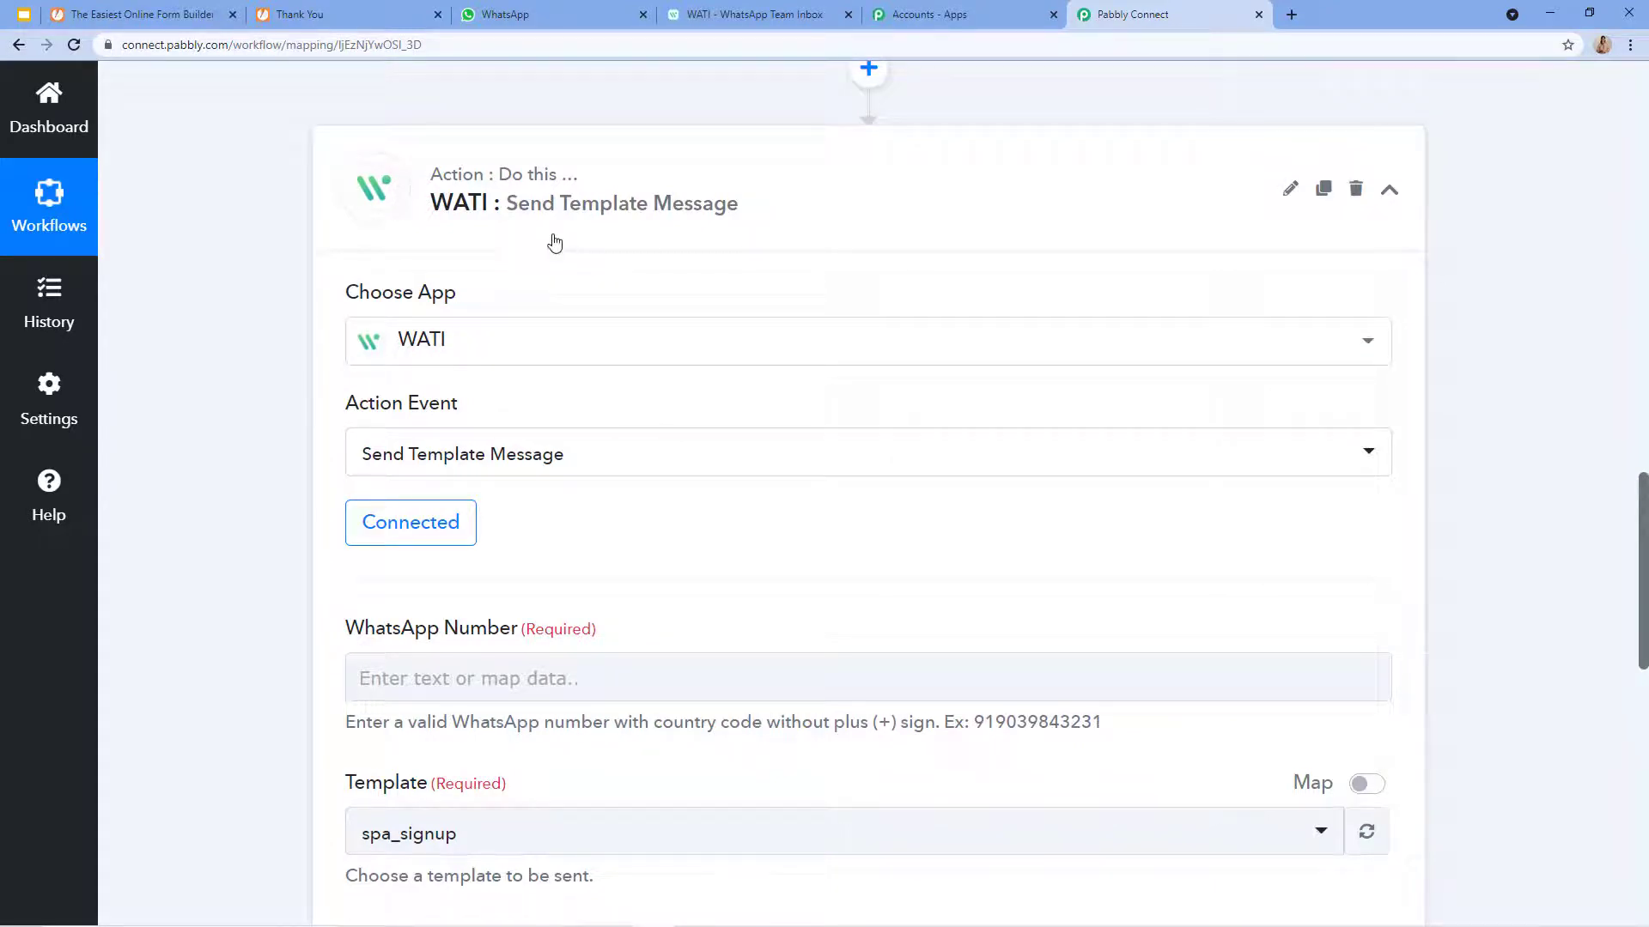
pyautogui.scroll(-1, 553, 344)
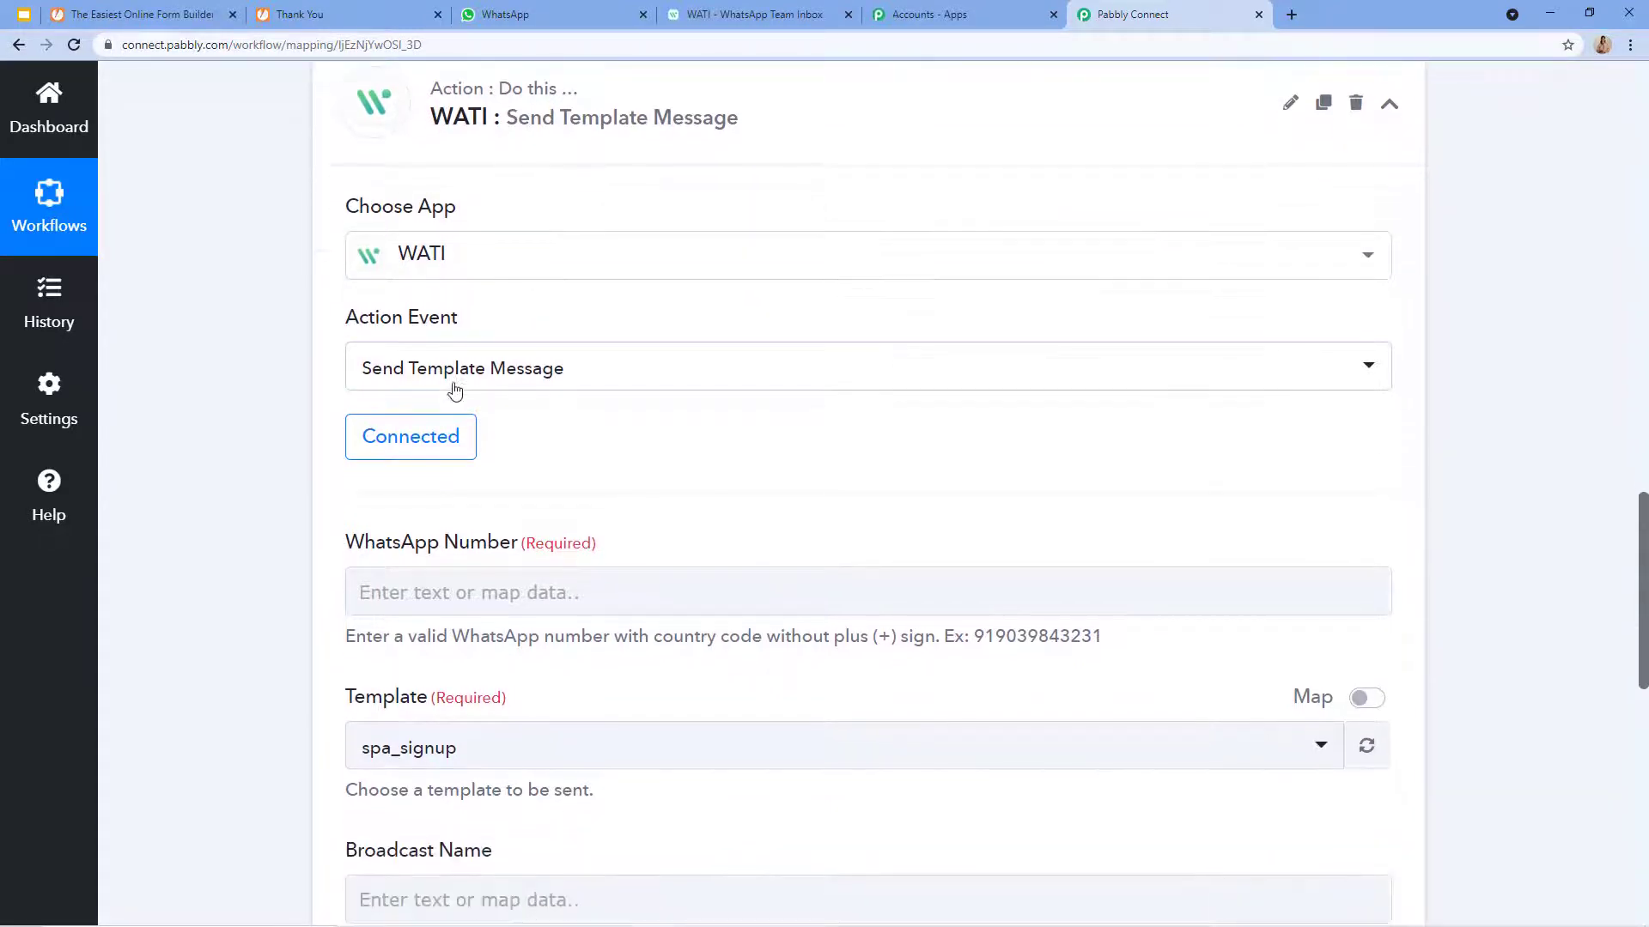
pyautogui.scroll(-1, 412, 541)
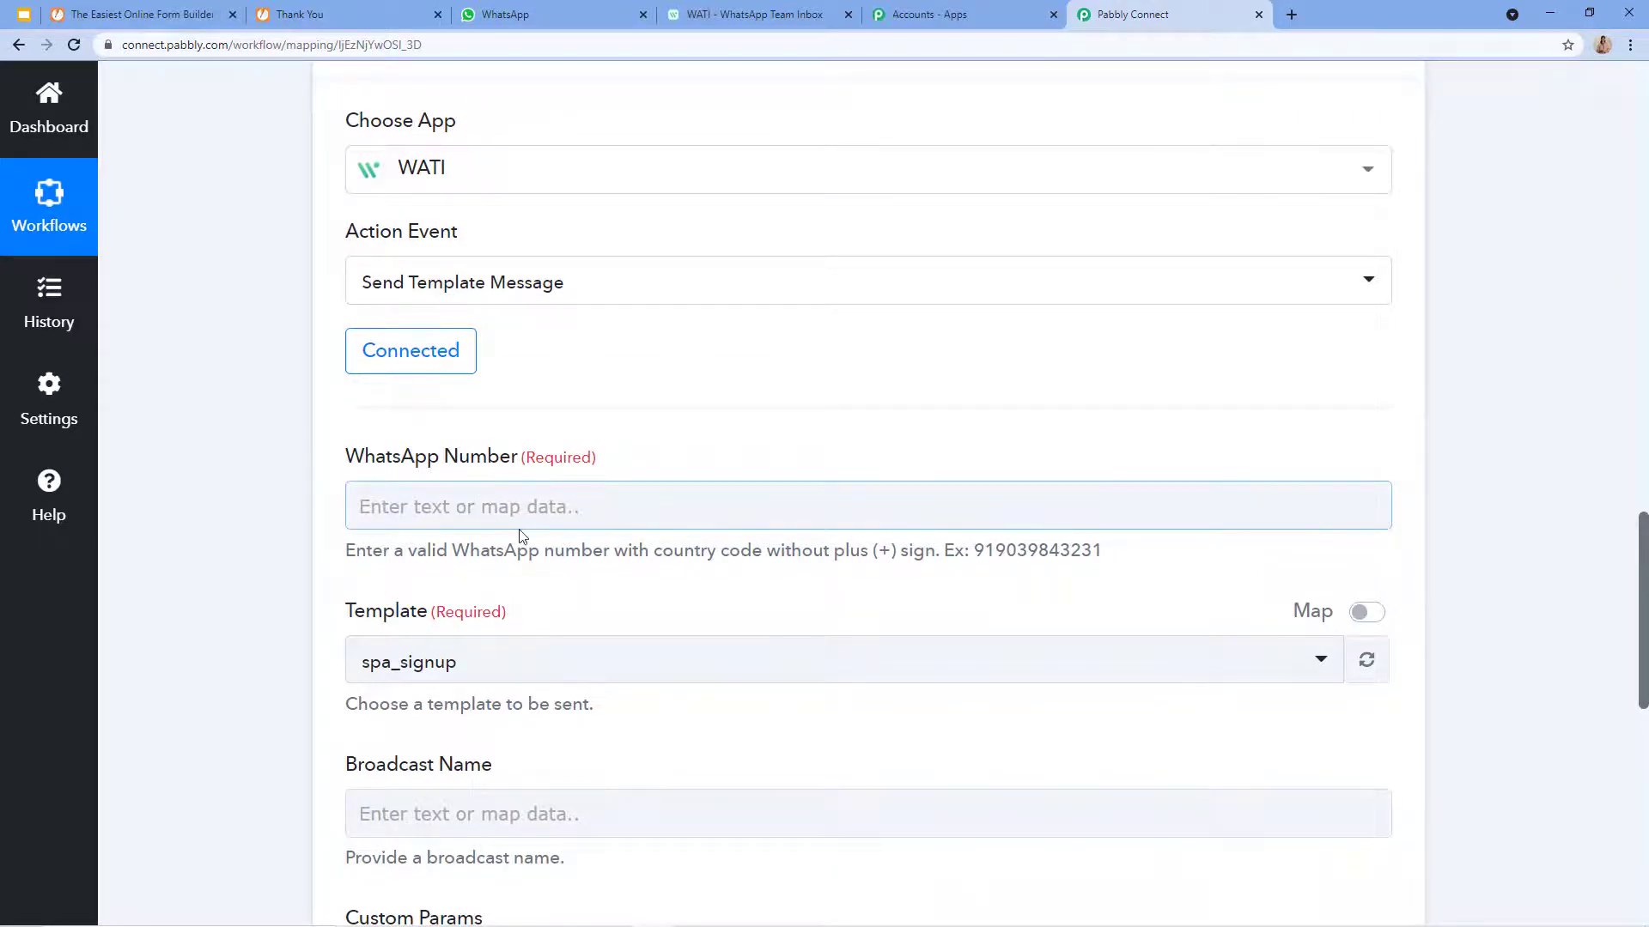
pyautogui.scroll(-3, 607, 368)
pyautogui.scroll(-3, 695, 427)
pyautogui.scroll(3, 636, 80)
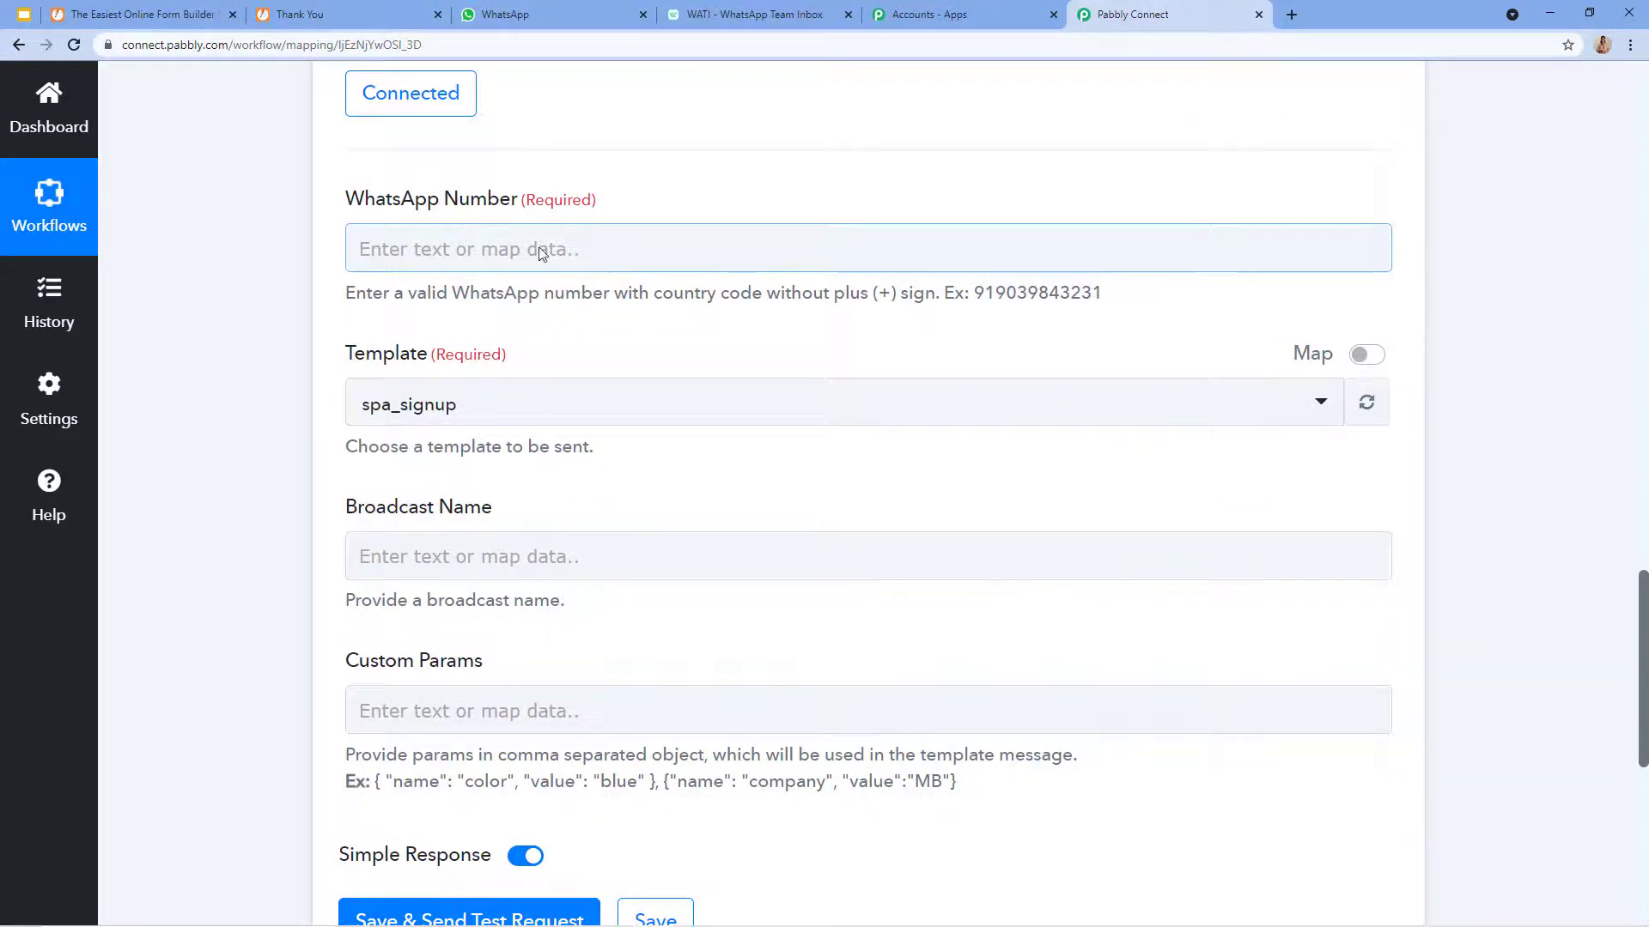
# - Review the JotForm trigger's settings and captured response, and return to the WATI action's fields
pyautogui.scroll(15, 871, 320)
pyautogui.scroll(12, 895, 422)
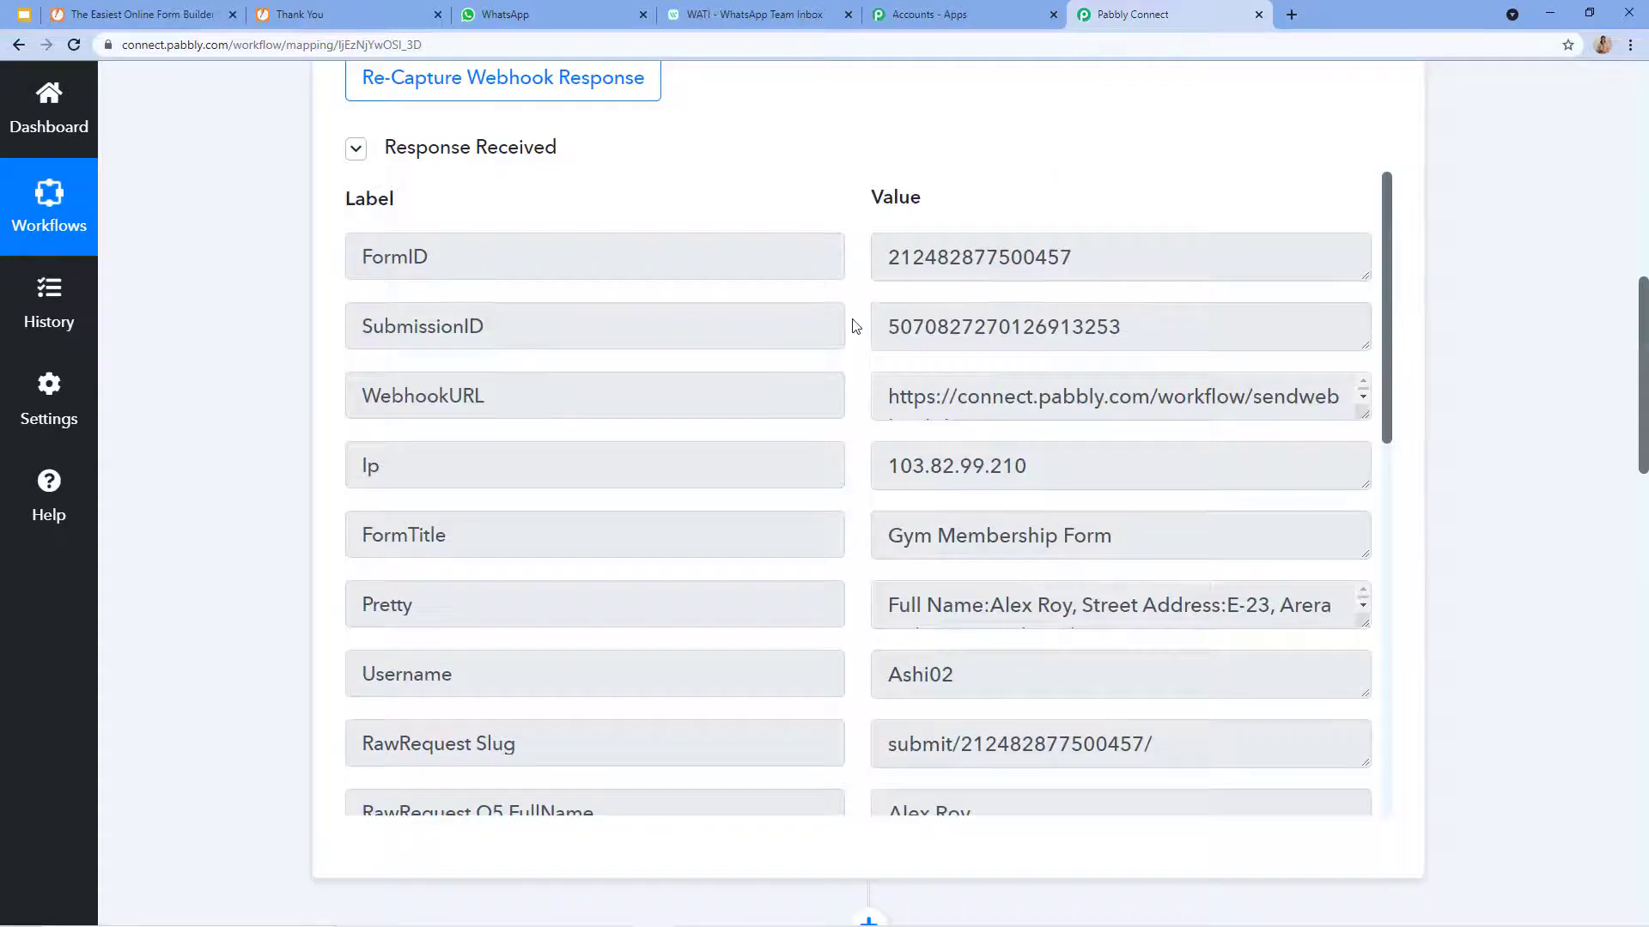
pyautogui.scroll(8, 854, 327)
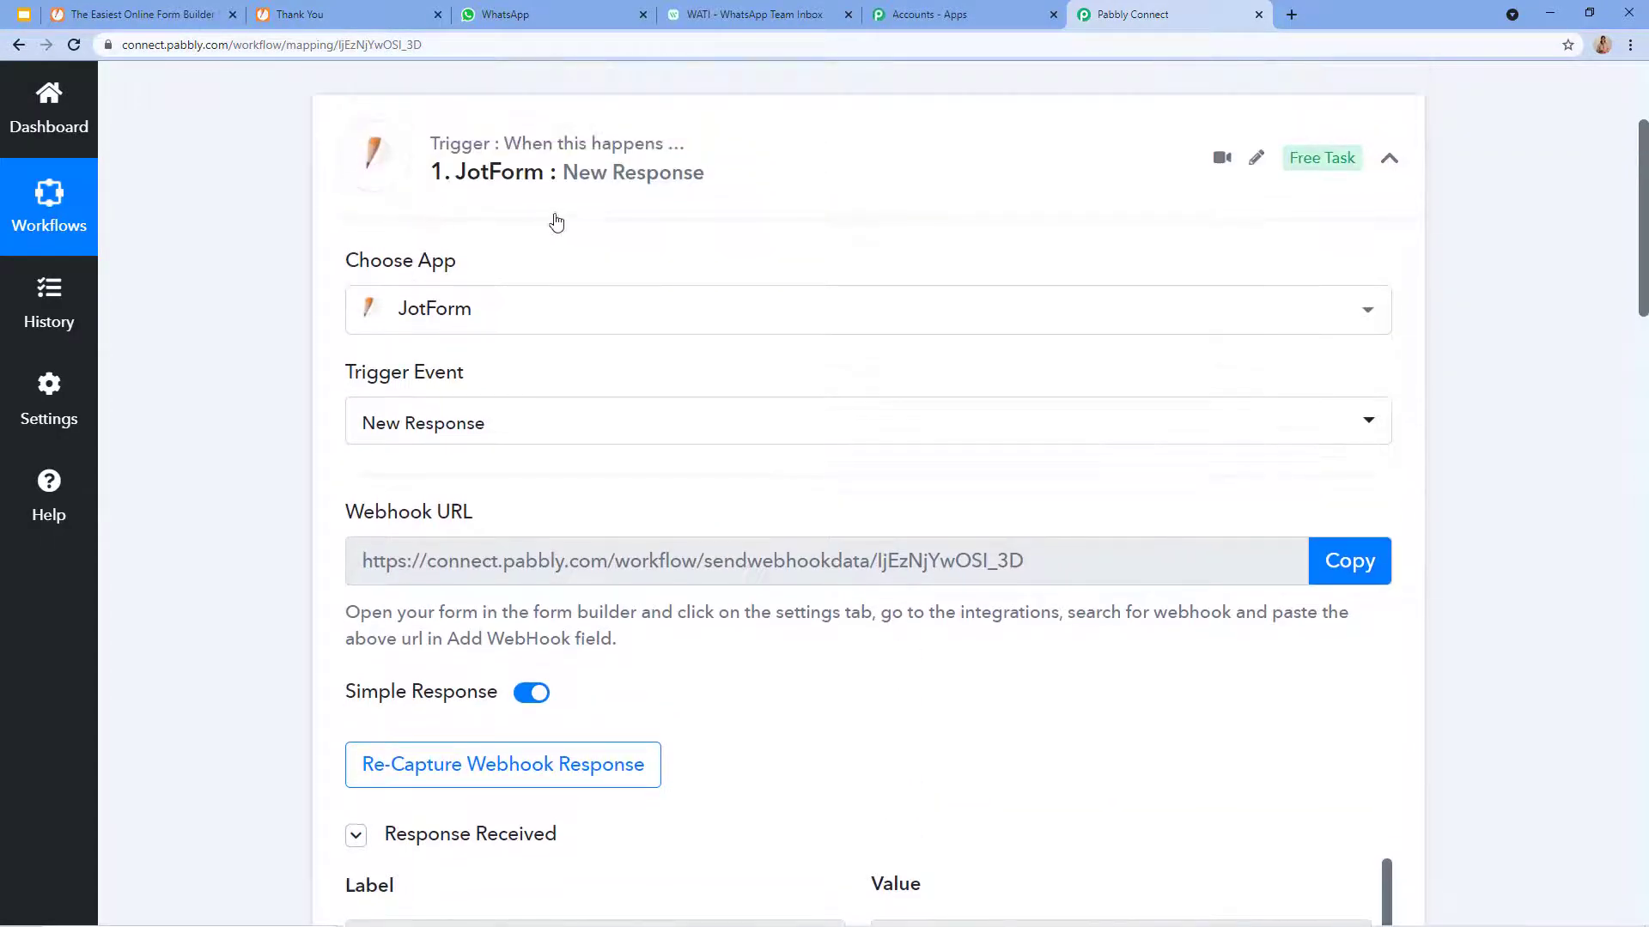
pyautogui.scroll(-4, 710, 485)
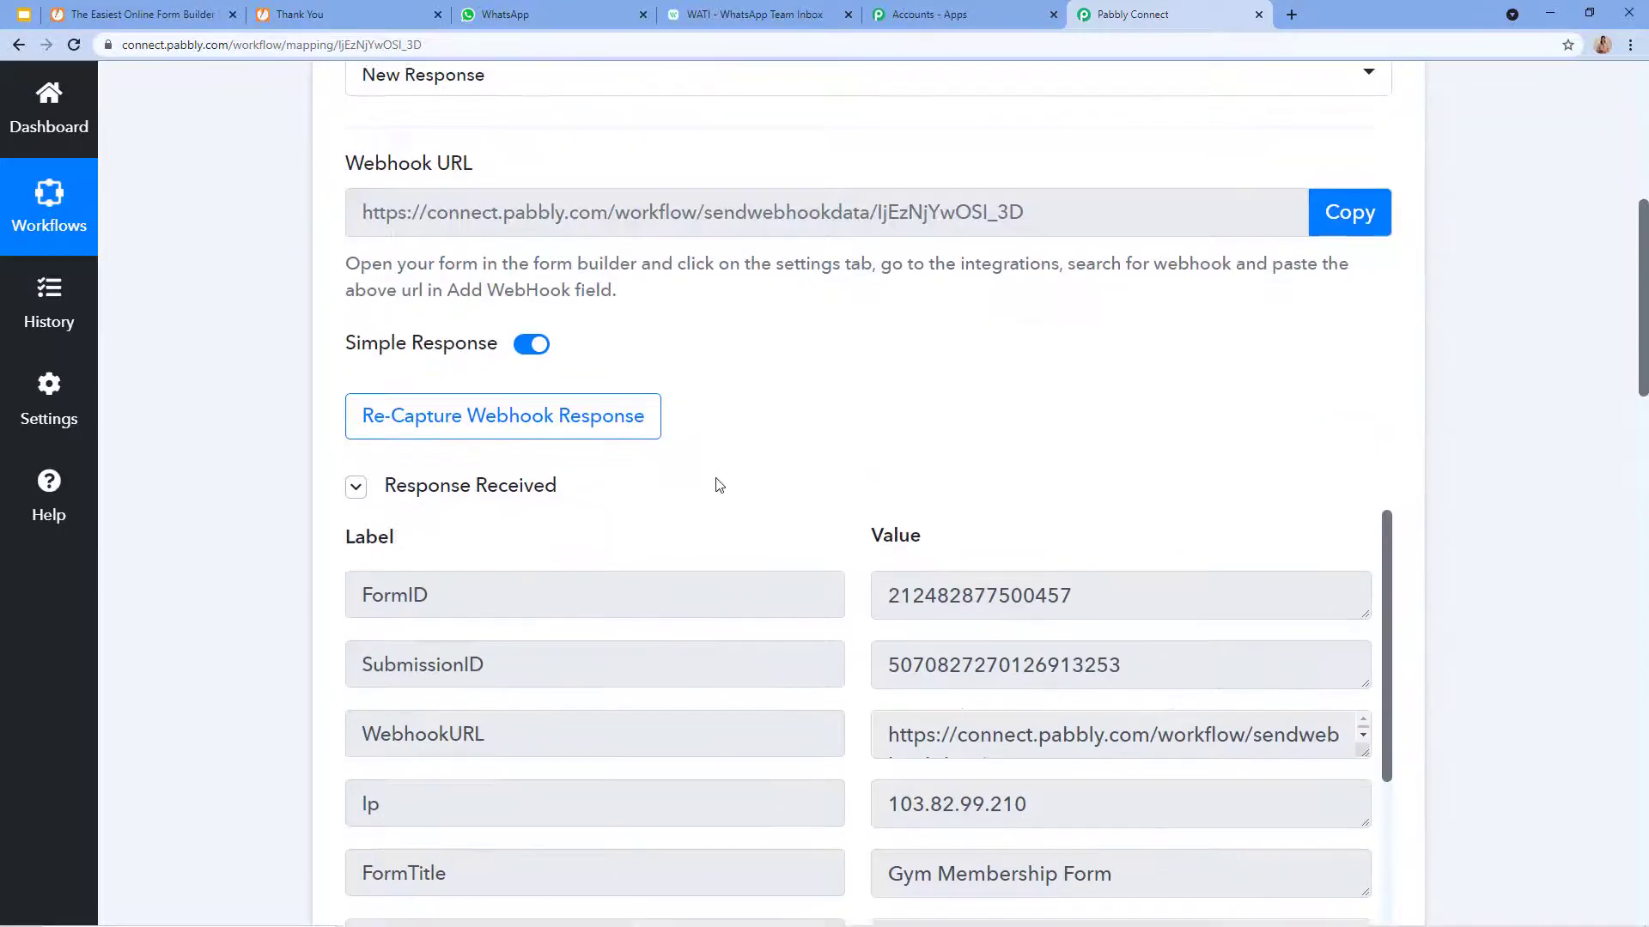
pyautogui.scroll(-15, 710, 486)
pyautogui.scroll(-4, 818, 512)
pyautogui.scroll(-2, 489, 526)
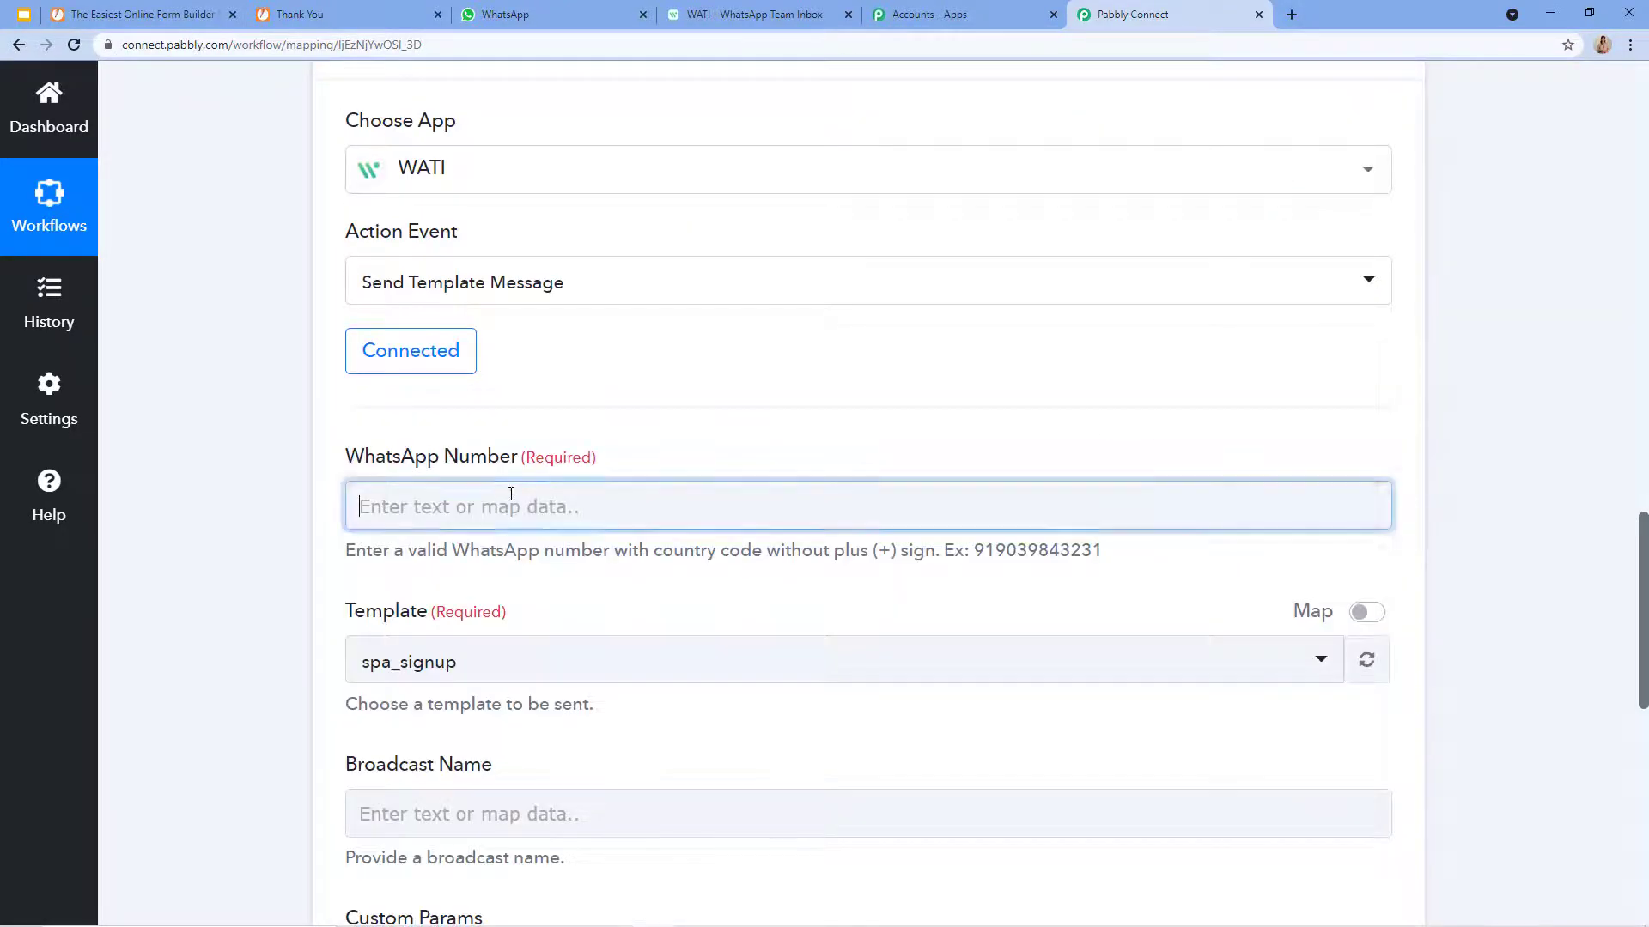
# - Examine the JotForm response values available for mapping to WhatsApp Number, and close the list without choosing one
pyautogui.click(511, 493)
pyautogui.click(502, 693)
pyautogui.scroll(-4, 601, 601)
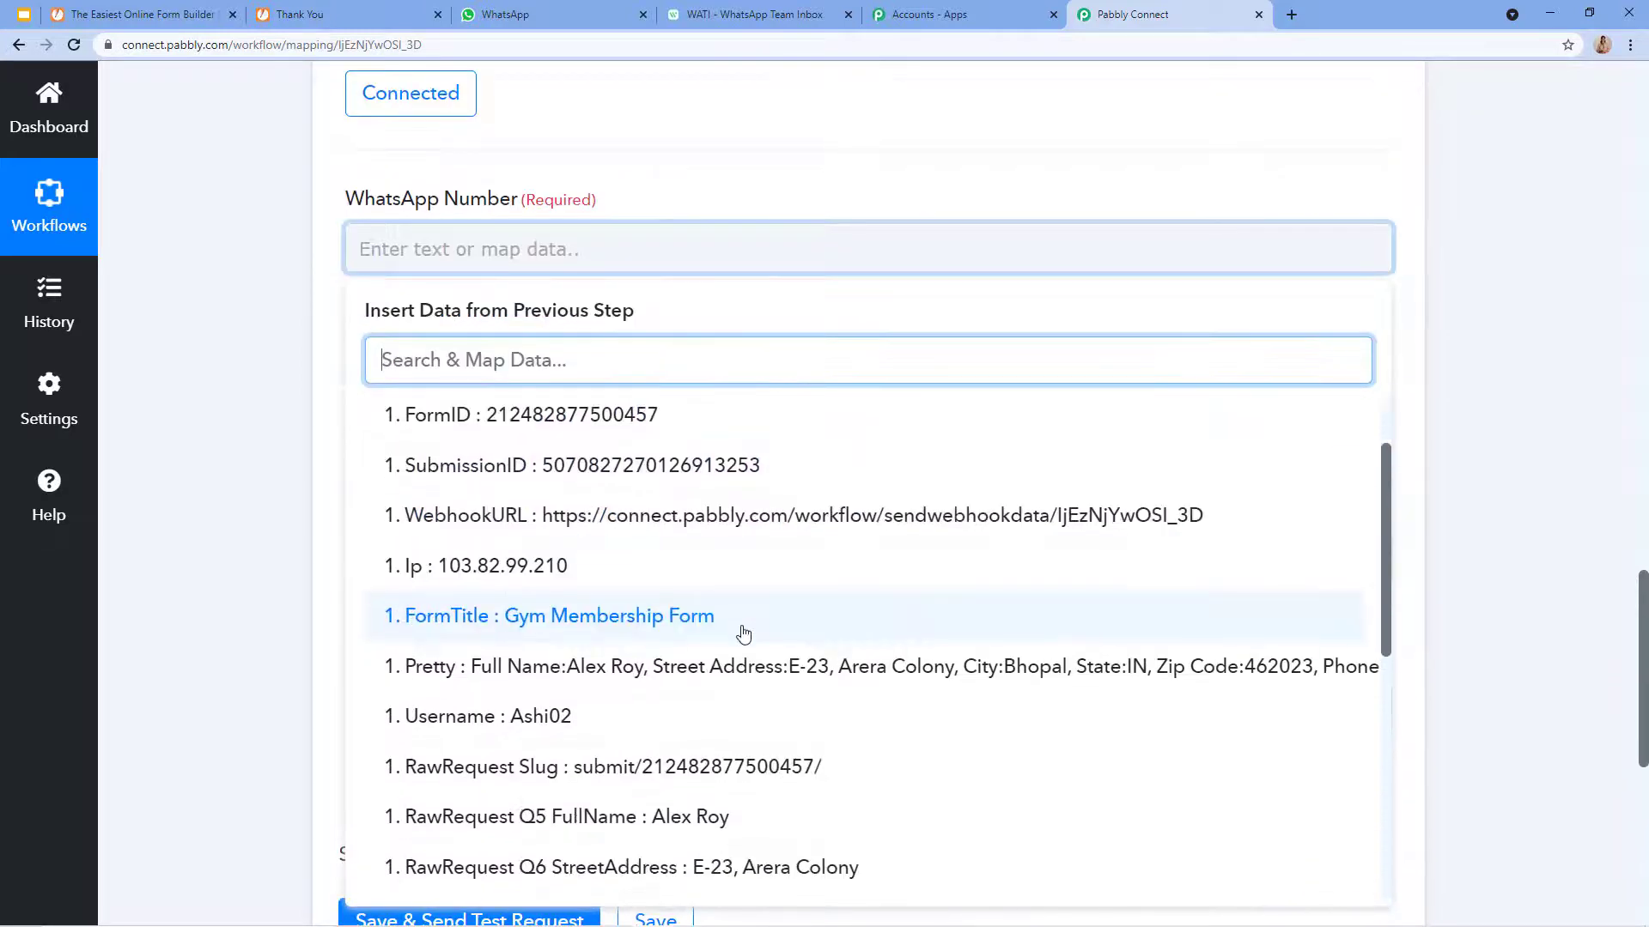
pyautogui.scroll(-2, 744, 633)
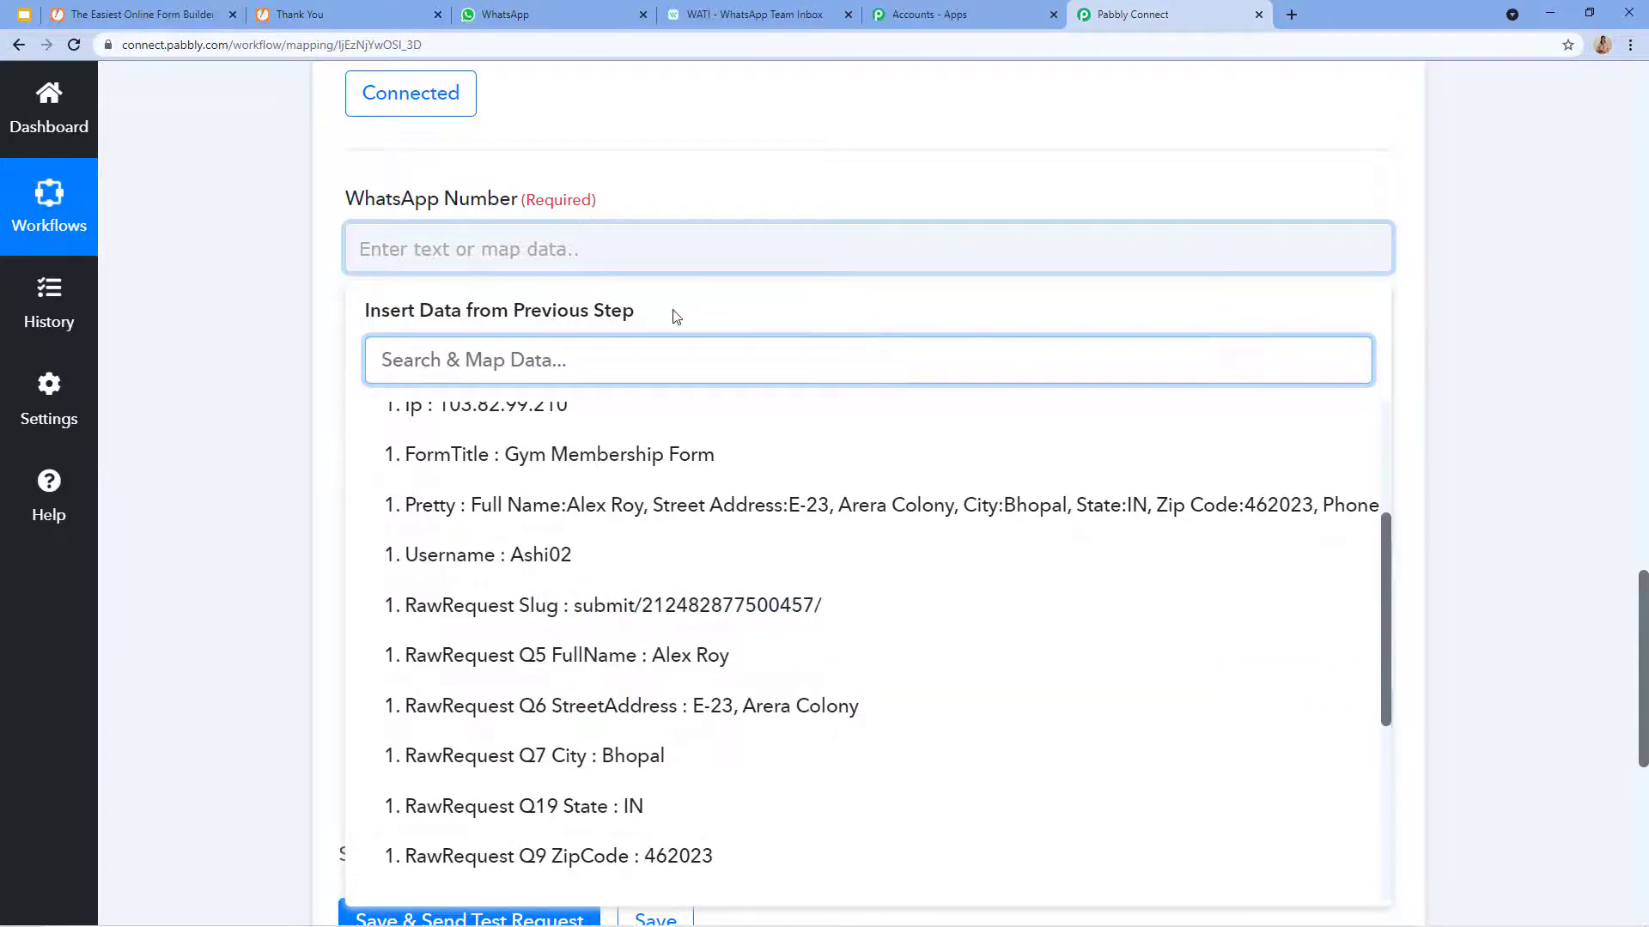
pyautogui.click(267, 407)
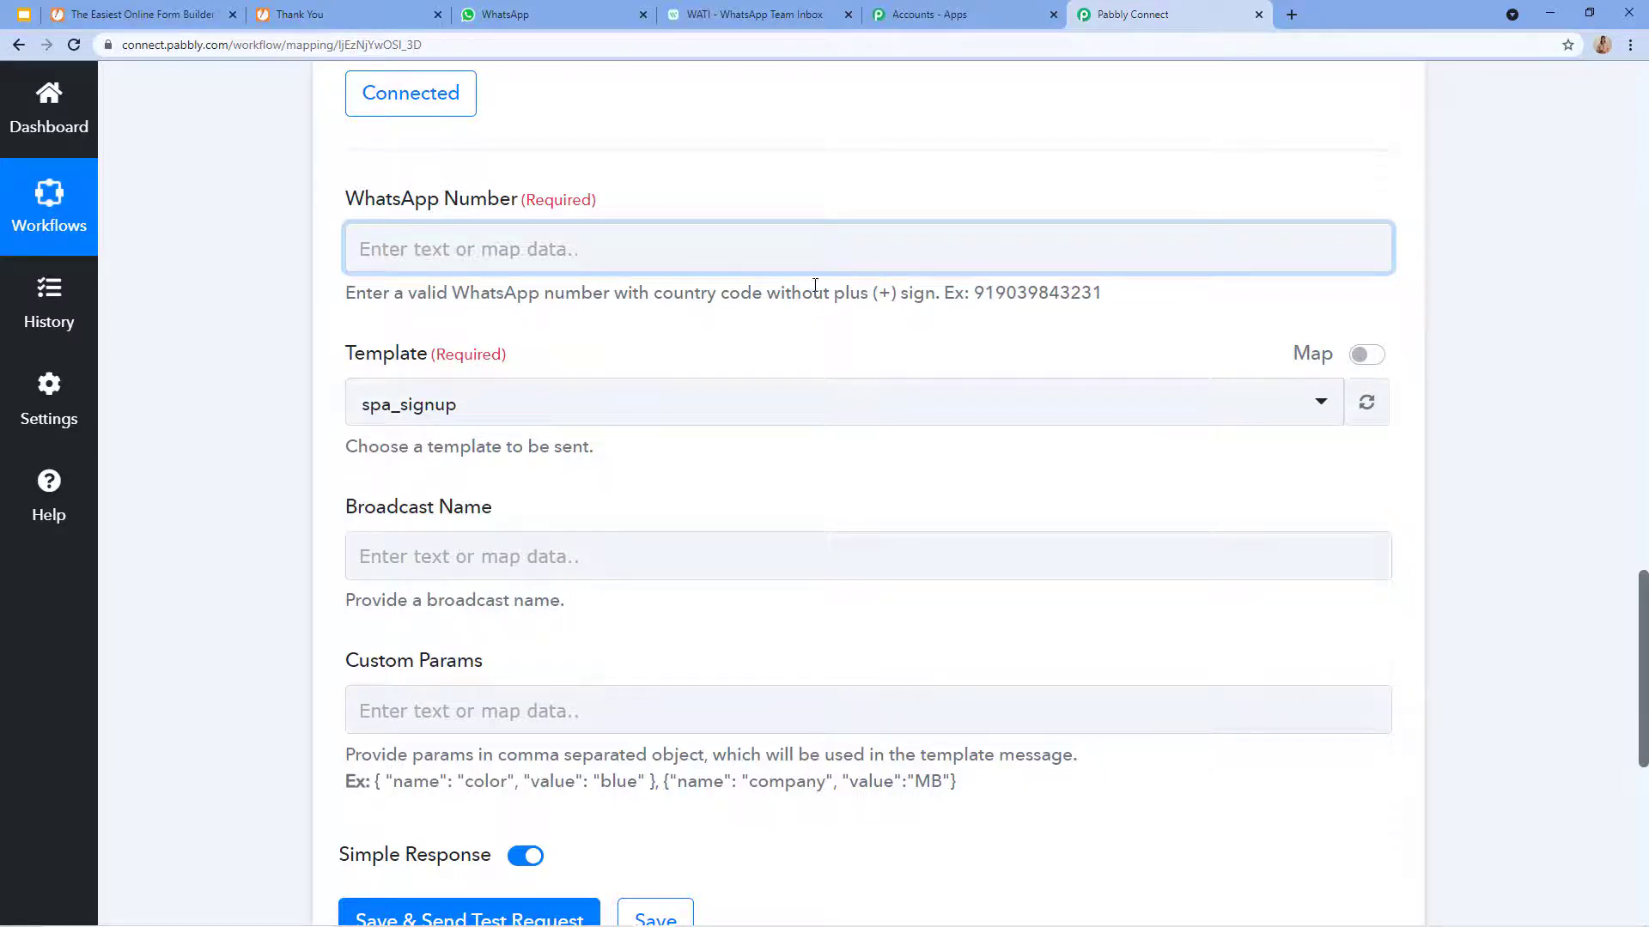
# - Map WhatsApp Number to the JotForm response's RawRequest Q10 PhoneNumber and check it against the captured response
pyautogui.click(639, 249)
pyautogui.scroll(-8, 639, 249)
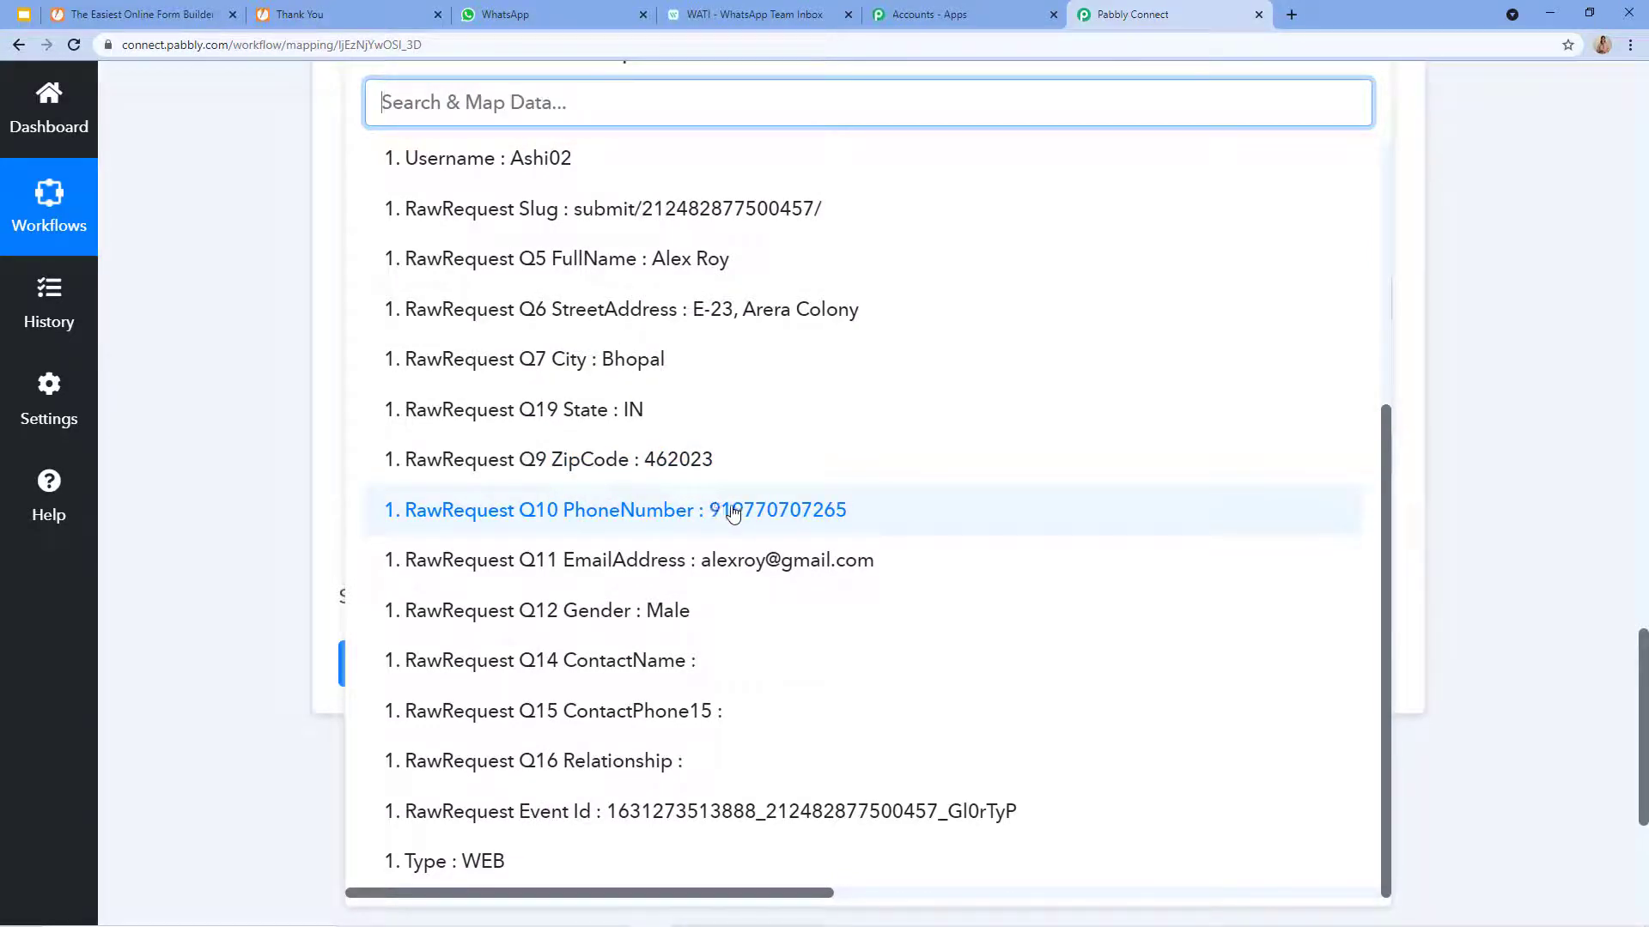
pyautogui.click(833, 512)
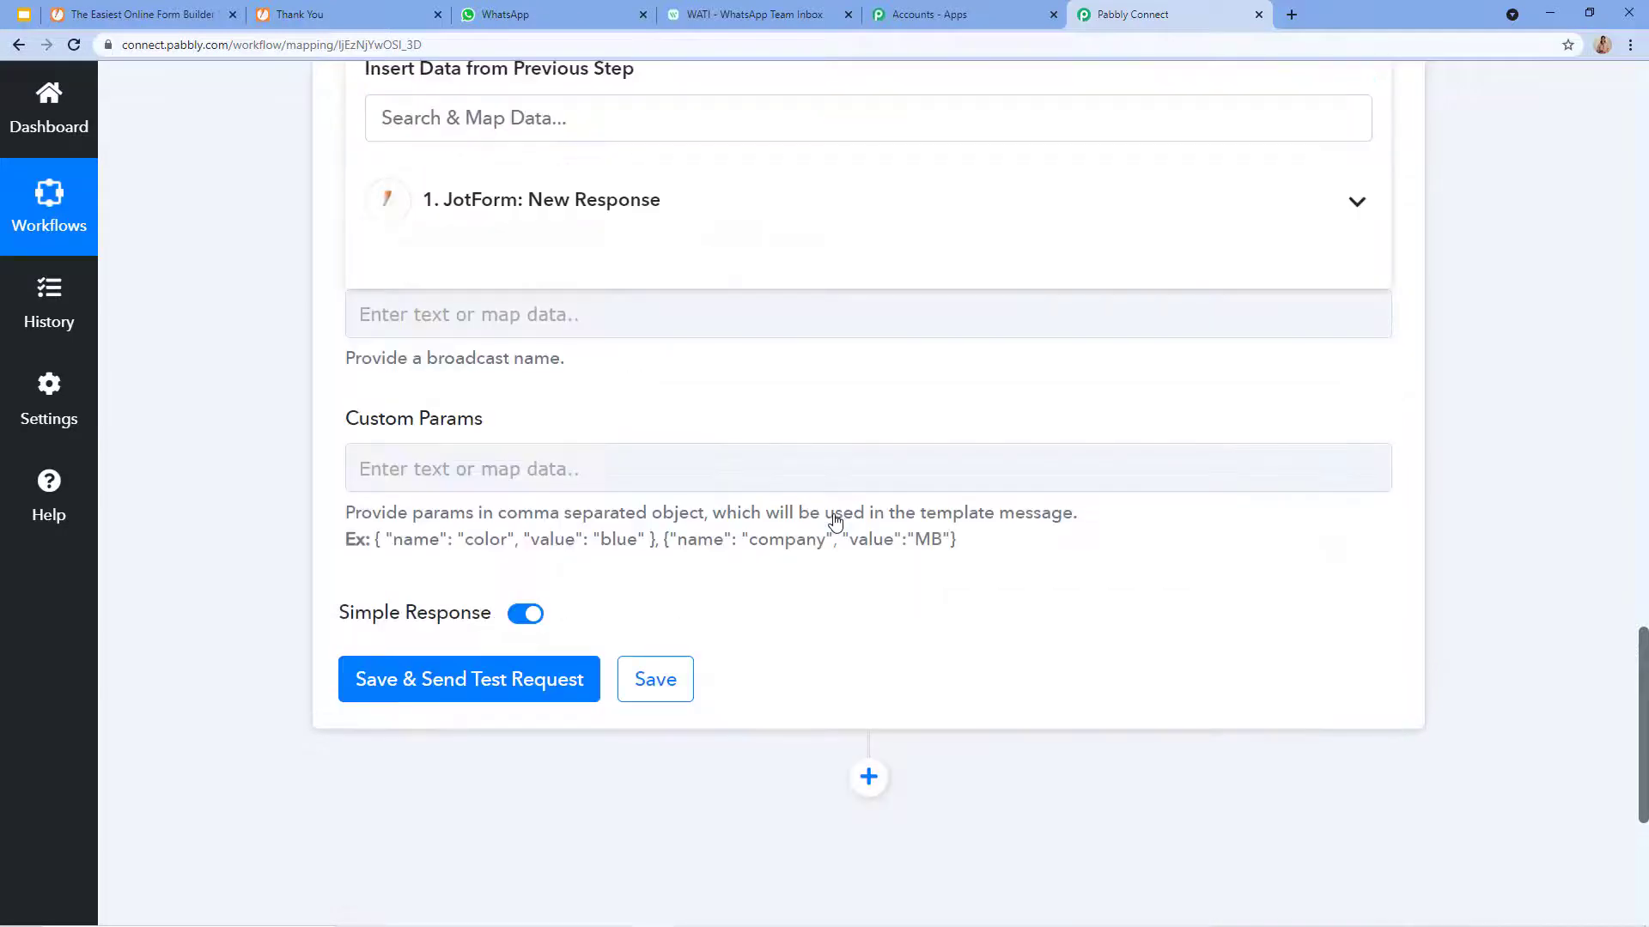
pyautogui.click(273, 276)
pyautogui.scroll(3, 563, 279)
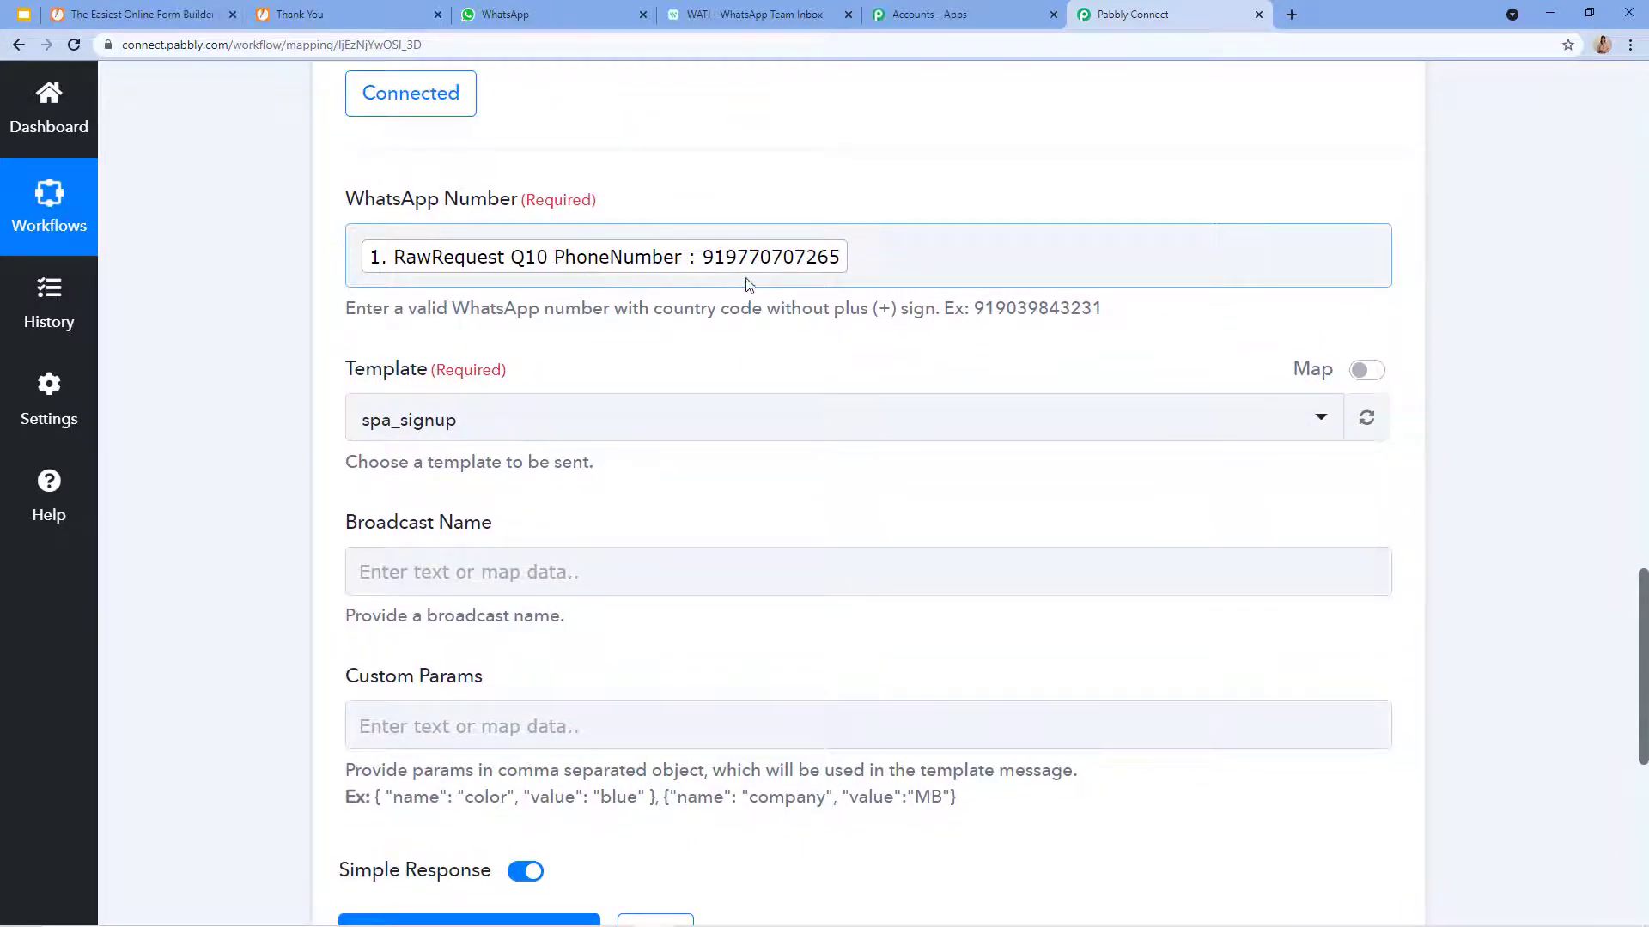
pyautogui.scroll(15, 902, 275)
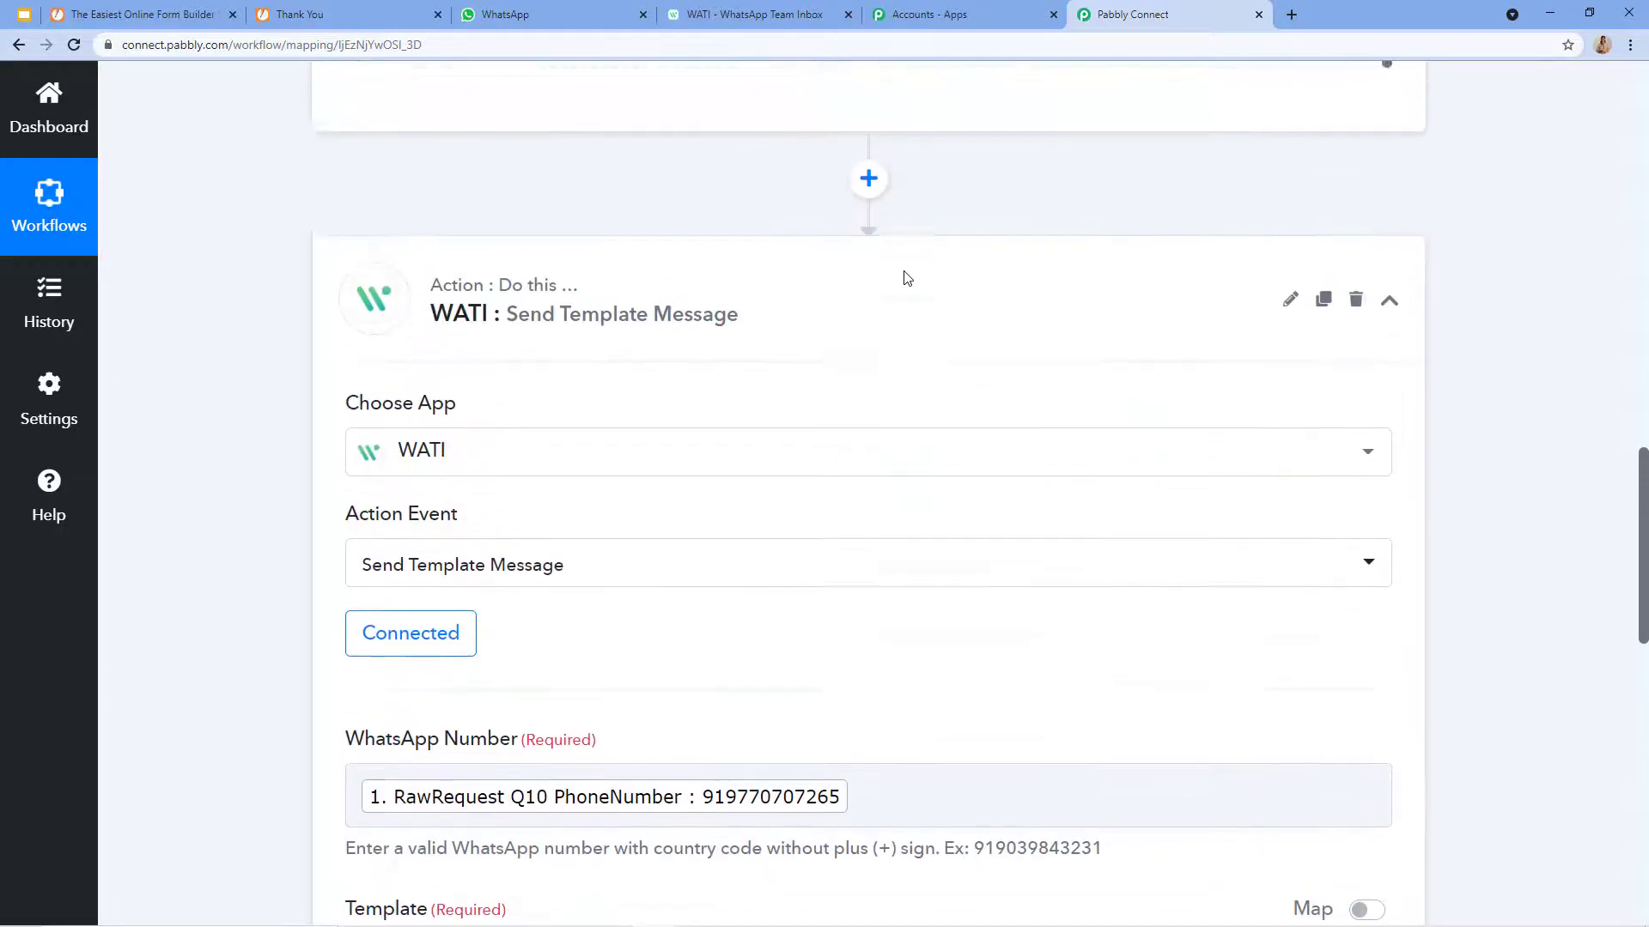
pyautogui.scroll(1, 953, 335)
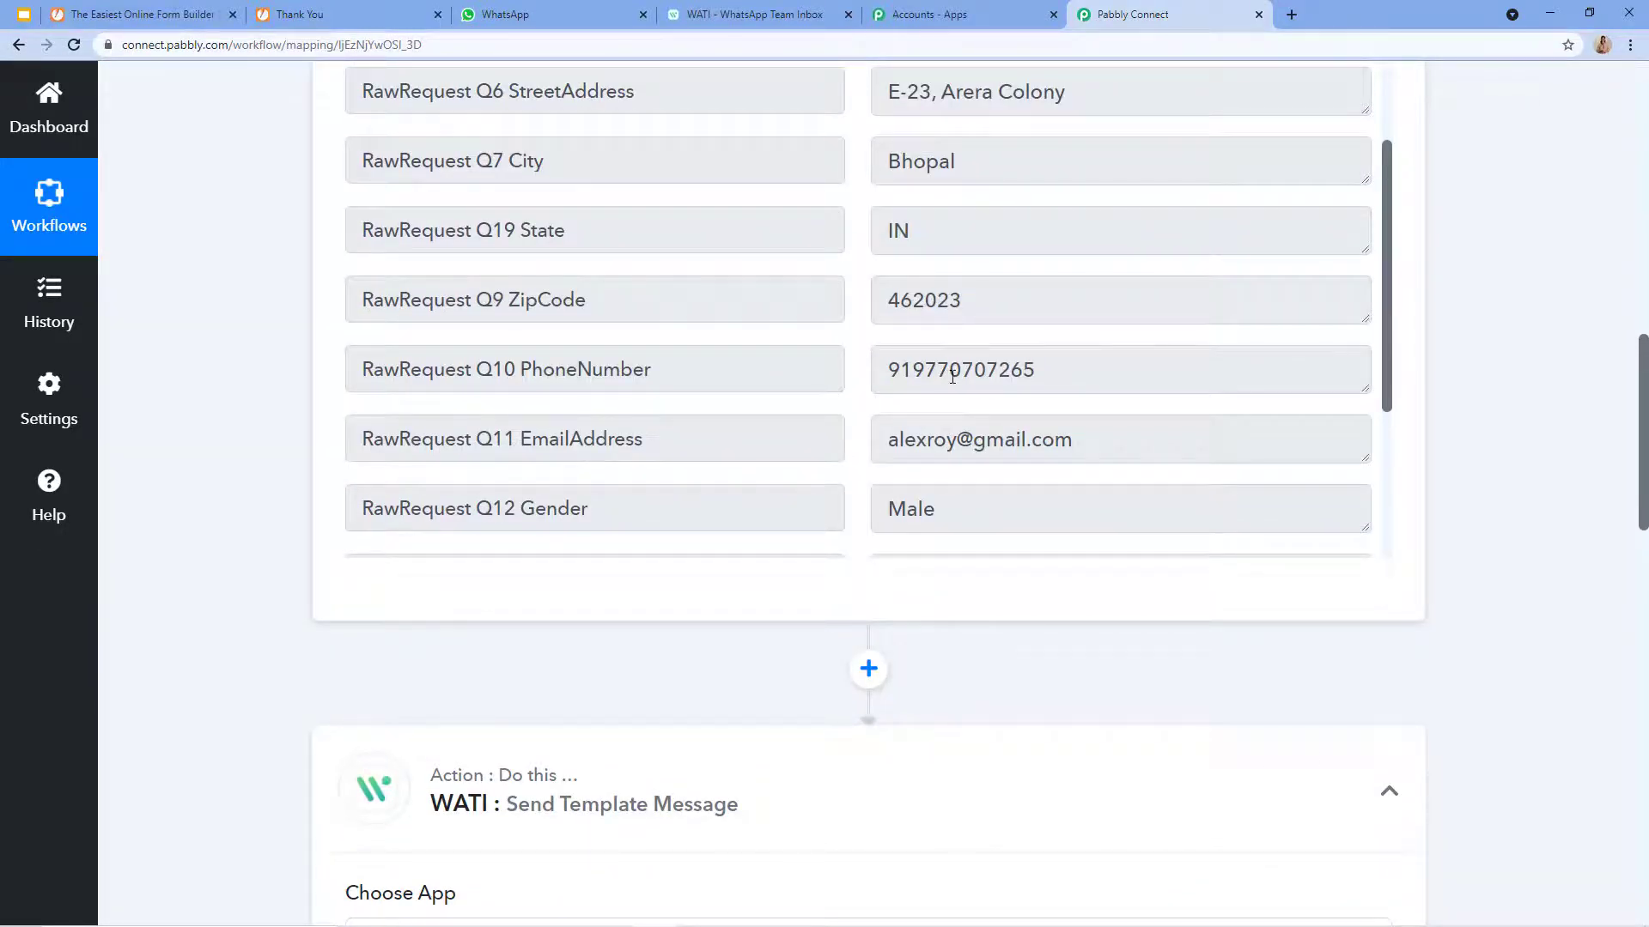
# - Review the templates offered for the WATI action's required Template field and close the list without choosing one
pyautogui.scroll(-7, 733, 346)
pyautogui.scroll(-6, 679, 307)
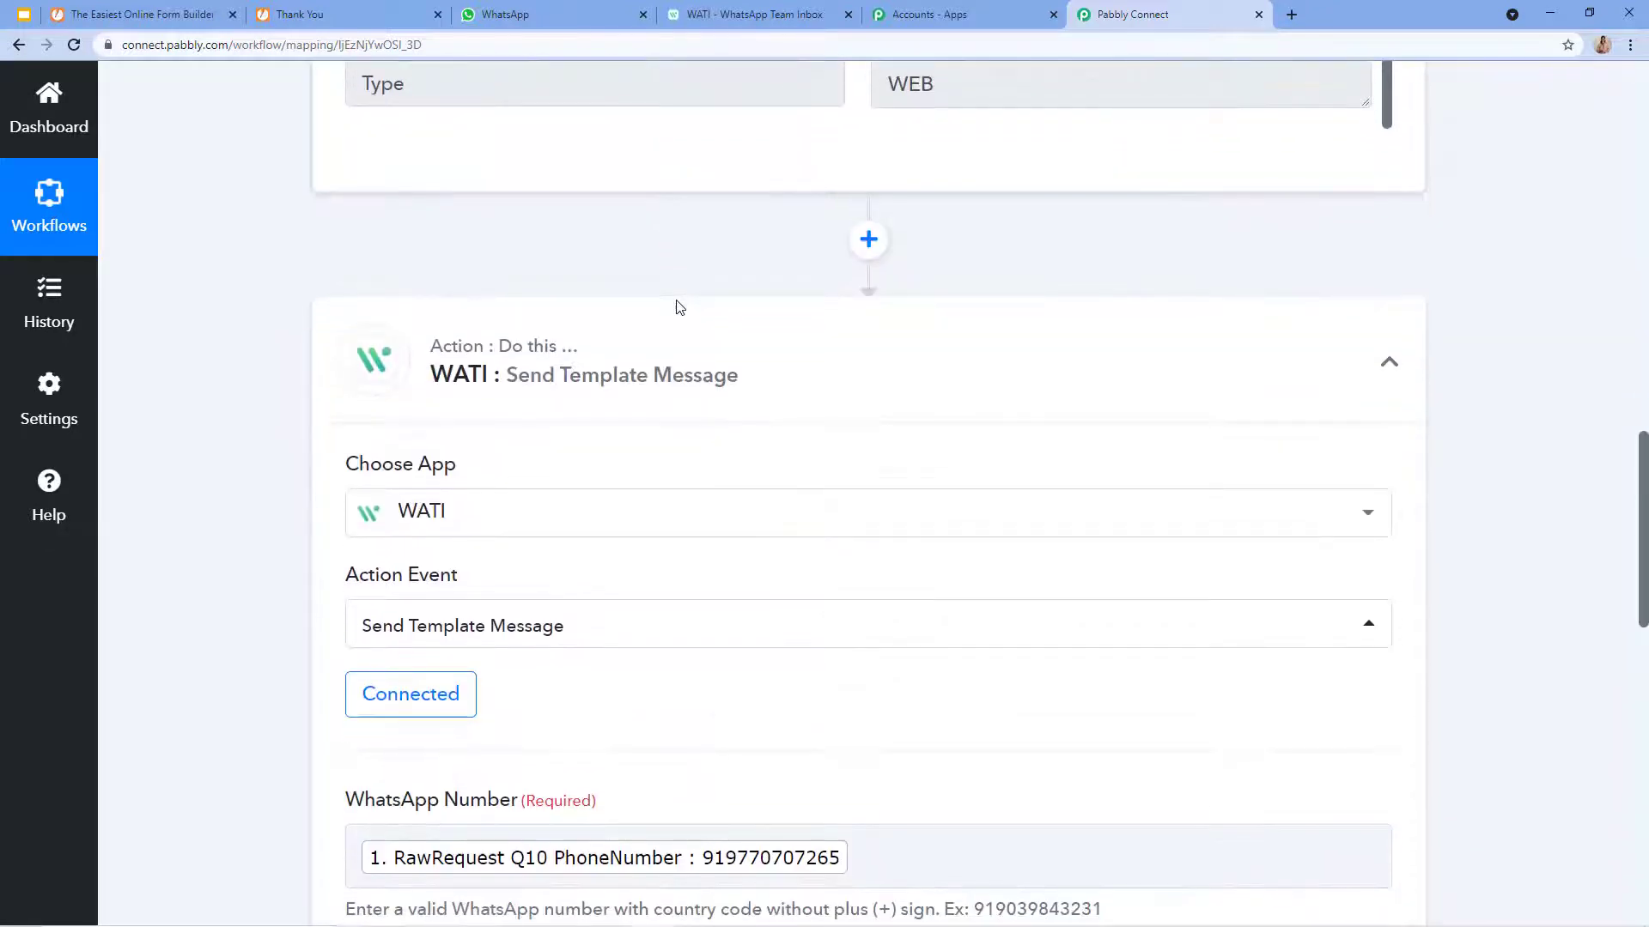
pyautogui.scroll(-2, 423, 547)
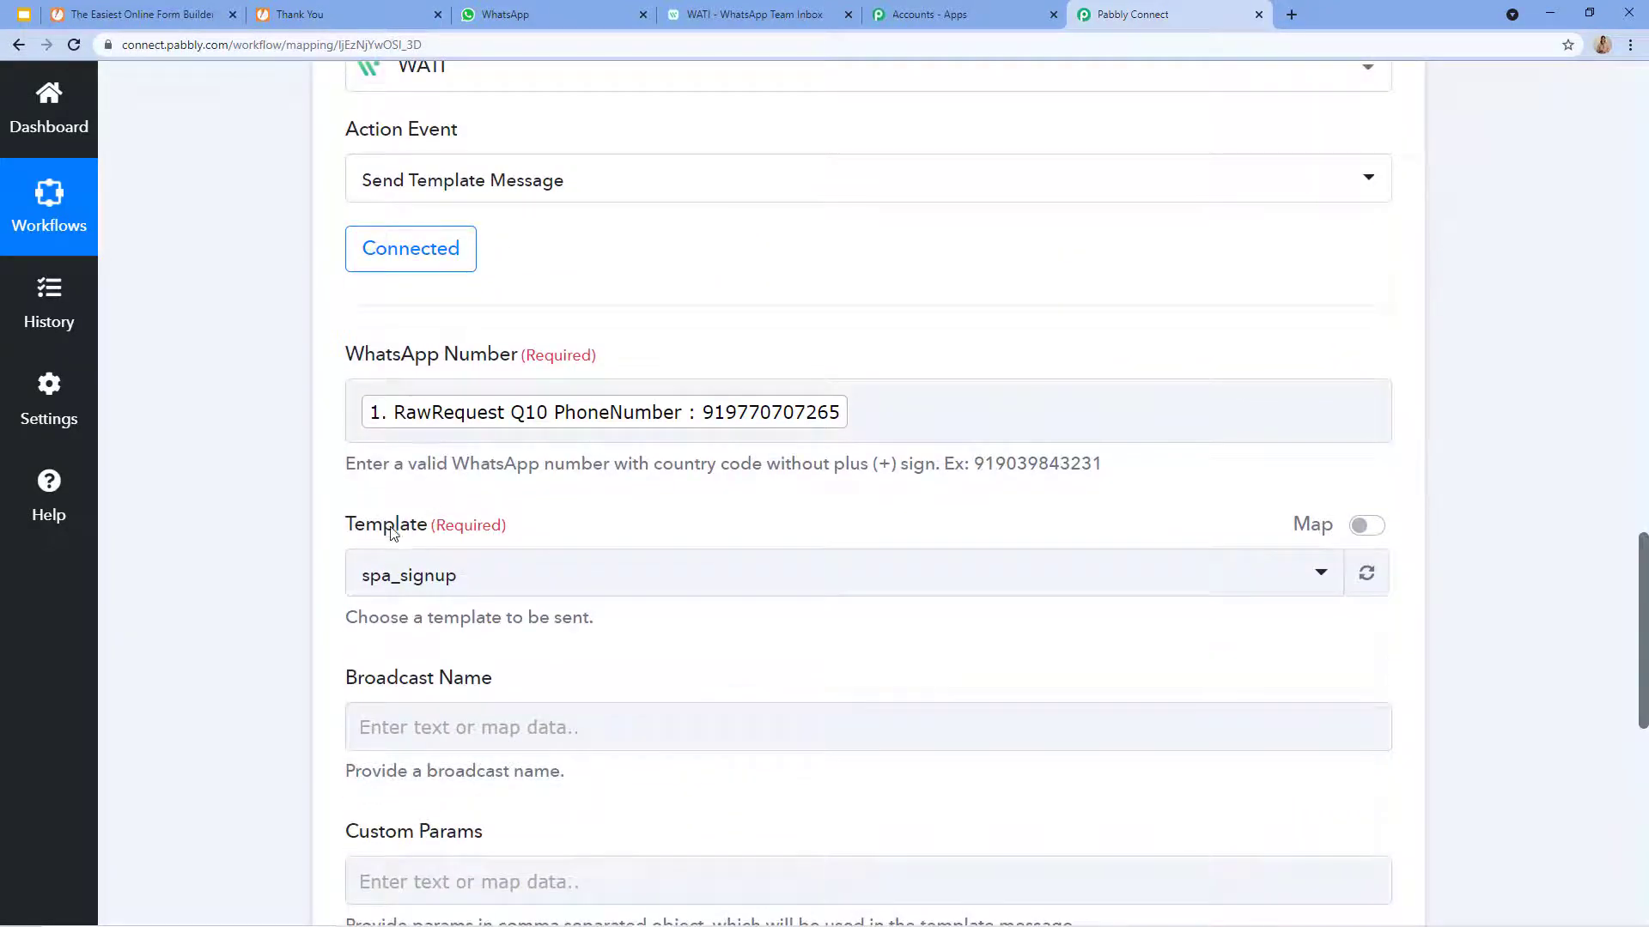
pyautogui.scroll(-1, 431, 546)
pyautogui.click(443, 489)
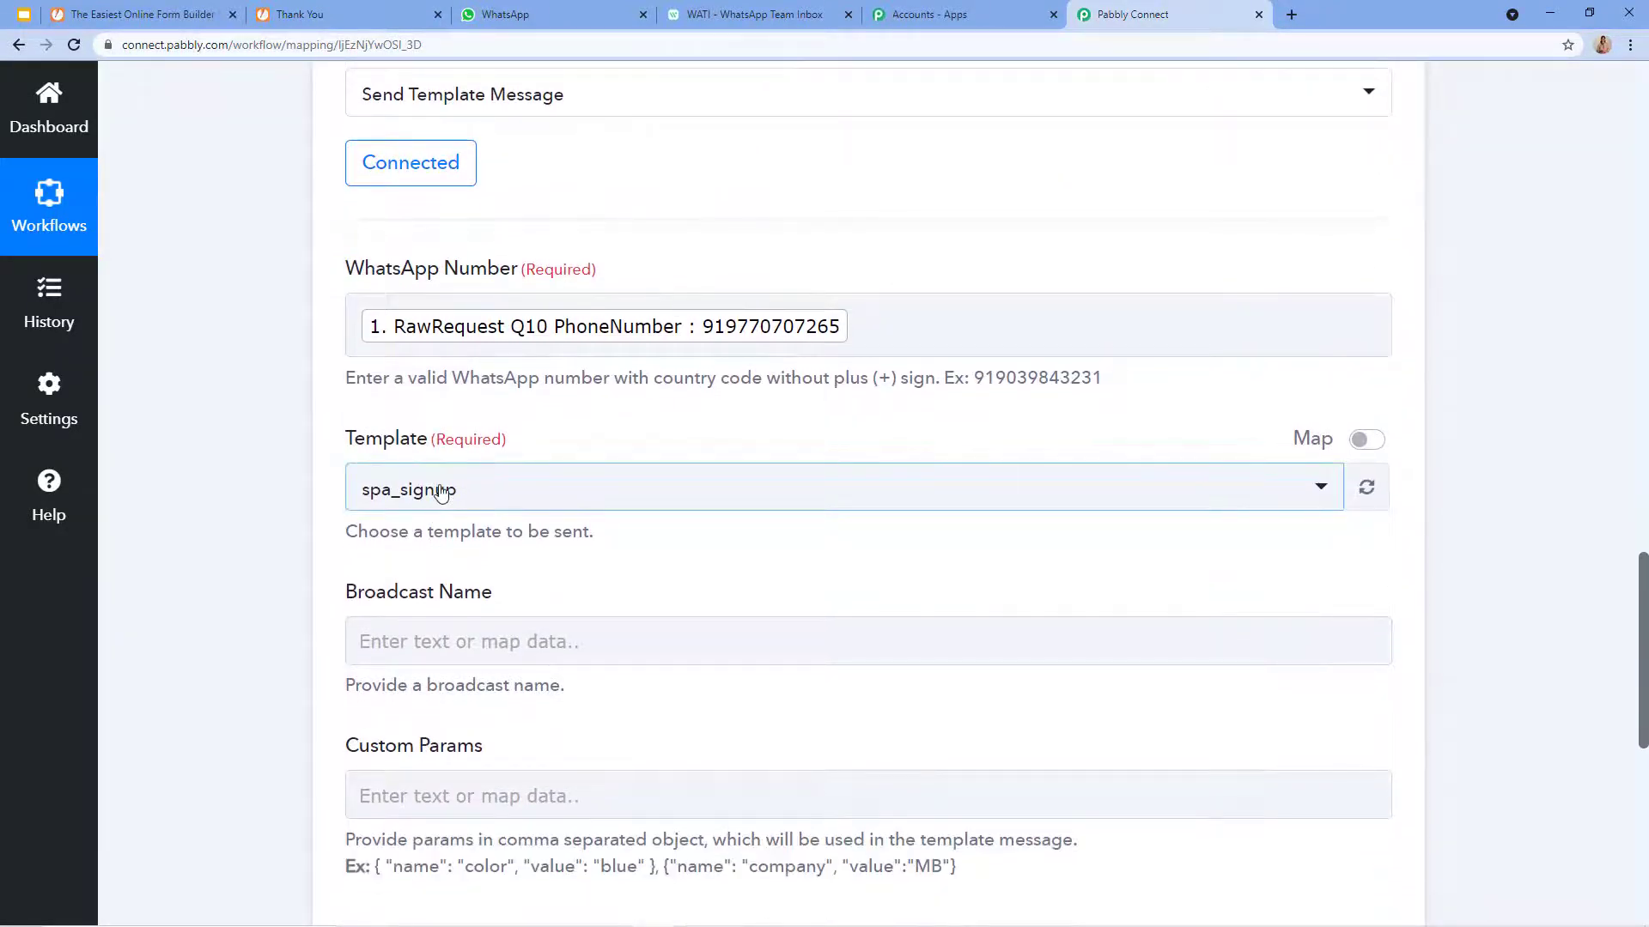
pyautogui.scroll(-4, 443, 489)
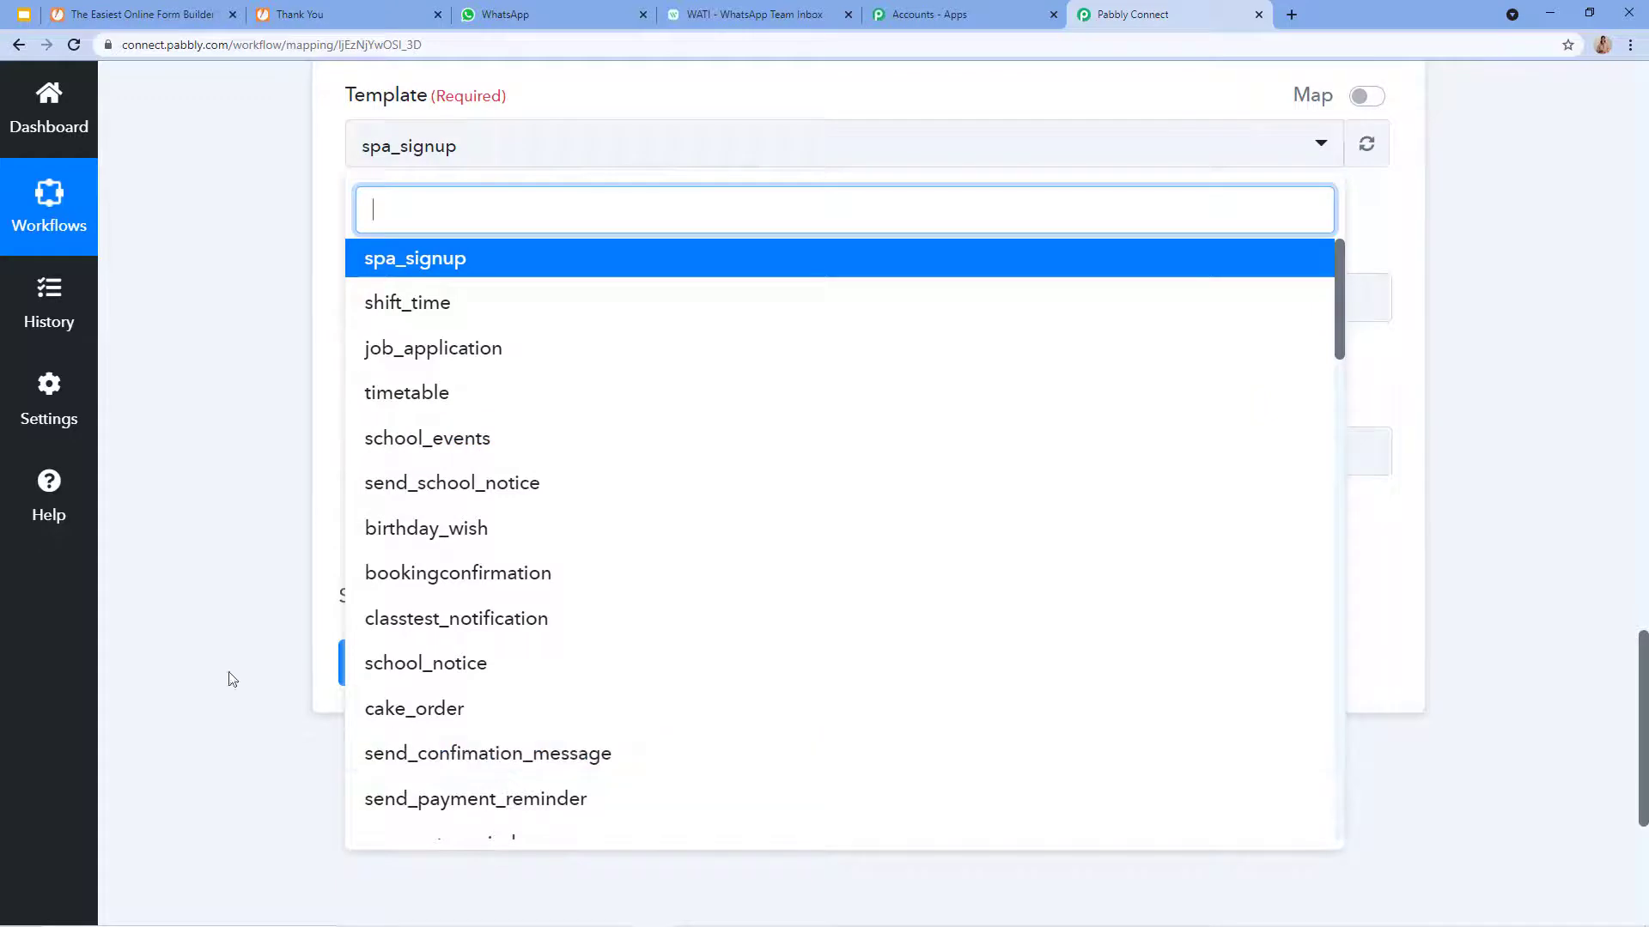
pyautogui.click(300, 231)
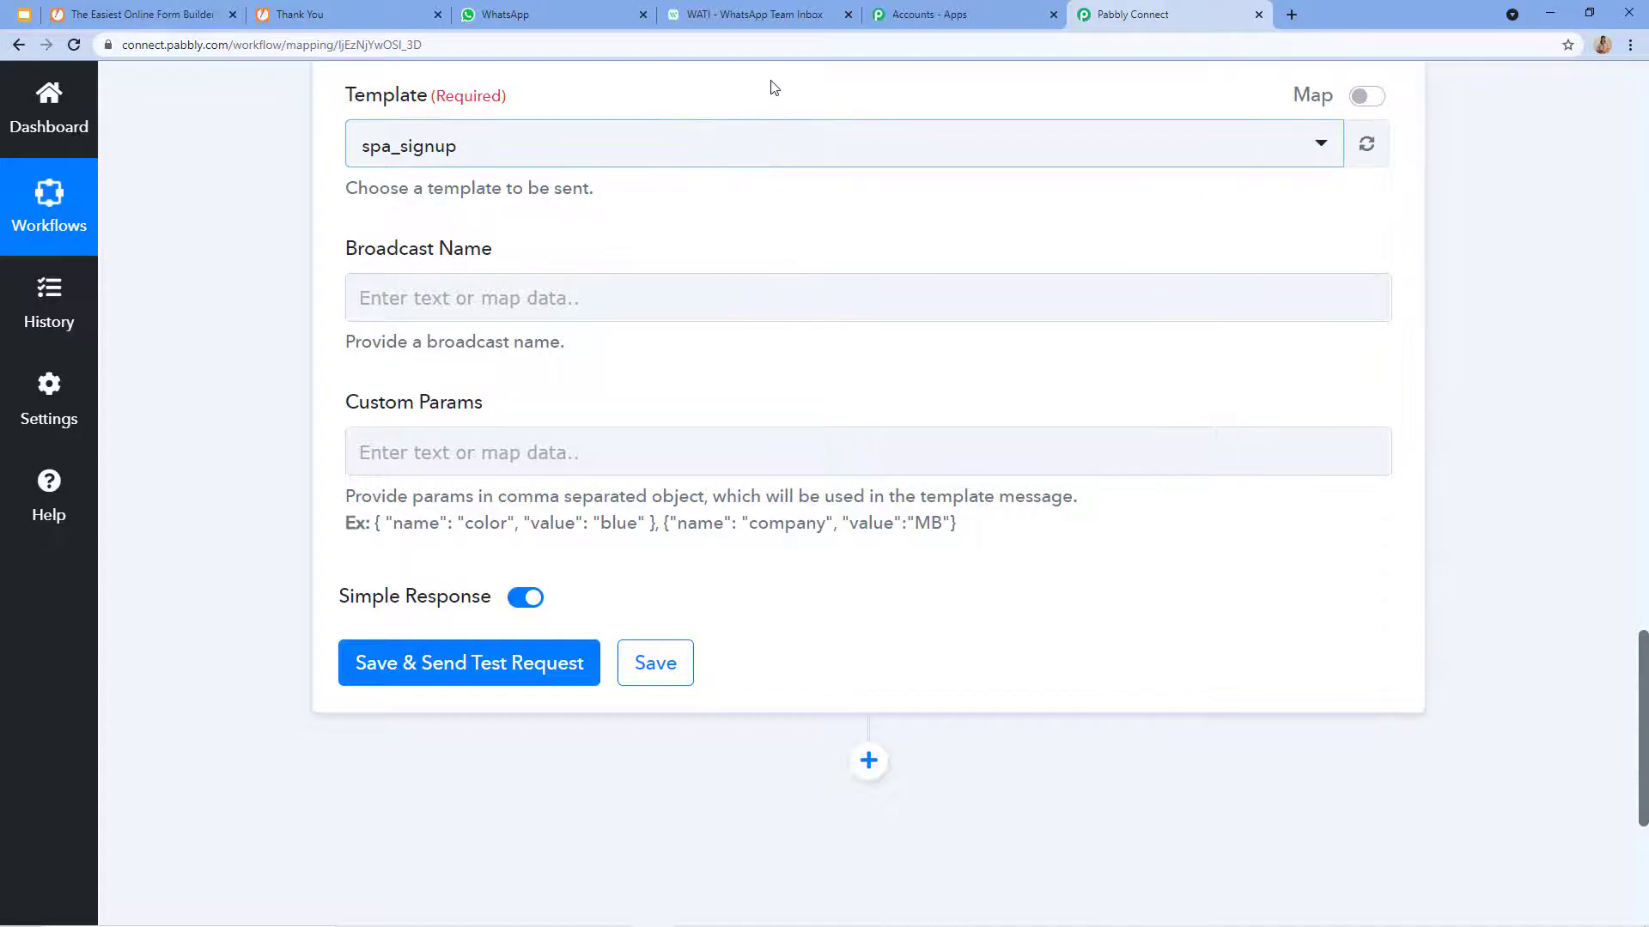
# - Switch to WATI and look through the first four pages of its broadcast template messages
pyautogui.click(753, 14)
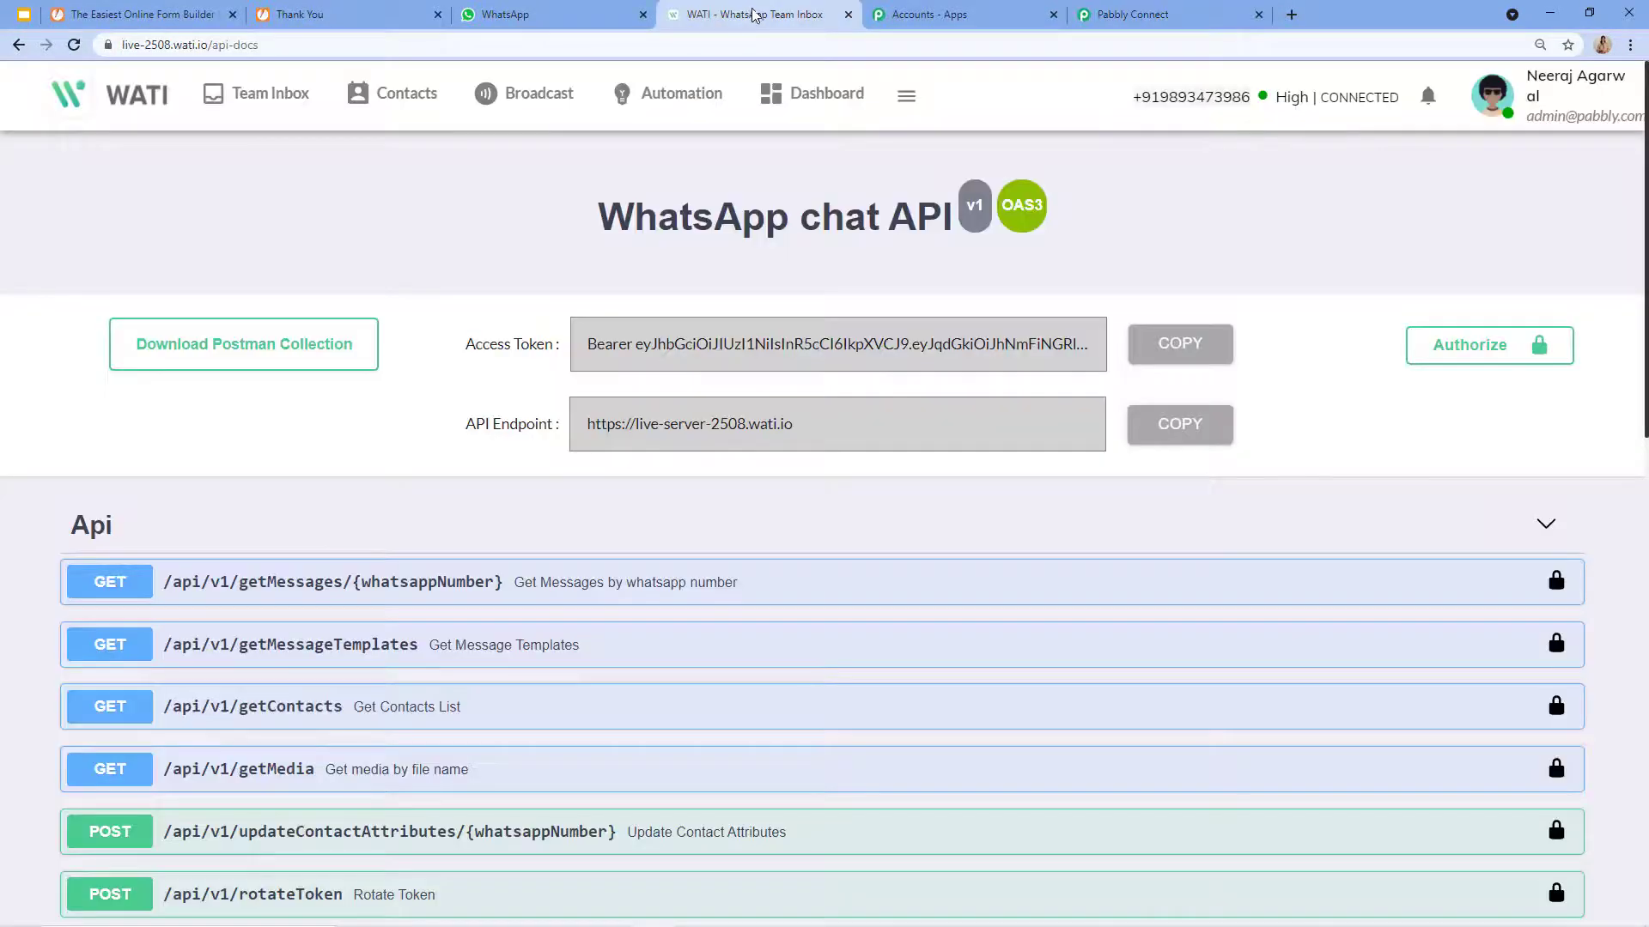
pyautogui.click(525, 93)
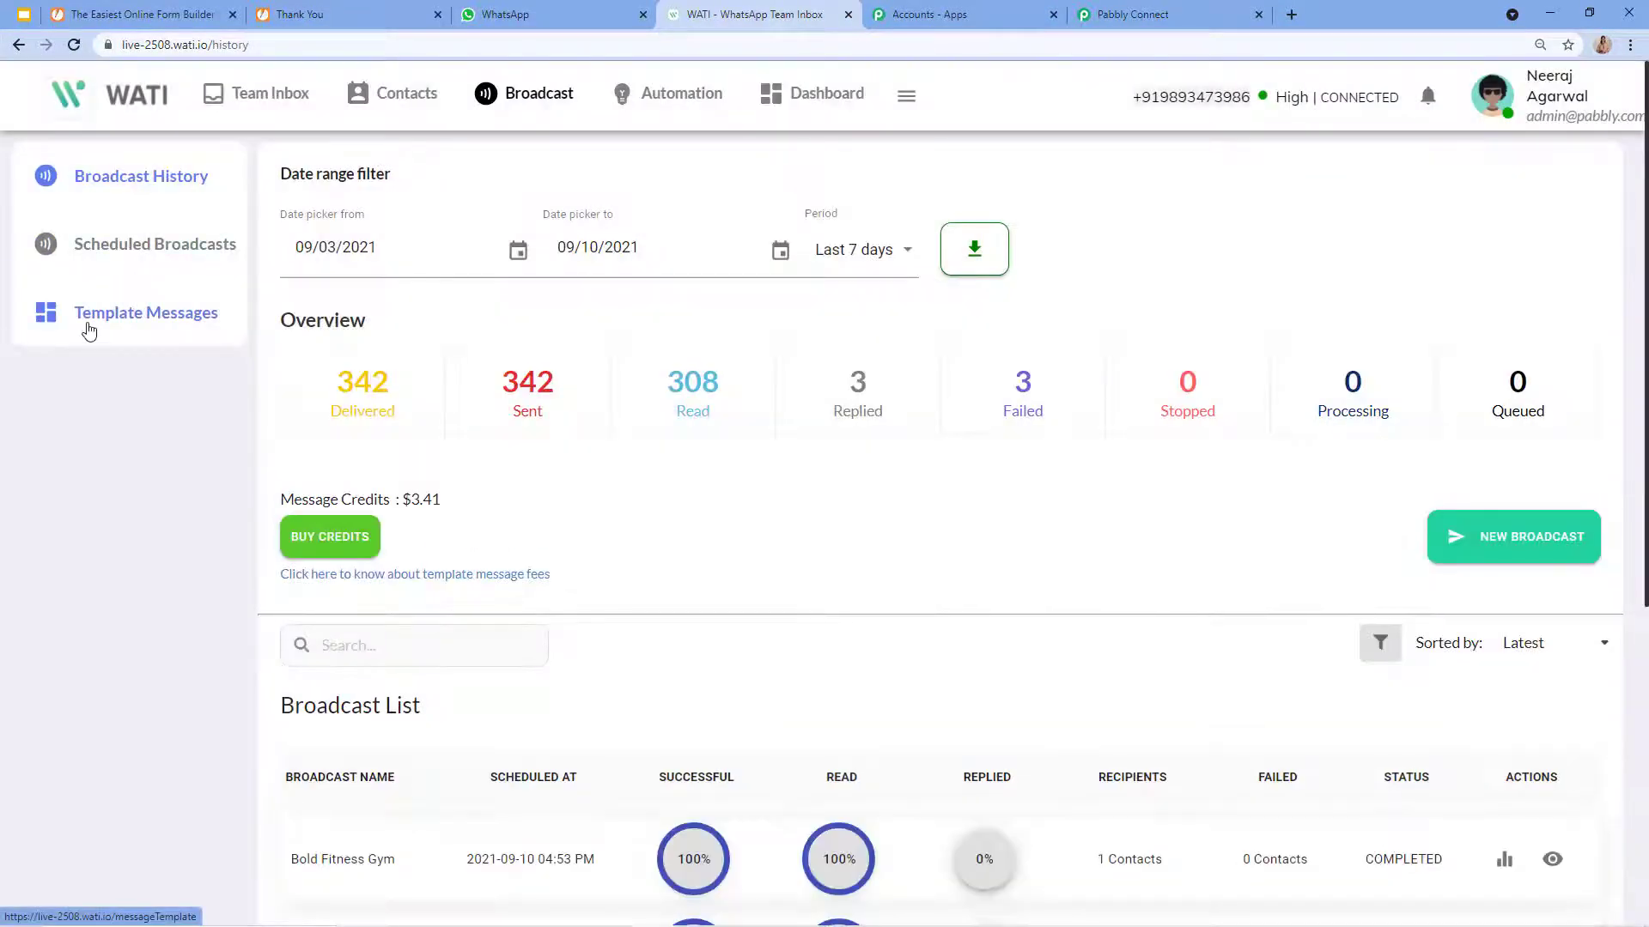
pyautogui.click(89, 322)
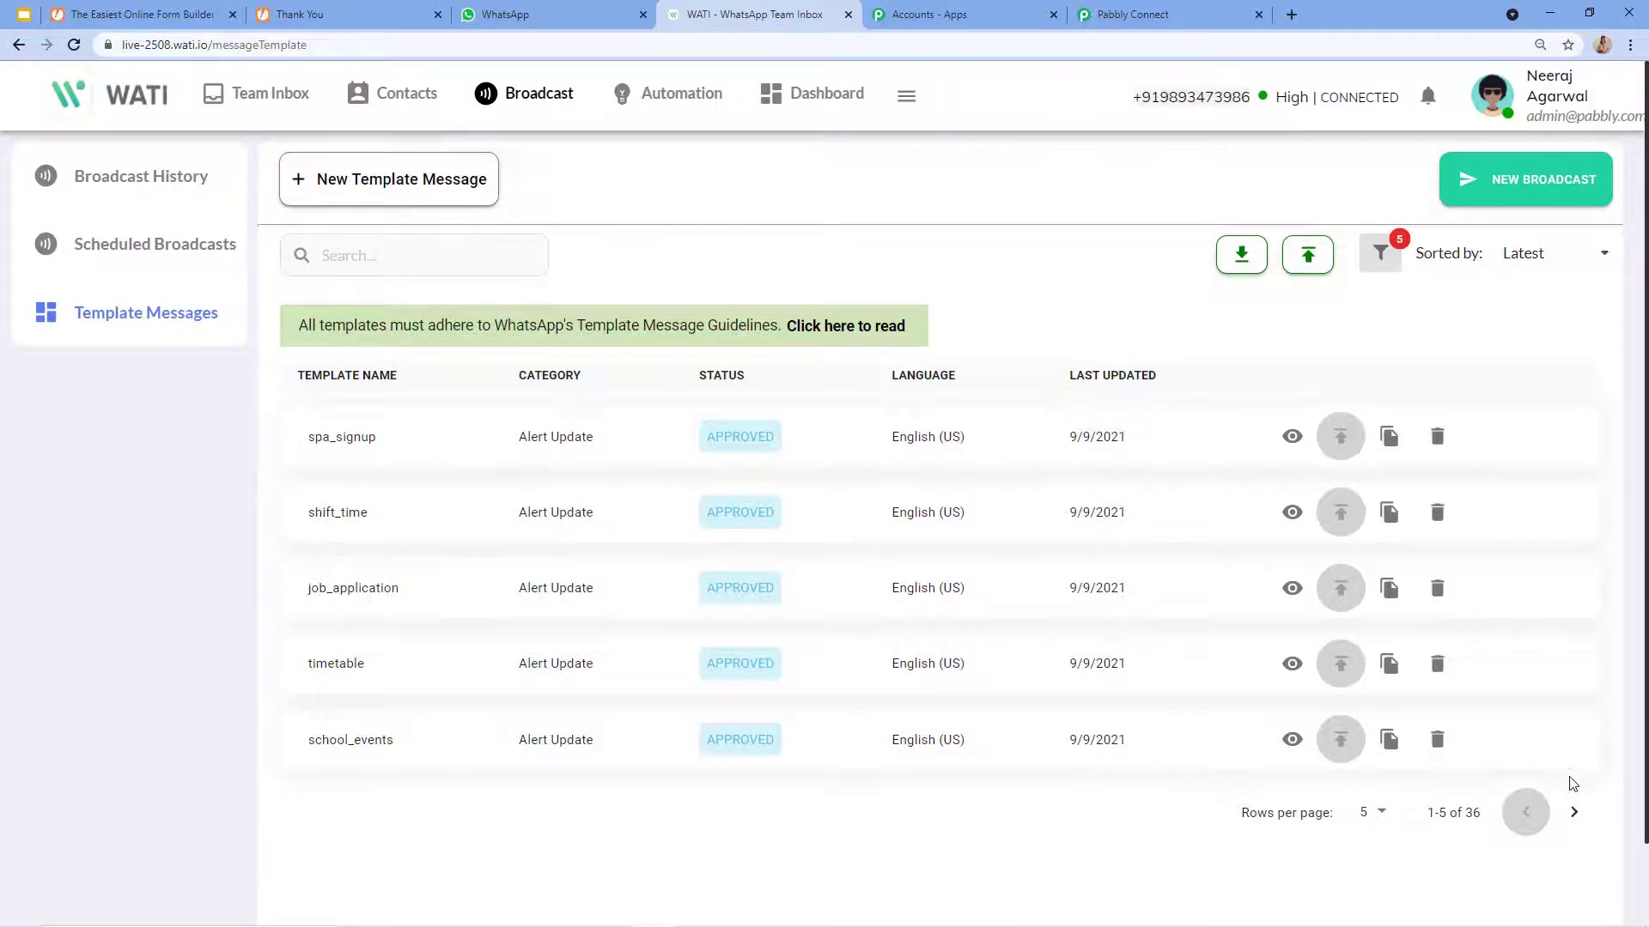
pyautogui.click(1575, 811)
pyautogui.click(1575, 811)
pyautogui.click(1575, 811)
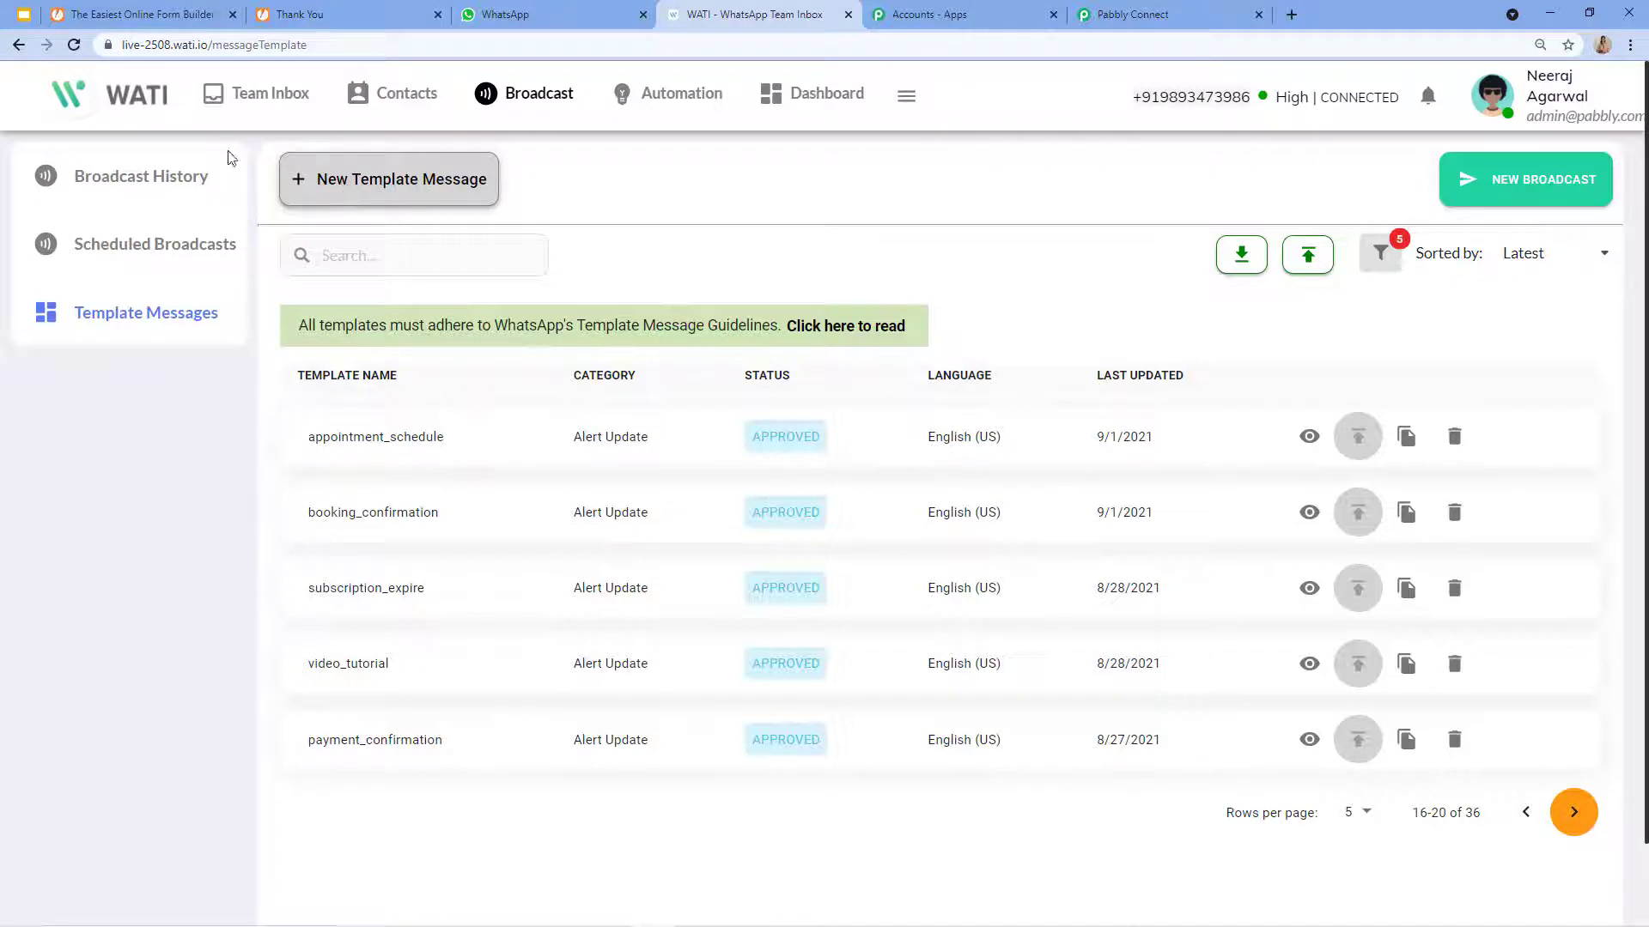
# - Examine the form for a new template message, from Category to the Body and Buttons sections, and close it without saving
pyautogui.click(446, 190)
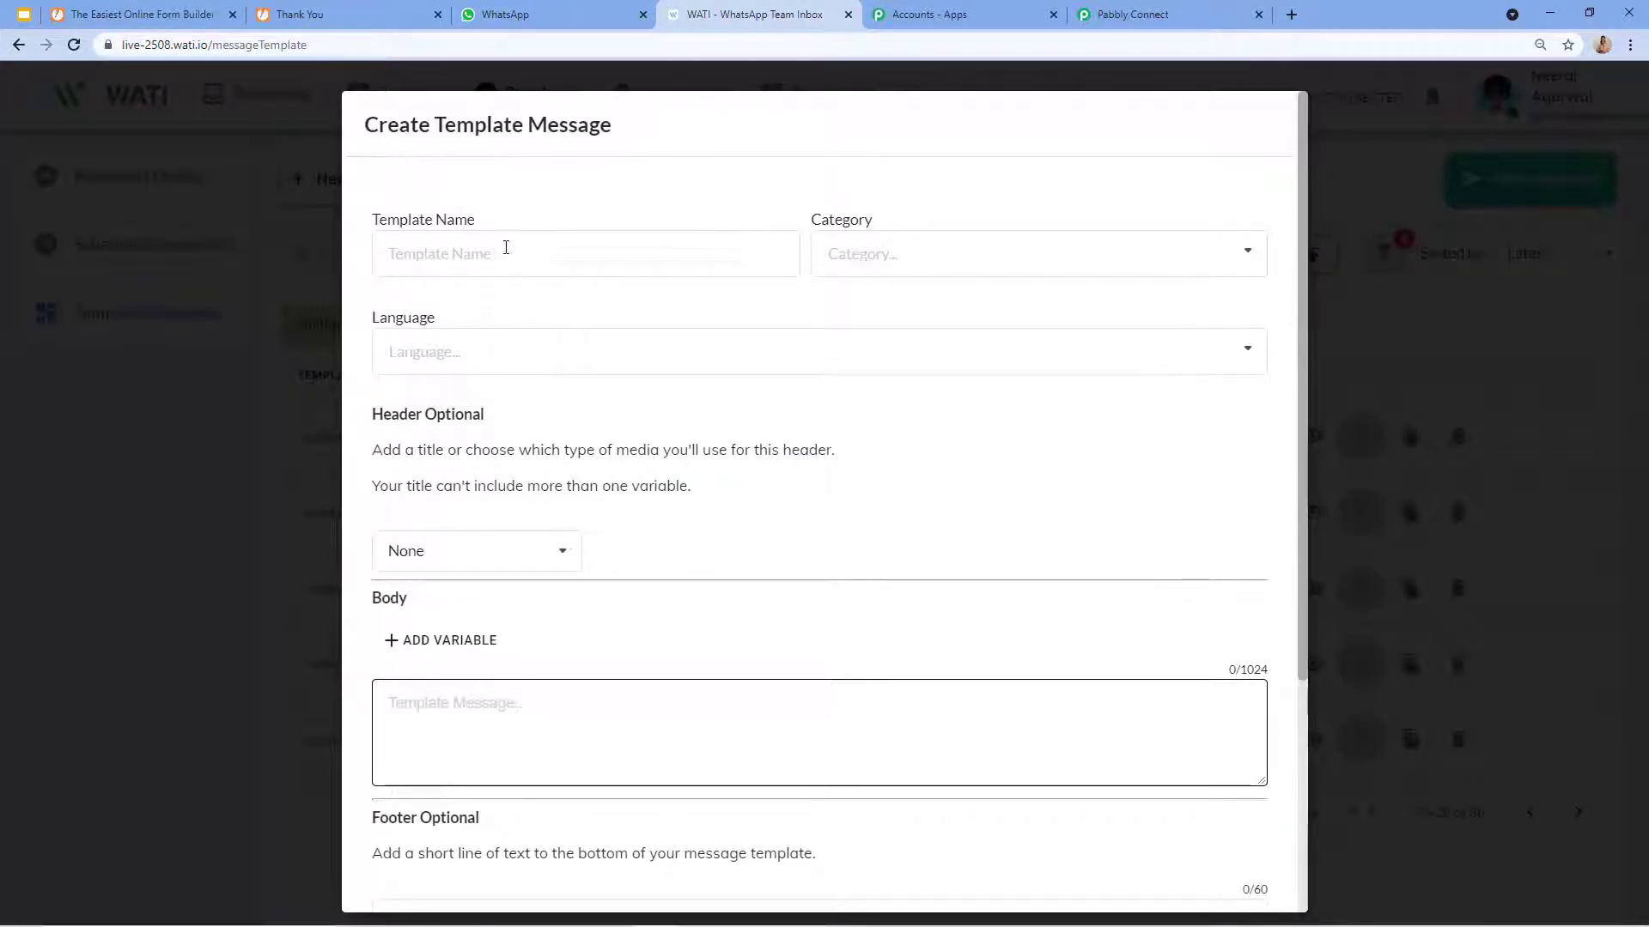
pyautogui.click(874, 250)
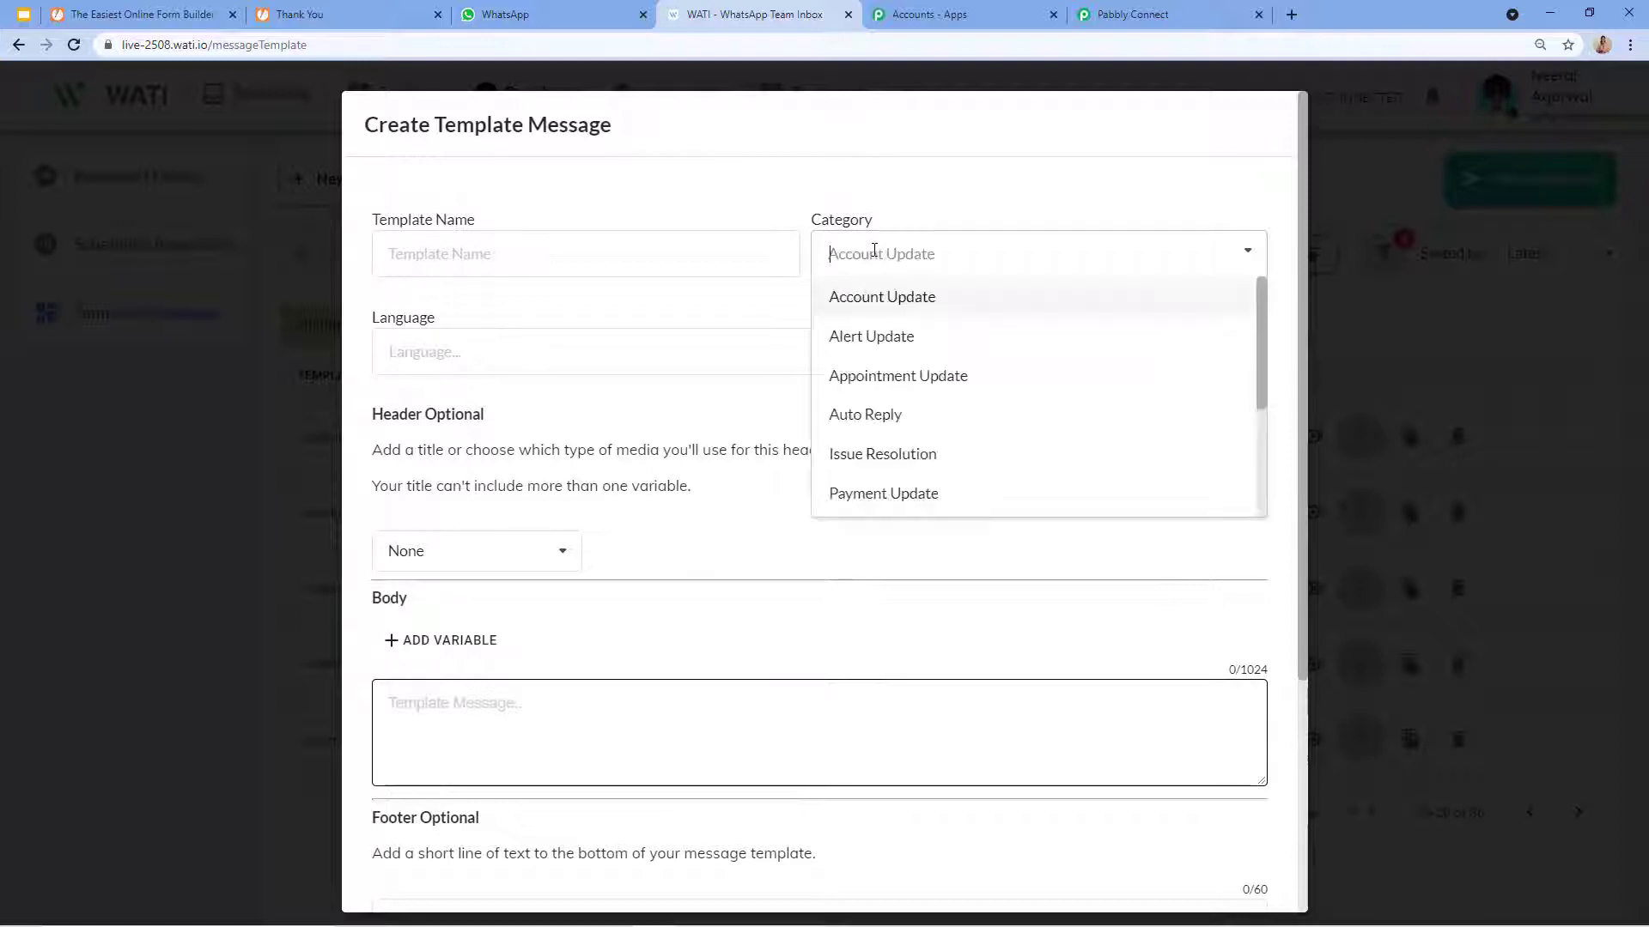
pyautogui.click(815, 215)
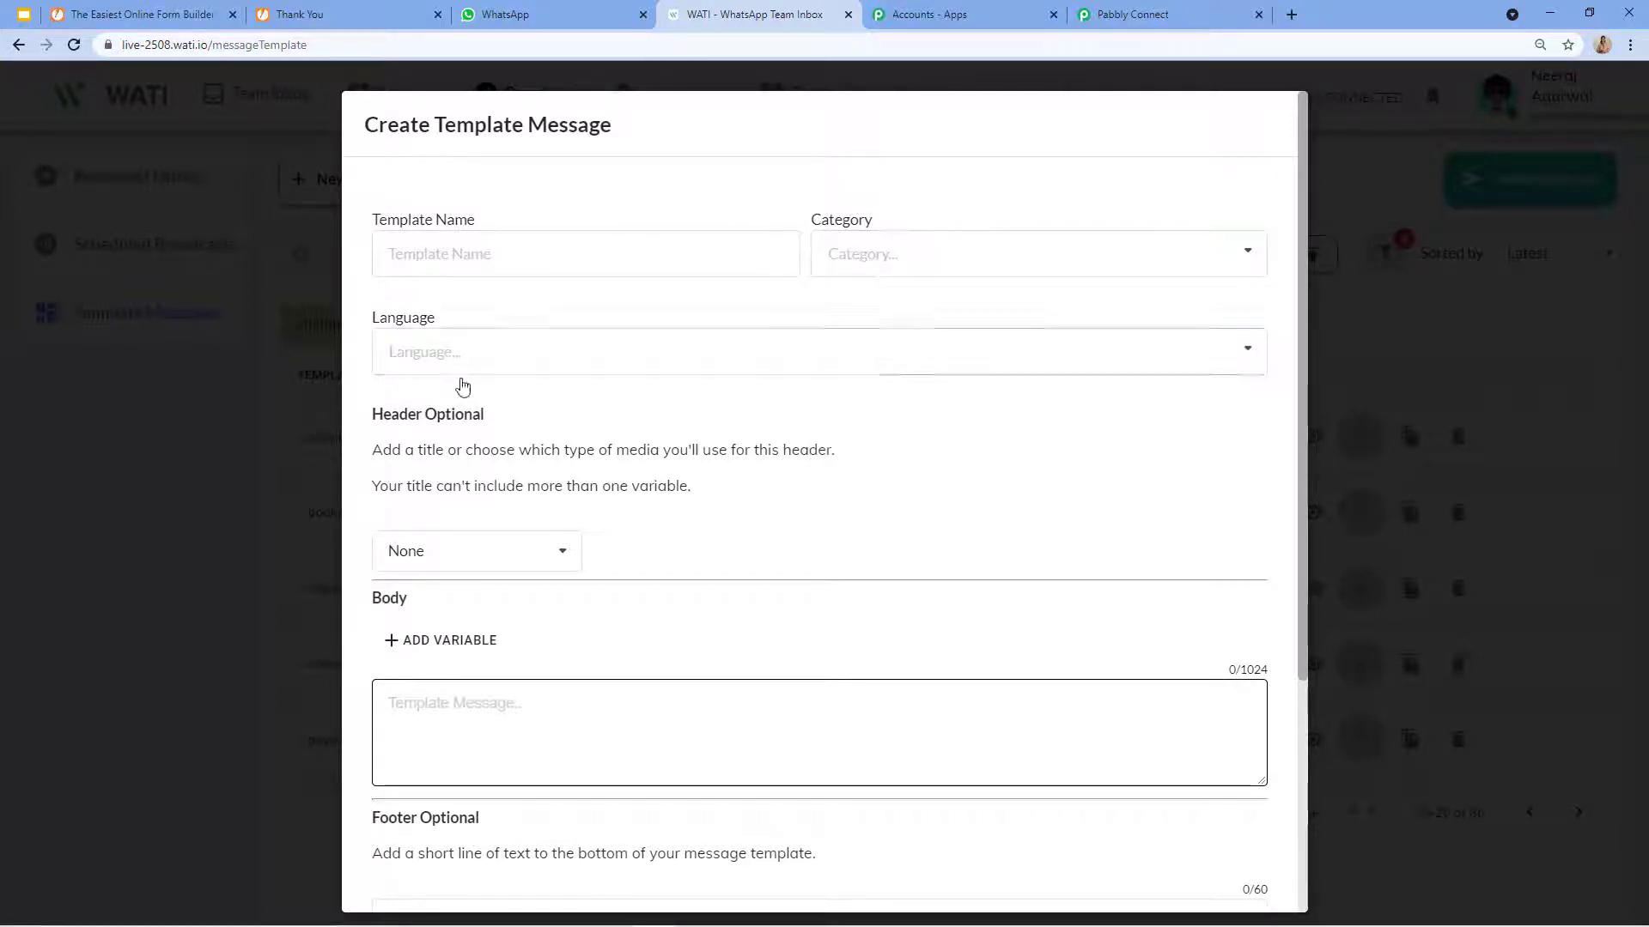
pyautogui.scroll(-2, 471, 507)
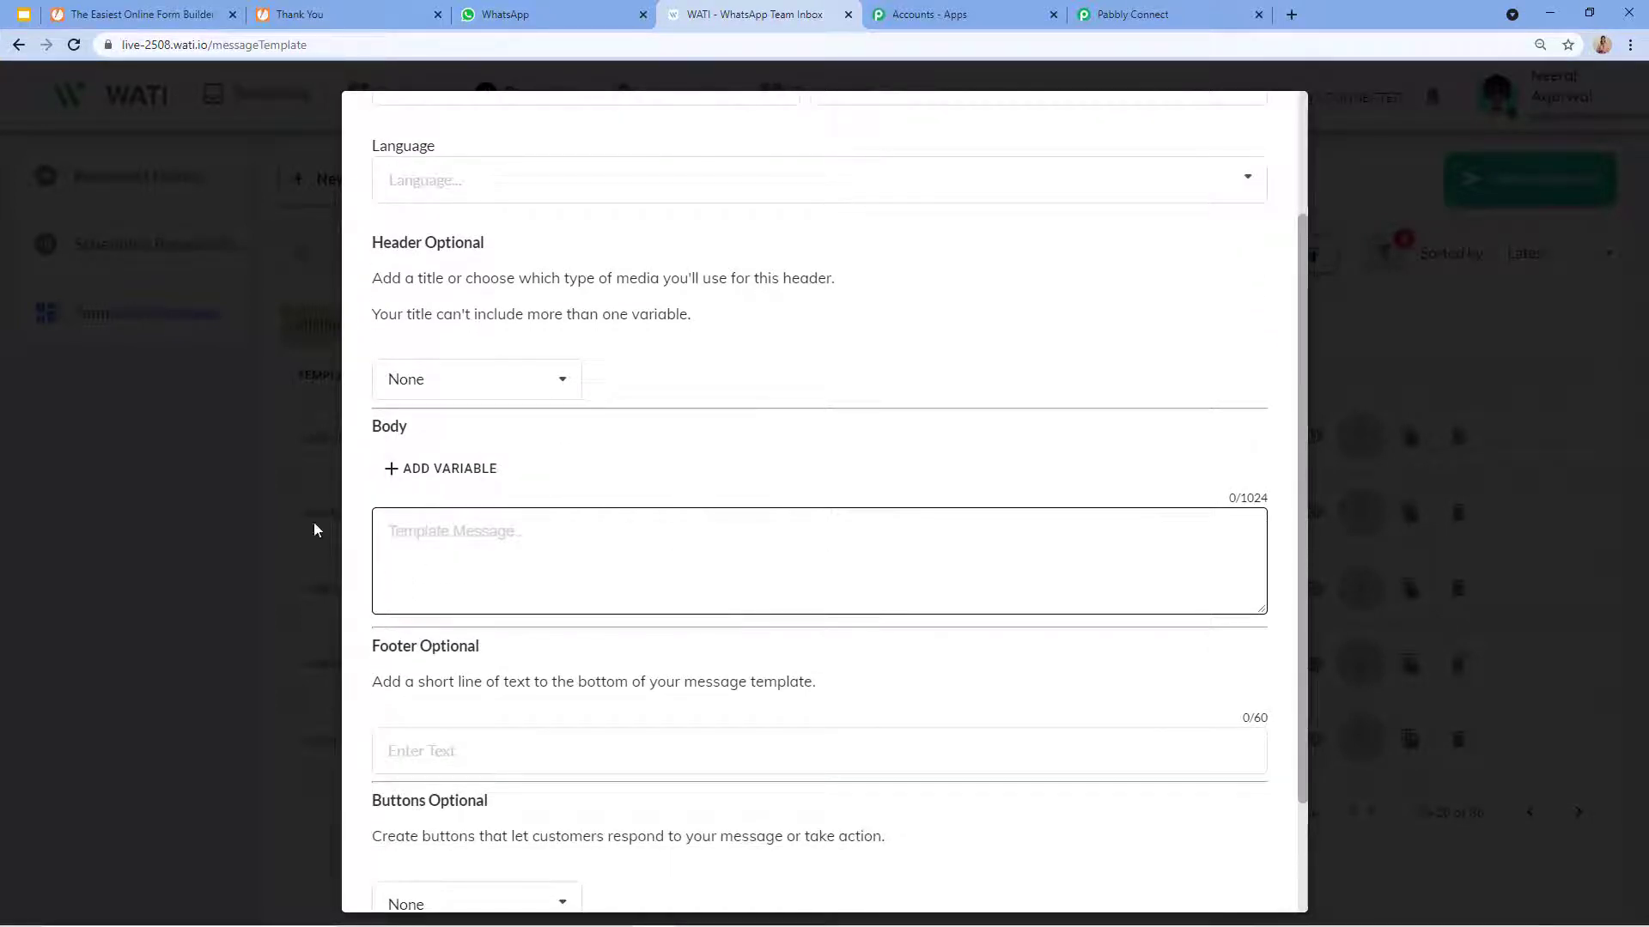
pyautogui.moveTo(1269, 616); pyautogui.dragTo(1296, 797)
pyautogui.scroll(-3, 1115, 375)
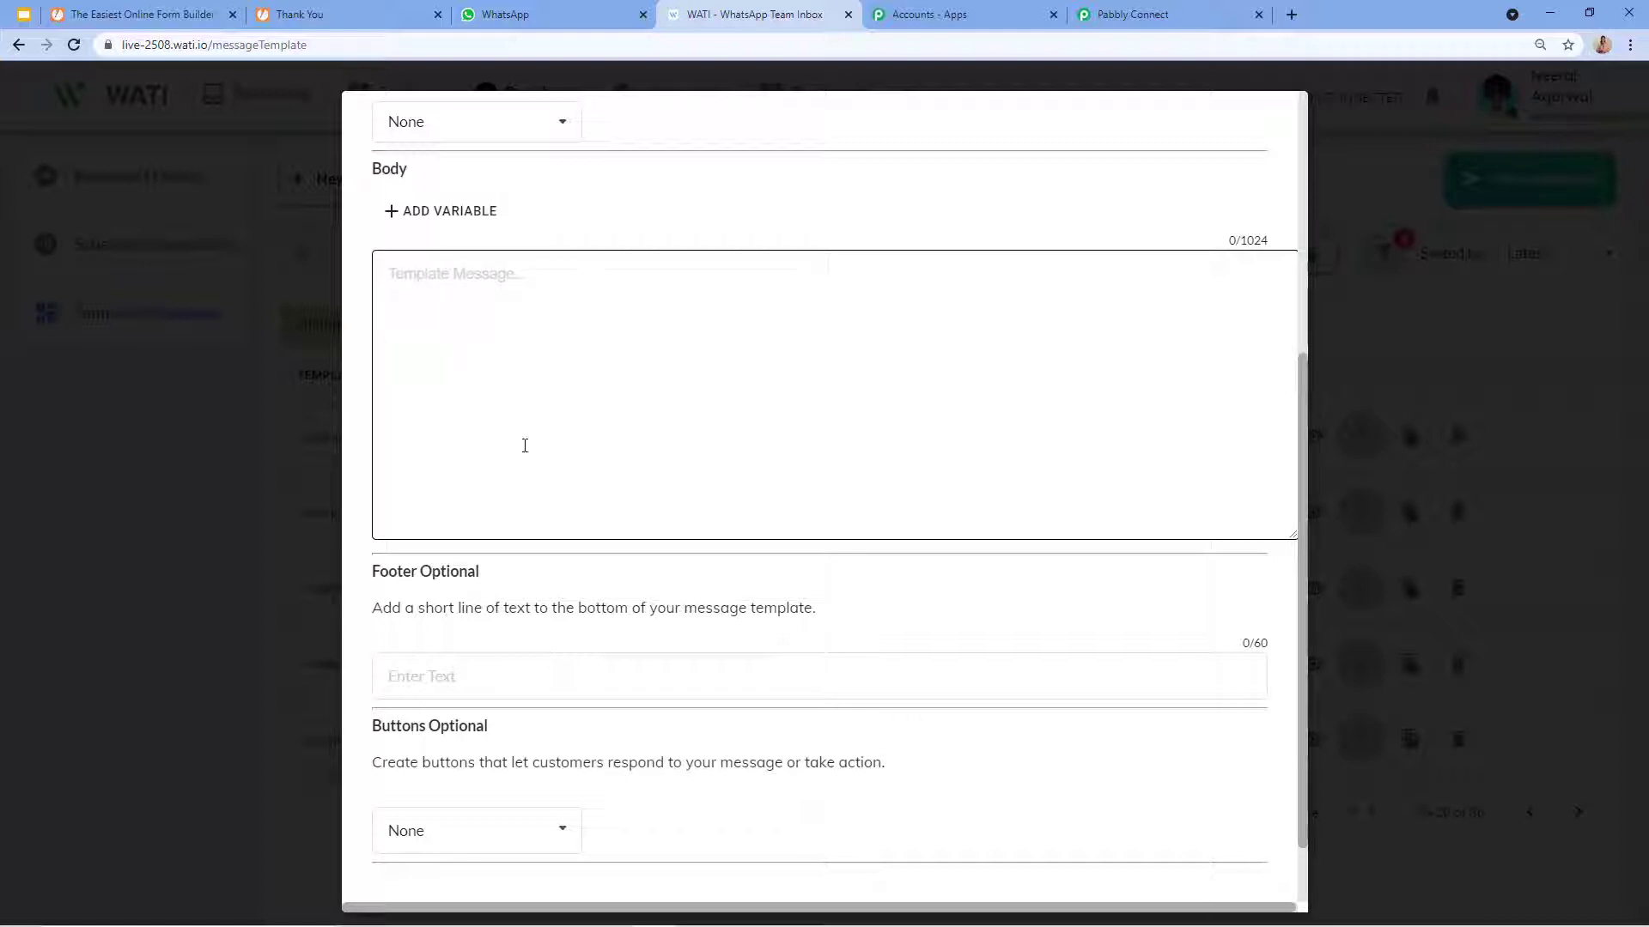
pyautogui.scroll(-1, 924, 320)
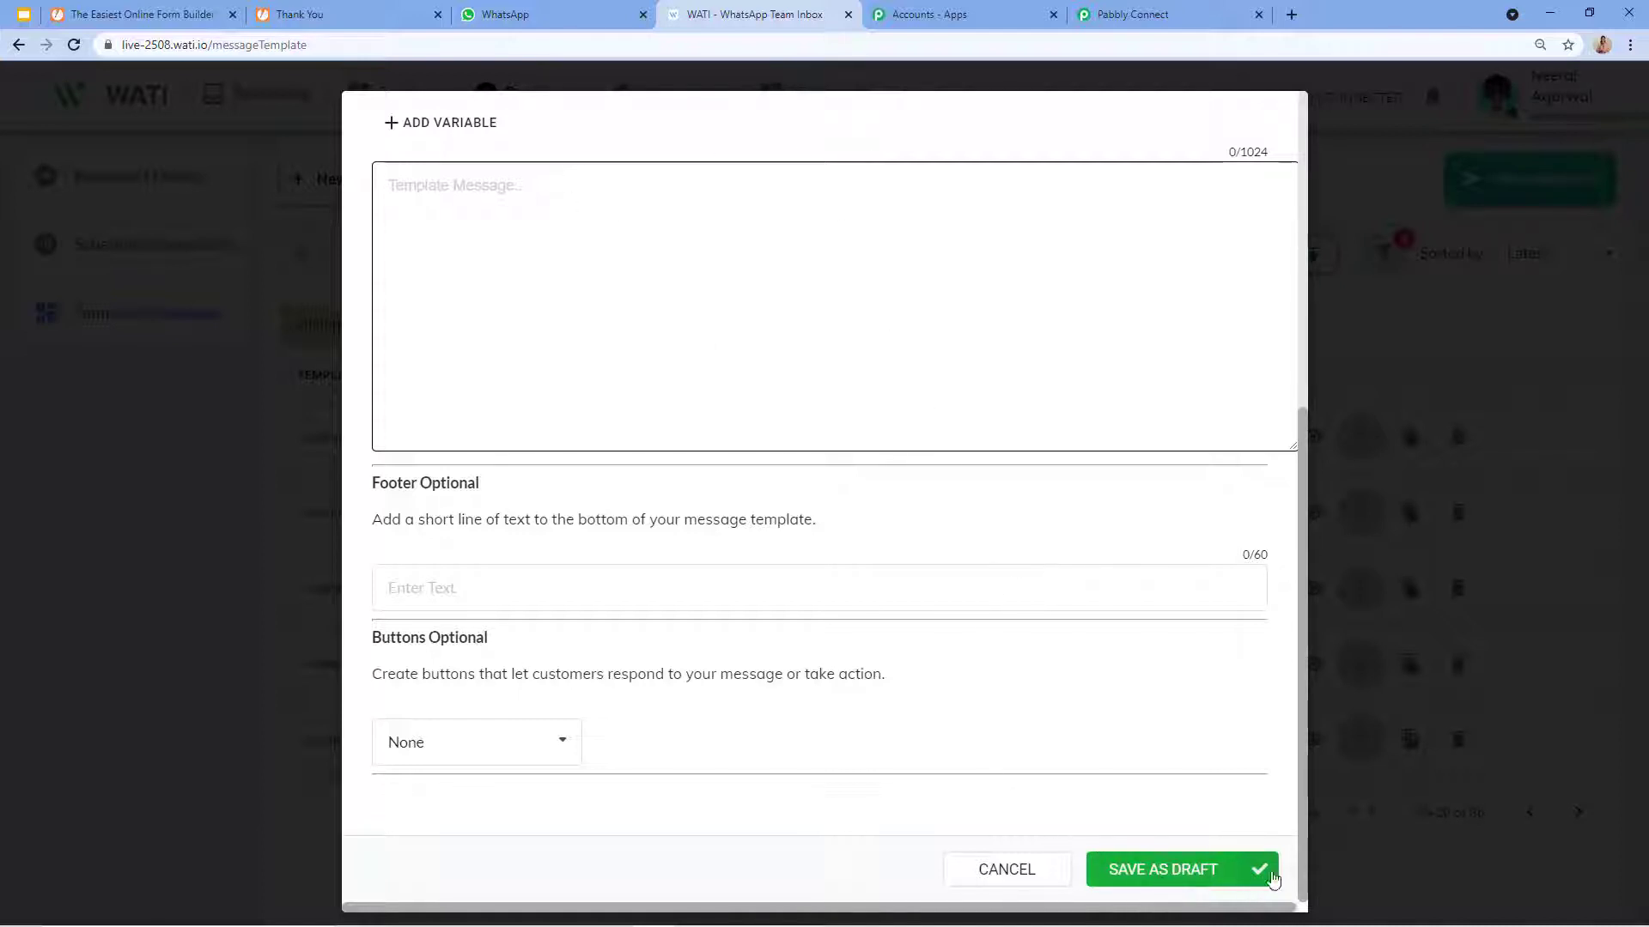
pyautogui.click(1508, 369)
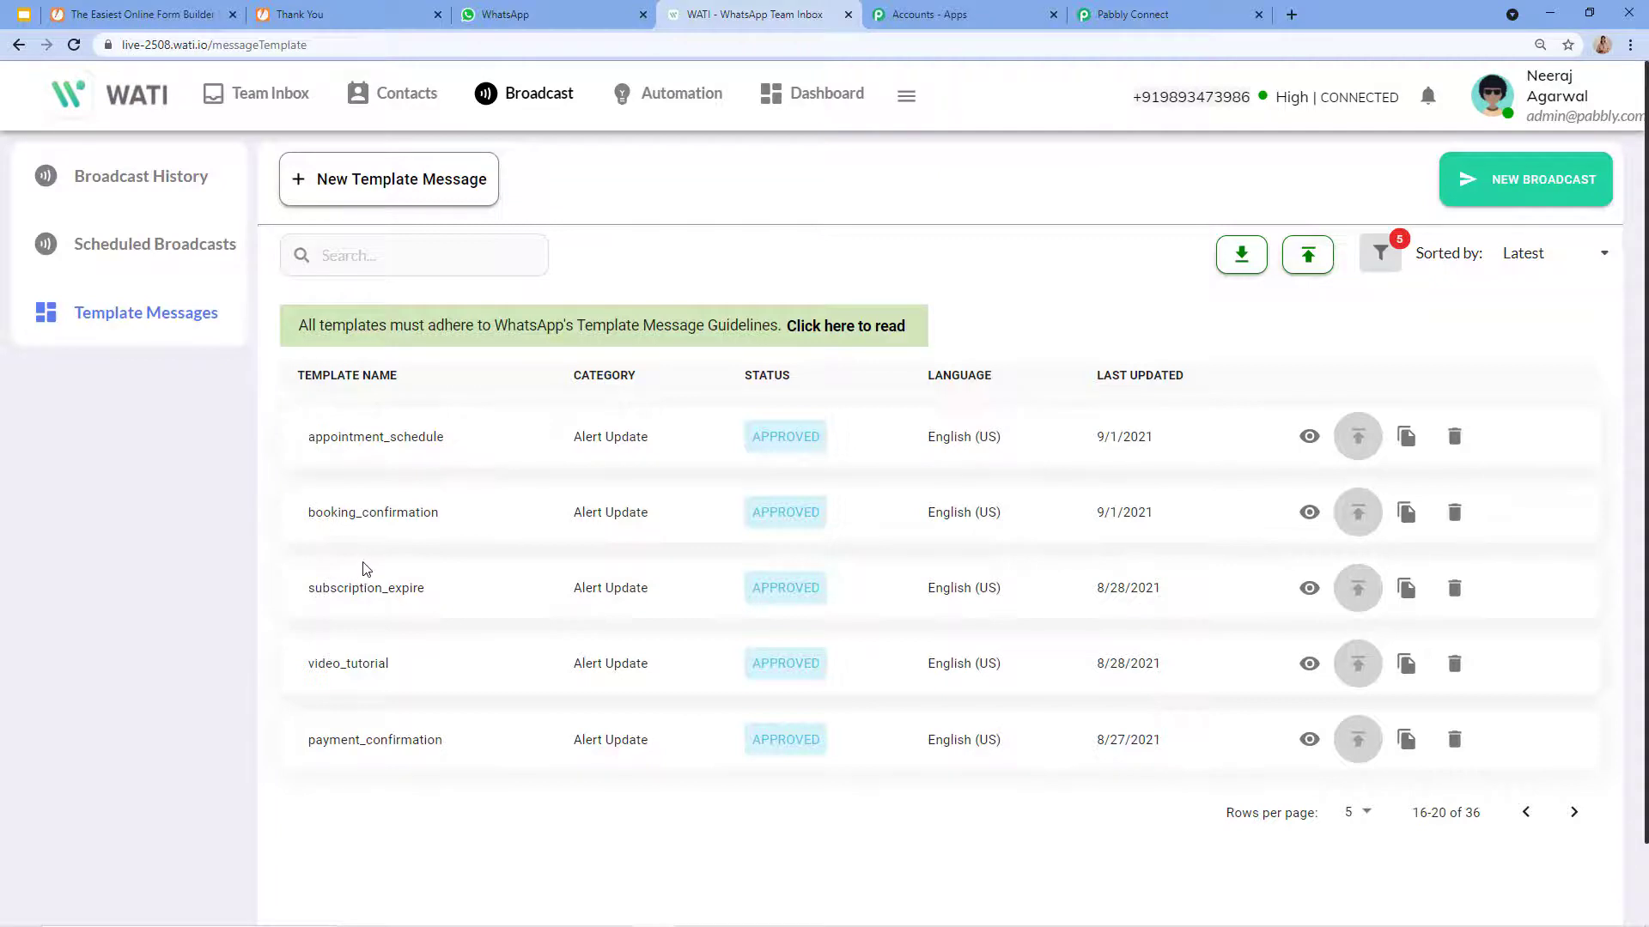
# - View the course_registration template on the following page of templates, enlarging its Body to read the full message and variables
pyautogui.click(1575, 814)
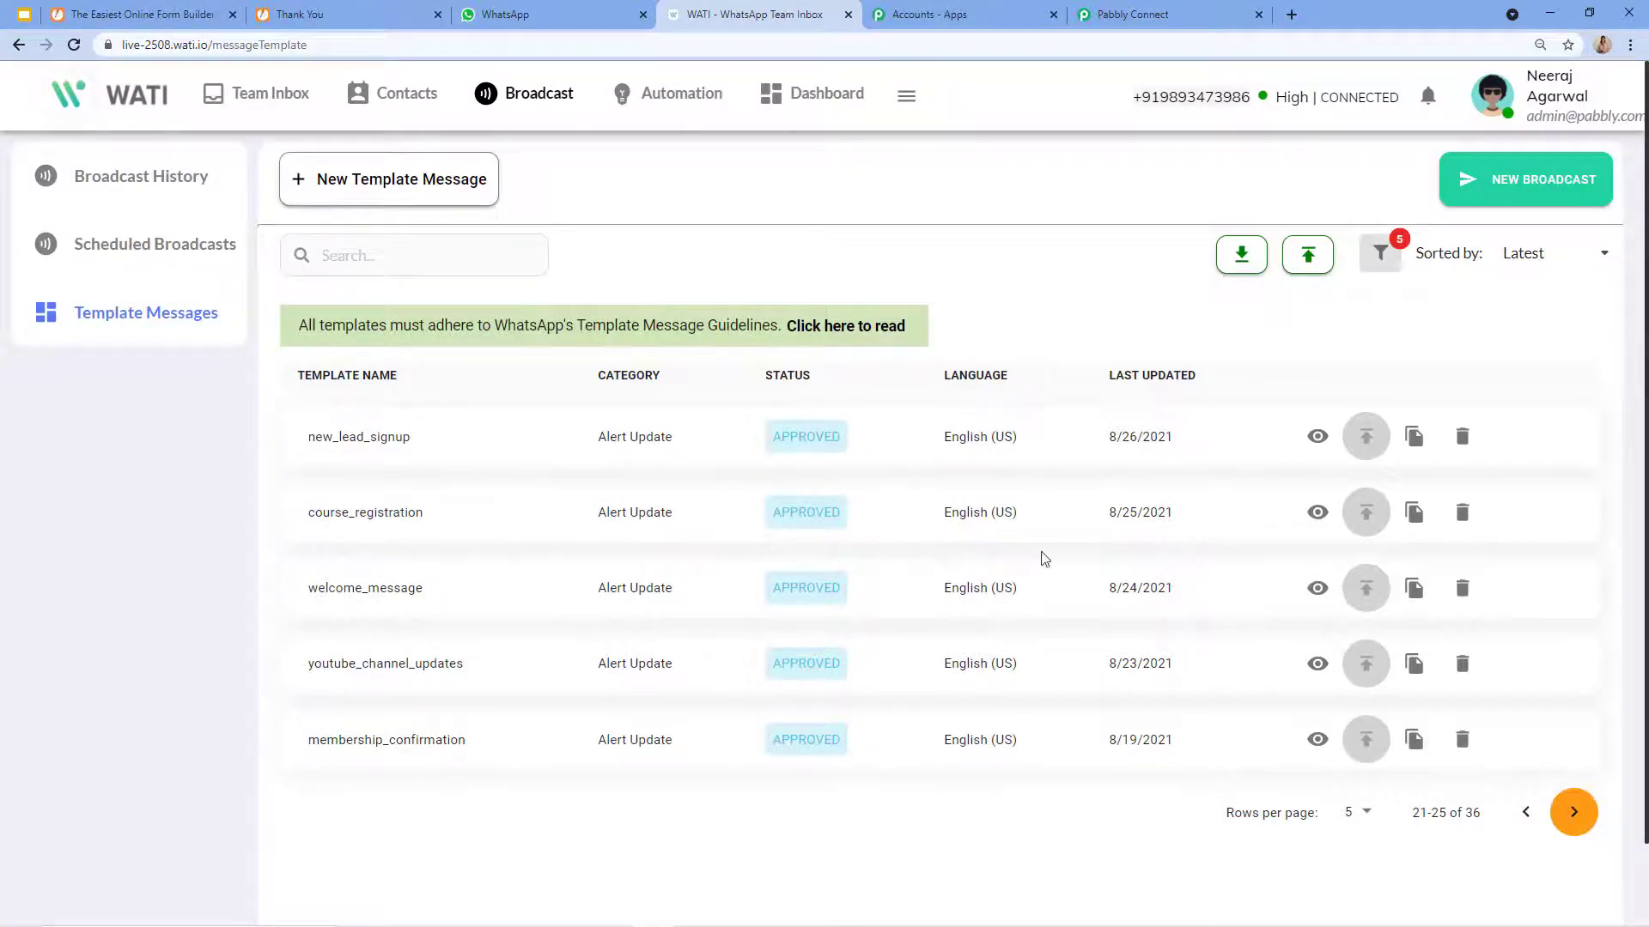
pyautogui.click(1319, 514)
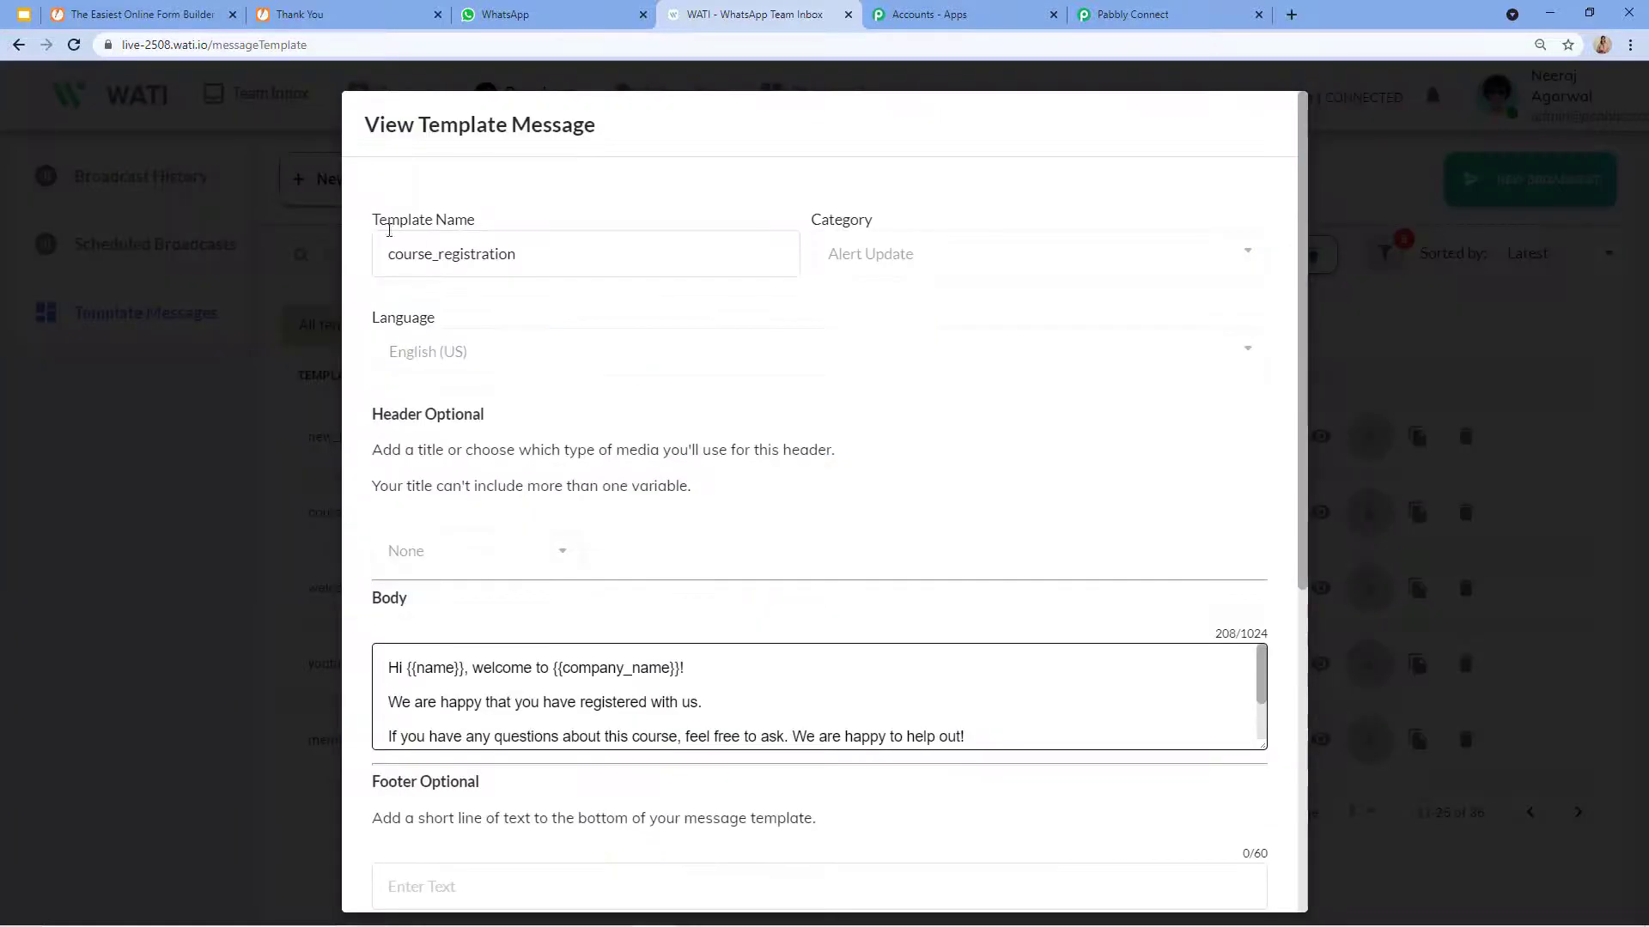
pyautogui.scroll(-2, 601, 481)
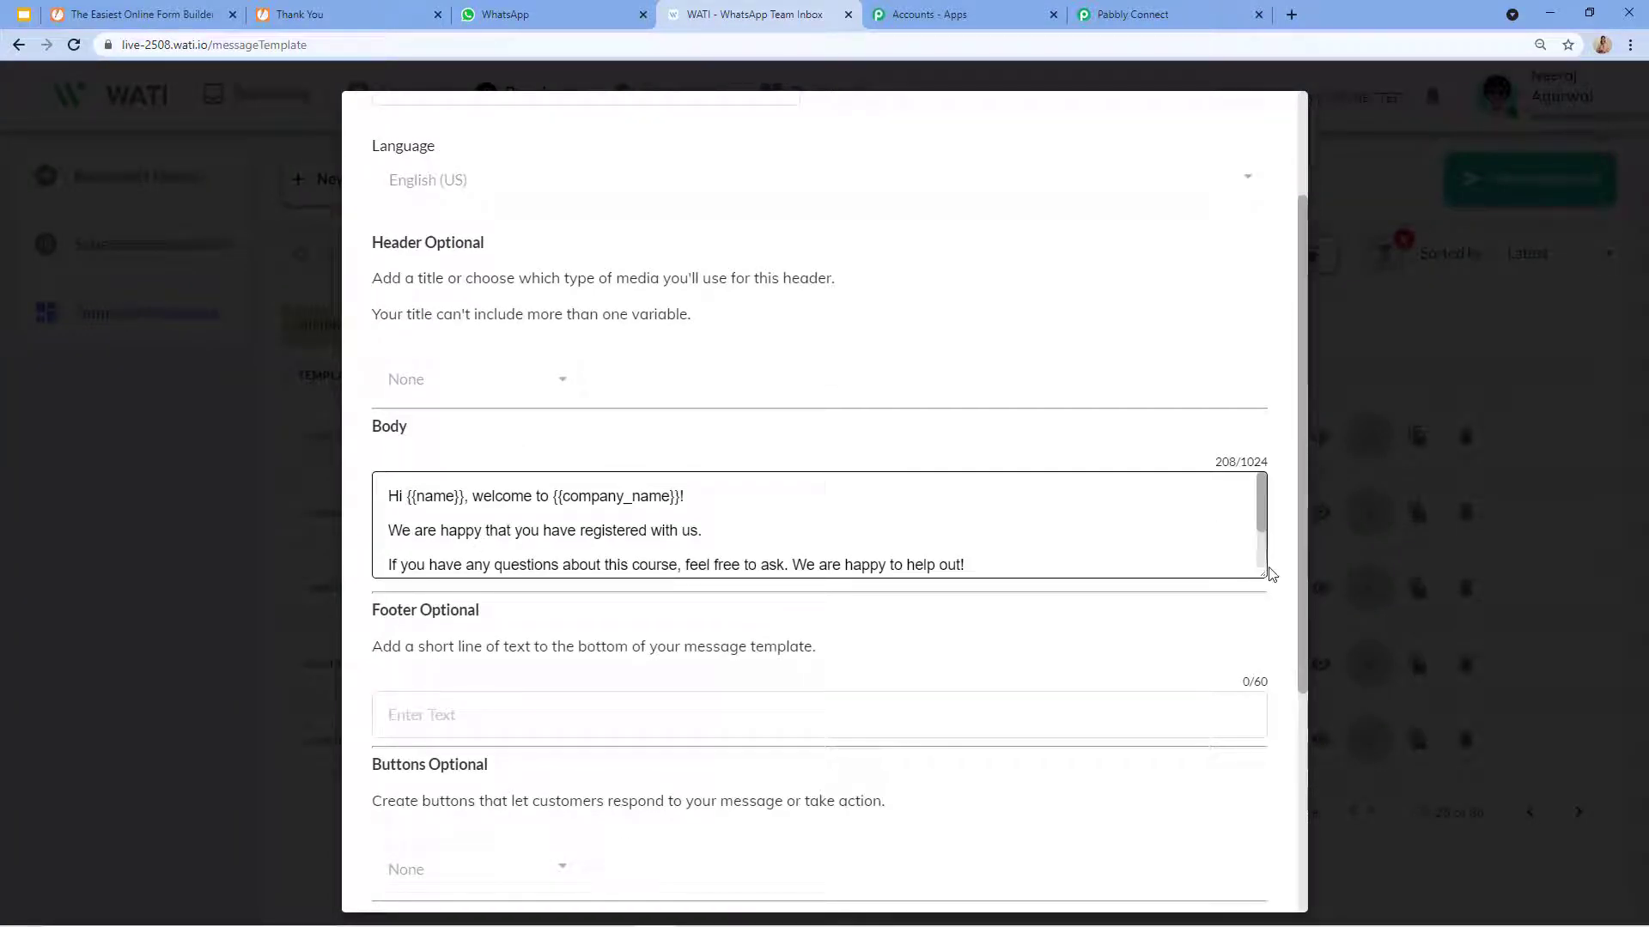
pyautogui.moveTo(1266, 569); pyautogui.dragTo(1288, 912)
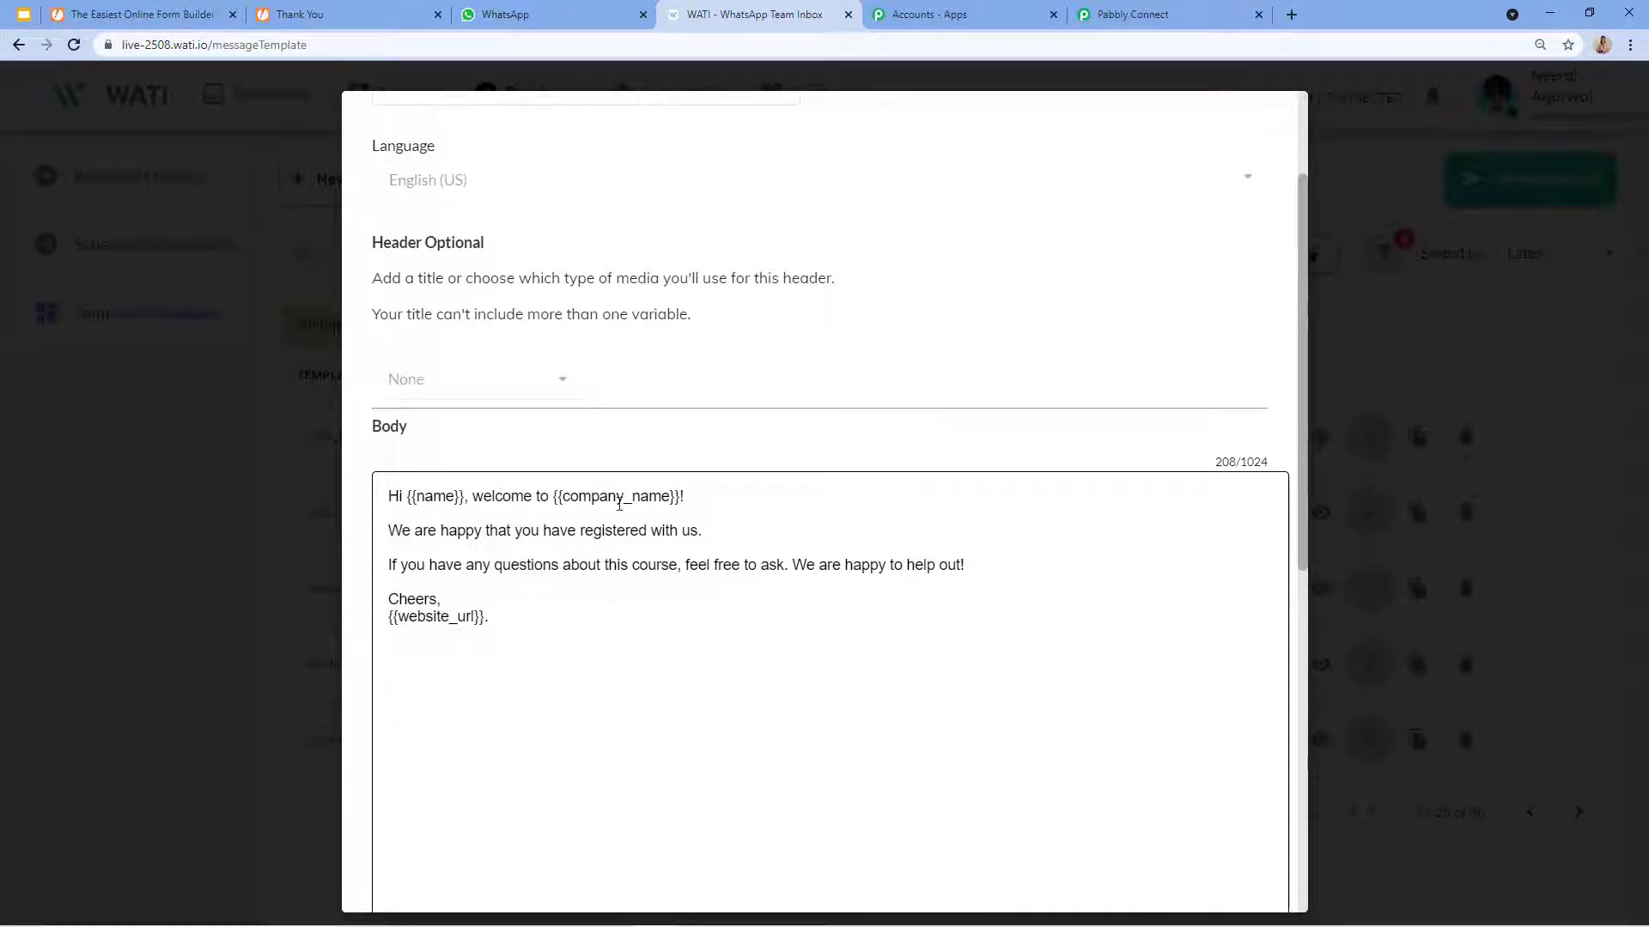
pyautogui.scroll(-1, 509, 504)
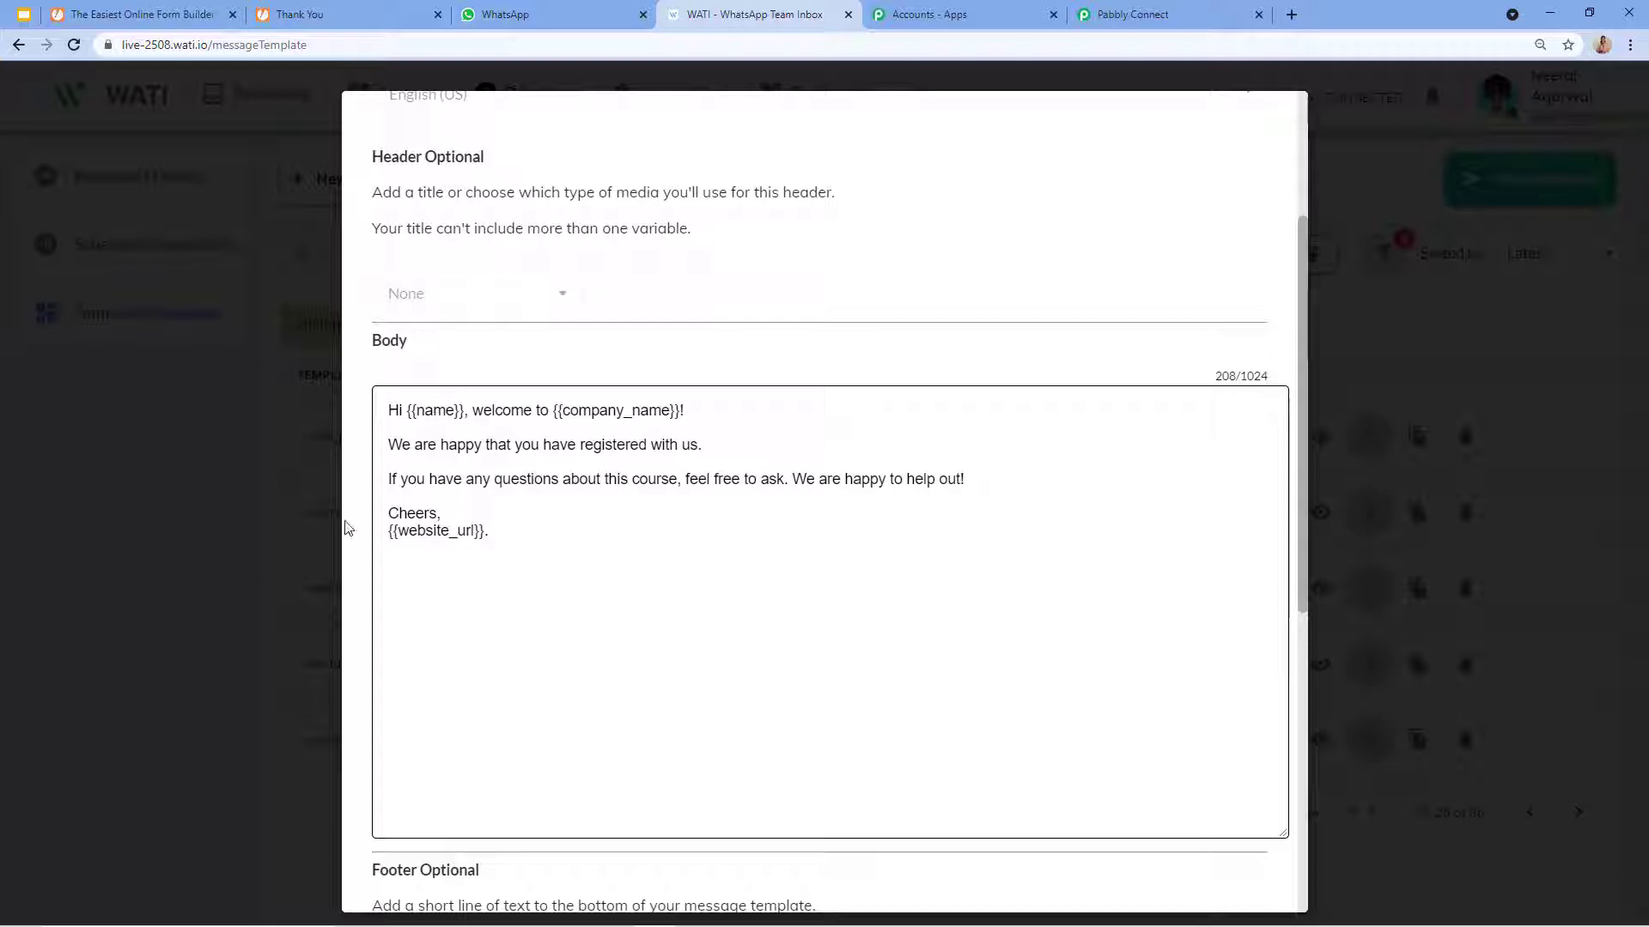
# - Return to Pabbly Connect and set the WATI action's Template to course_registration
pyautogui.click(1150, 14)
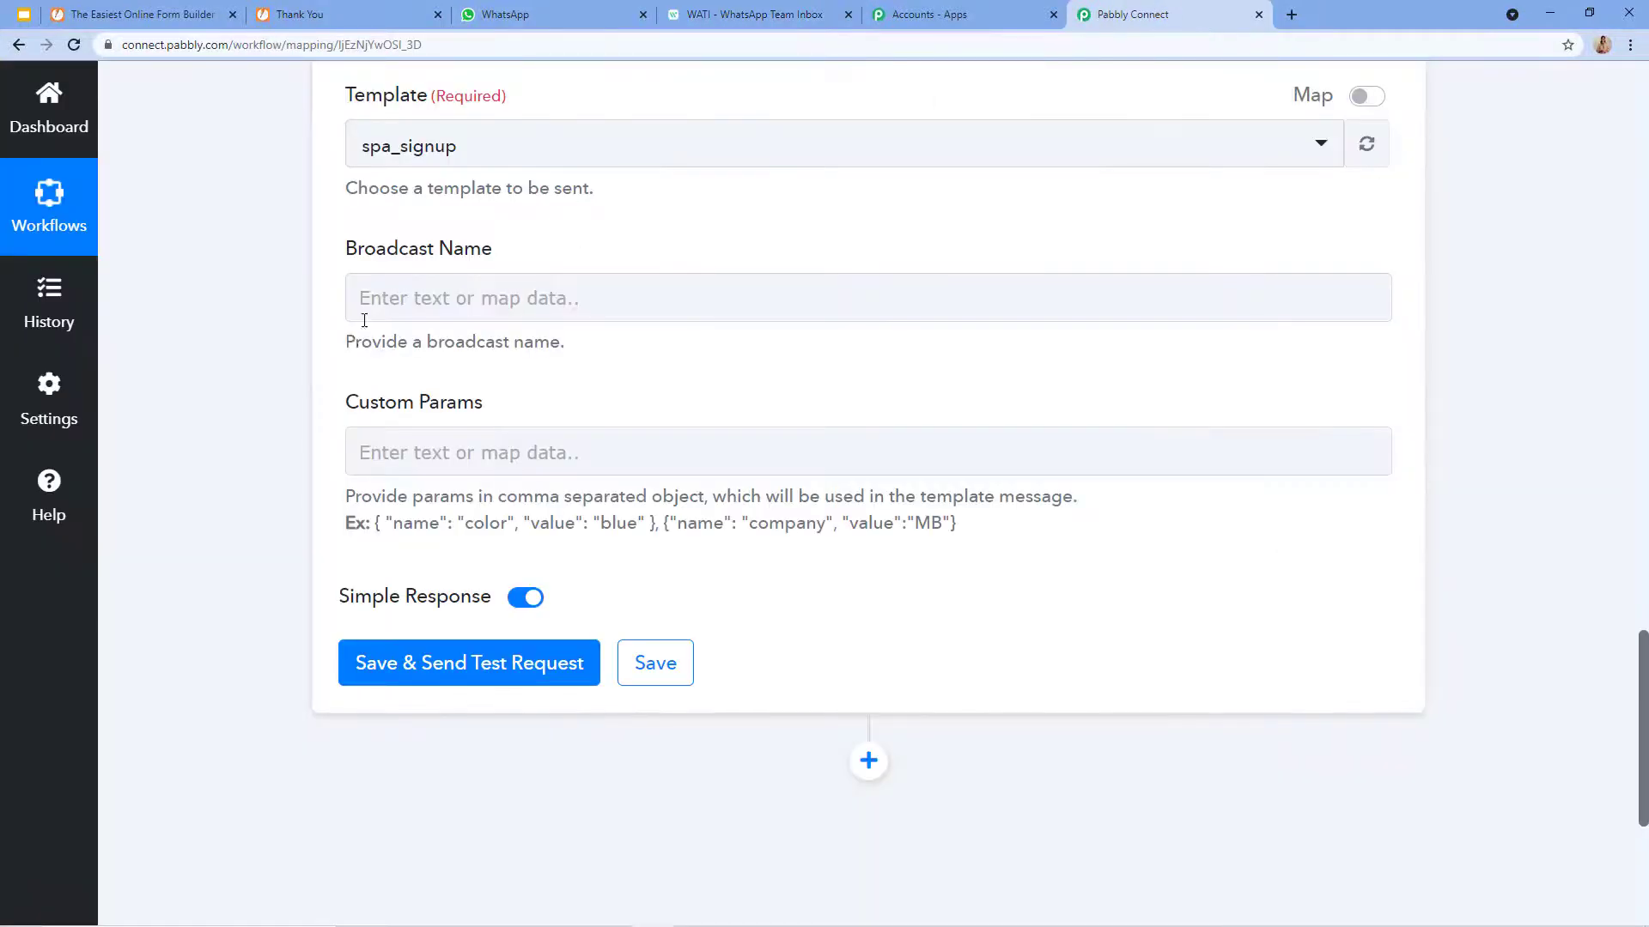
pyautogui.click(450, 160)
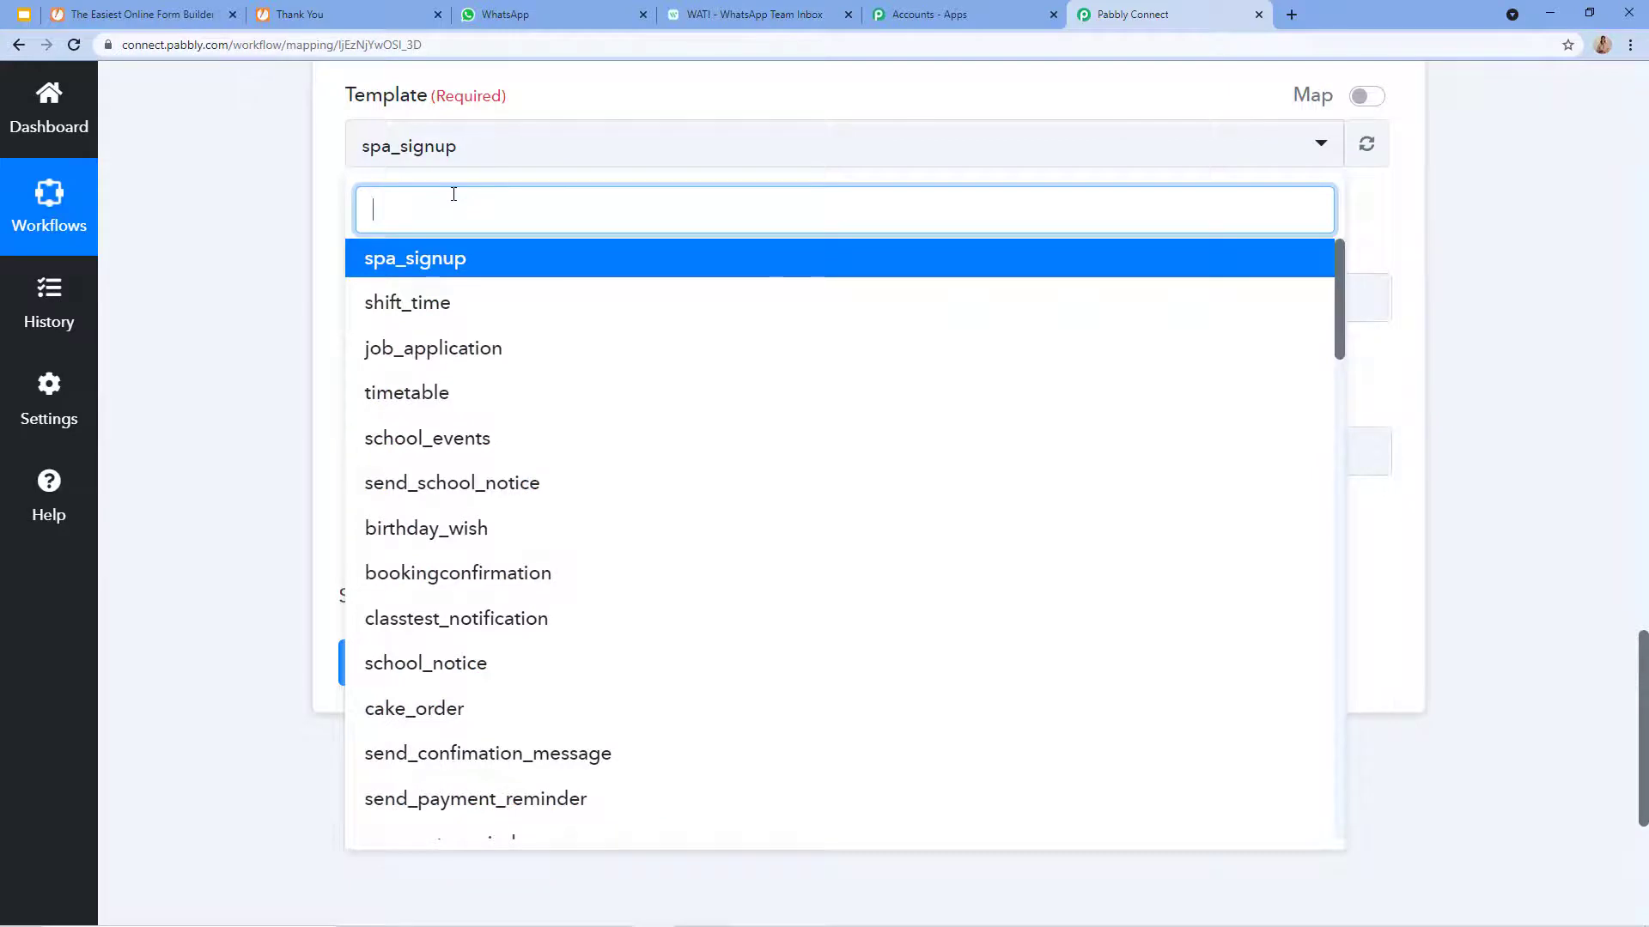
pyautogui.write('cou')
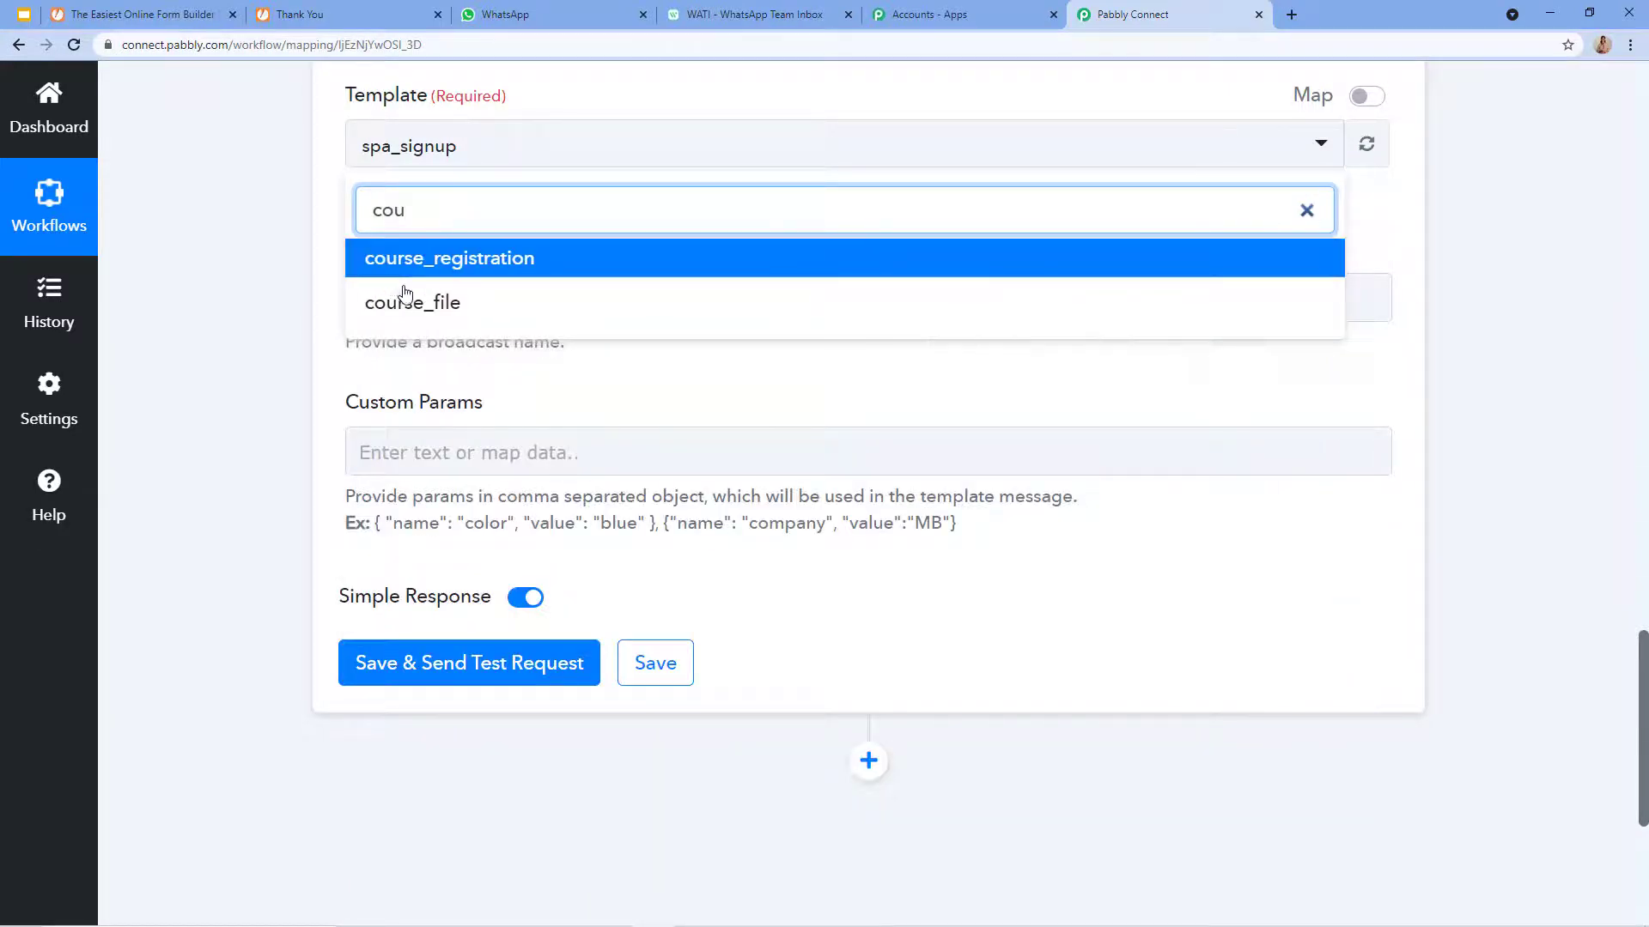
pyautogui.click(438, 265)
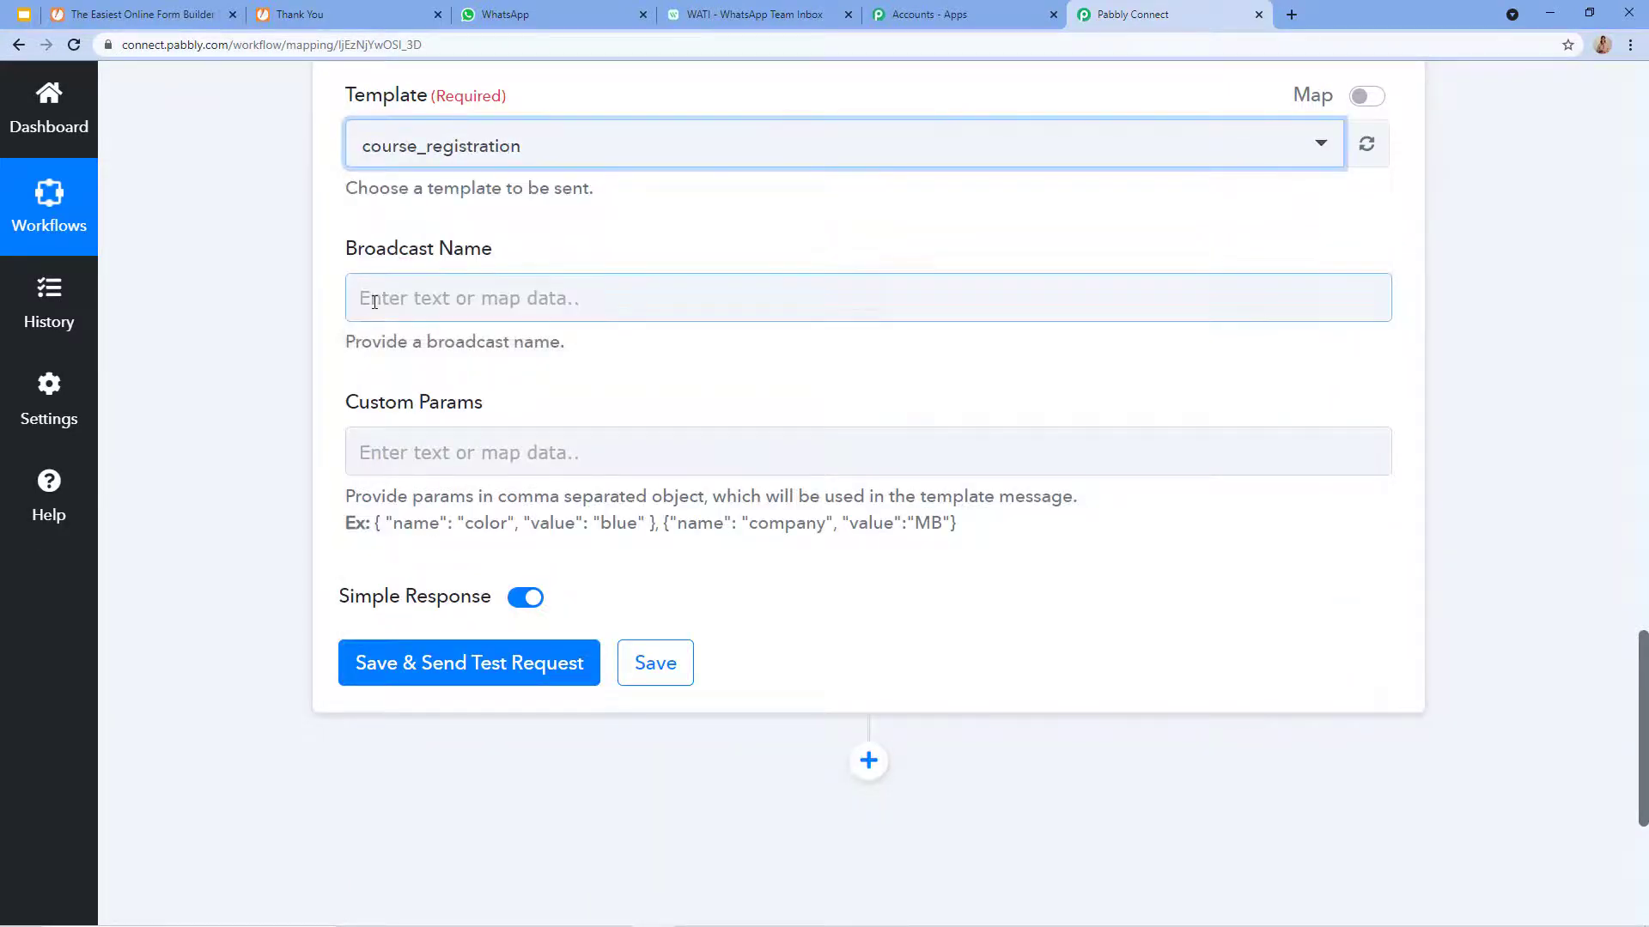
# - Enter "Bold Fitness Gym" as the Broadcast Name of the WATI action
pyautogui.click(438, 298)
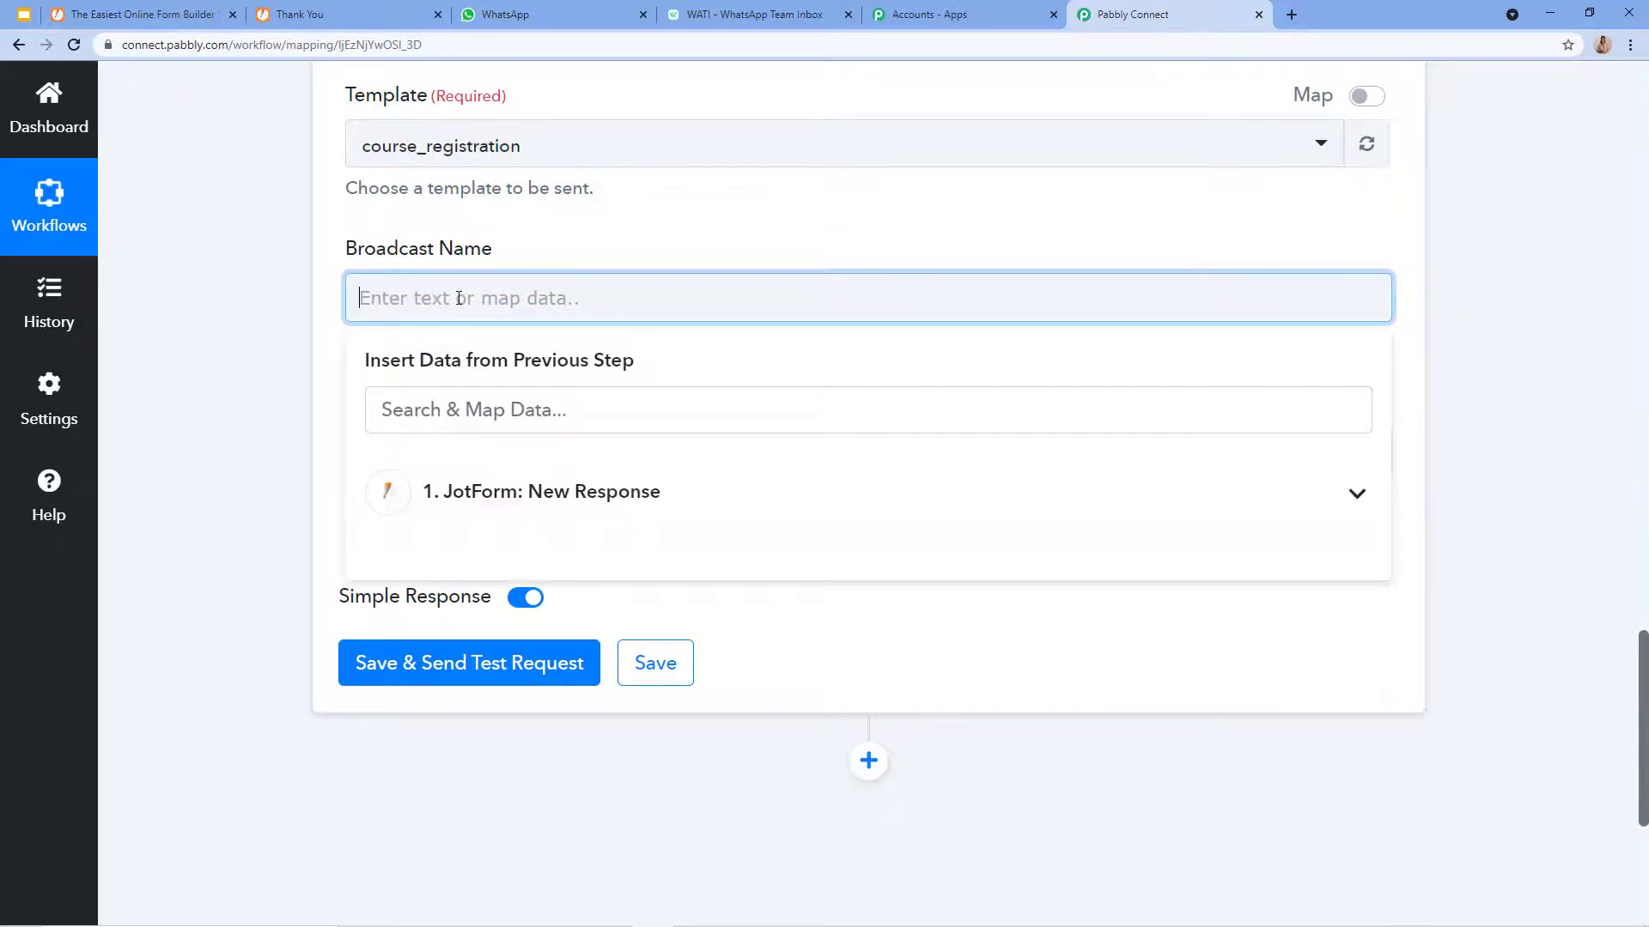
pyautogui.write('bold')
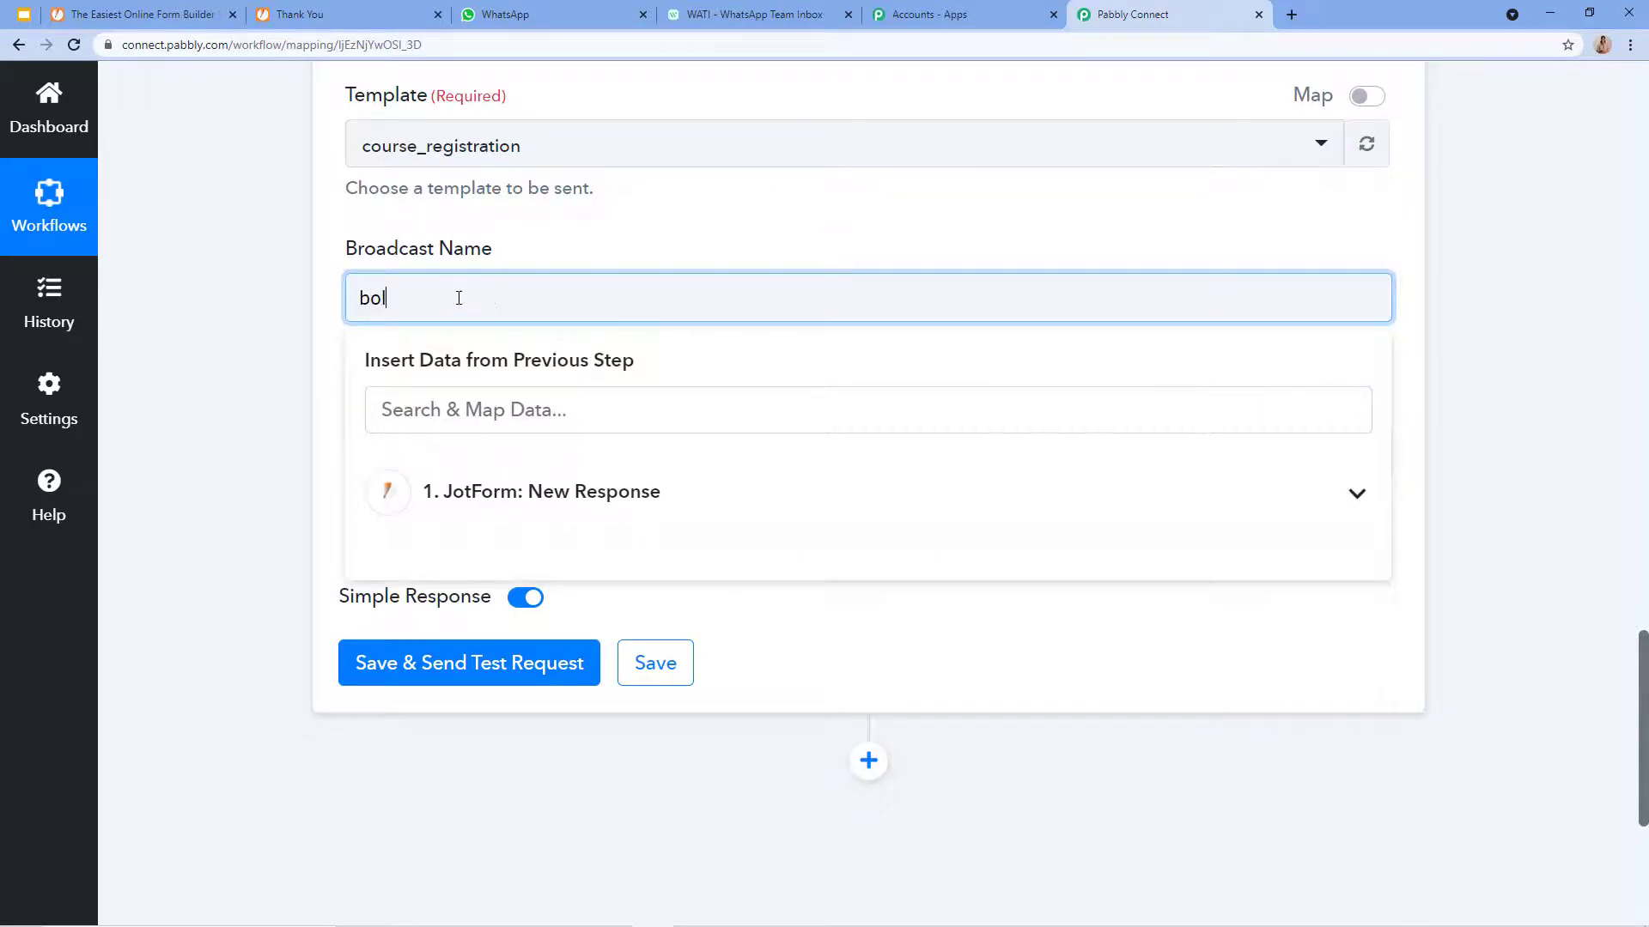
pyautogui.press('BackSpace')
pyautogui.press('BackSpace')
pyautogui.press('BackSpace')
pyautogui.press('BackSpace')
pyautogui.press('BackSpace')
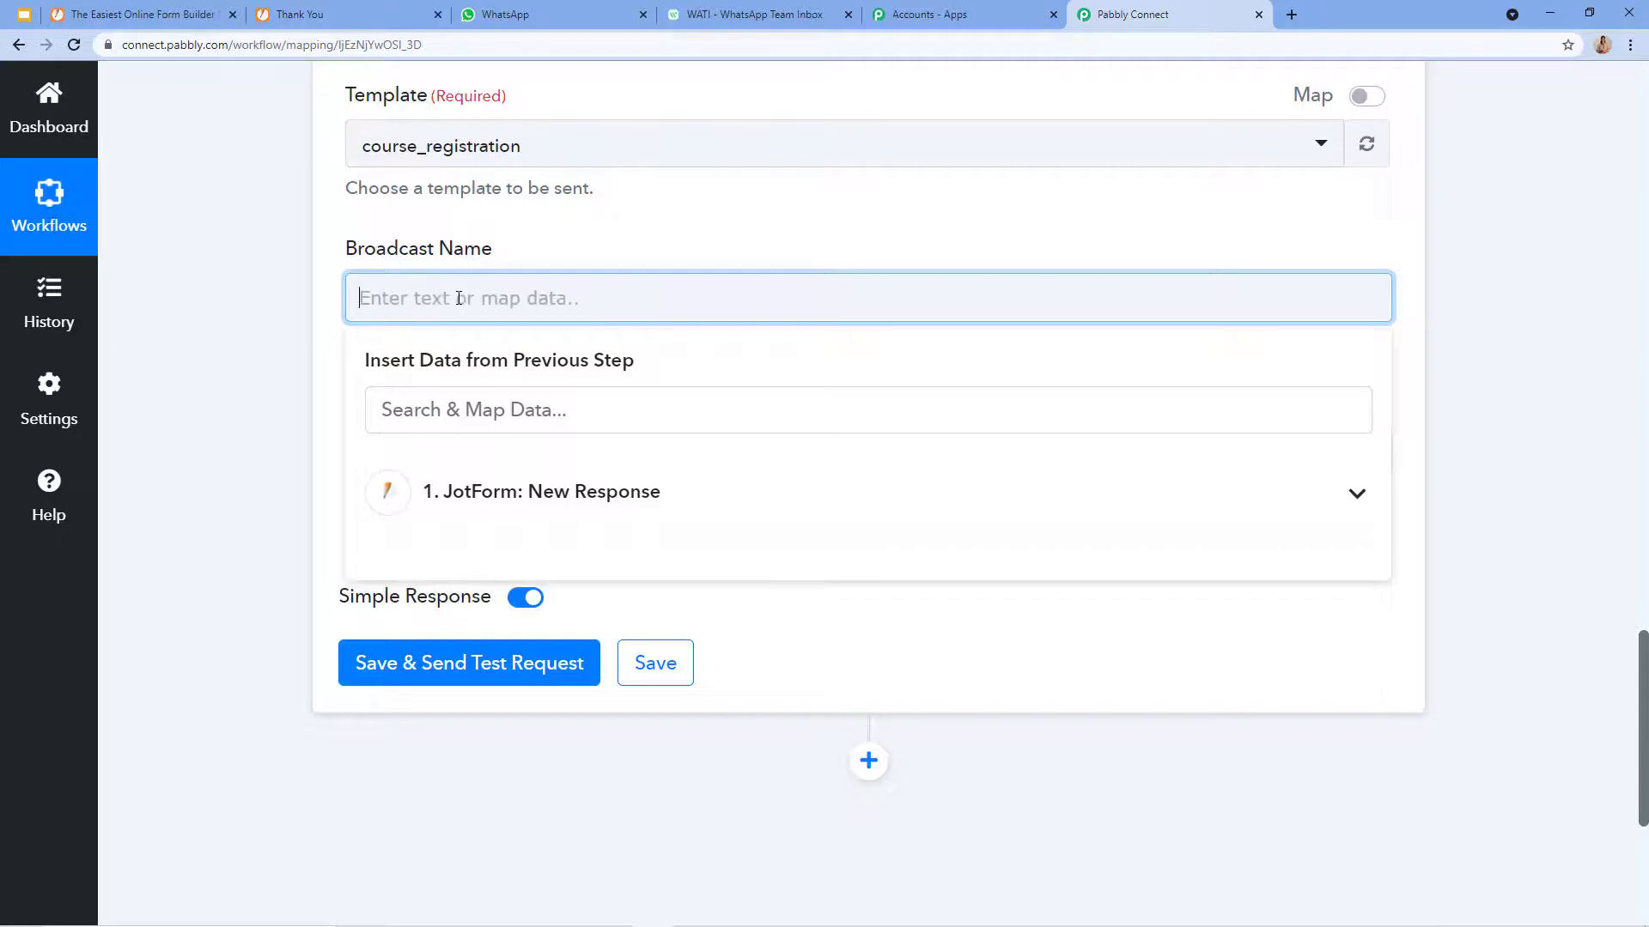
pyautogui.write('Bold ')
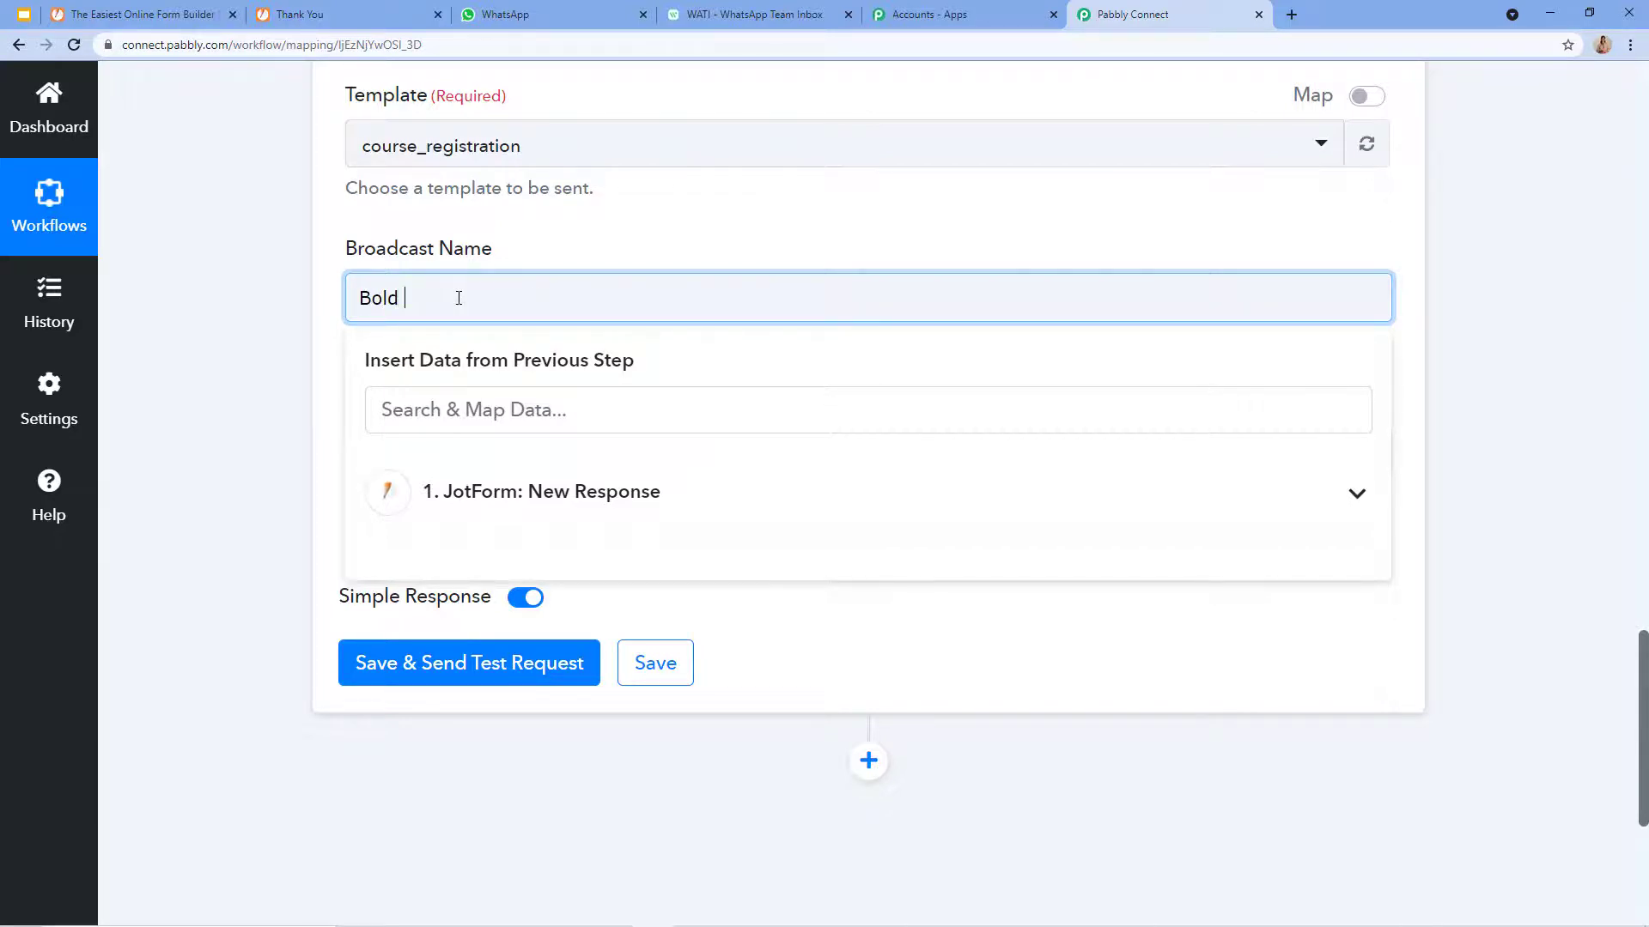
pyautogui.write('Fitness Gym')
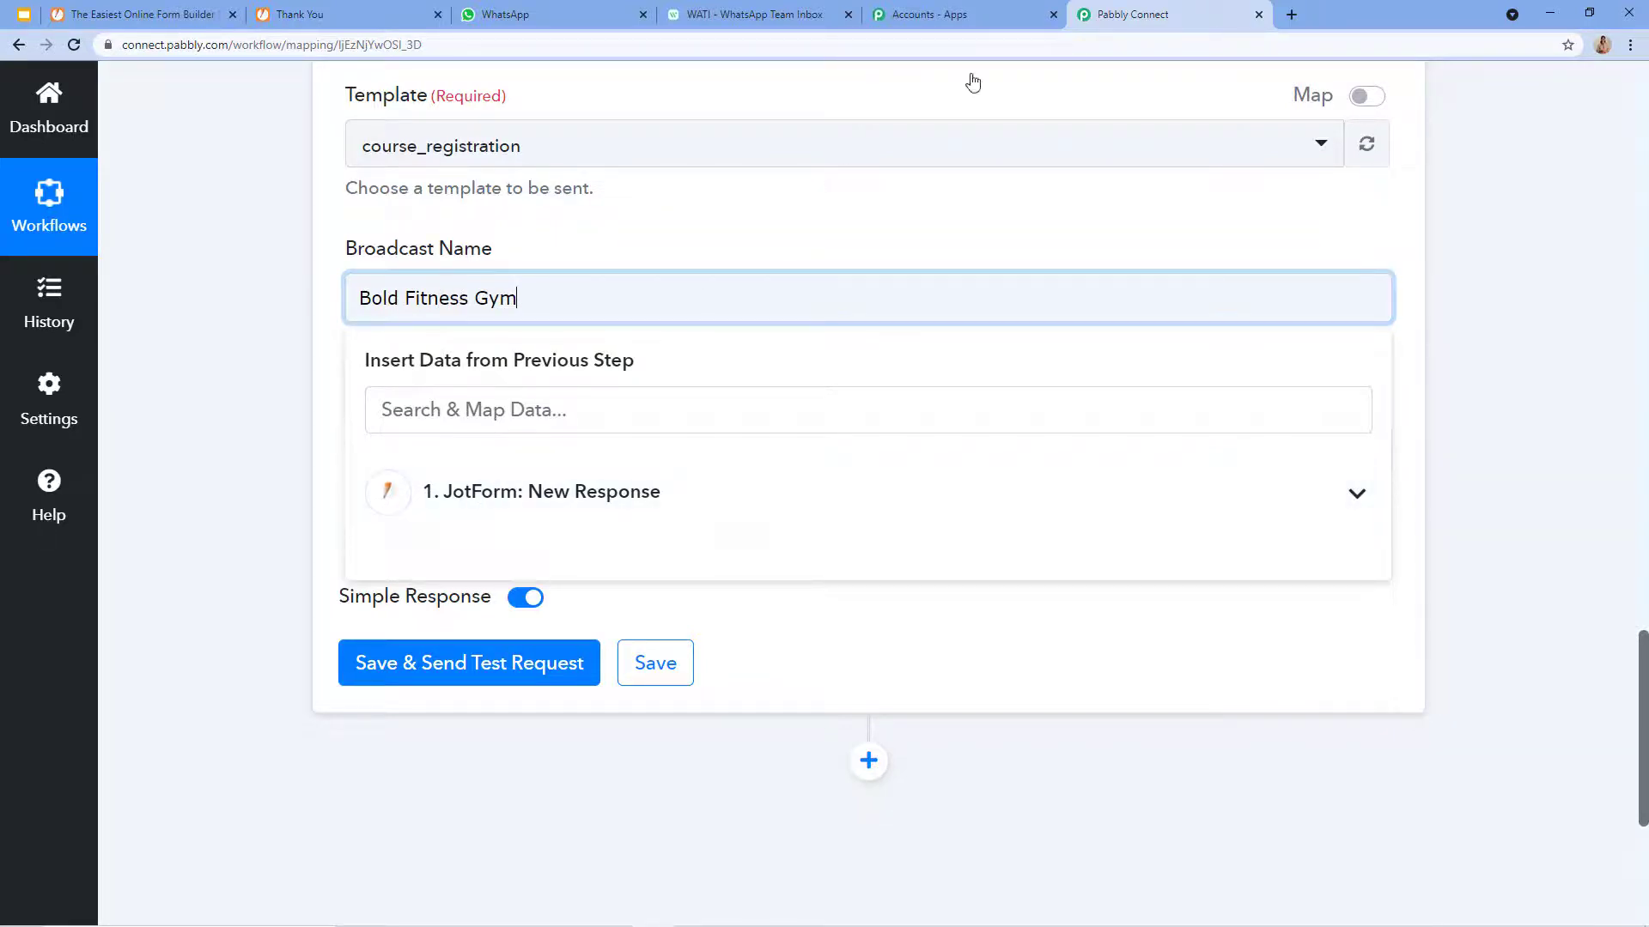
# - Check the Broadcast List in WATI's broadcast history, and return to the Custom Params field in Pabbly Connect
pyautogui.click(747, 15)
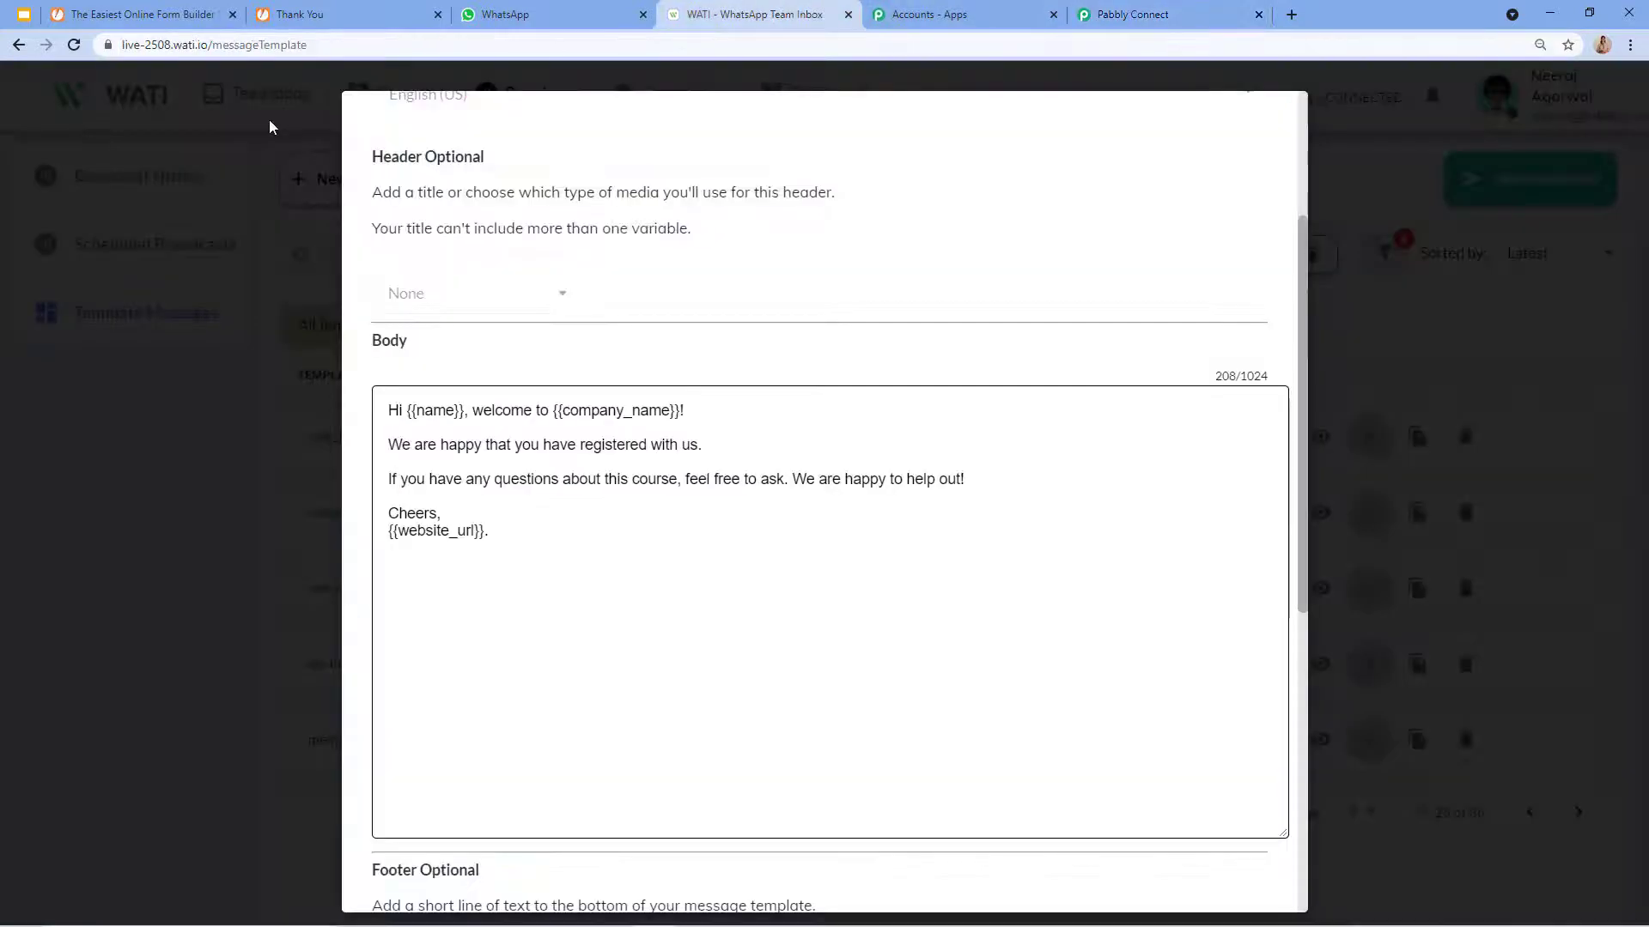
pyautogui.click(233, 383)
pyautogui.click(196, 183)
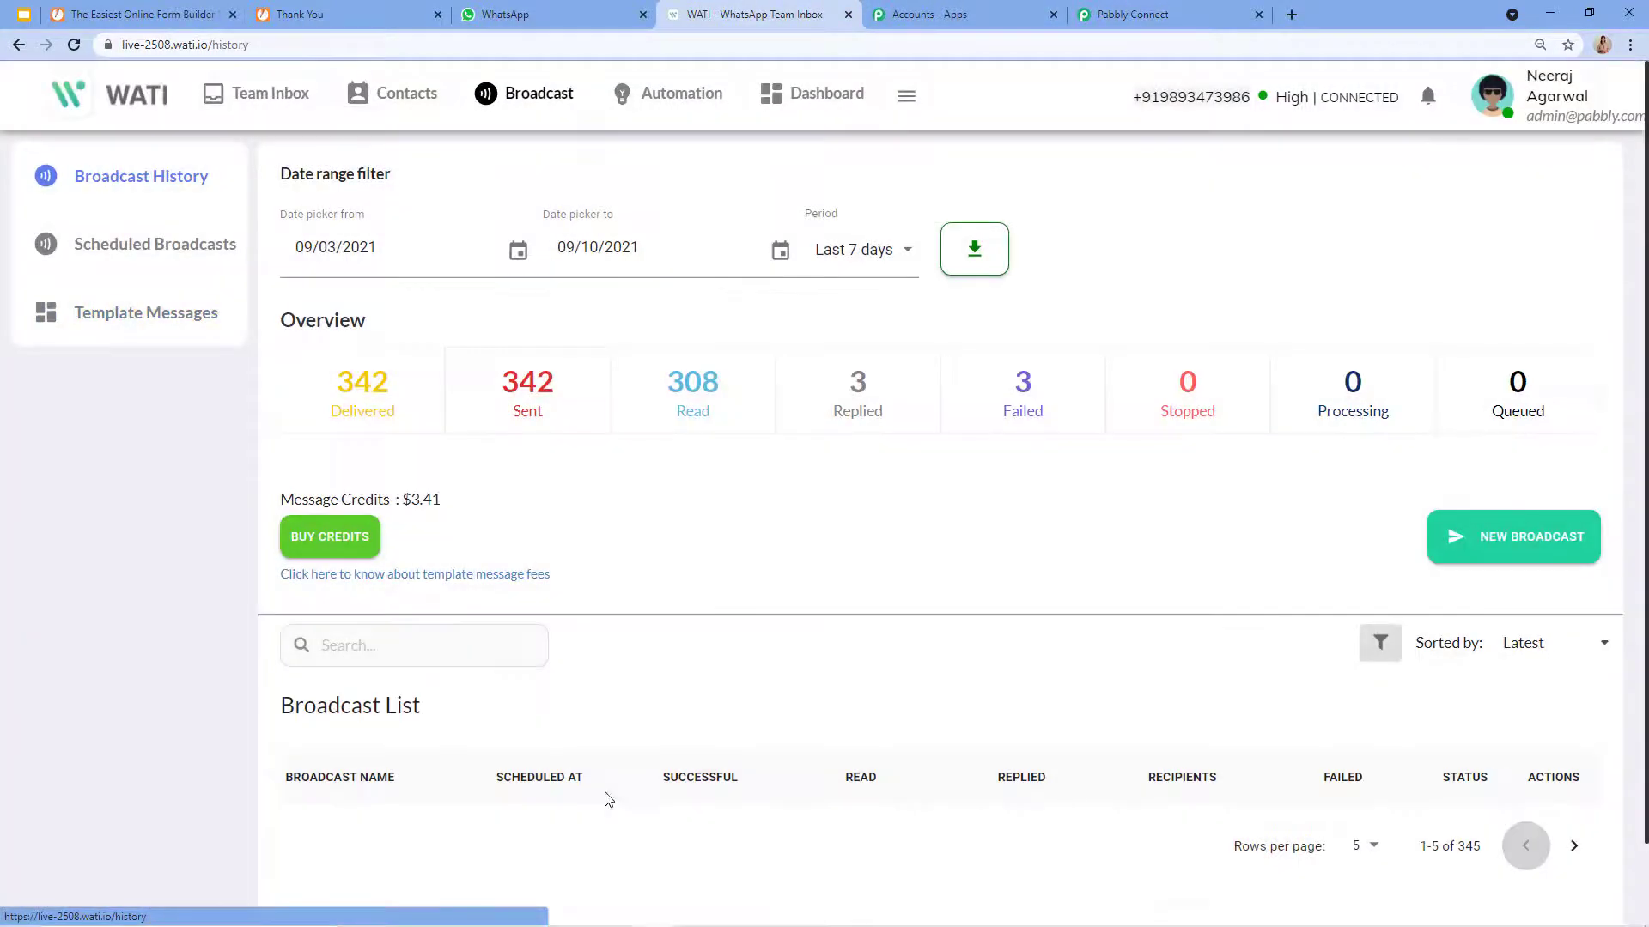
pyautogui.scroll(-3, 584, 773)
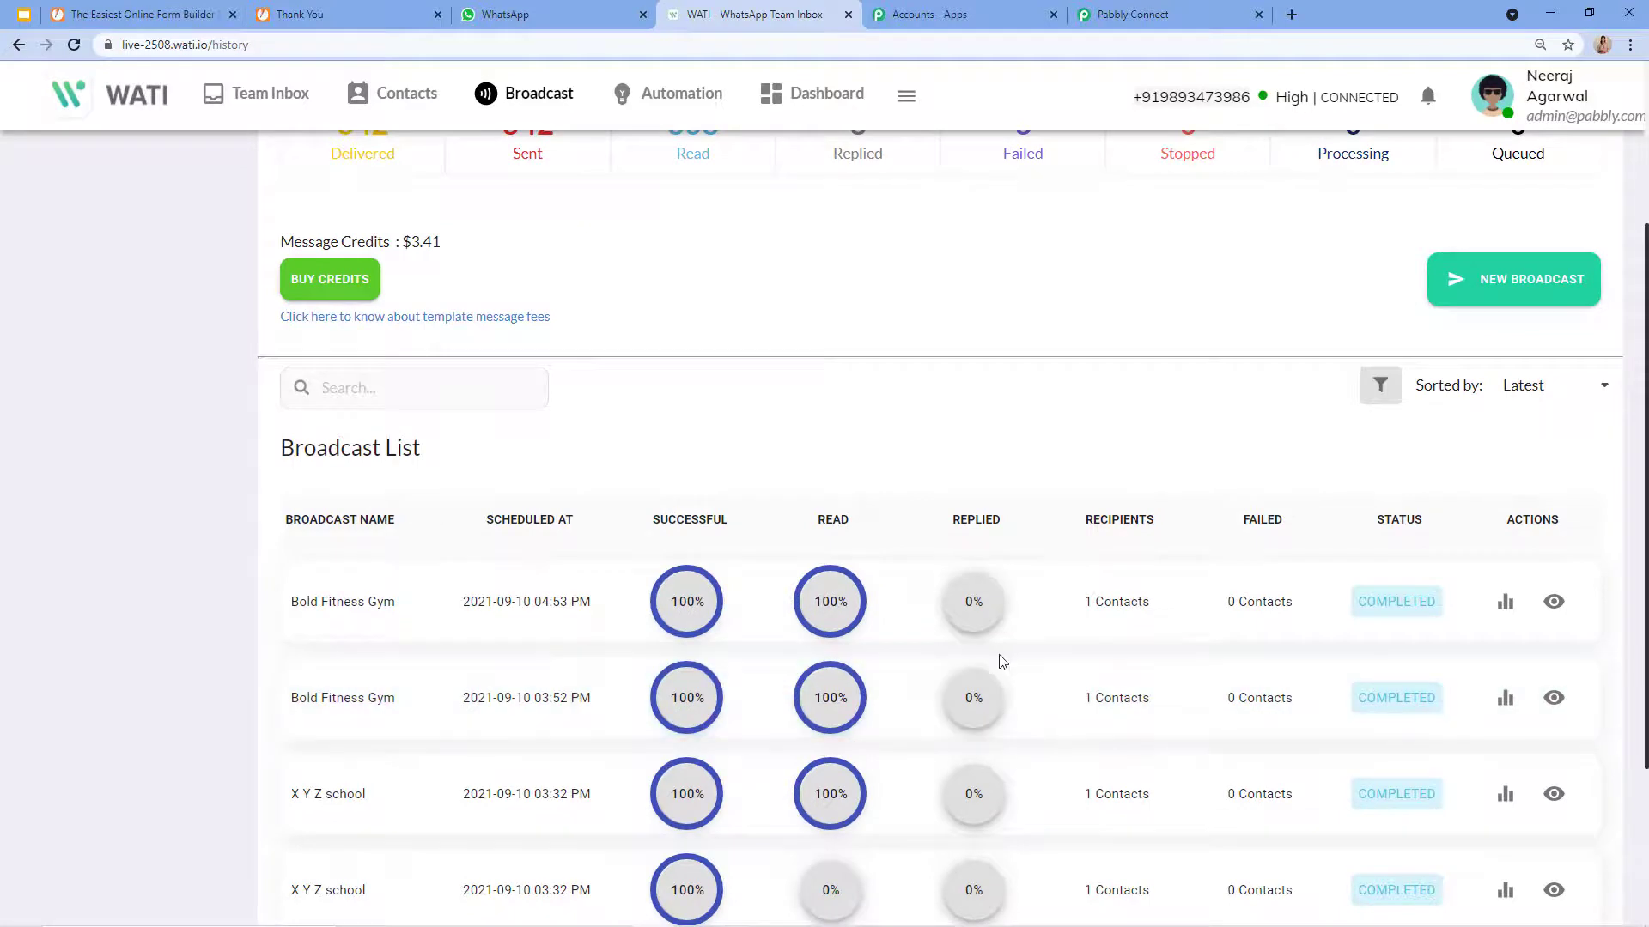
pyautogui.click(1125, 15)
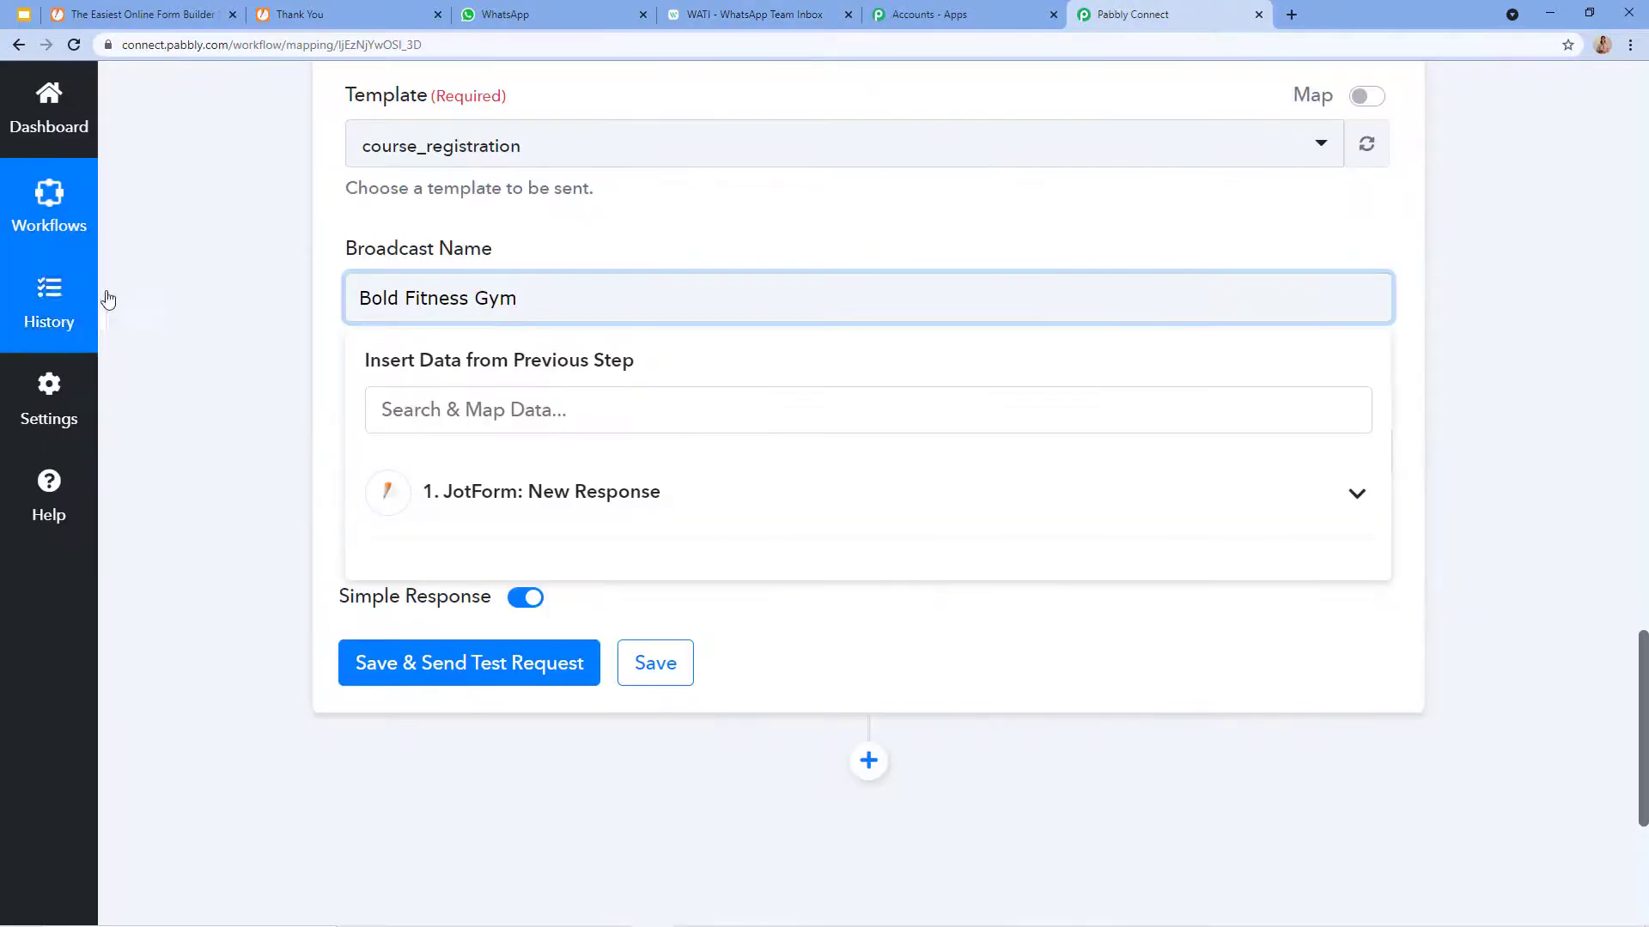
pyautogui.click(185, 298)
pyautogui.click(359, 453)
pyautogui.scroll(-1, 359, 453)
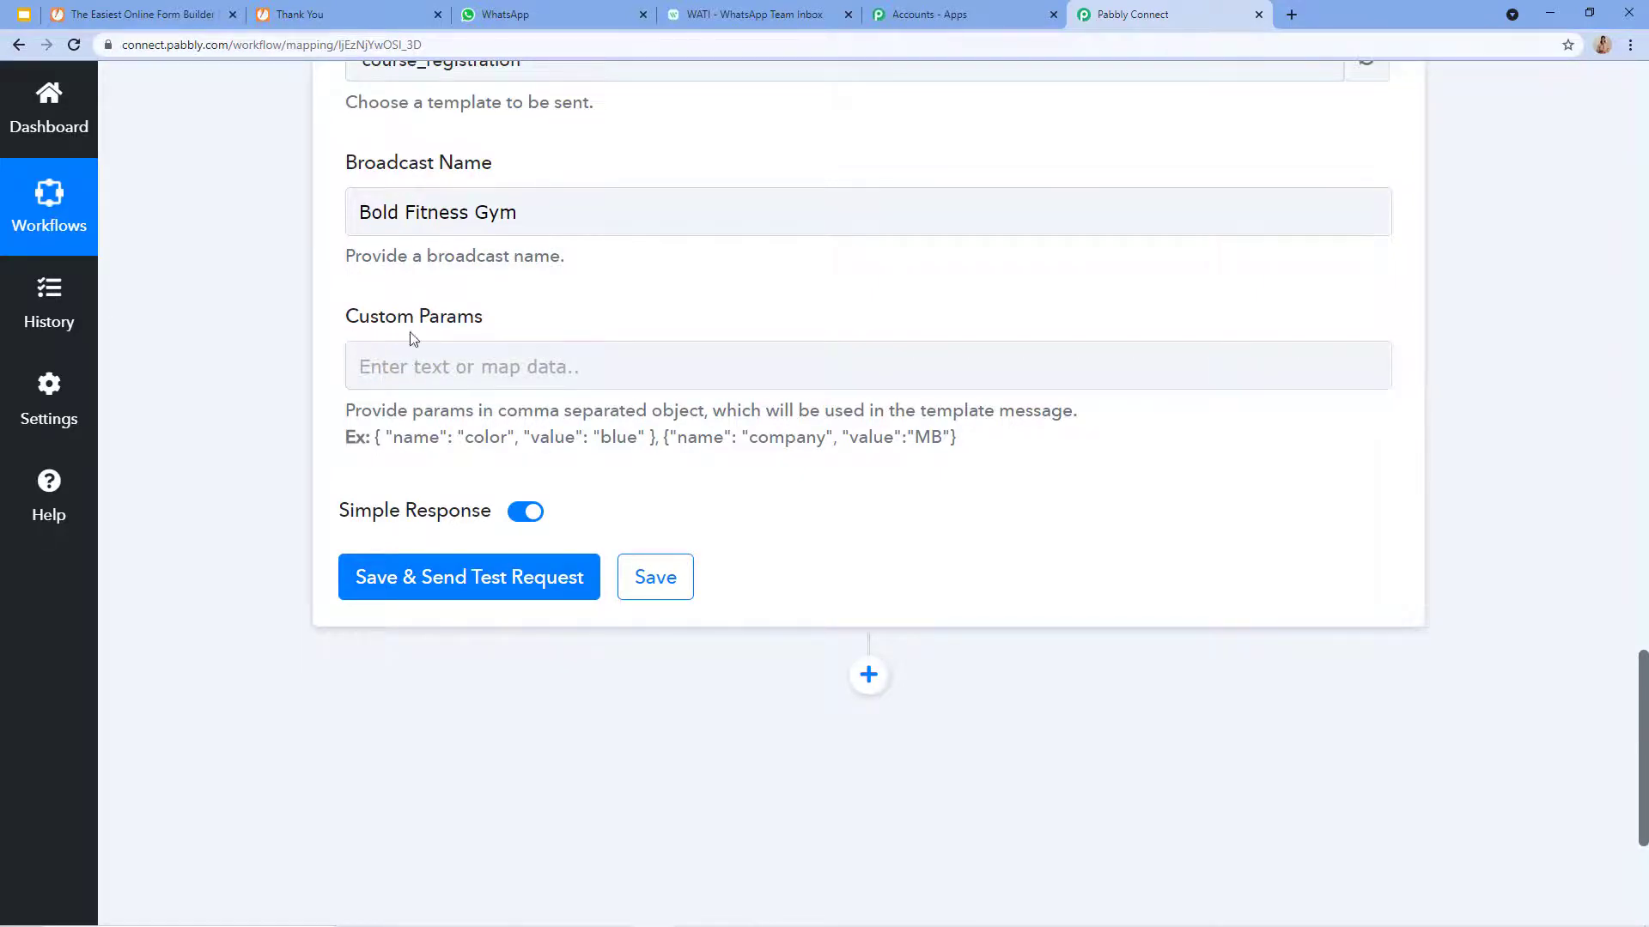
# - Switch to WATI, view the course_registration template message and enlarge its Body to show the full text
pyautogui.click(719, 10)
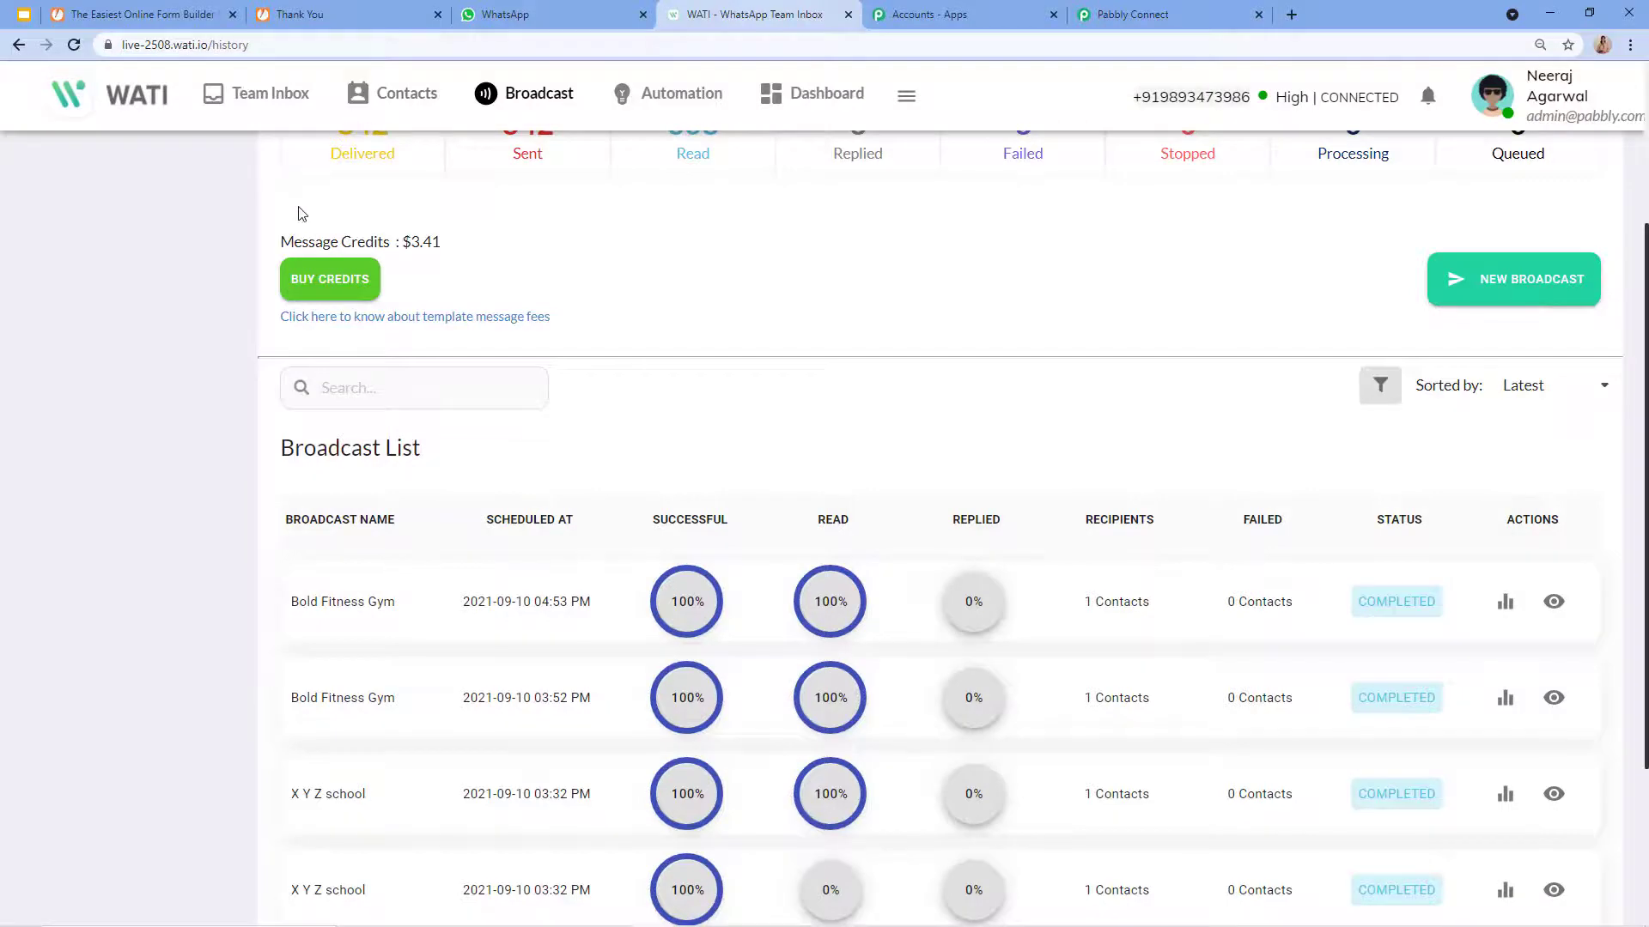
pyautogui.scroll(3, 302, 209)
pyautogui.click(151, 331)
pyautogui.scroll(-2, 408, 471)
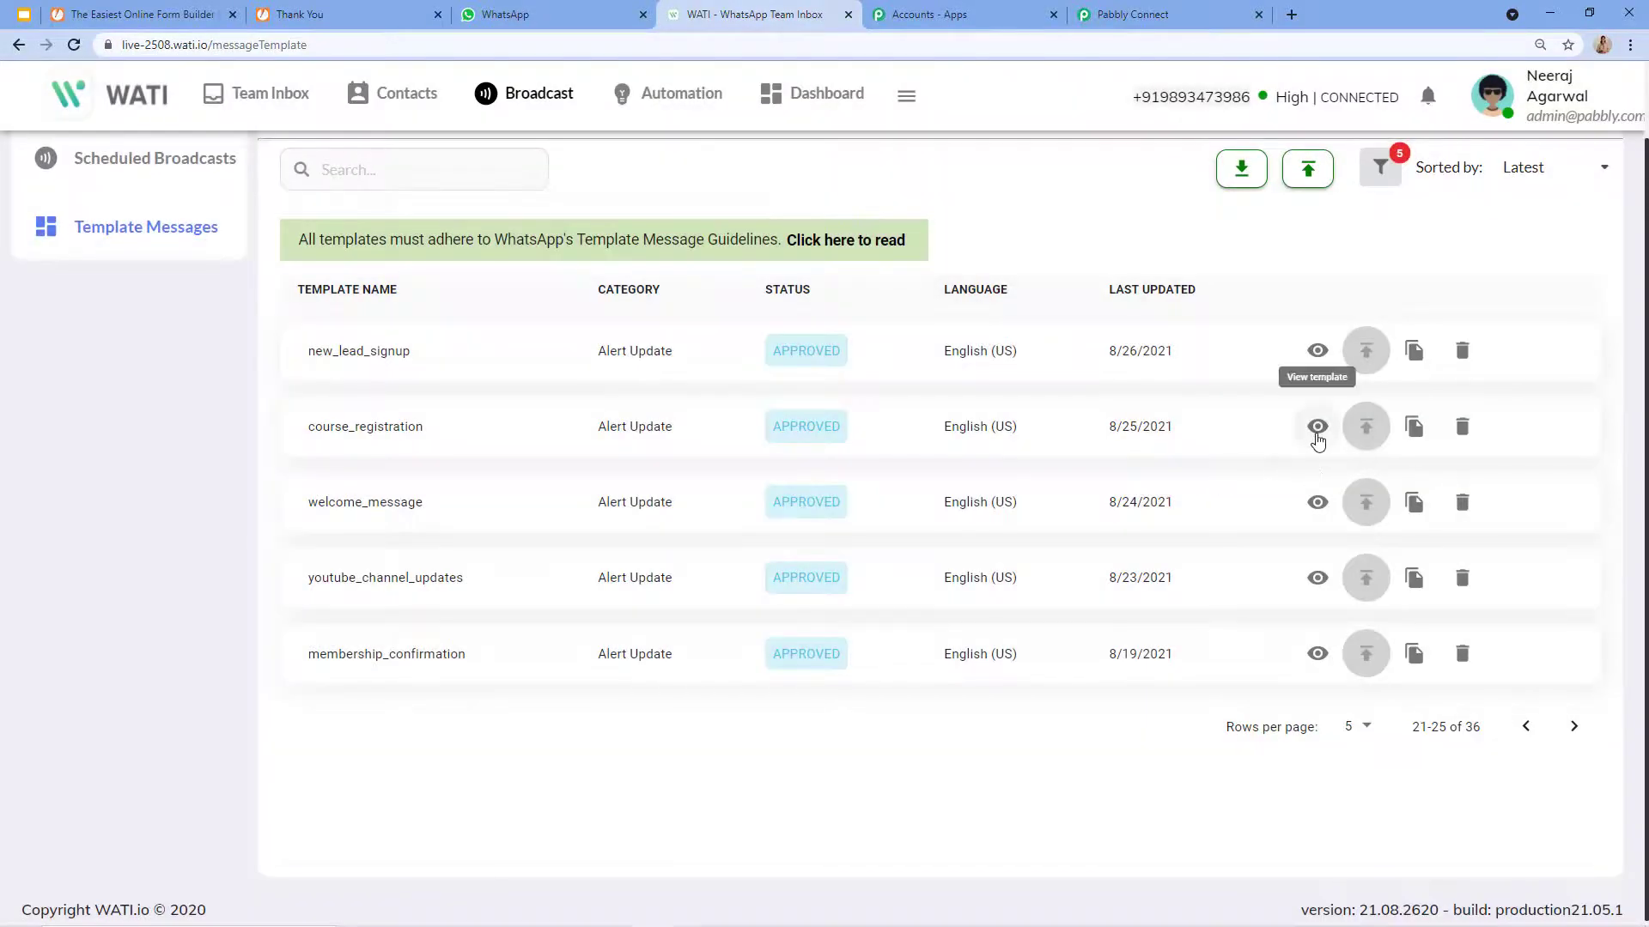
pyautogui.click(1316, 436)
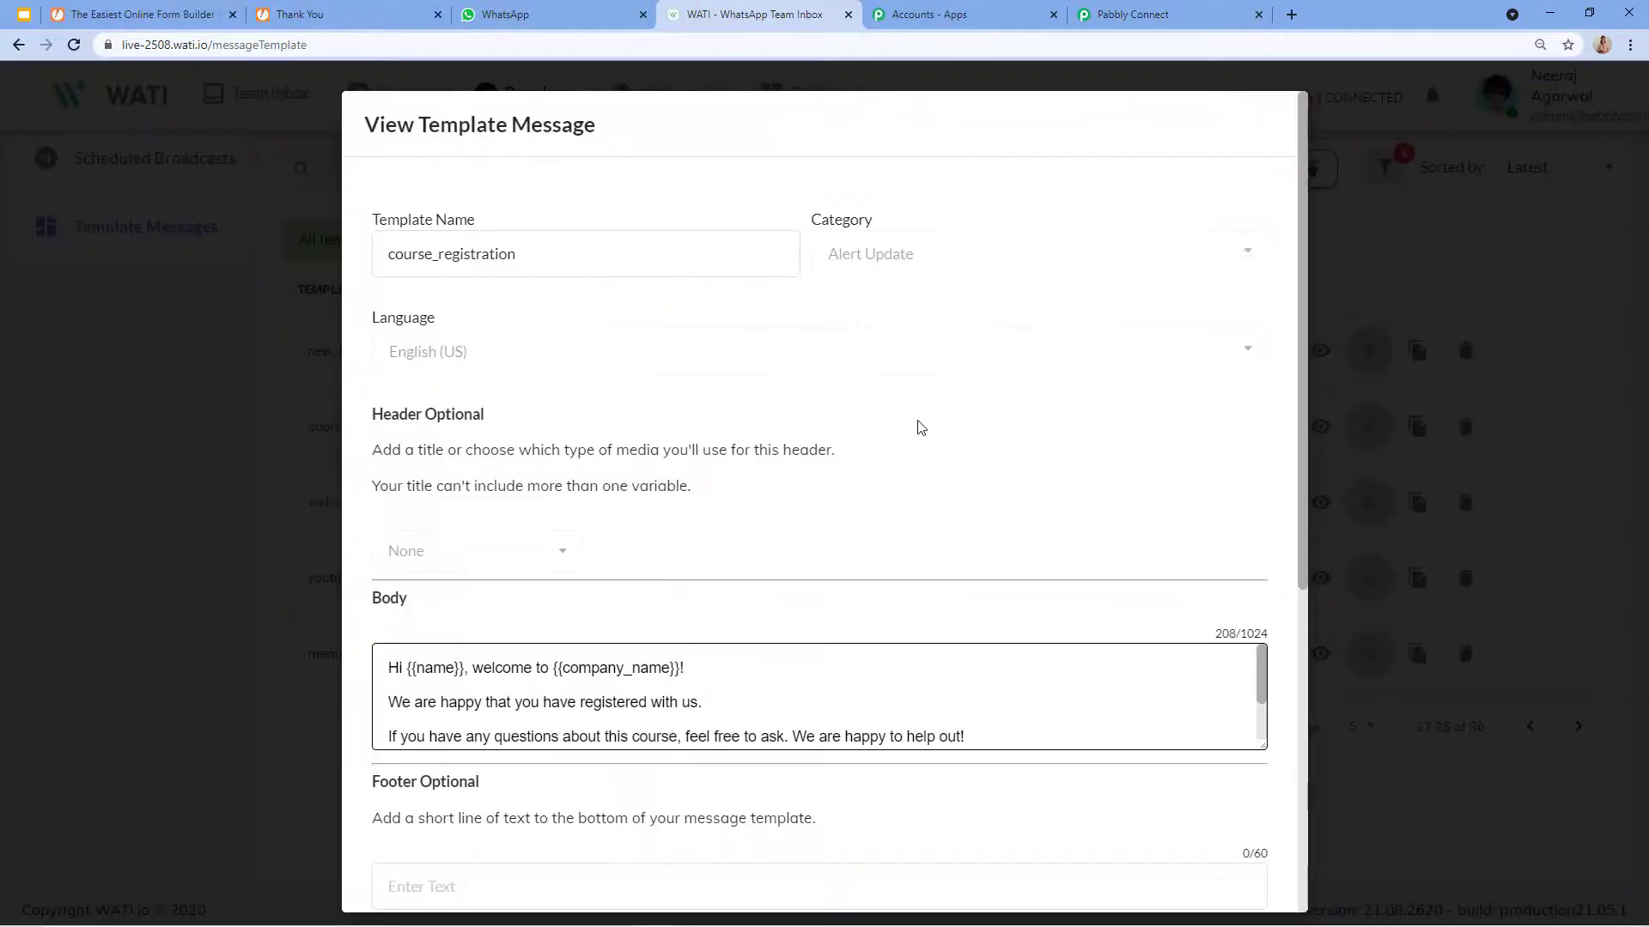
pyautogui.scroll(-3, 927, 420)
pyautogui.moveTo(1260, 488); pyautogui.dragTo(1269, 889)
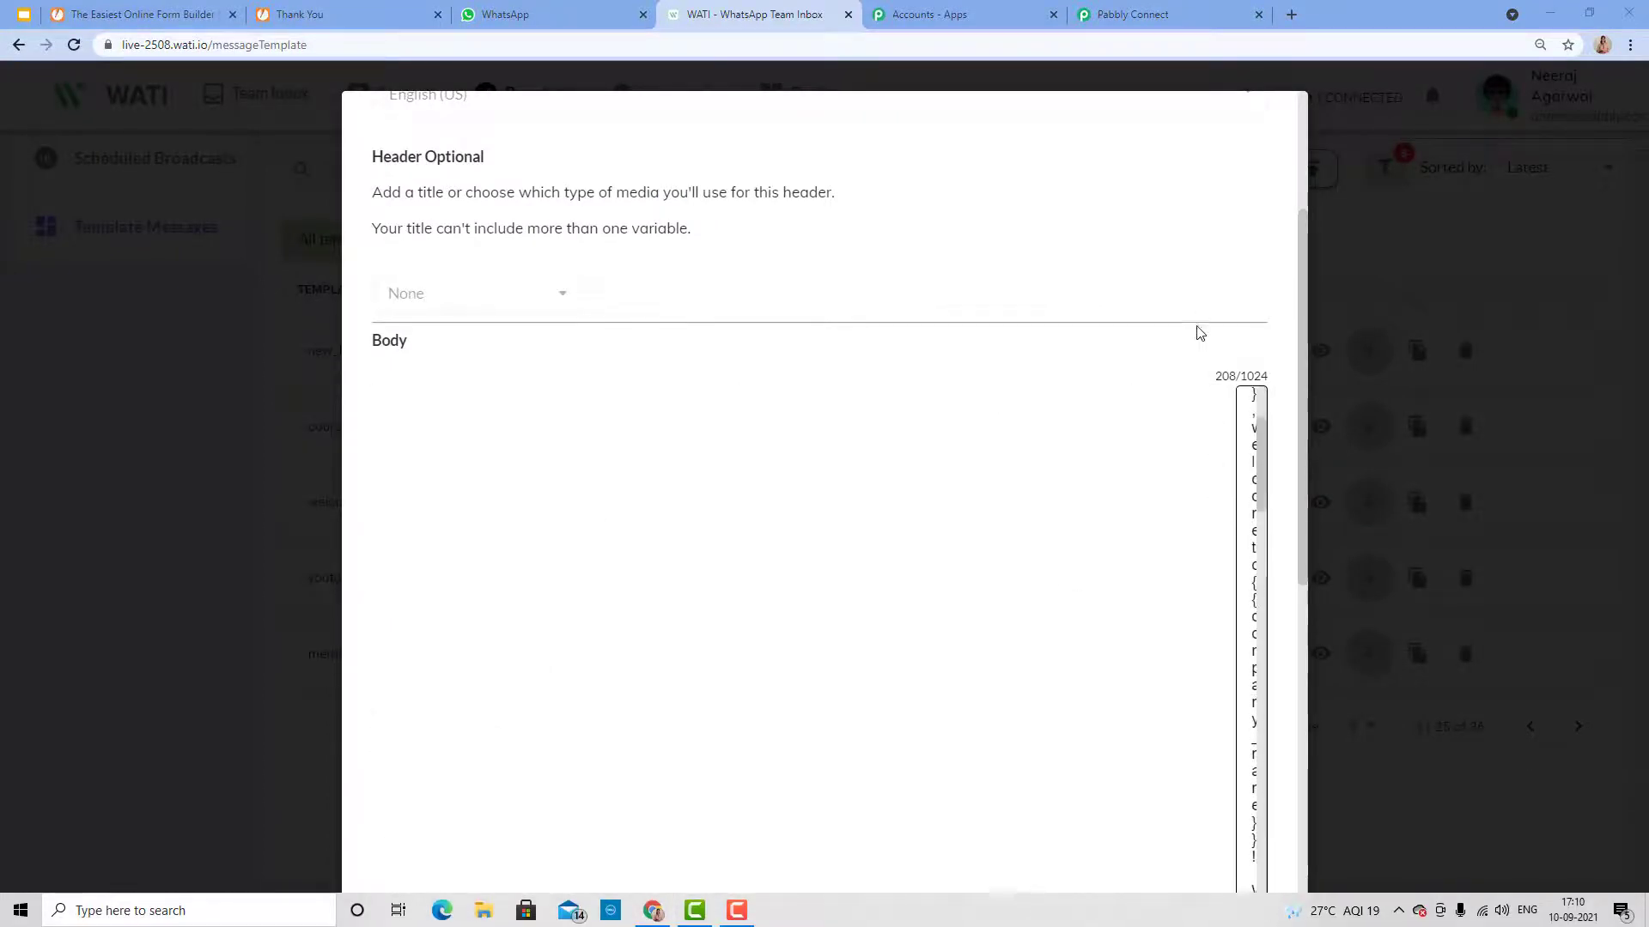
pyautogui.scroll(-8, 1248, 435)
pyautogui.moveTo(1263, 411); pyautogui.dragTo(1311, 653)
pyautogui.scroll(5, 566, 378)
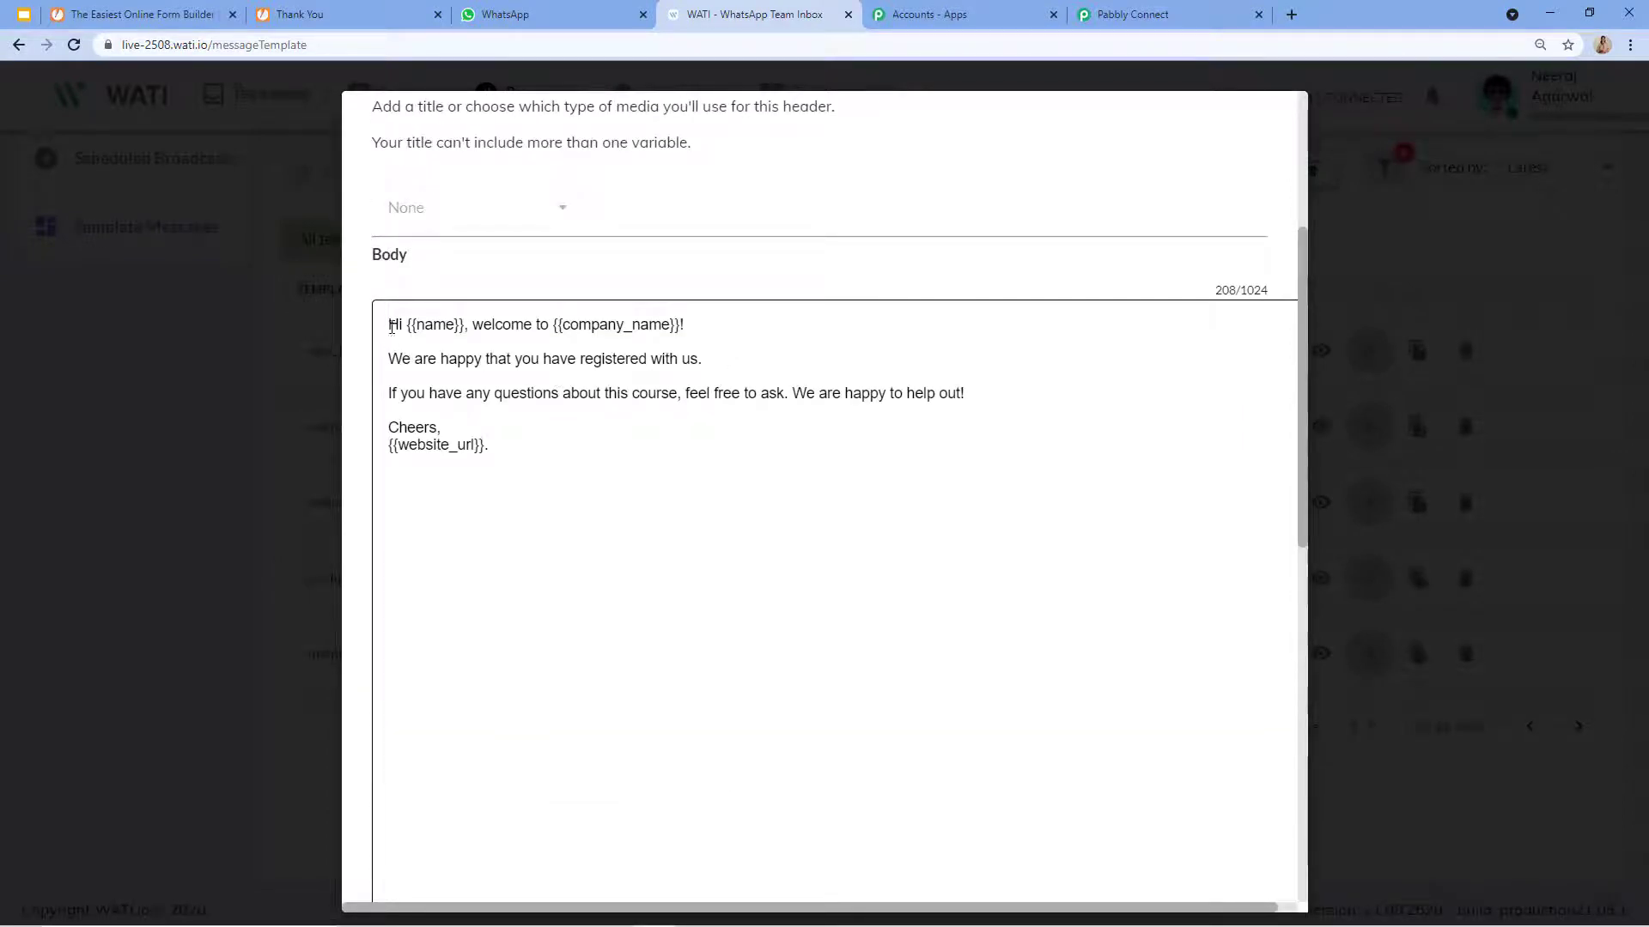
# - Examine the name, company_name and website_url variables in the template Body and compare them with the Custom Params field in Pabbly Connect
pyautogui.moveTo(412, 324); pyautogui.dragTo(463, 324)
pyautogui.moveTo(569, 324); pyautogui.dragTo(691, 325)
pyautogui.click(415, 438)
pyautogui.moveTo(400, 446); pyautogui.dragTo(478, 448)
pyautogui.click(1131, 14)
pyautogui.click(359, 364)
pyautogui.click(727, 248)
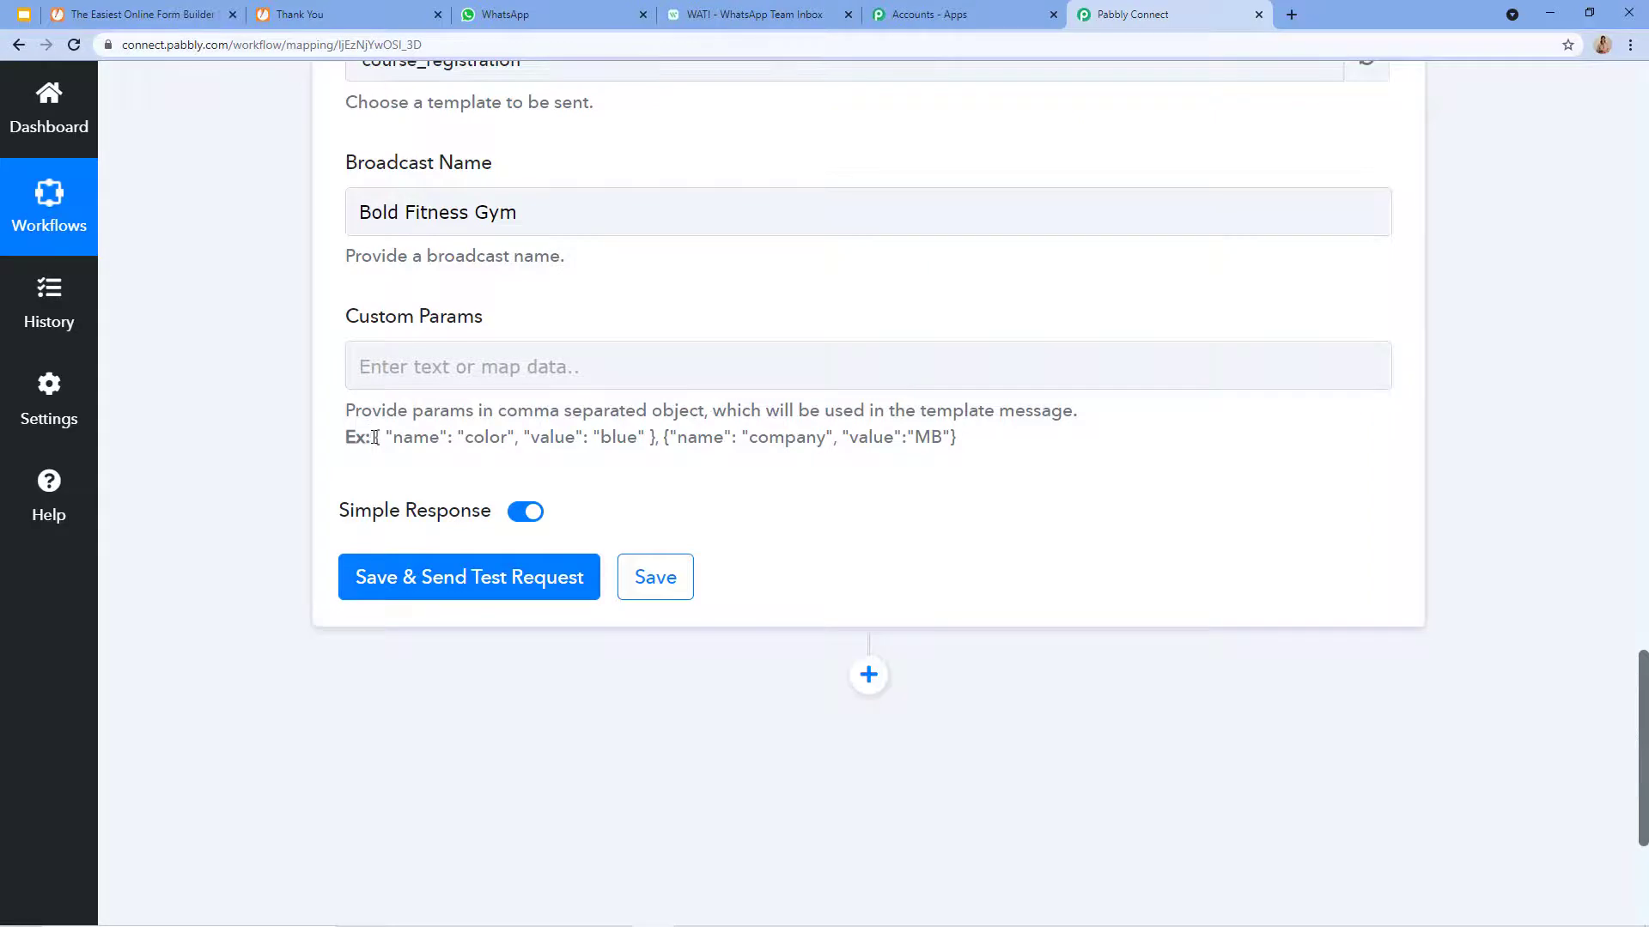
pyautogui.click(747, 14)
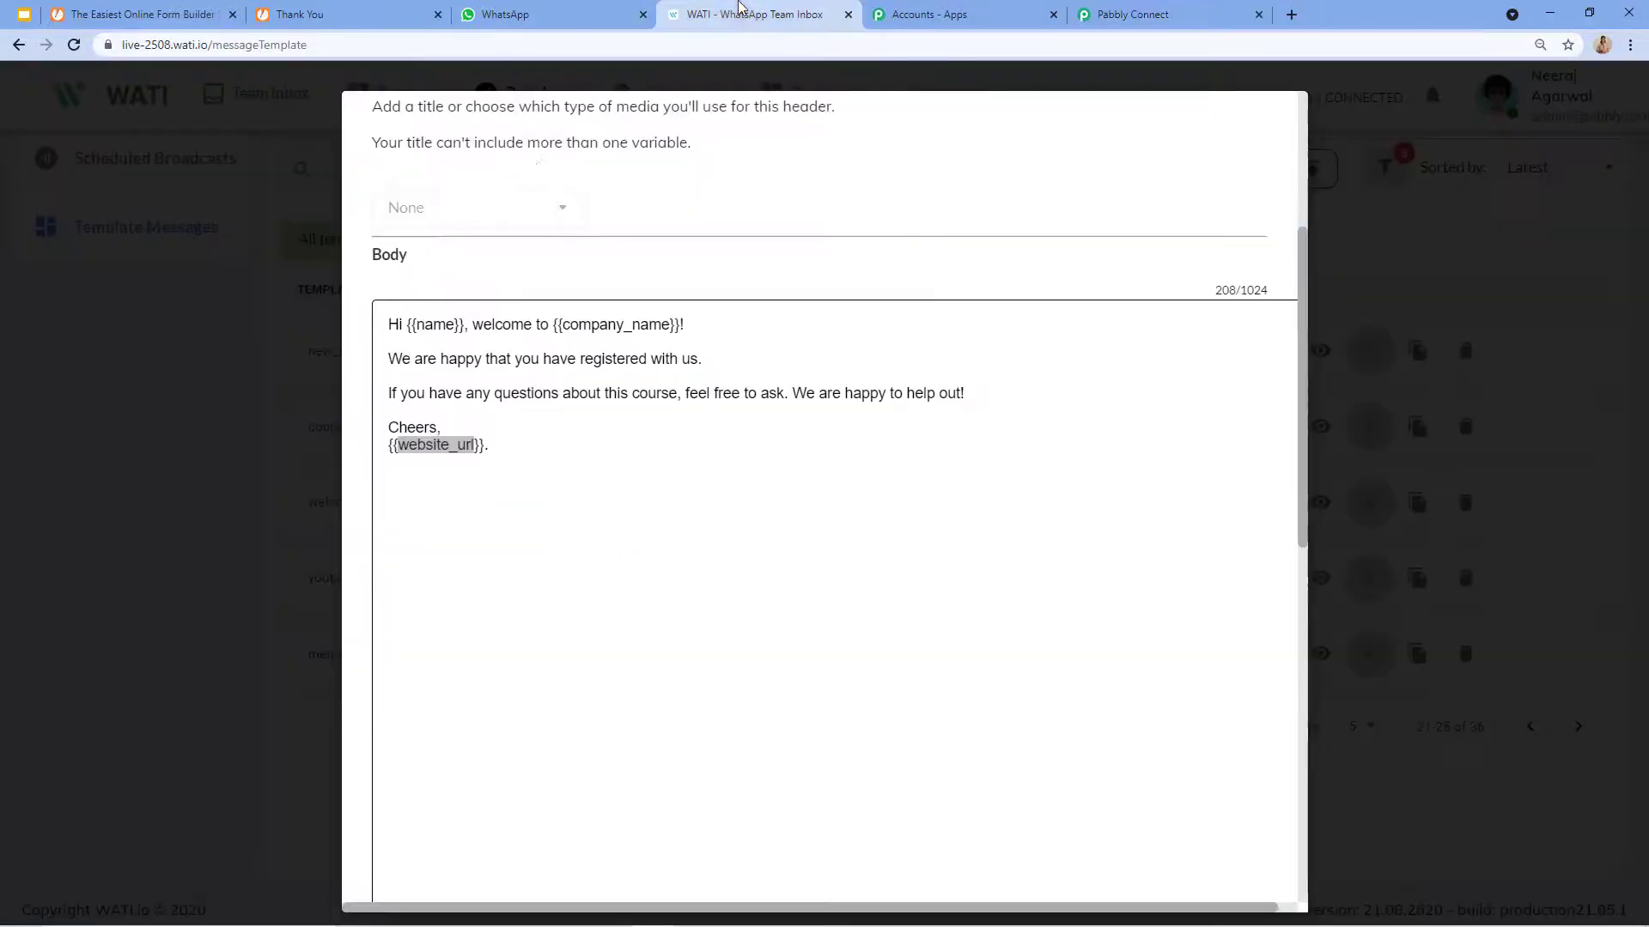
pyautogui.click(552, 495)
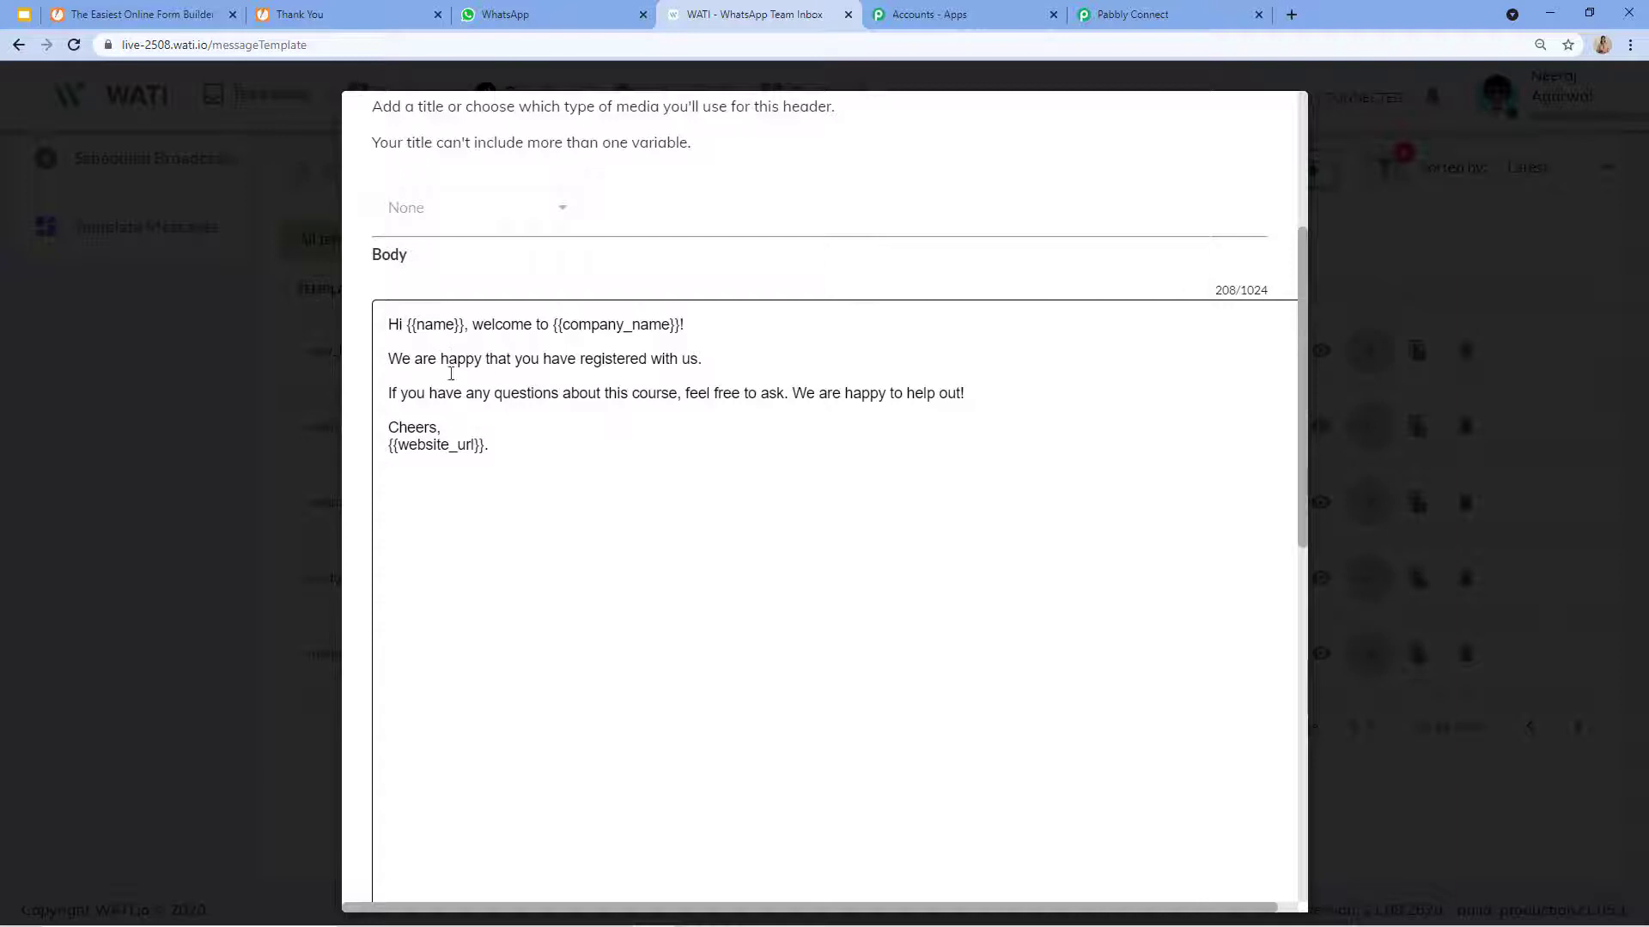
# - In Pabbly Connect, fill Custom Params with three comma-separated copies of the example object { "name": "color", "value": "blue" }, with no trailing comma
pyautogui.click(1110, 11)
pyautogui.moveTo(376, 437); pyautogui.dragTo(486, 464)
pyautogui.moveTo(384, 502)
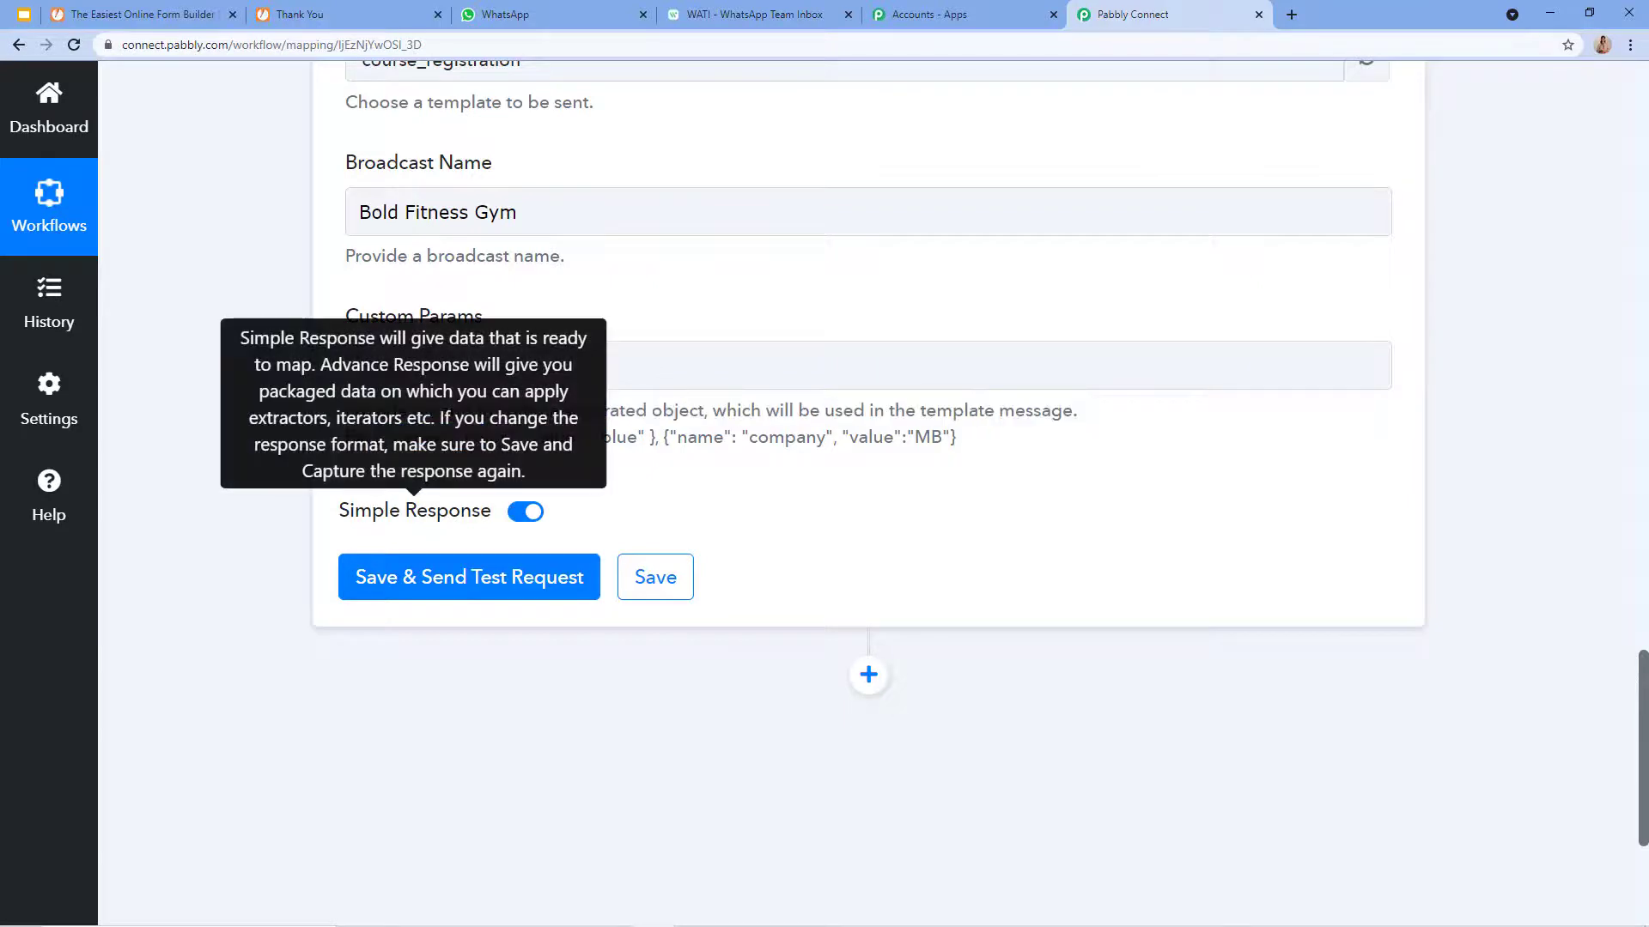
pyautogui.moveTo(372, 437); pyautogui.dragTo(665, 445)
pyautogui.hotkey('ctrl', 'c')
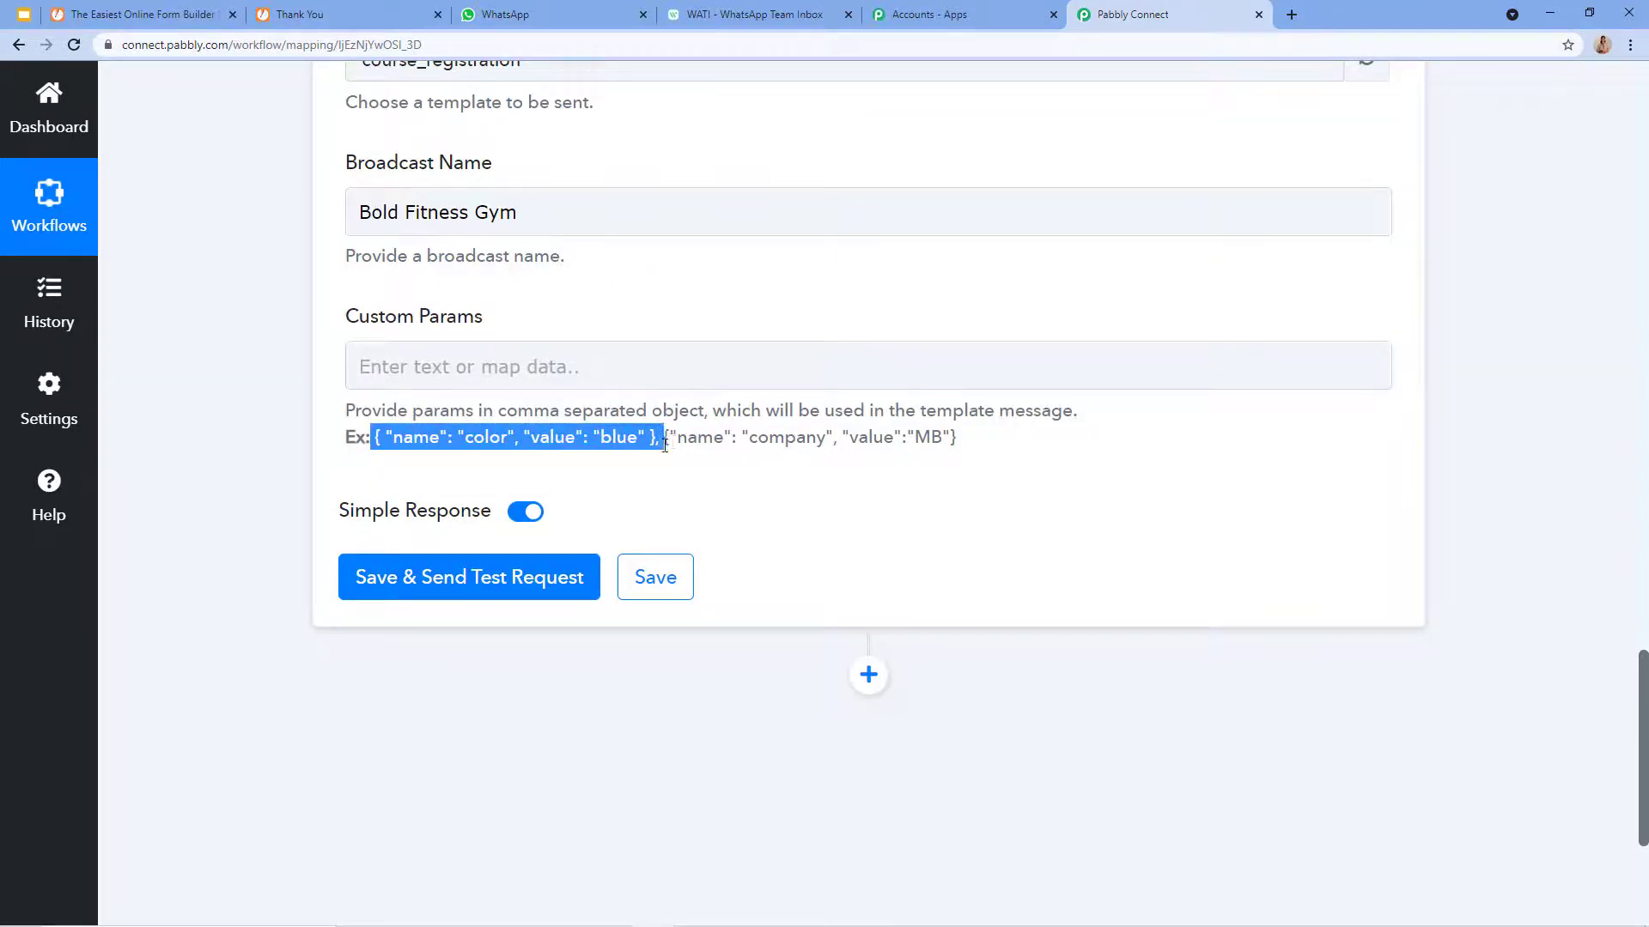
pyautogui.click(619, 365)
pyautogui.hotkey('ctrl', 'v')
pyautogui.hotkey('ctrl', 'v')
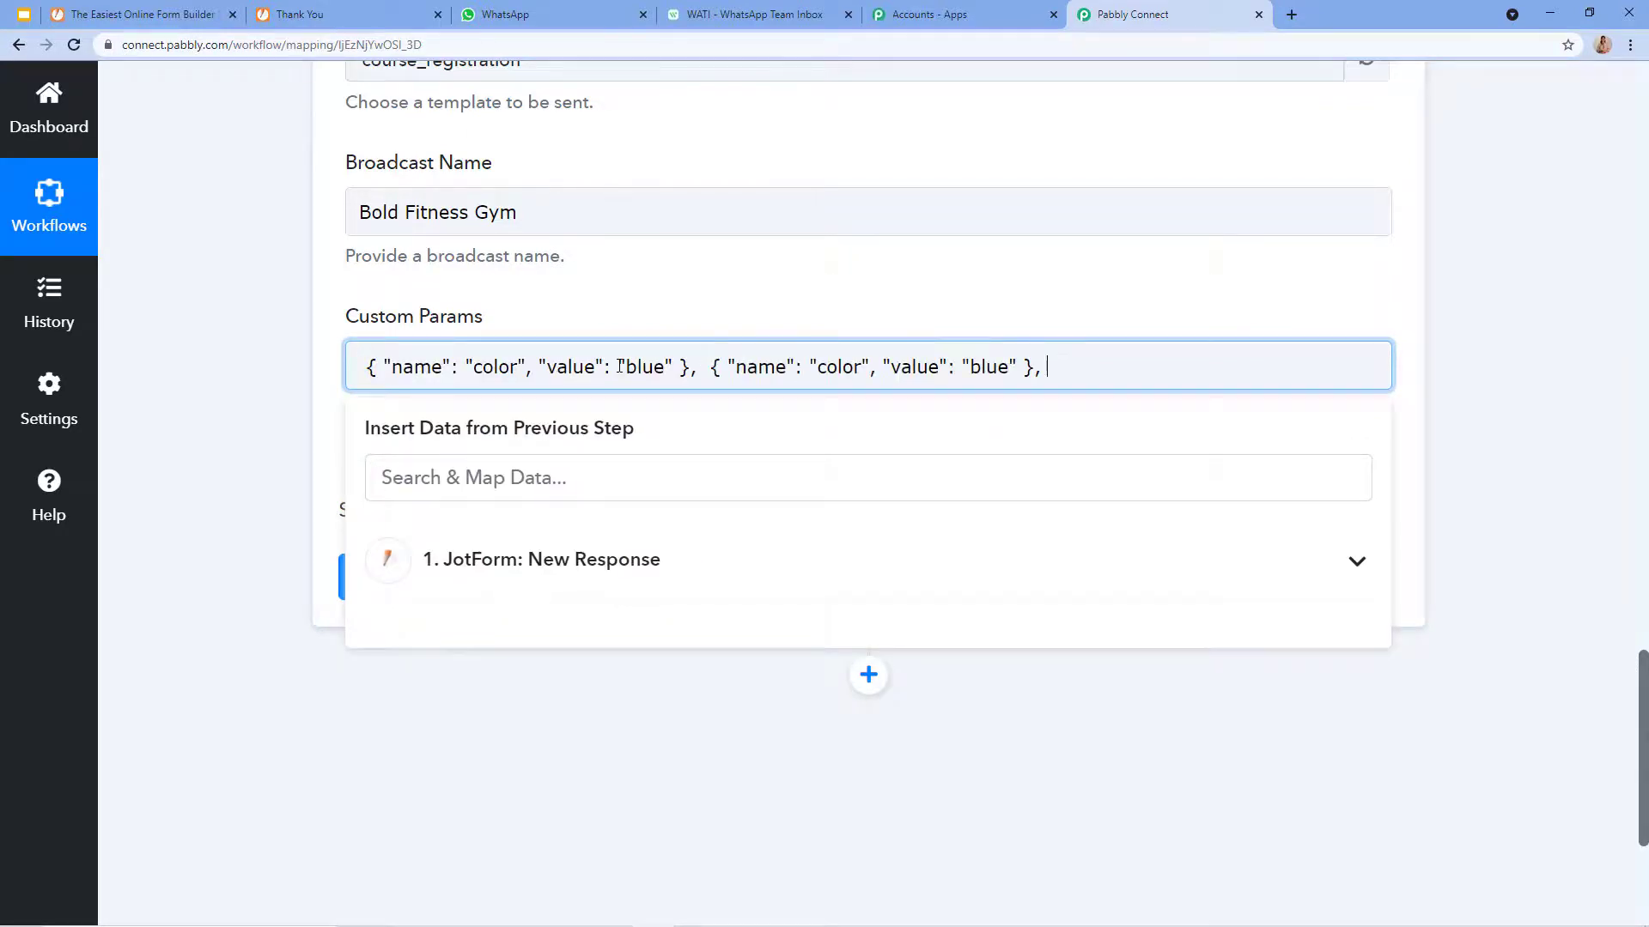
pyautogui.hotkey('ctrl', 'v')
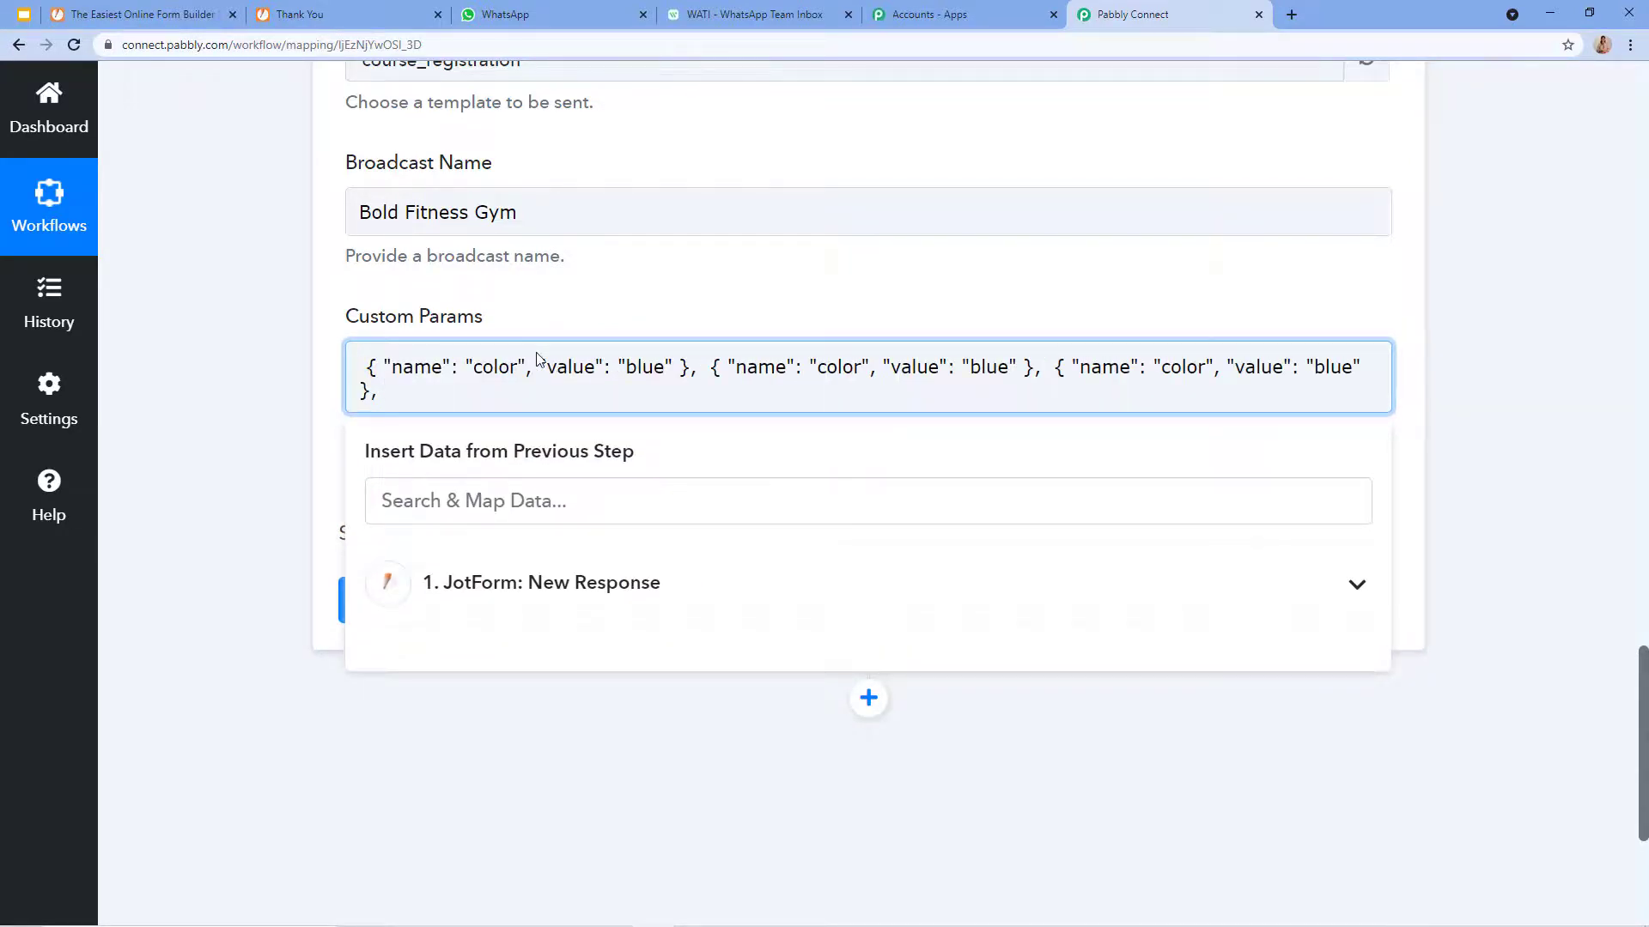
pyautogui.press('BackSpace')
pyautogui.press('BackSpace')
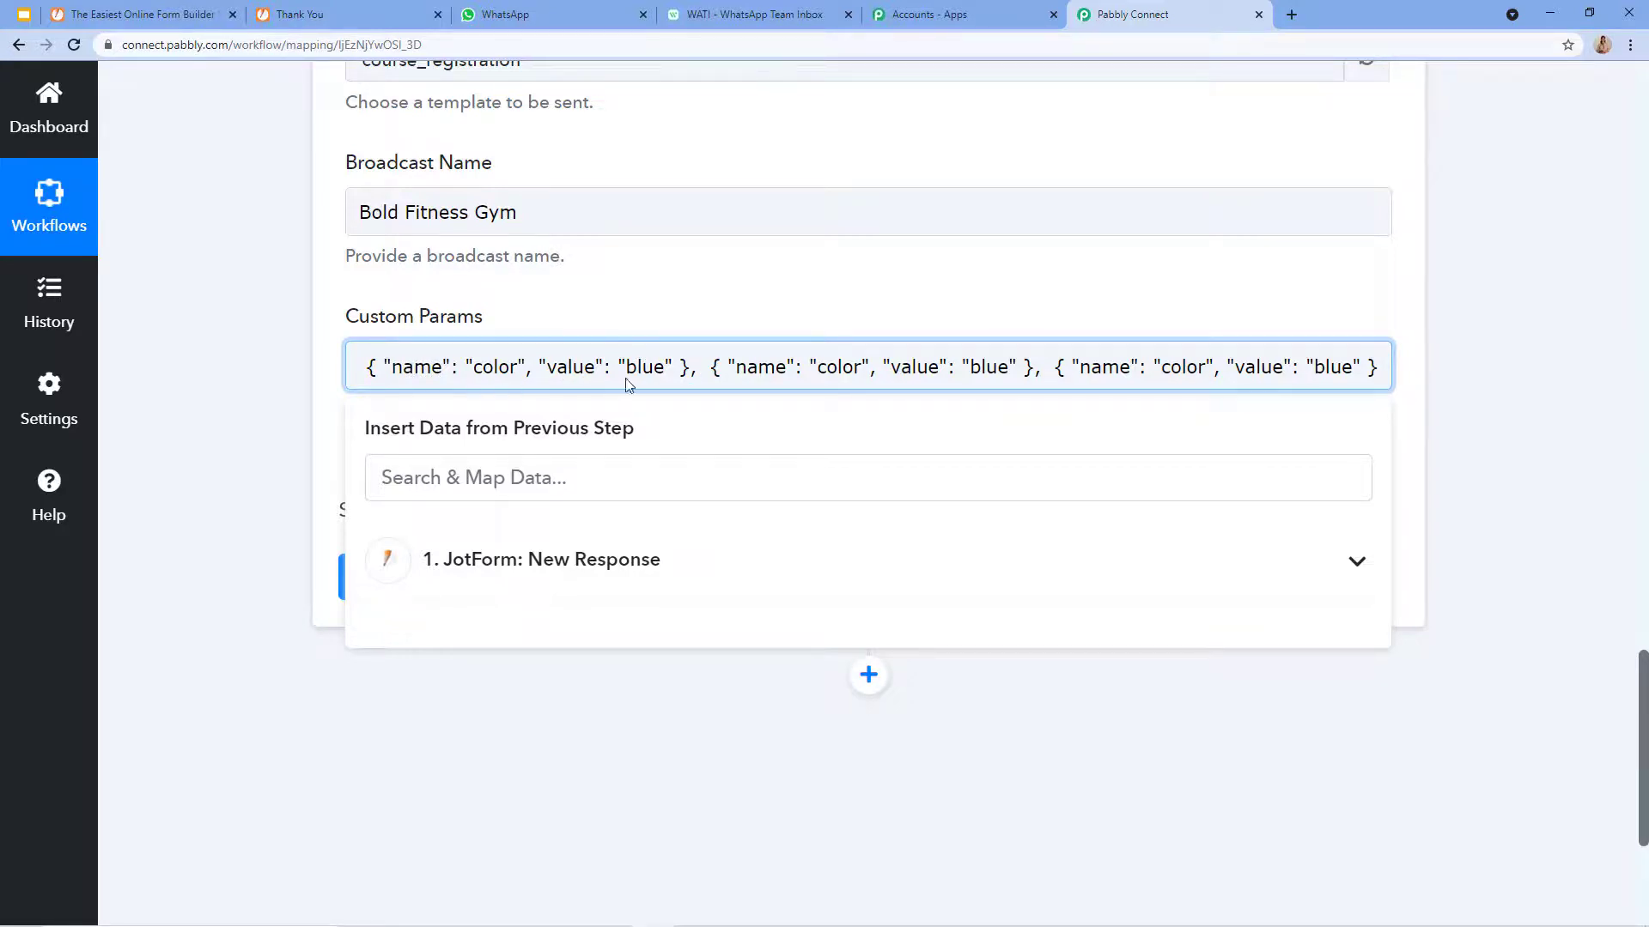
# - Replace the first custom parameter's name with "name", checking the variable against the WATI template
pyautogui.click(519, 367)
pyautogui.press('BackSpace')
pyautogui.press('BackSpace')
pyautogui.press('BackSpace')
pyautogui.press('BackSpace')
pyautogui.press('BackSpace')
pyautogui.click(715, 7)
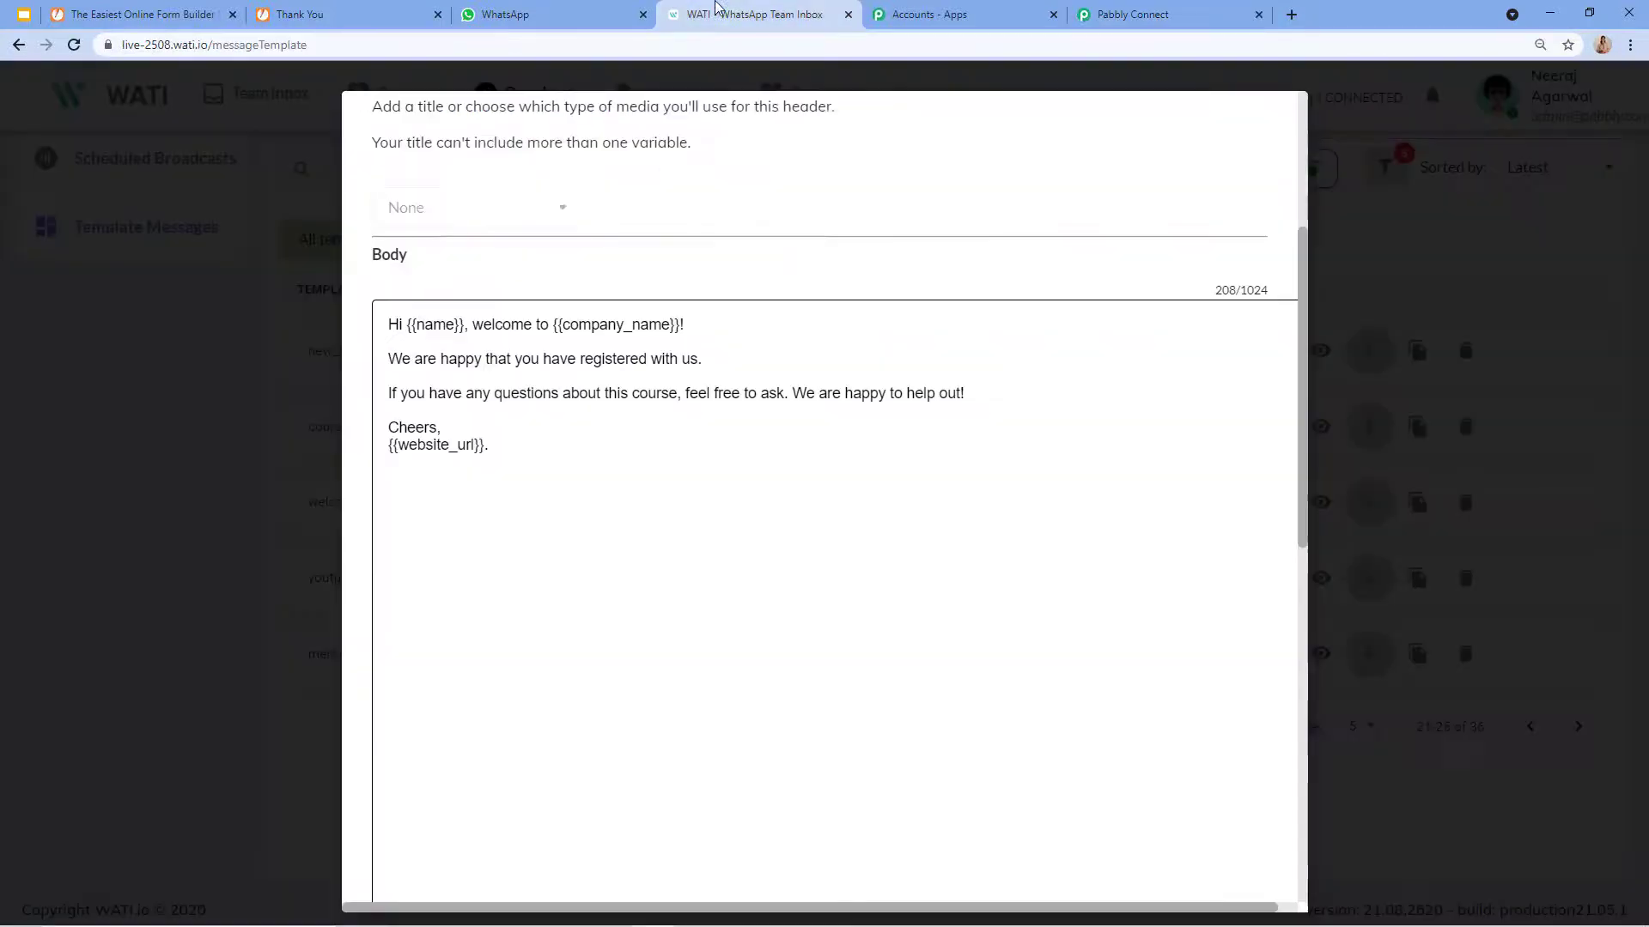
pyautogui.click(1161, 12)
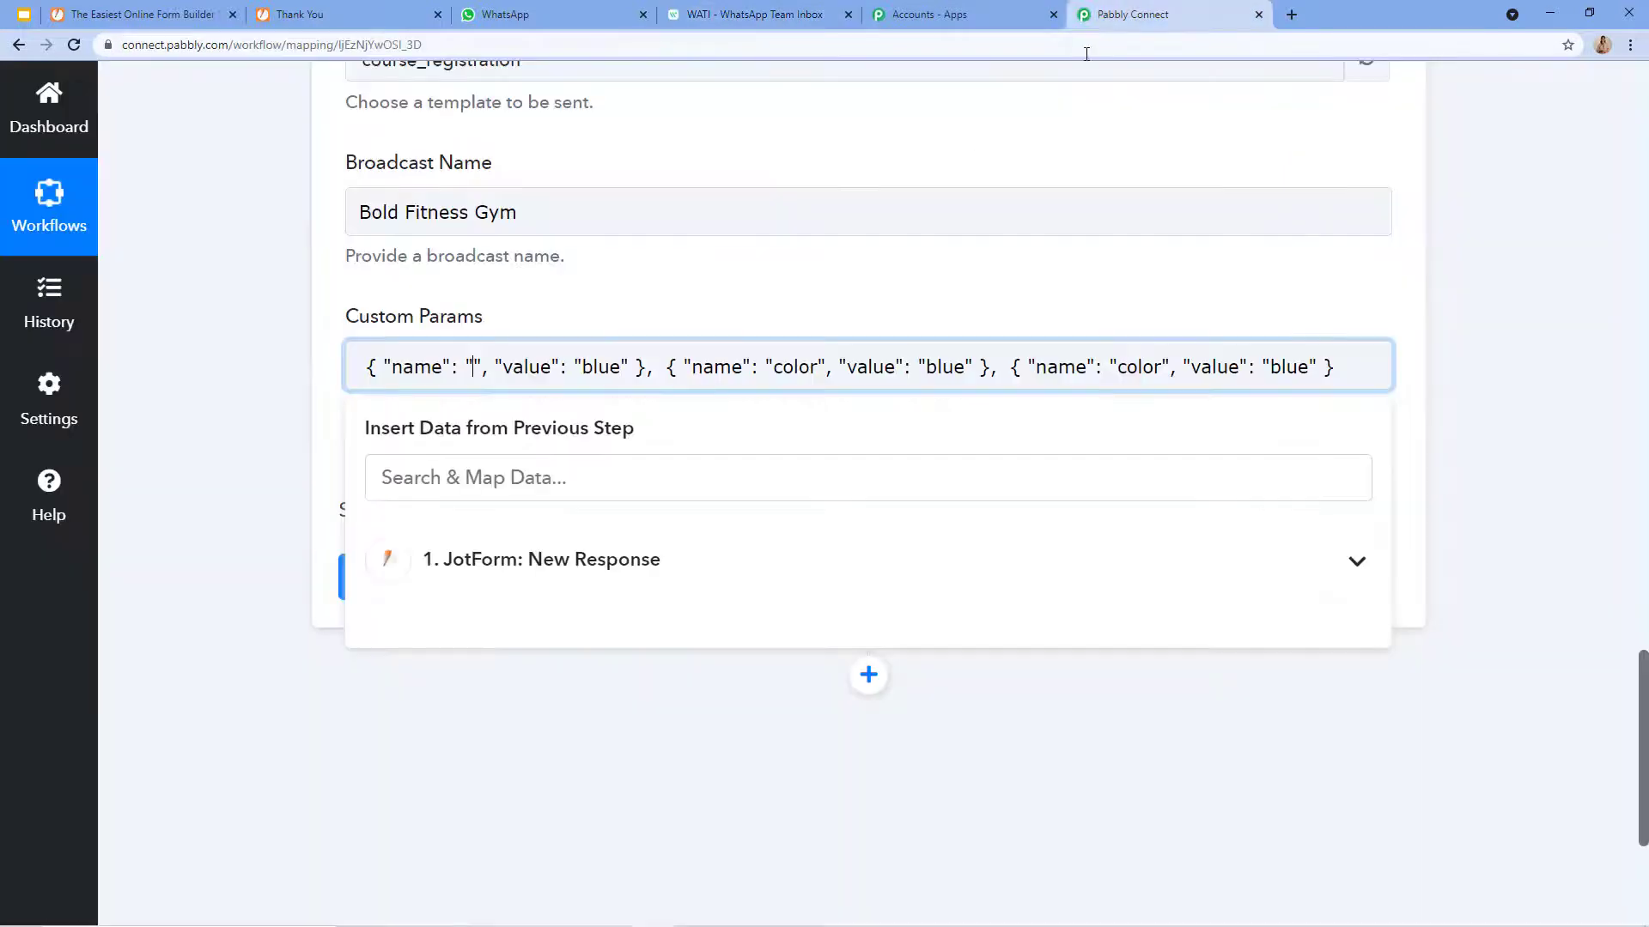
pyautogui.write('name')
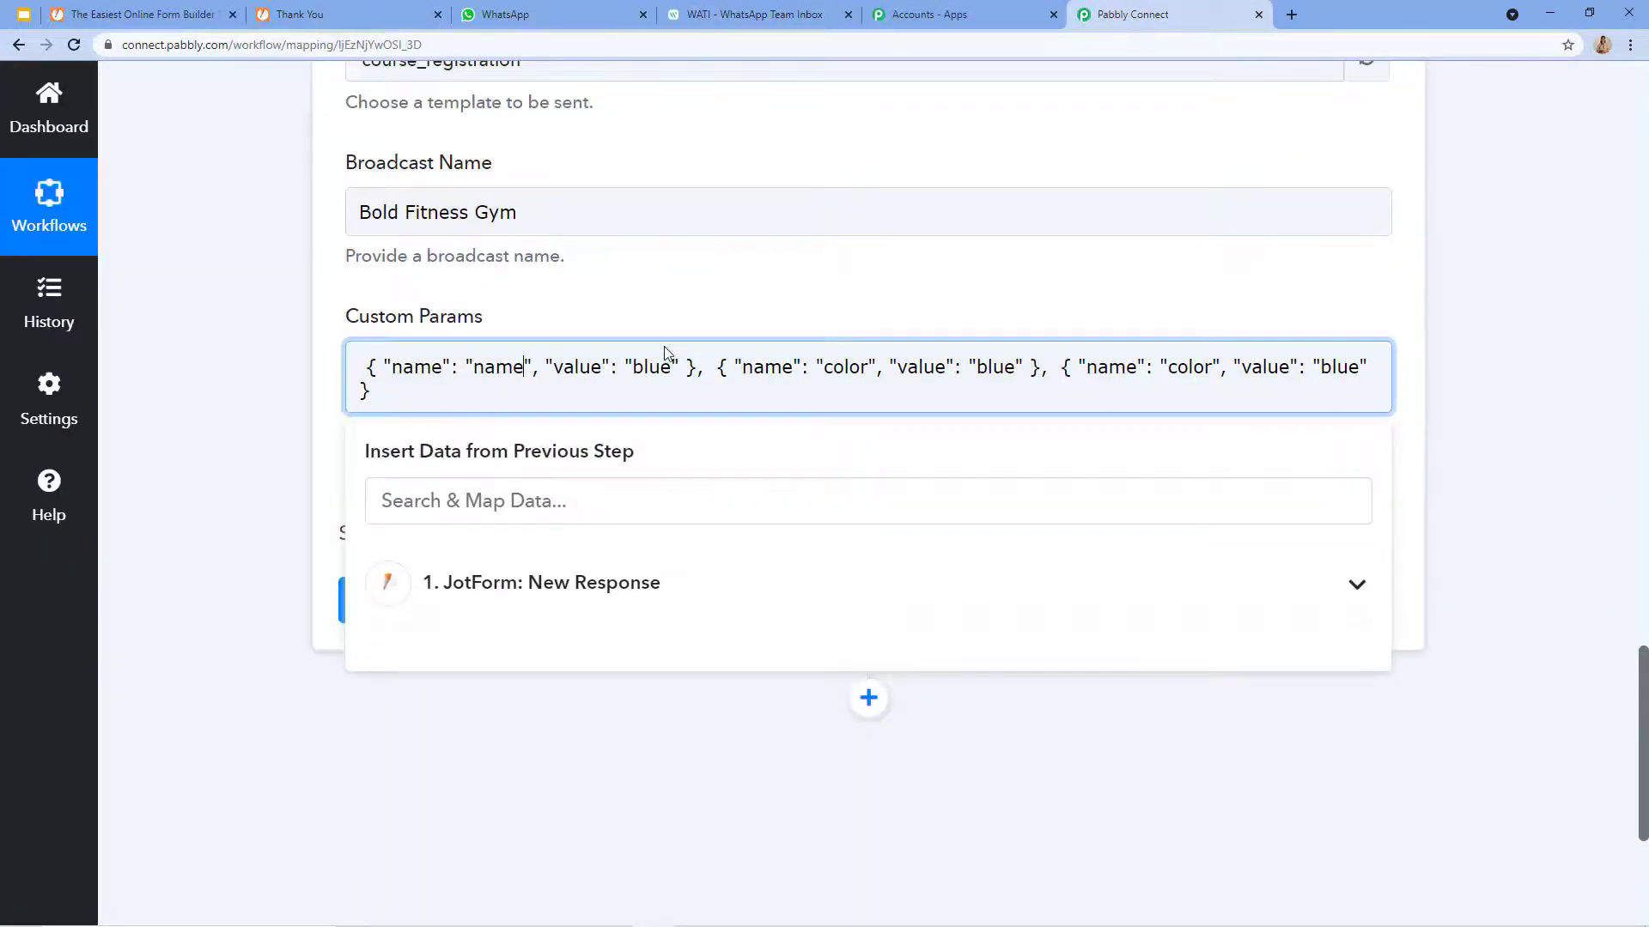
# - Replace the first parameter's value with the RawRequest Q5 FullName field mapped from the JotForm response
pyautogui.press('BackSpace')
pyautogui.press('BackSpace')
pyautogui.press('BackSpace')
pyautogui.press('BackSpace')
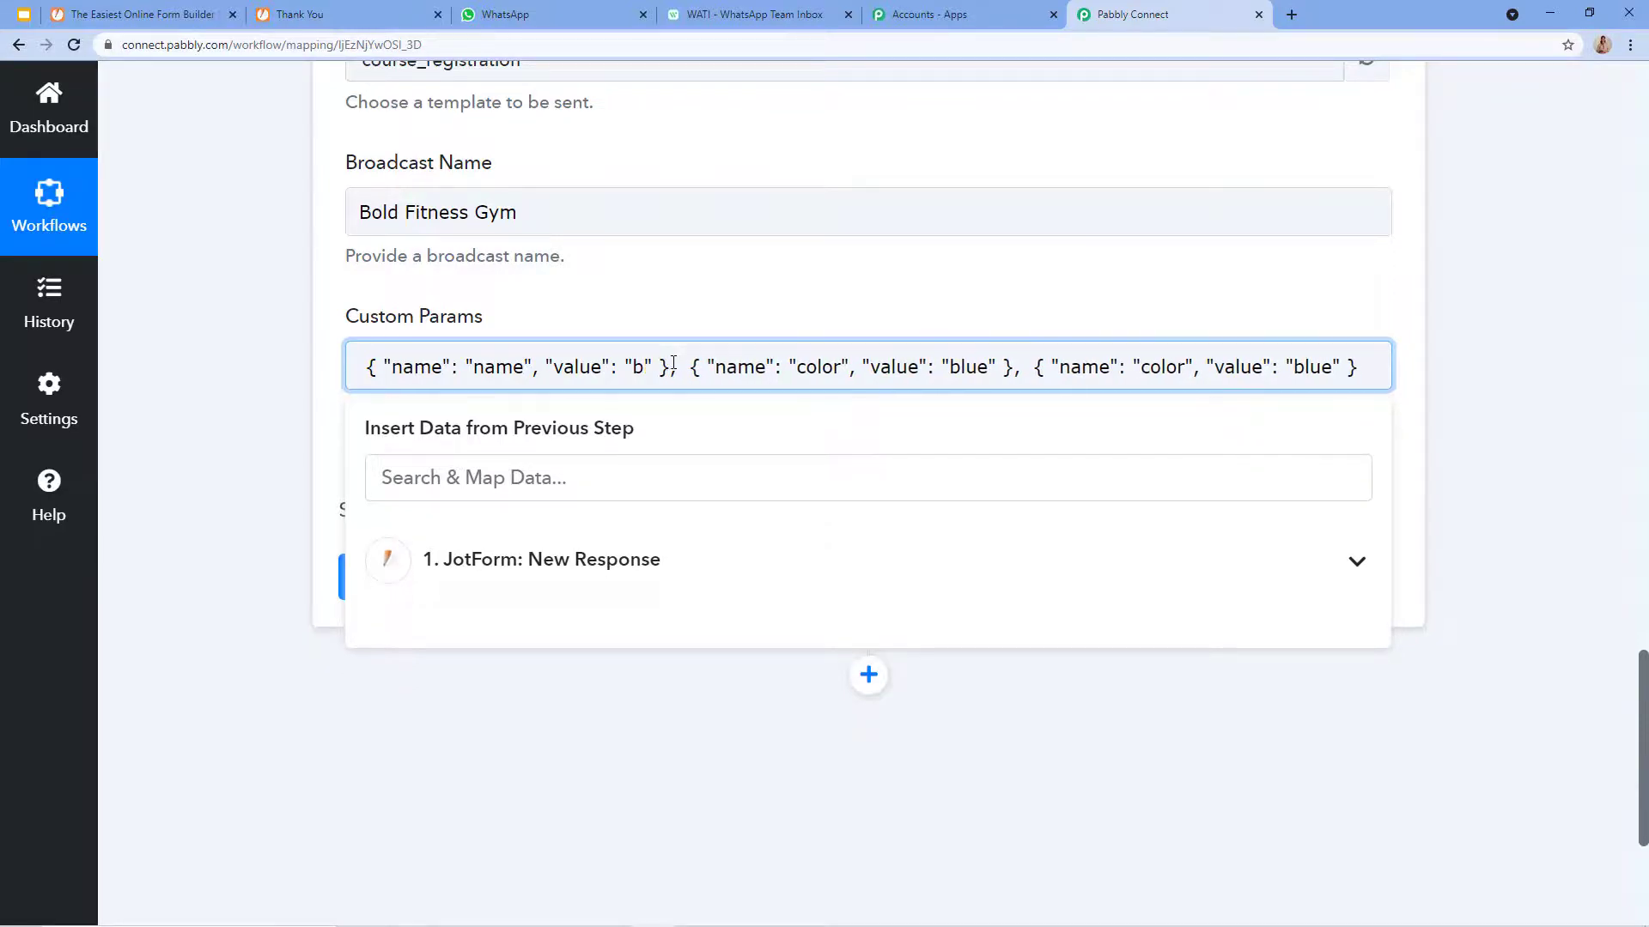
pyautogui.click(558, 577)
pyautogui.scroll(-5, 549, 772)
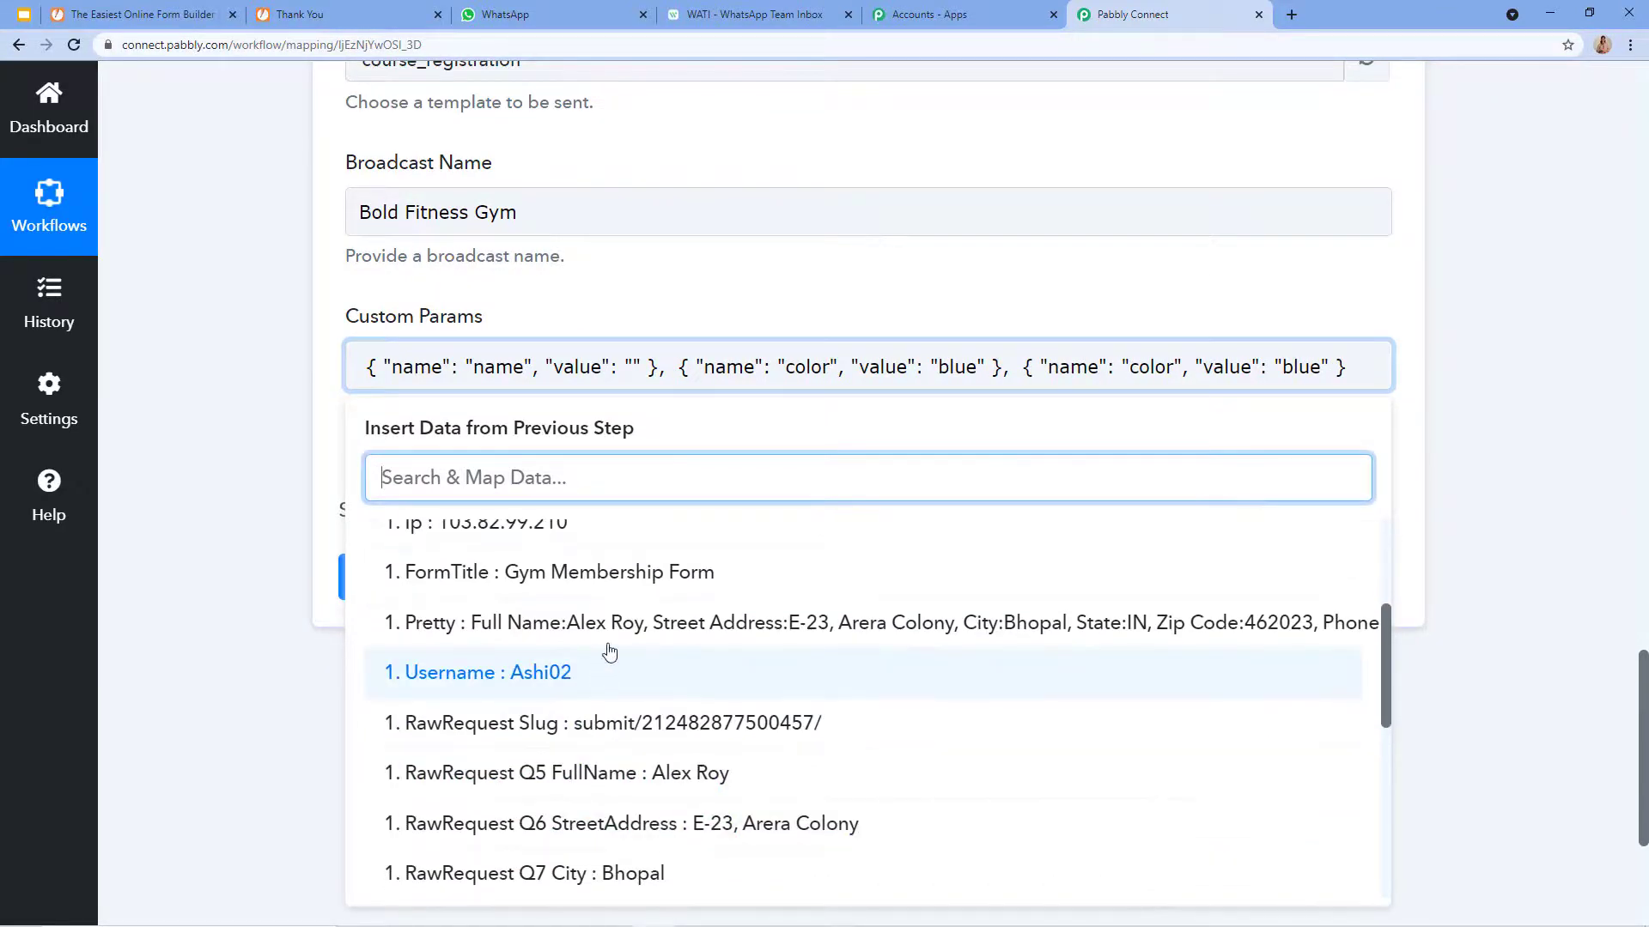
pyautogui.click(660, 777)
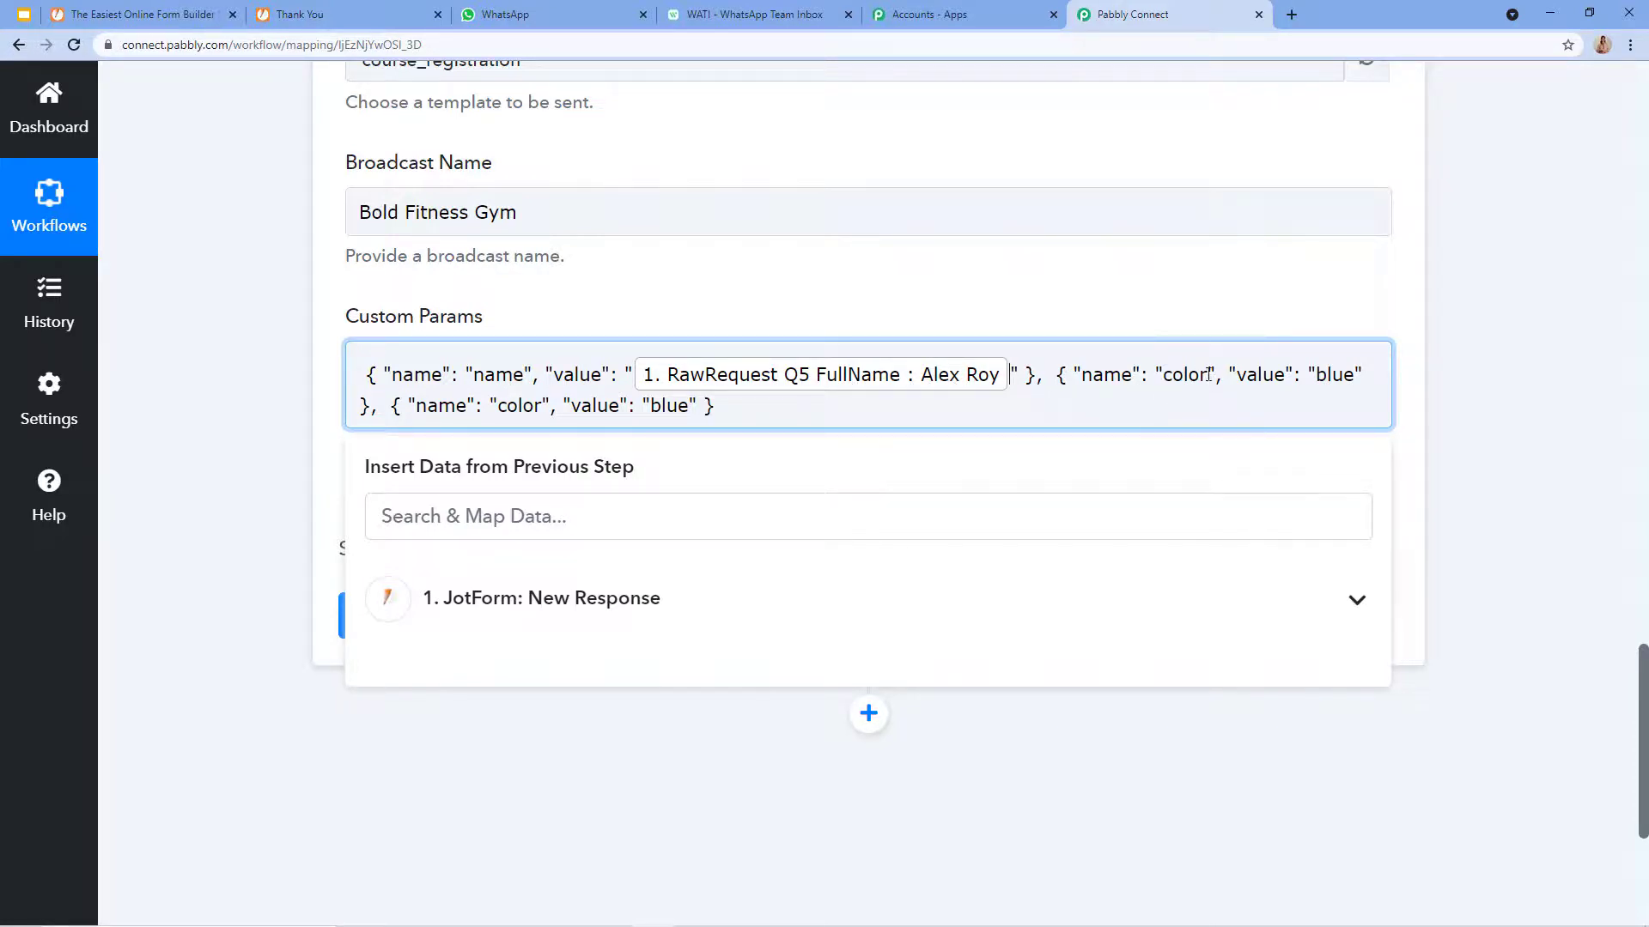
# - Copy the company_name variable from the WATI template and set it as the second custom parameter's name
pyautogui.click(756, 14)
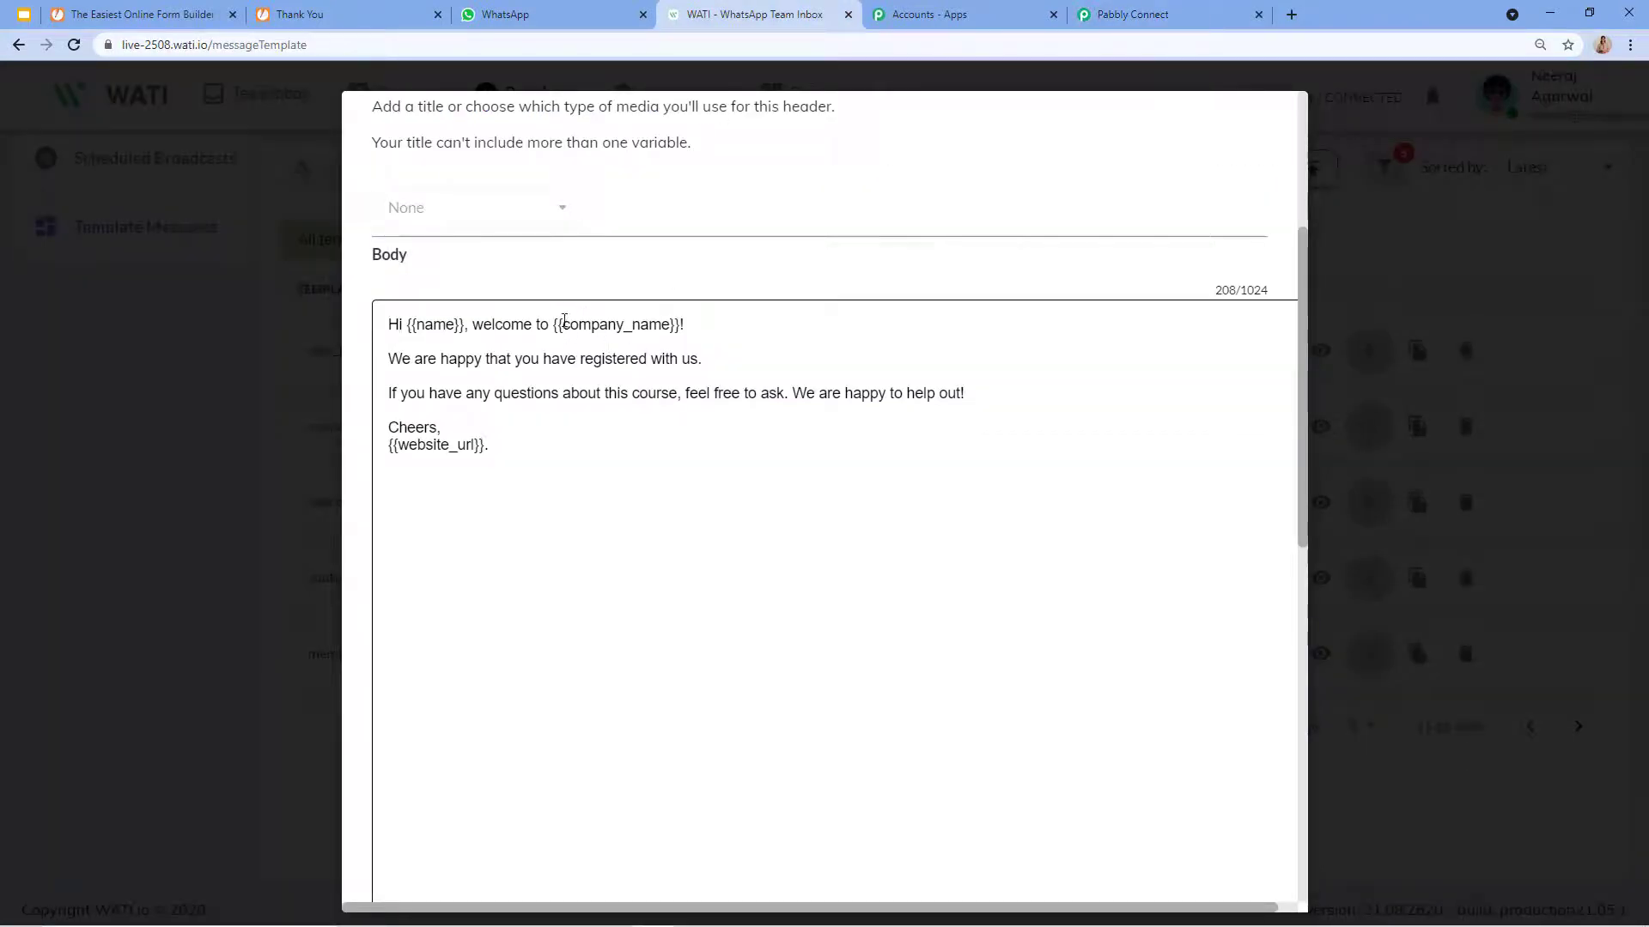
pyautogui.moveTo(563, 325); pyautogui.dragTo(671, 324)
pyautogui.hotkey('ctrl', 'c')
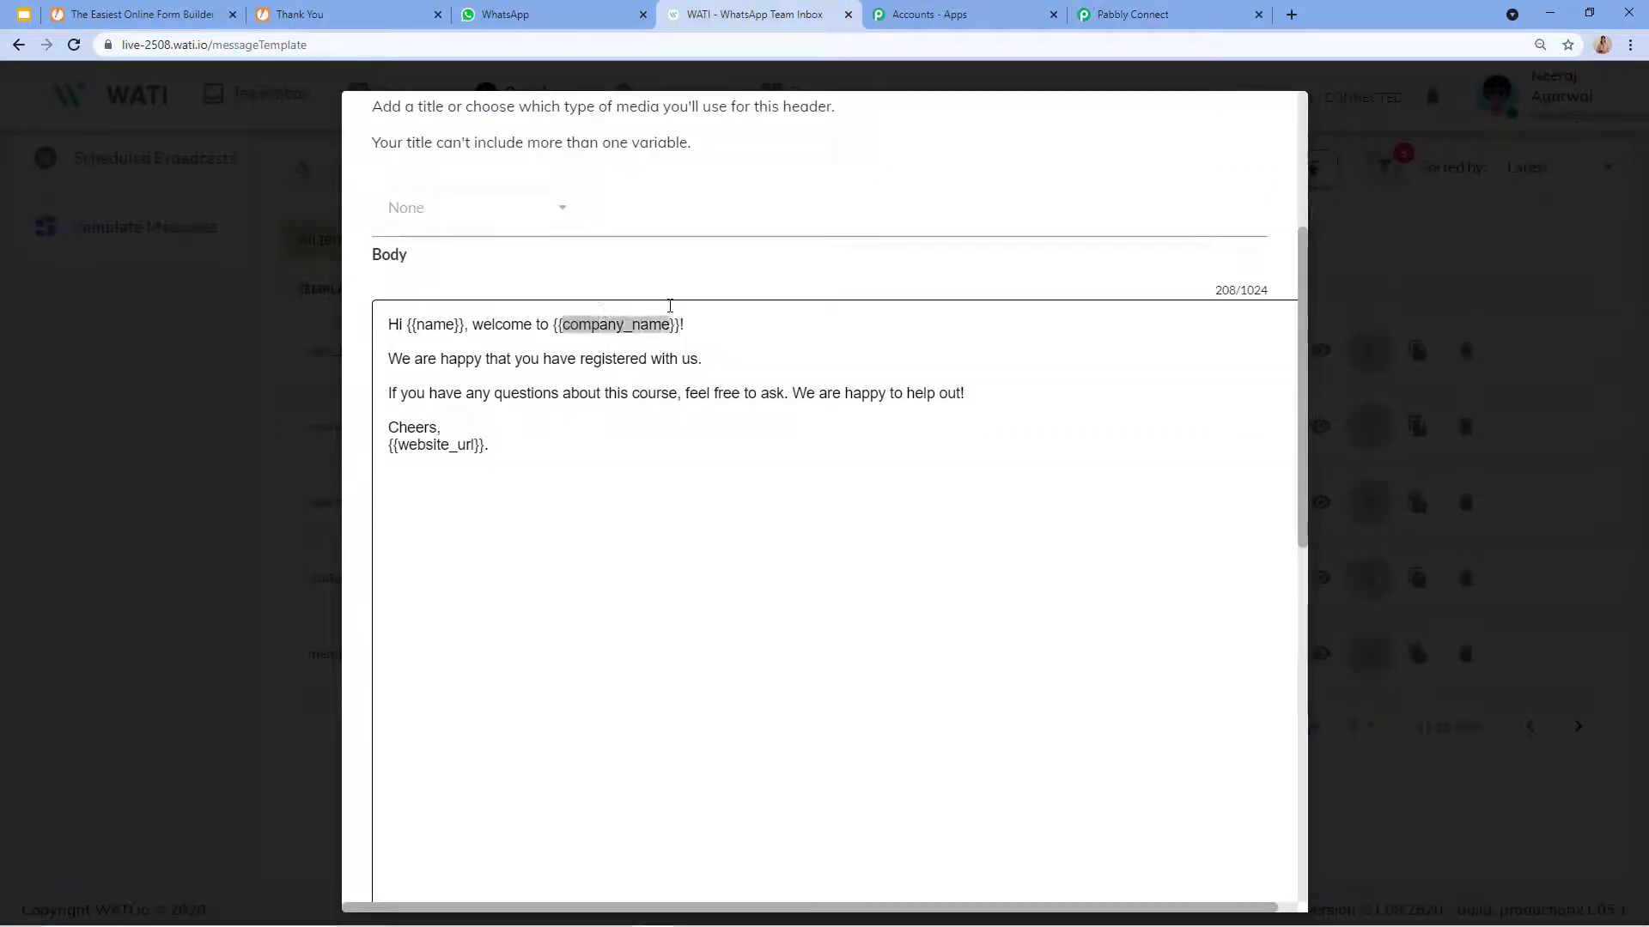
pyautogui.click(1161, 12)
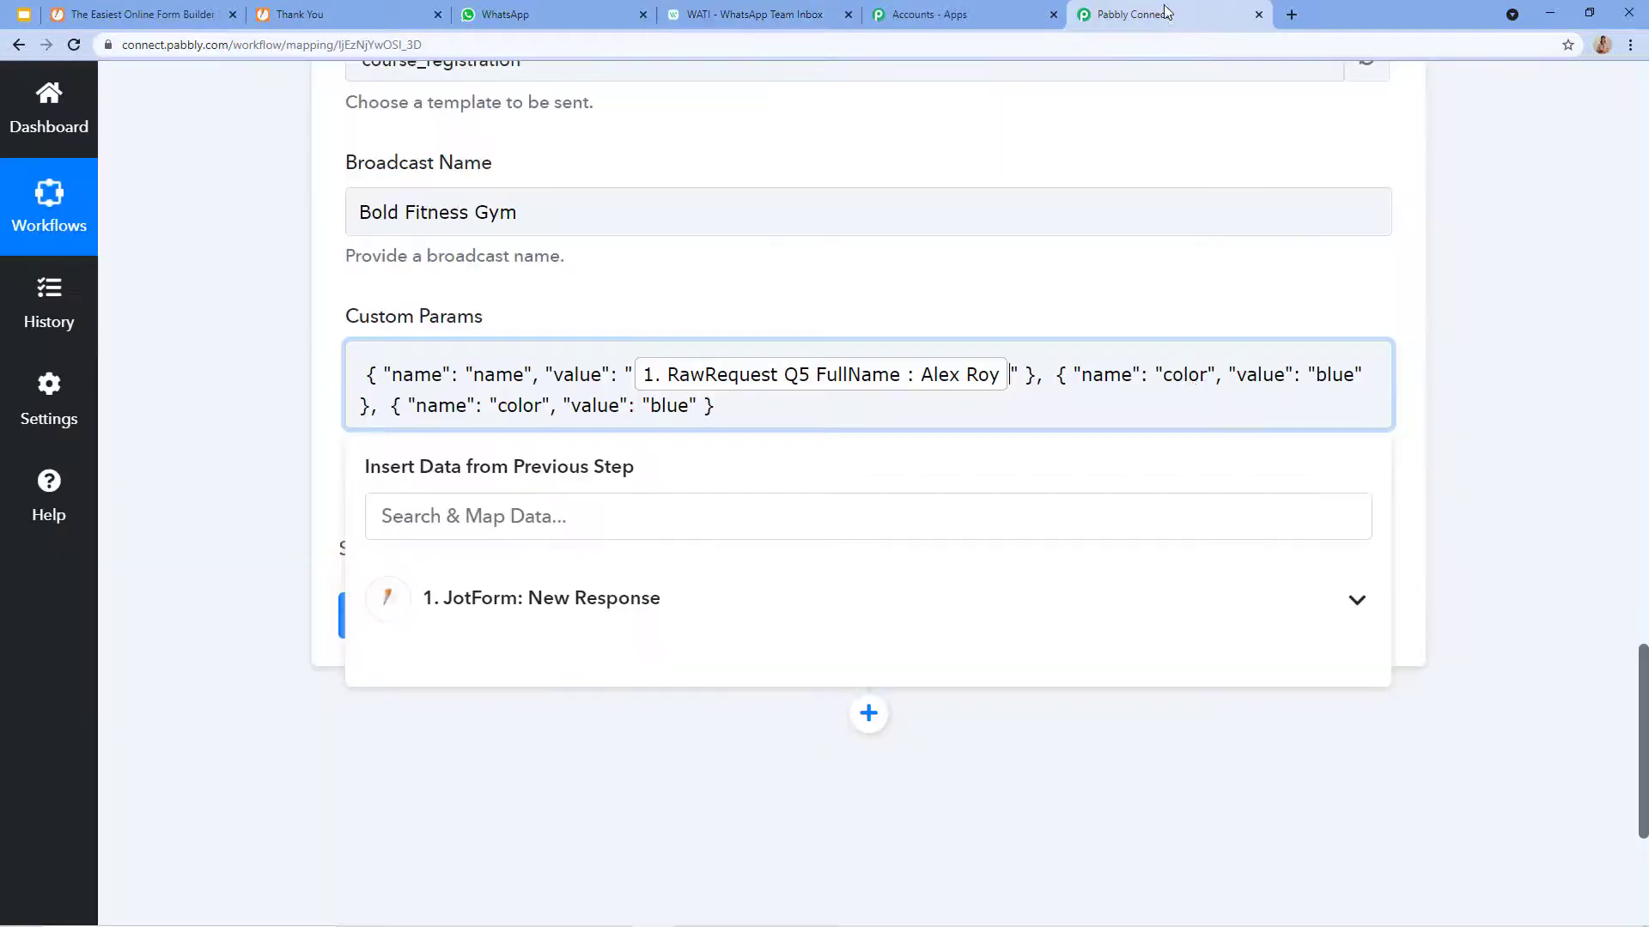
pyautogui.moveTo(1209, 380); pyautogui.dragTo(1166, 392)
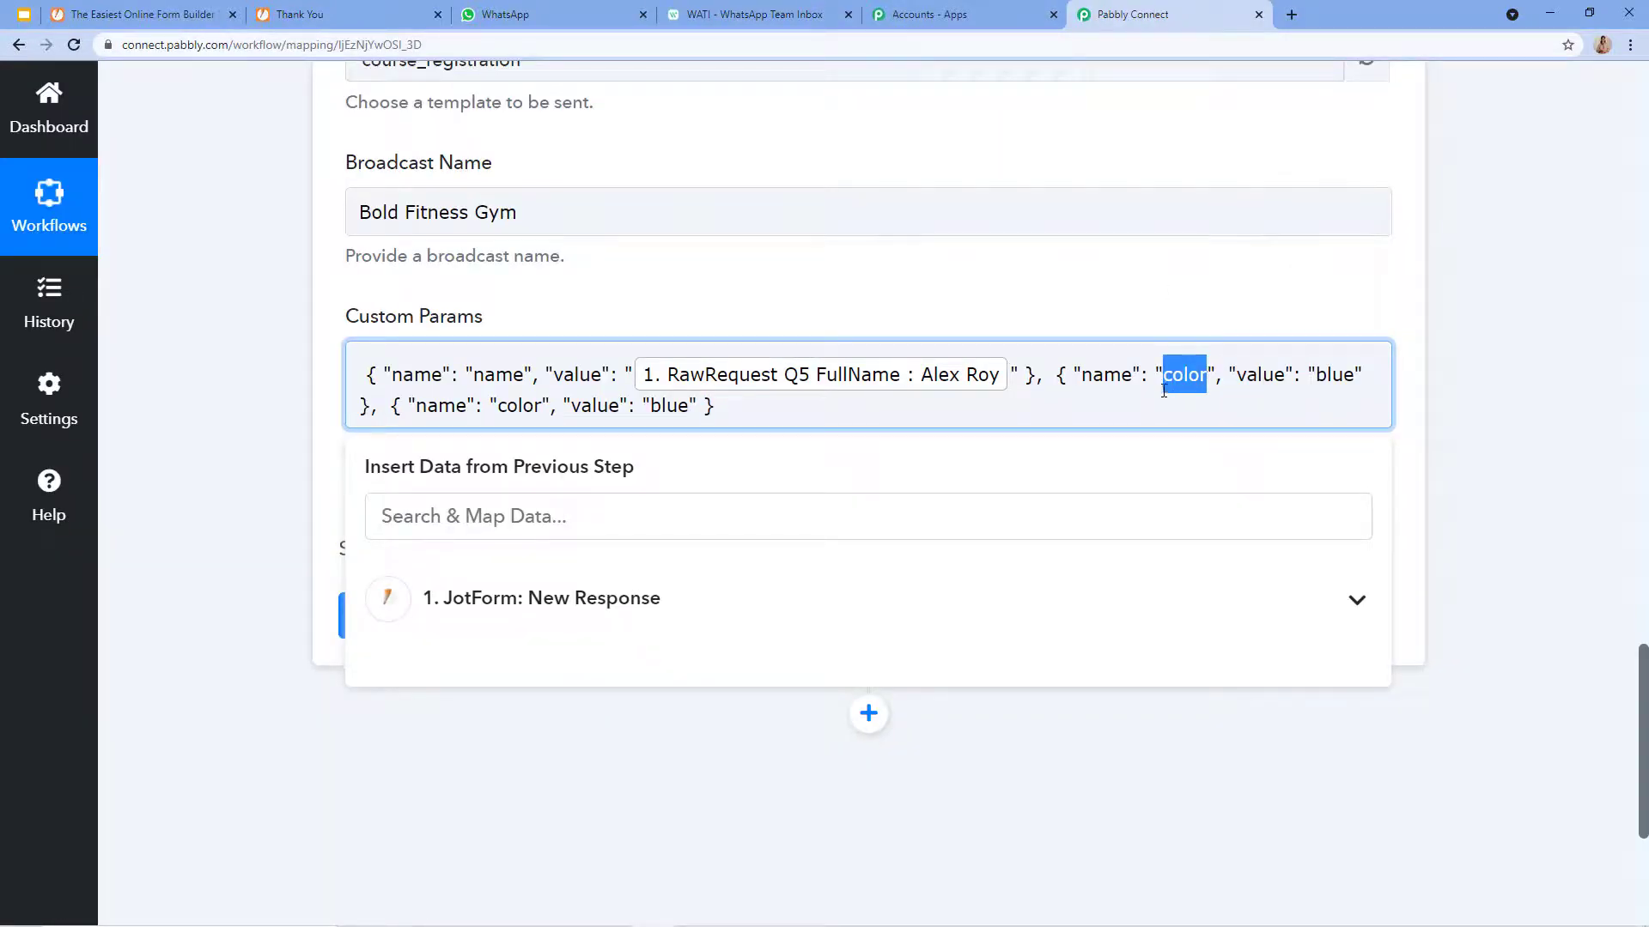
pyautogui.hotkey('ctrl', 'v')
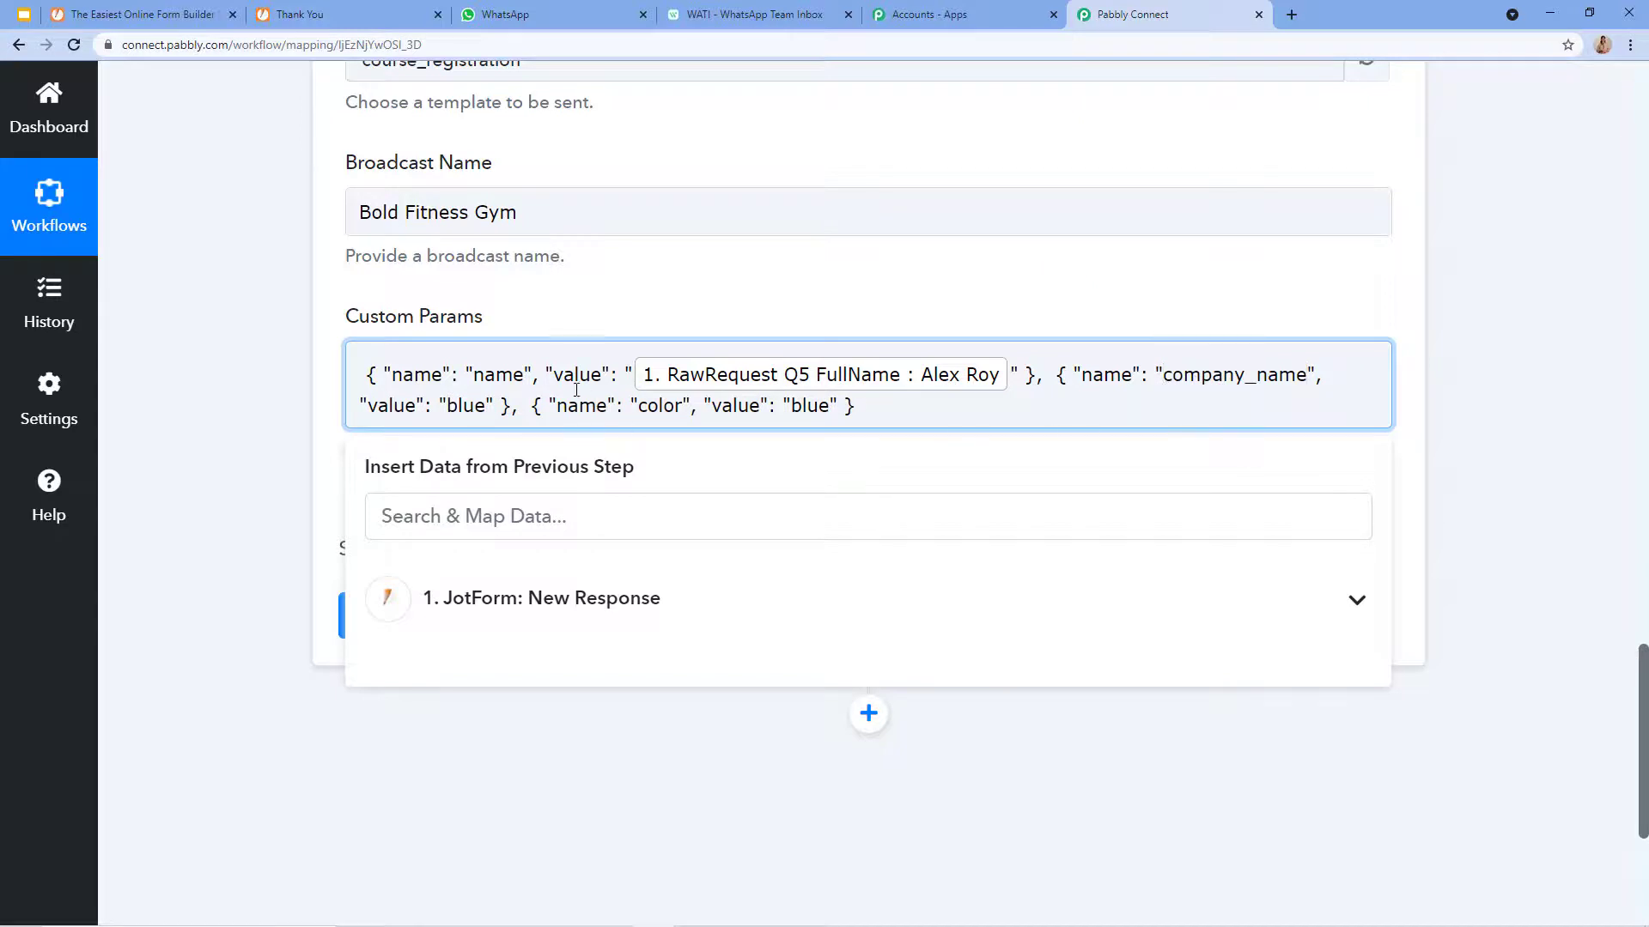
# - Set the value of the company_name parameter to "Bold Fitness Gym"
pyautogui.press('BackSpace')
pyautogui.press('BackSpace')
pyautogui.press('BackSpace')
pyautogui.press('BackSpace')
pyautogui.write('Bold Fitness')
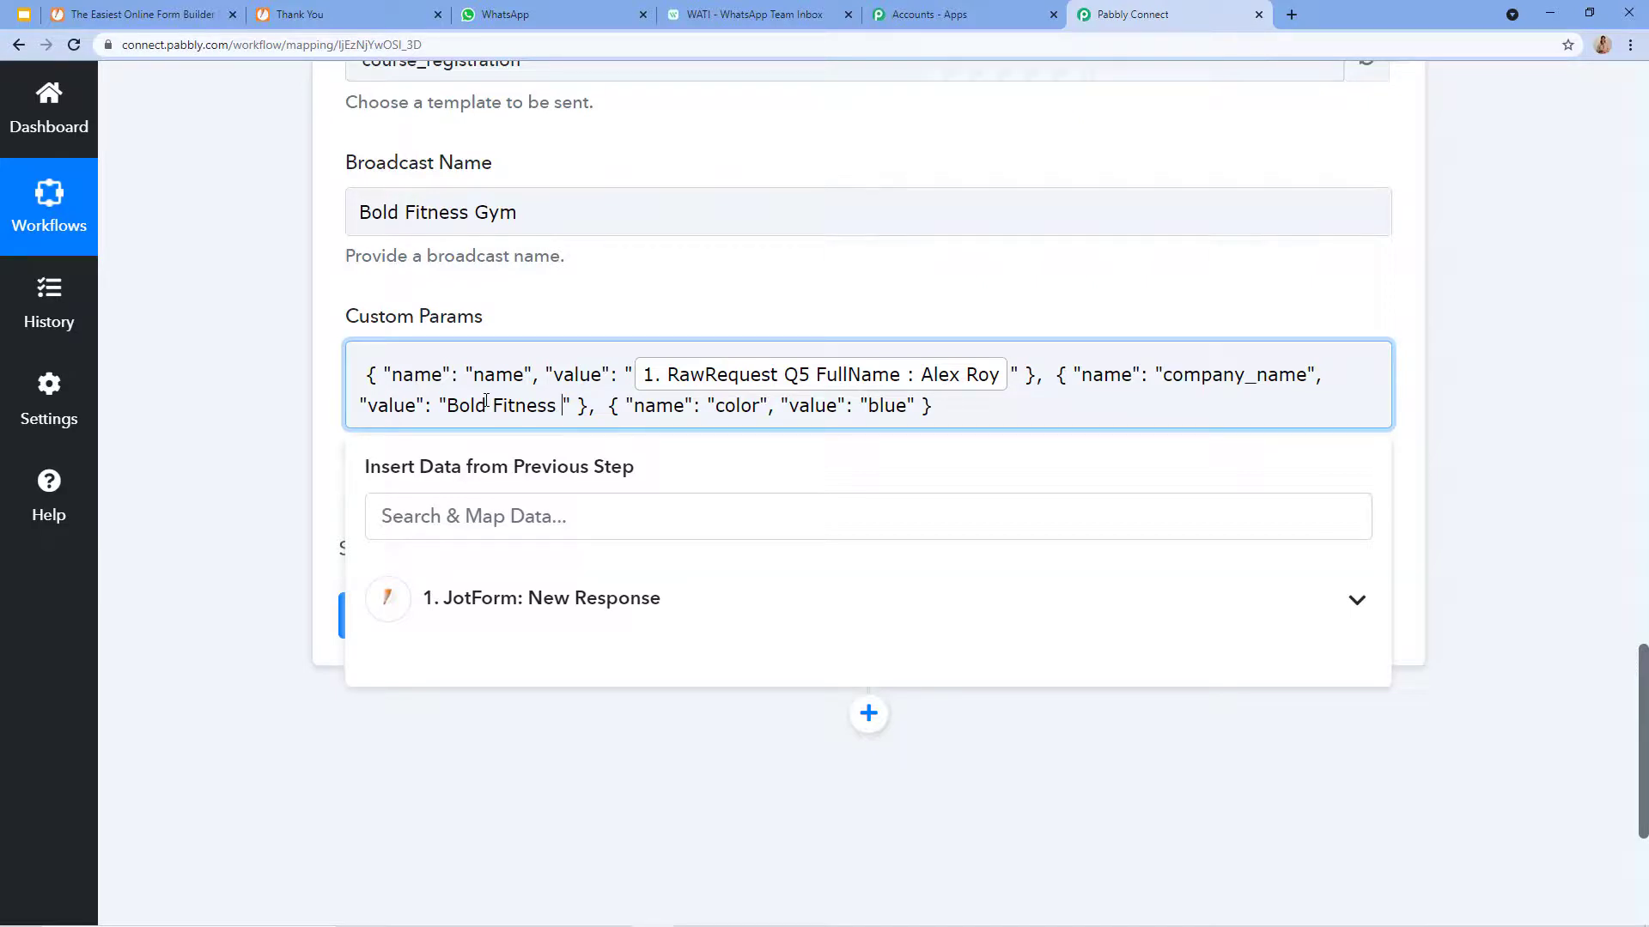
pyautogui.write('Gym')
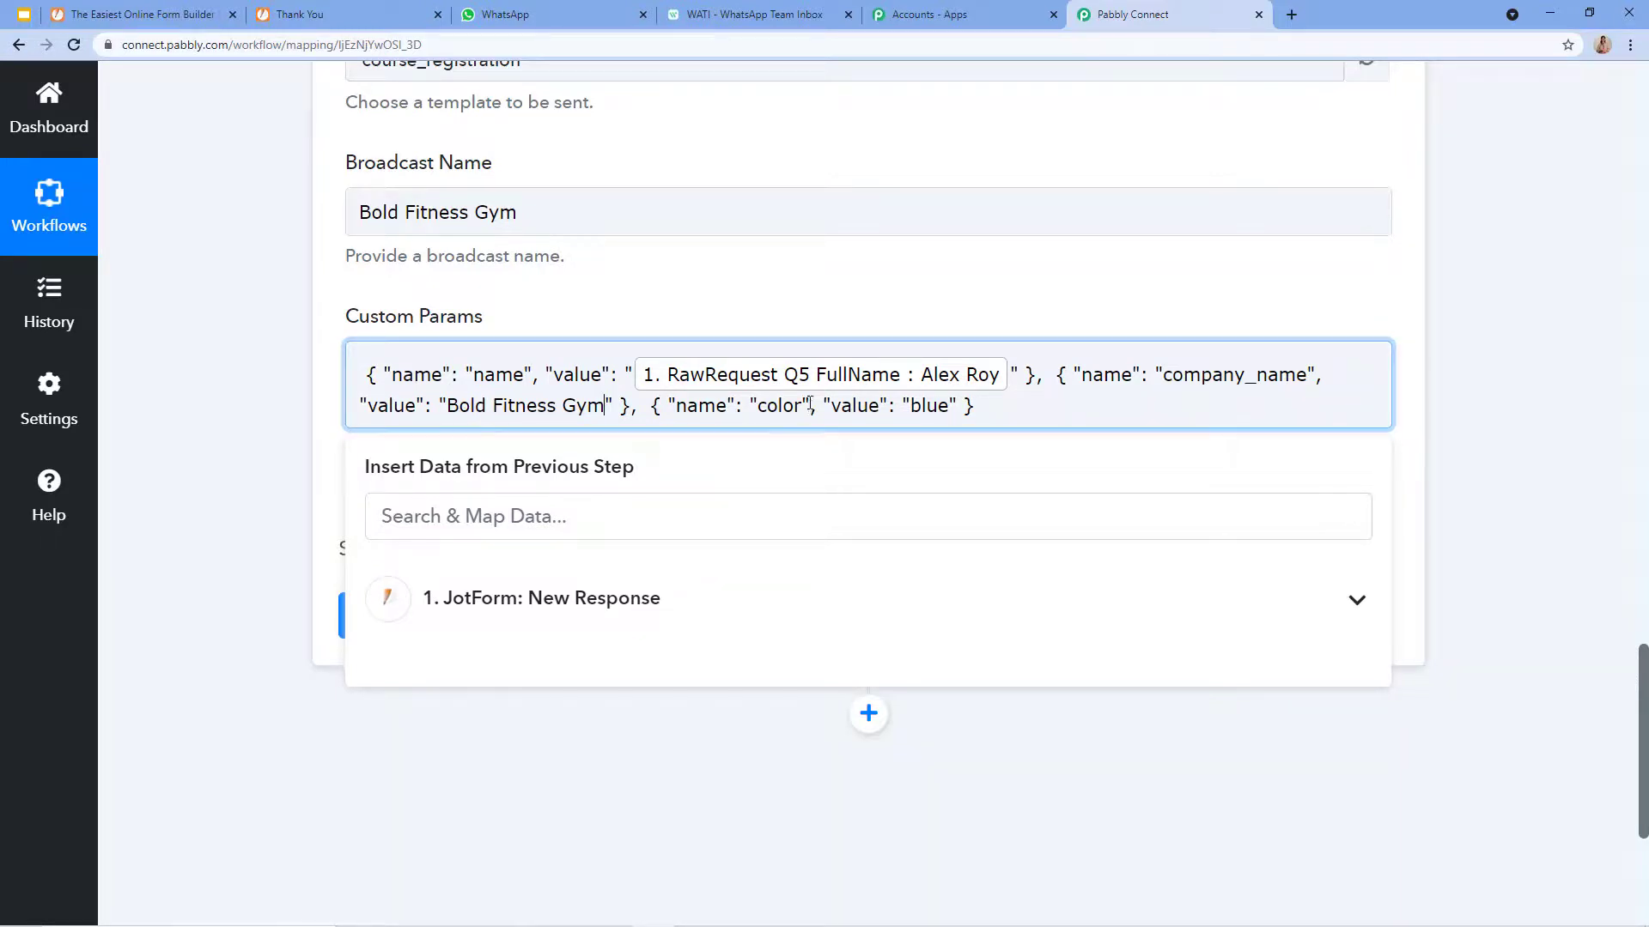
# - Copy the website_url variable from the WATI template and set it as the third custom parameter's name
pyautogui.click(749, 12)
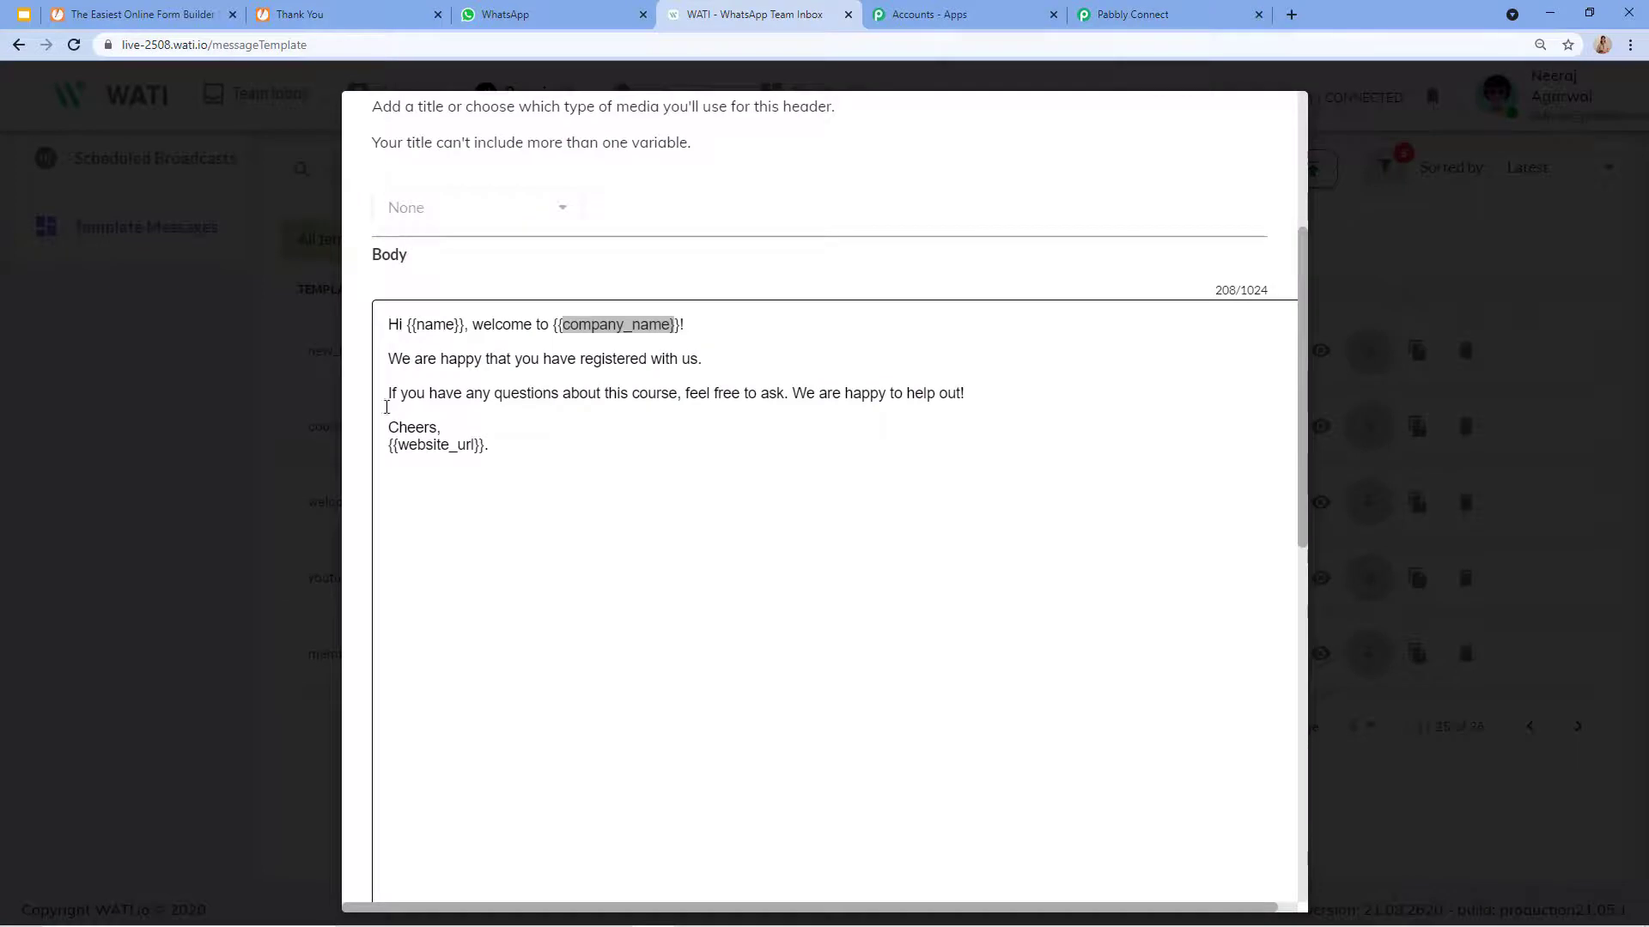
pyautogui.moveTo(394, 445); pyautogui.dragTo(473, 461)
pyautogui.hotkey('ctrl', 'c')
pyautogui.click(395, 449)
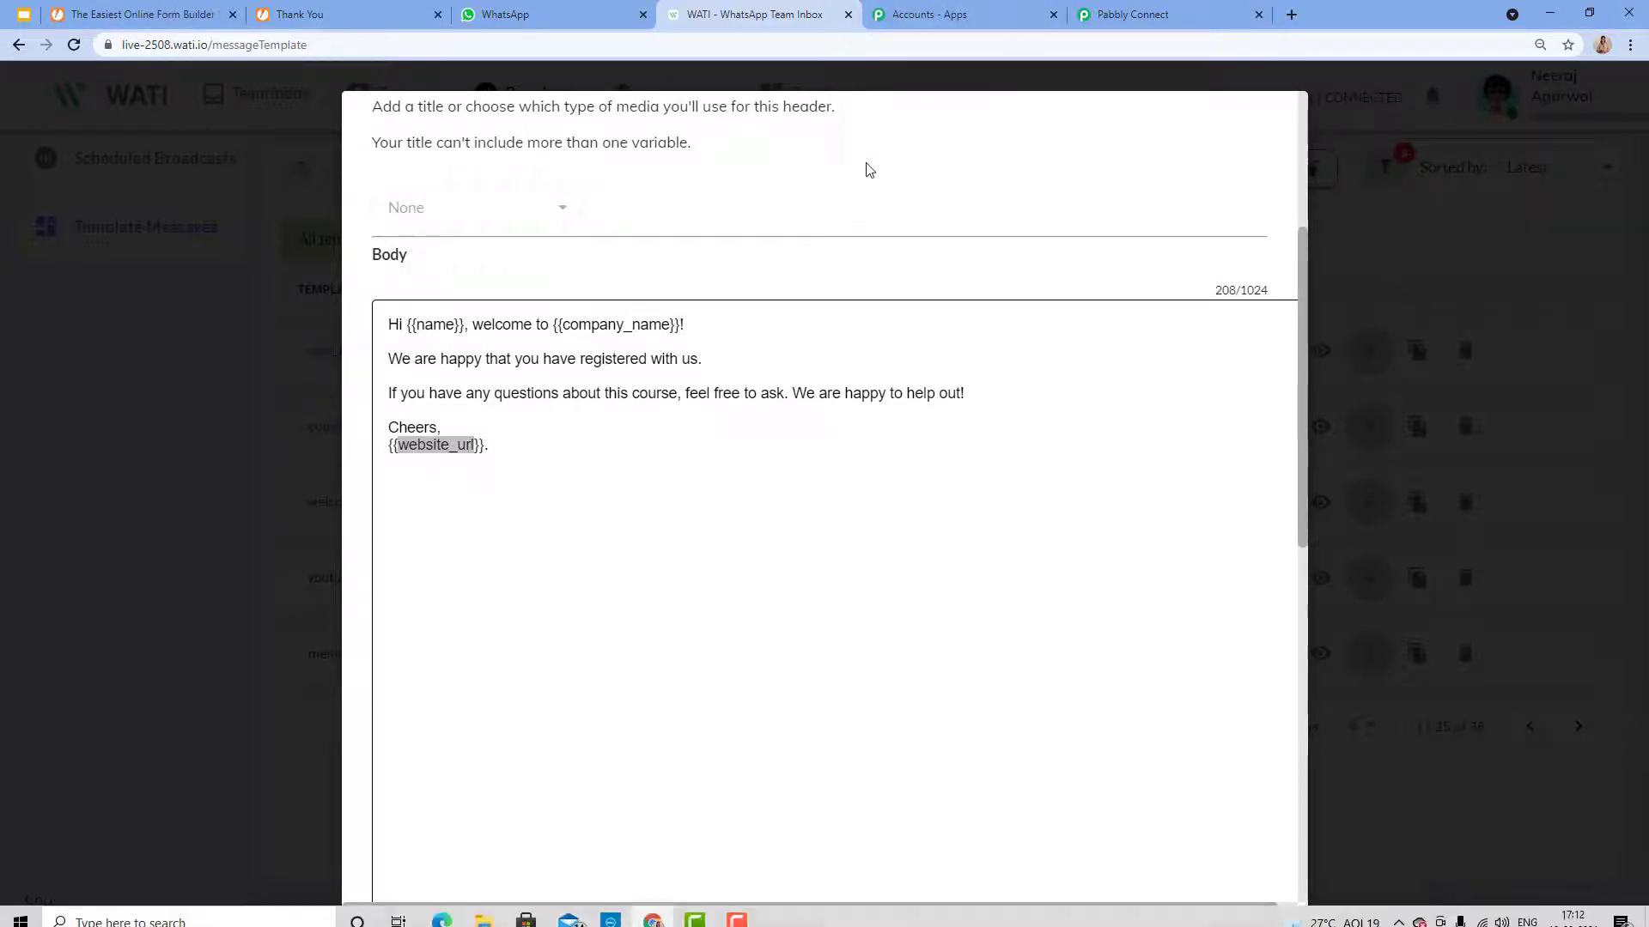
pyautogui.click(1133, 14)
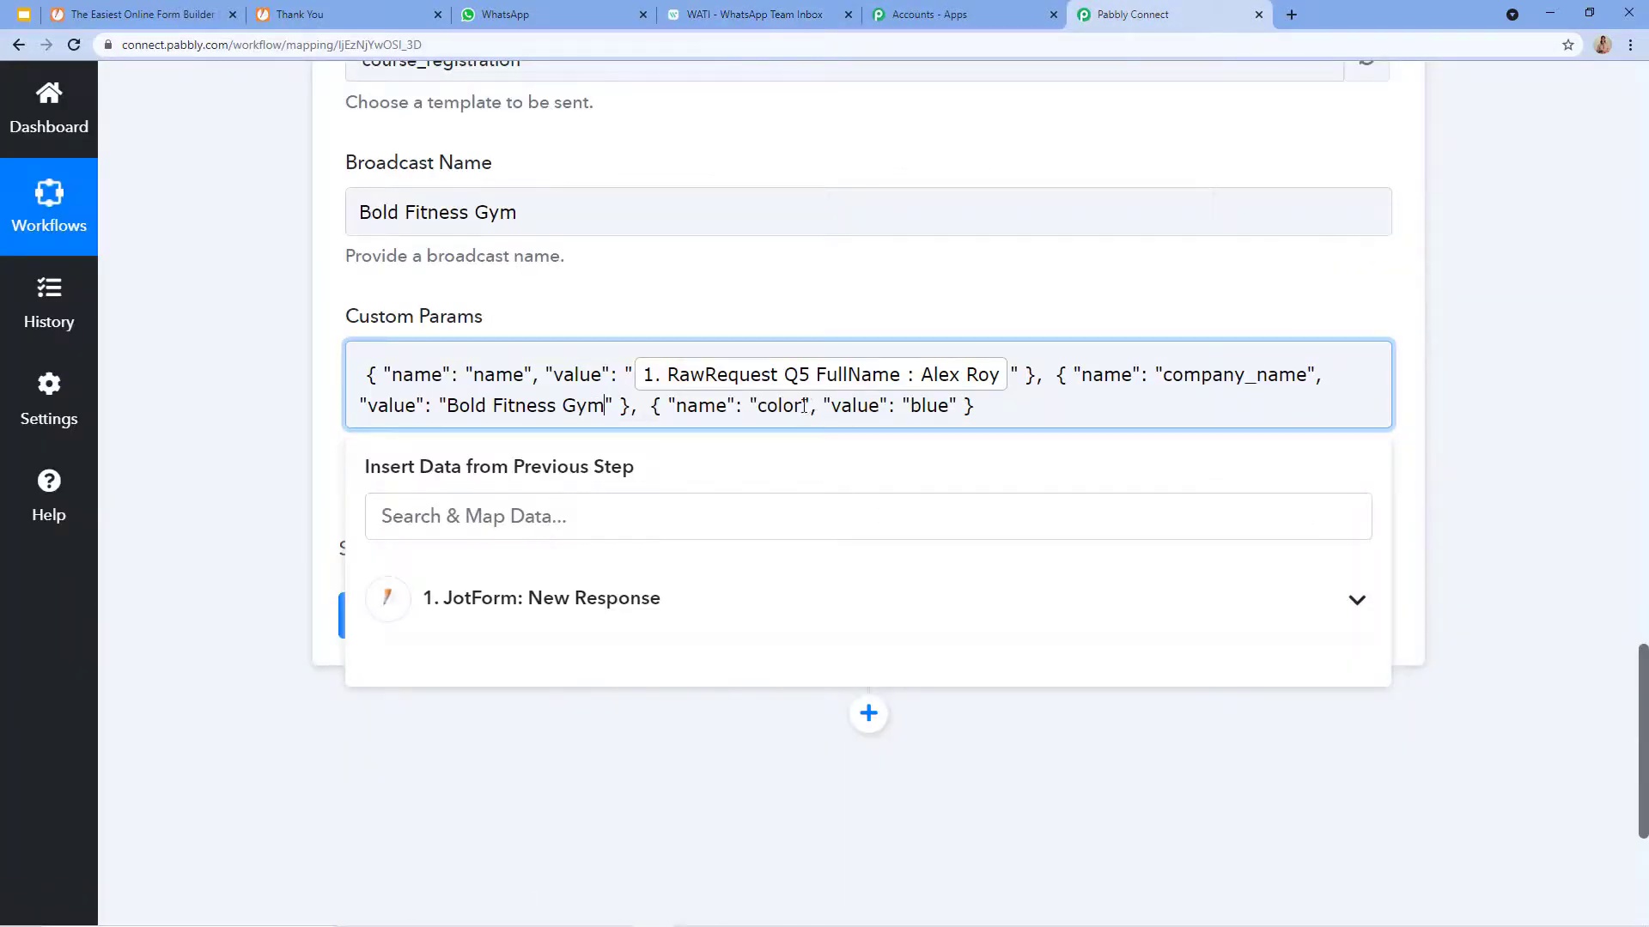
pyautogui.press('BackSpace')
pyautogui.press('BackSpace')
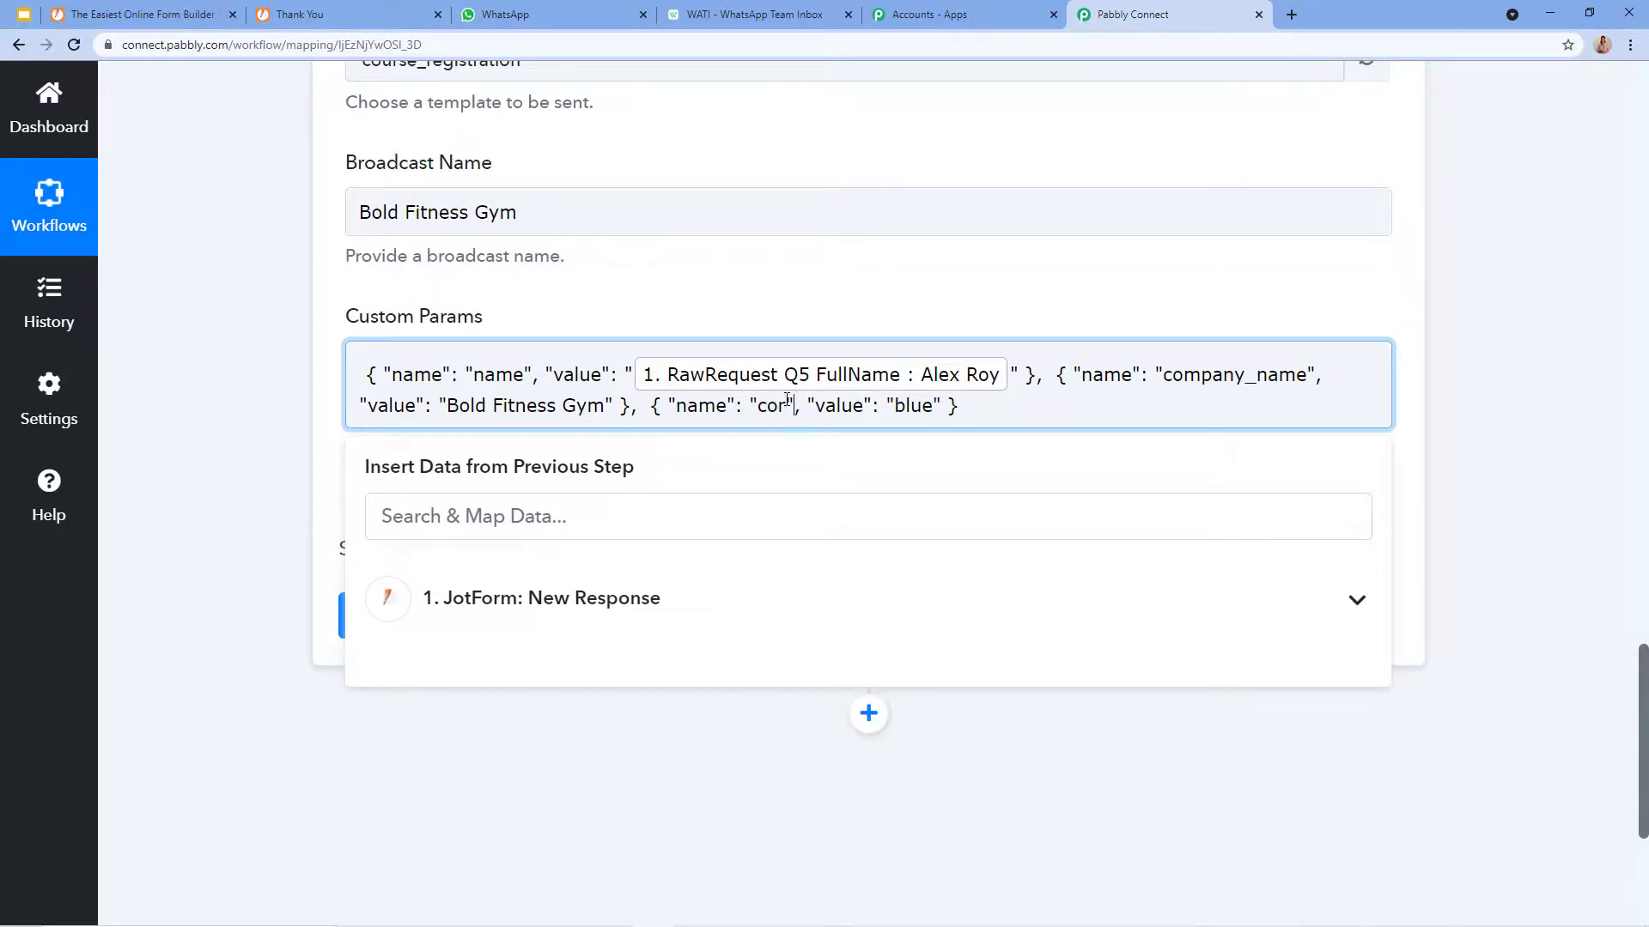
pyautogui.press('BackSpace')
pyautogui.press('BackSpace')
pyautogui.press('BackSpace')
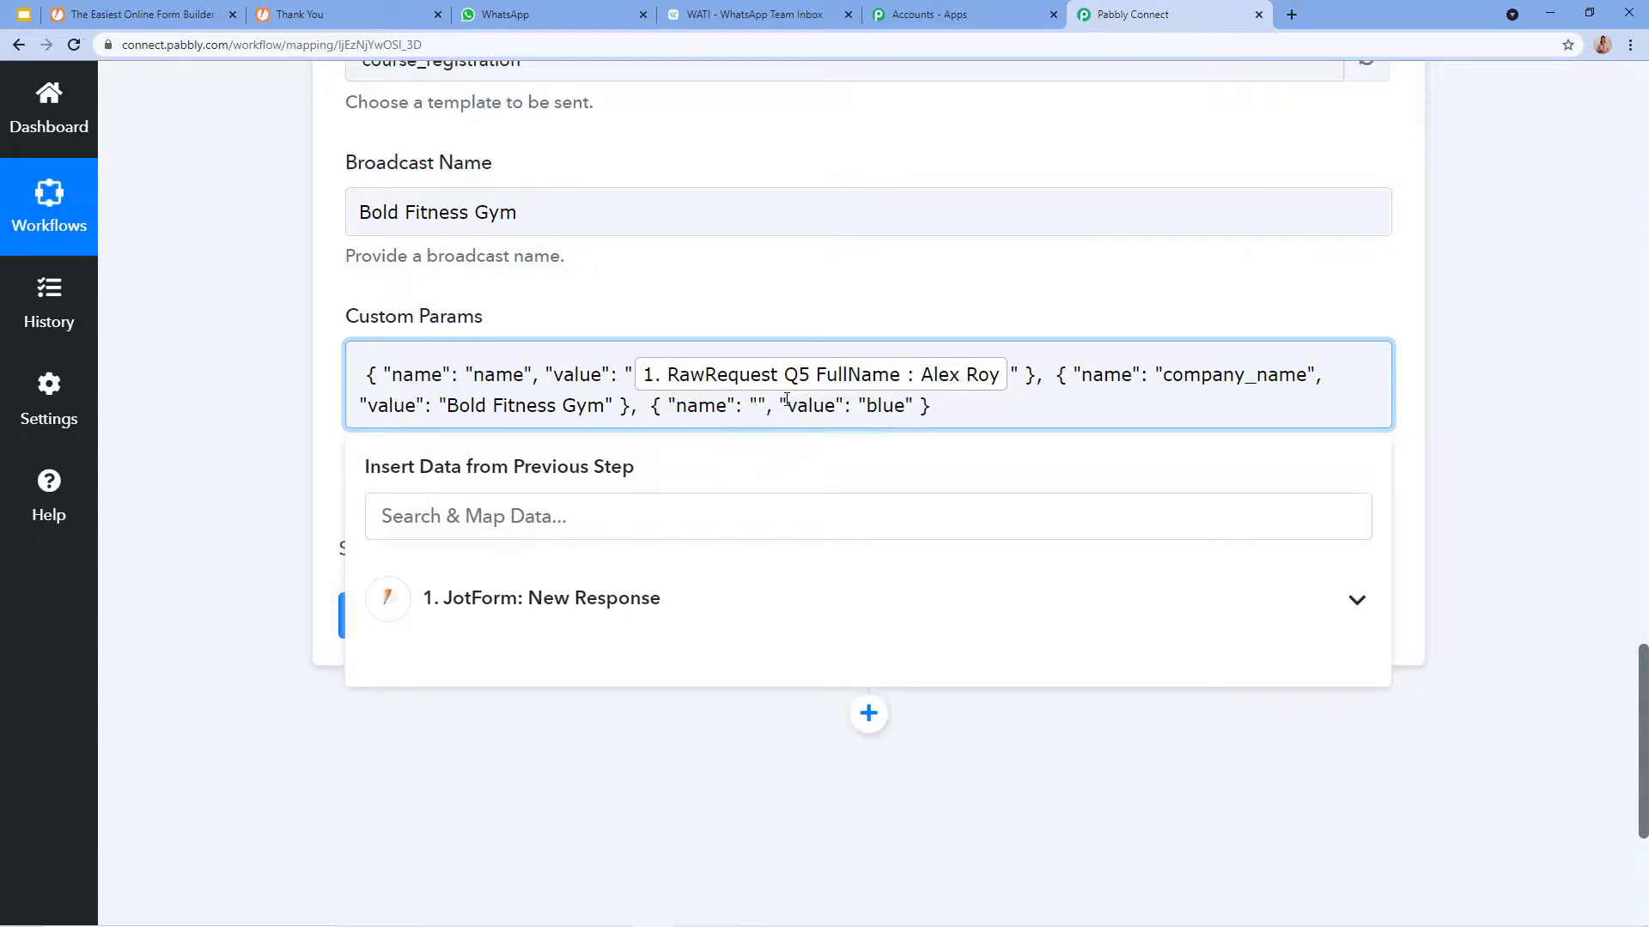
pyautogui.hotkey('ctrl', 'v')
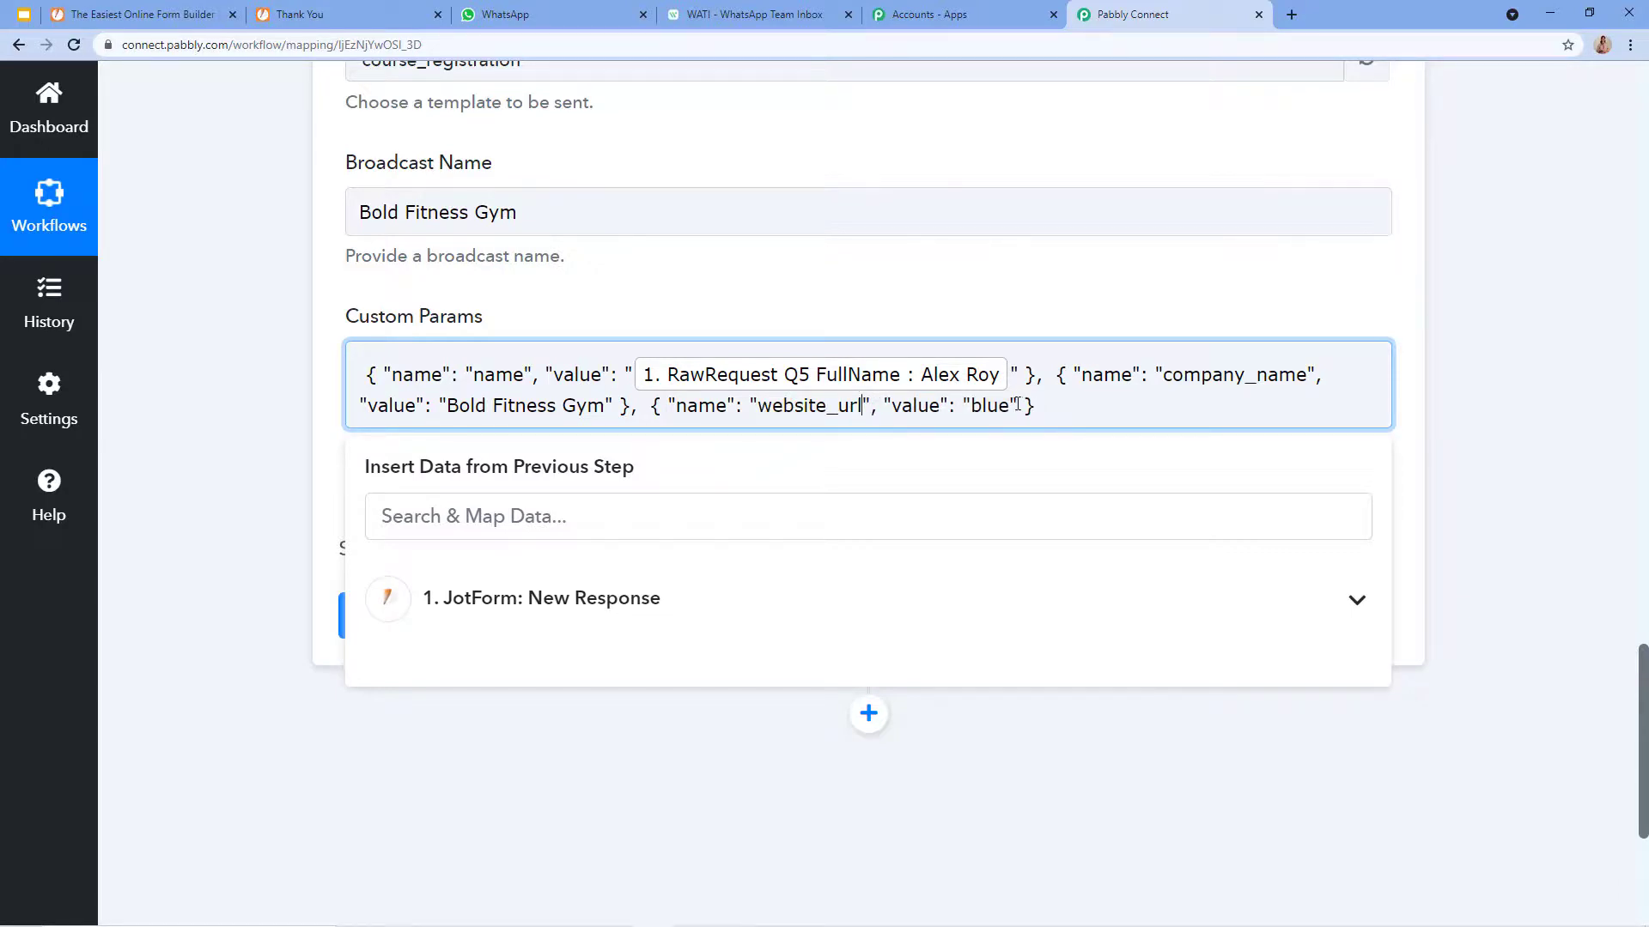
pyautogui.press('BackSpace')
pyautogui.press('BackSpace')
pyautogui.press('BackSpace')
pyautogui.press('BackSpace')
pyautogui.write('www.demo.com')
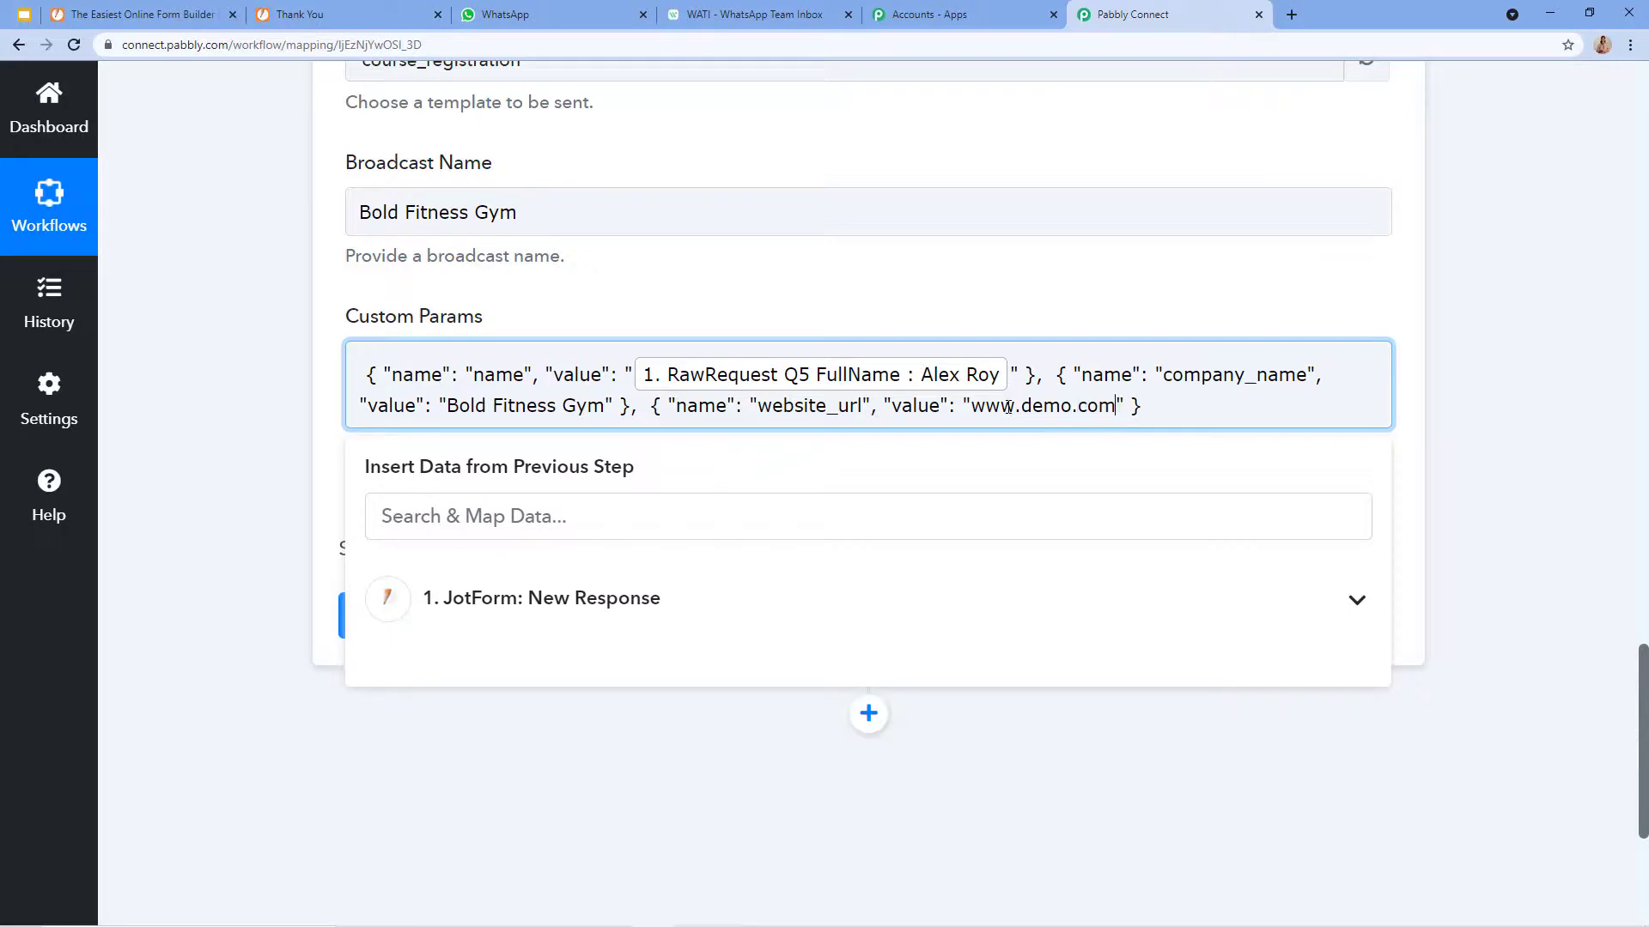
pyautogui.scroll(1, 790, 250)
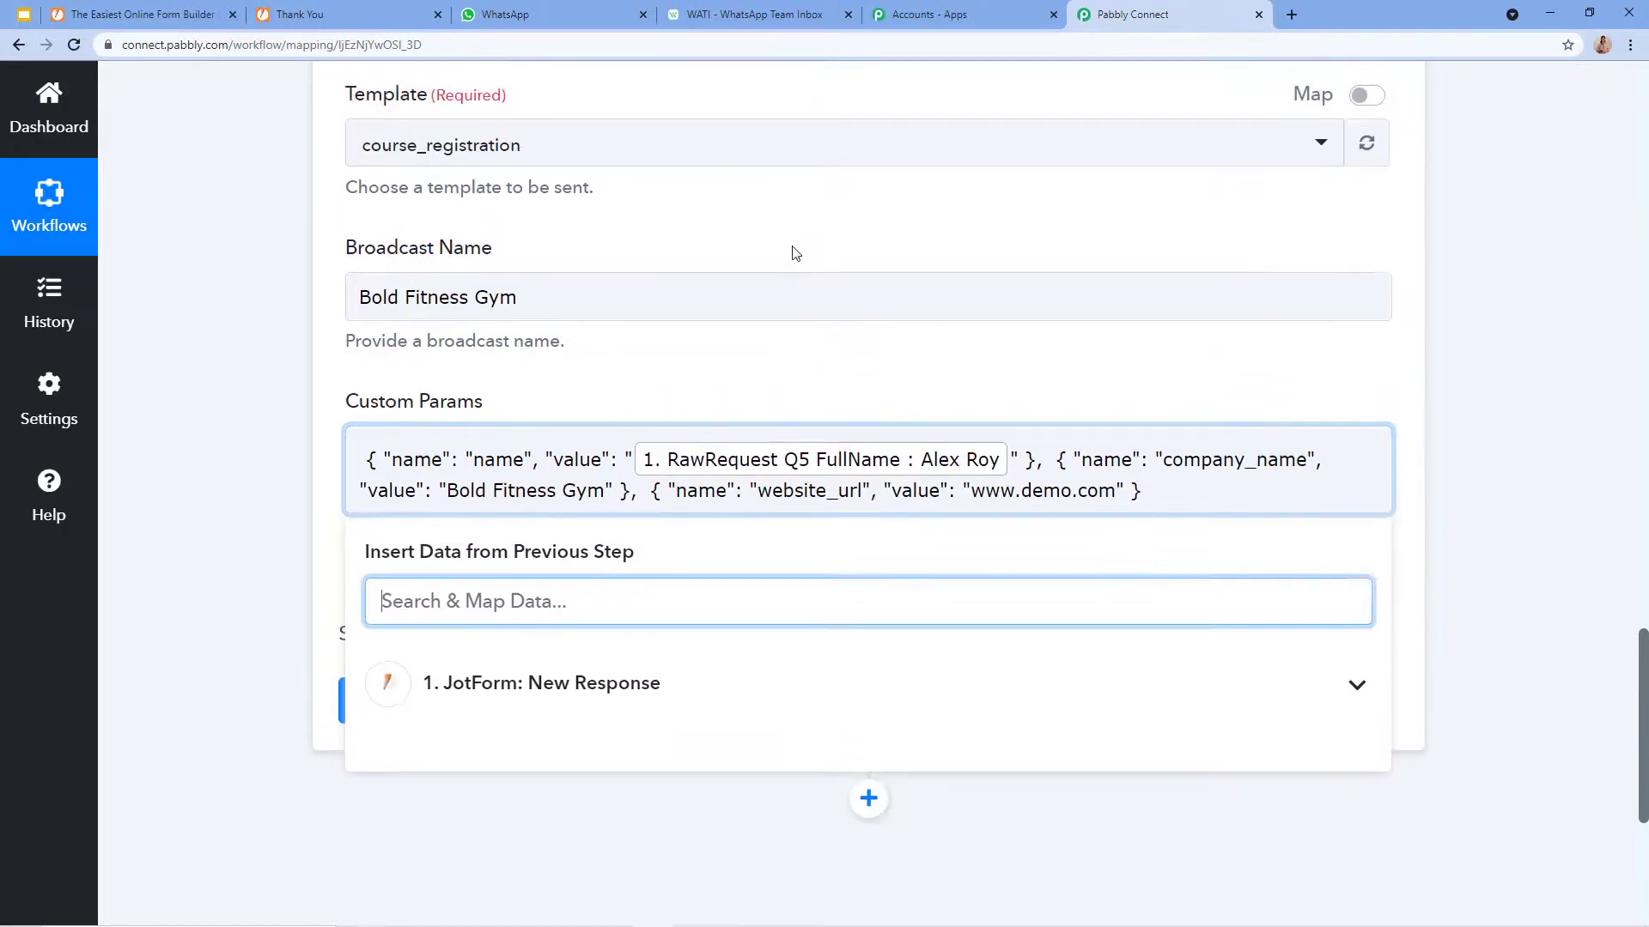
pyautogui.click(736, 383)
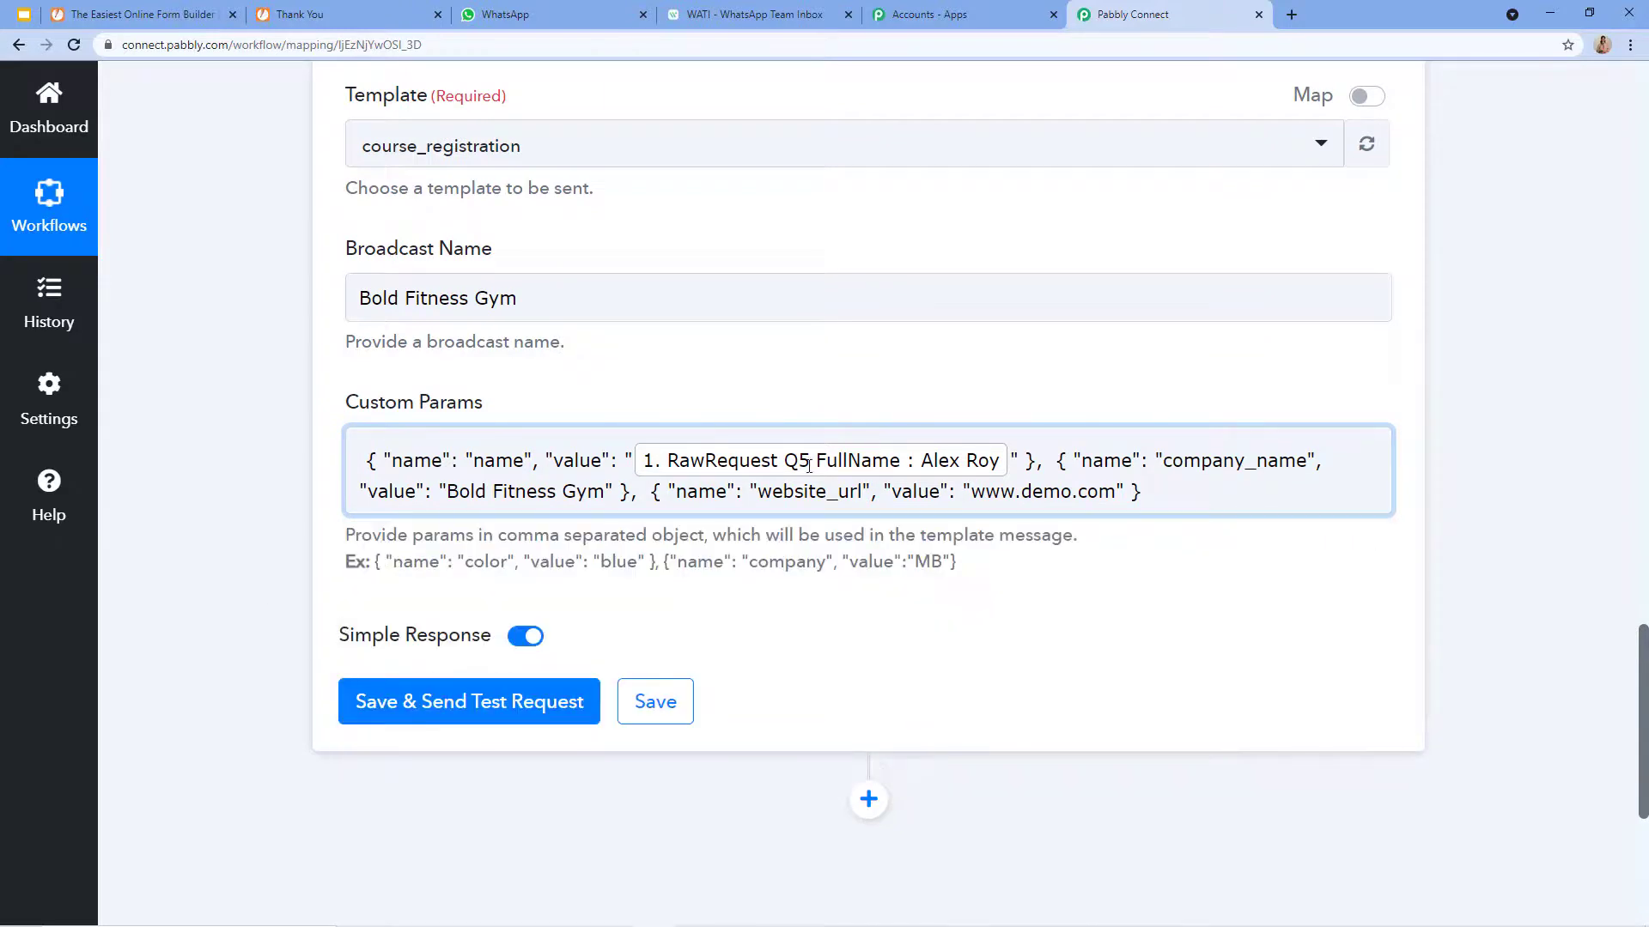
# - Recheck the custom parameters against the WATI template, then save the Send Template Message action and send a test request
pyautogui.click(751, 15)
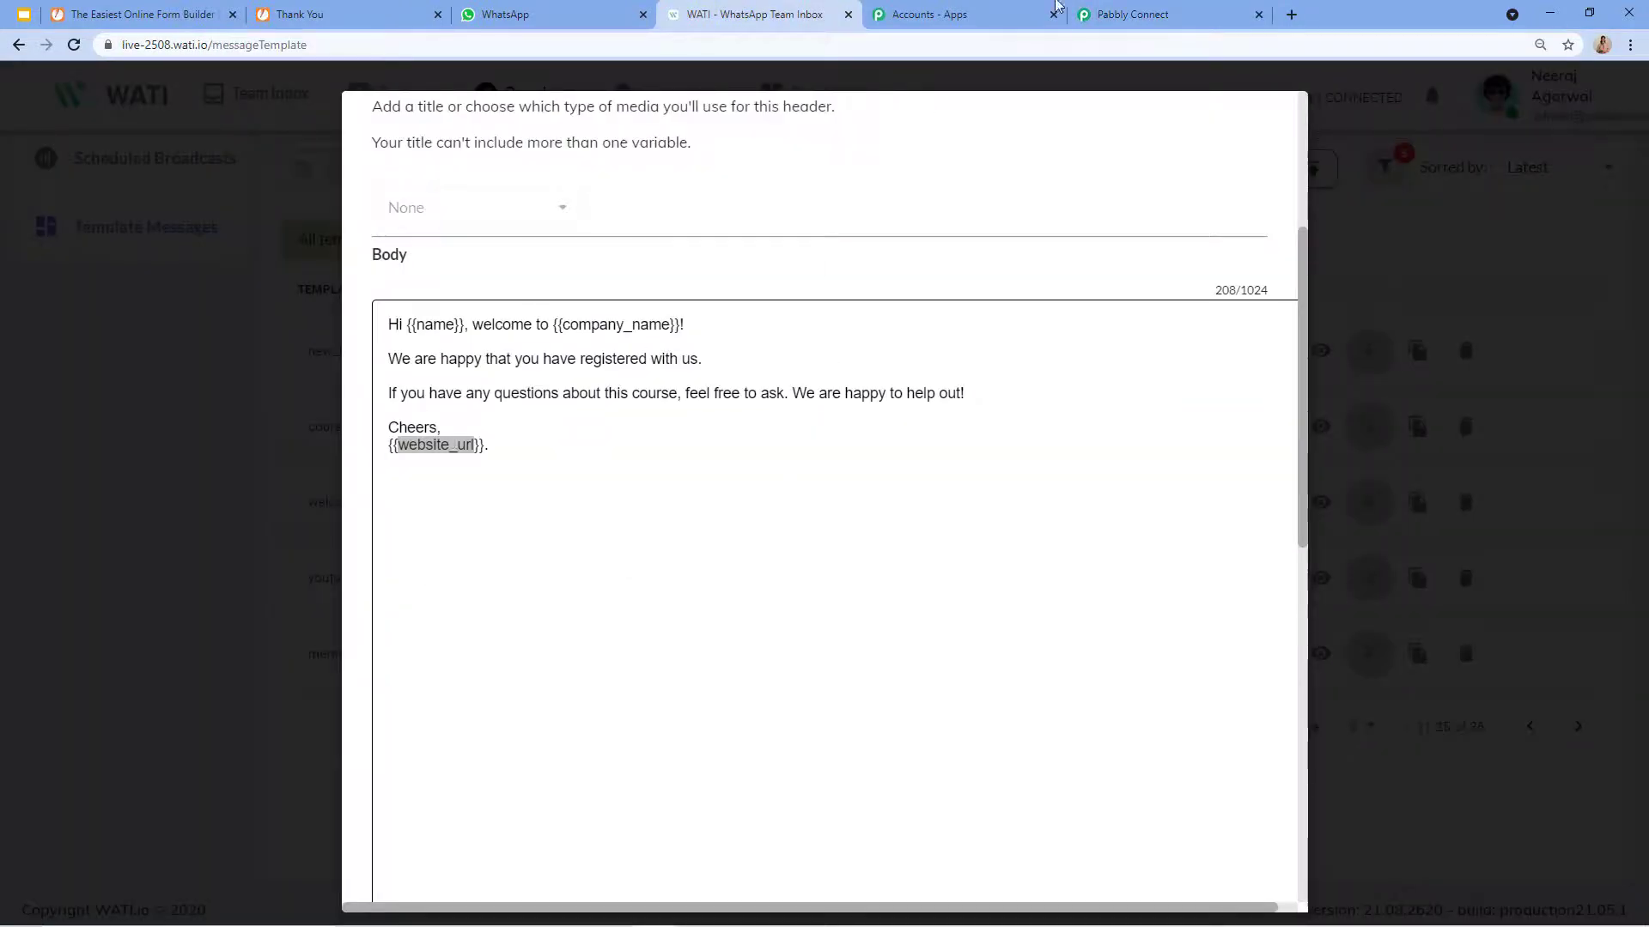
pyautogui.click(1125, 15)
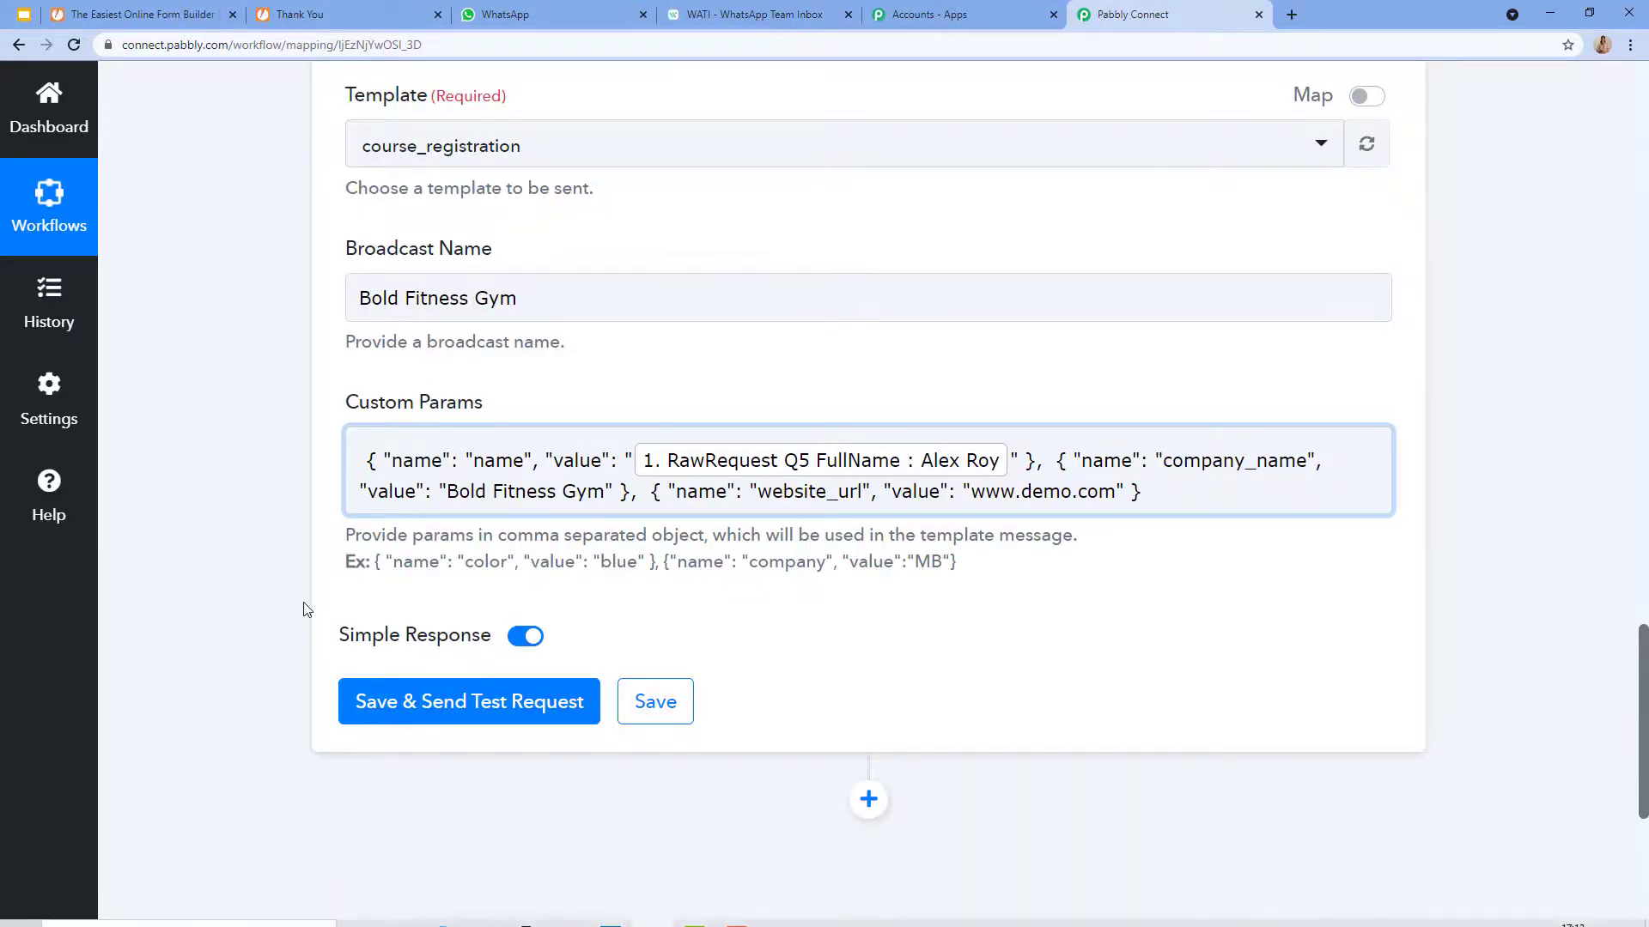
pyautogui.scroll(-1, 302, 601)
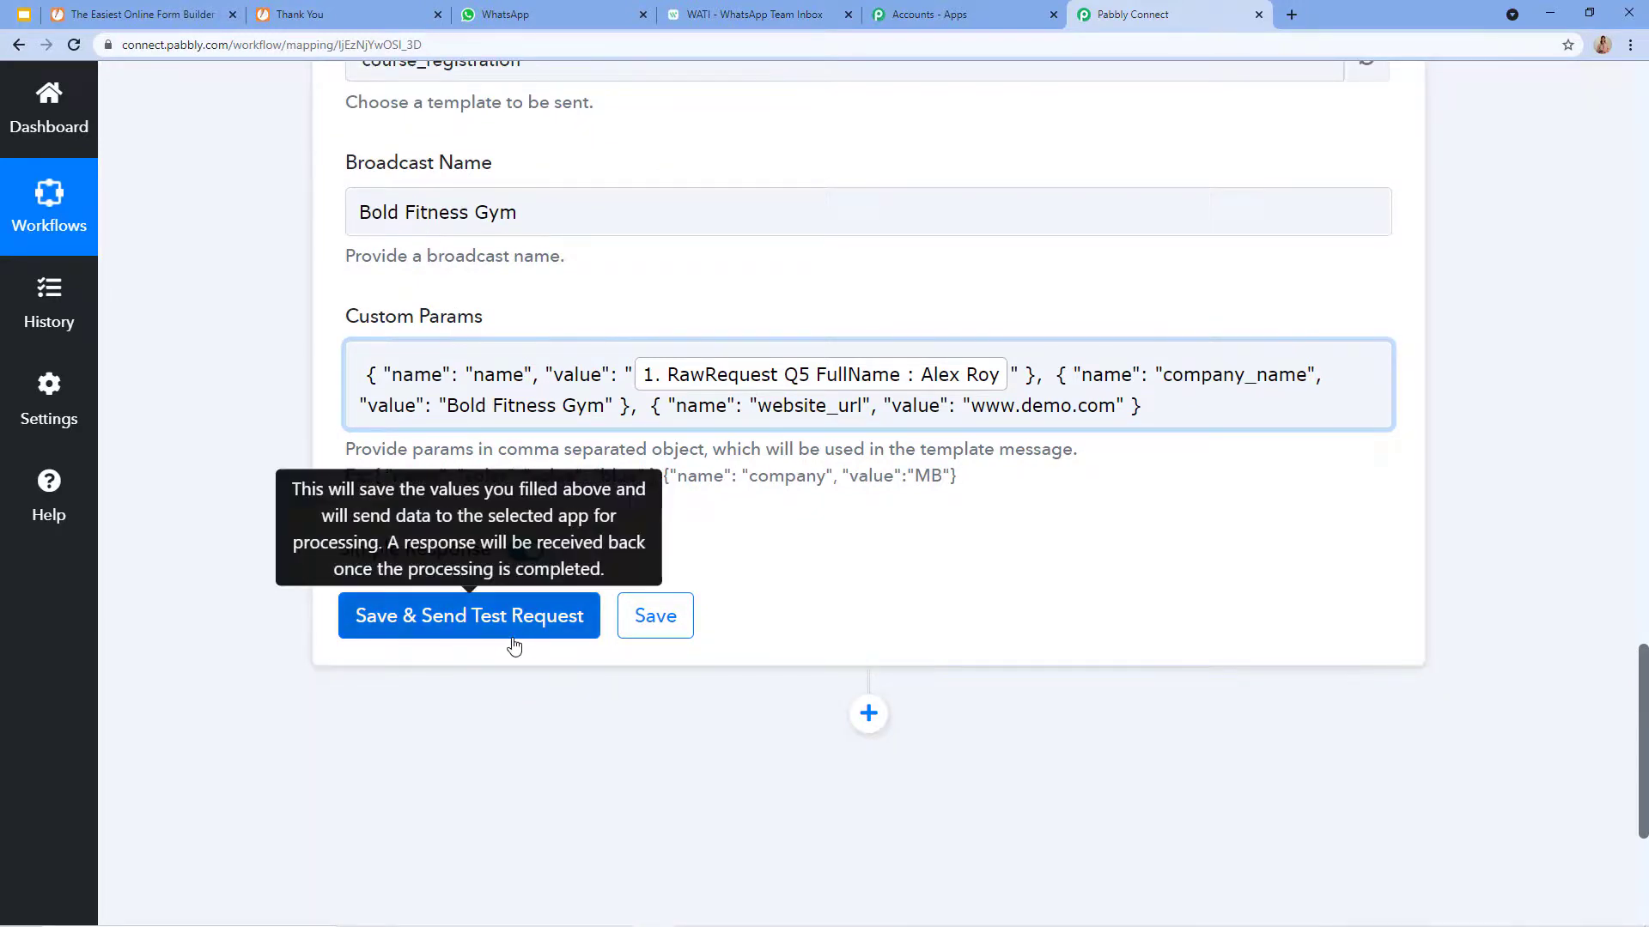
pyautogui.scroll(8, 455, 846)
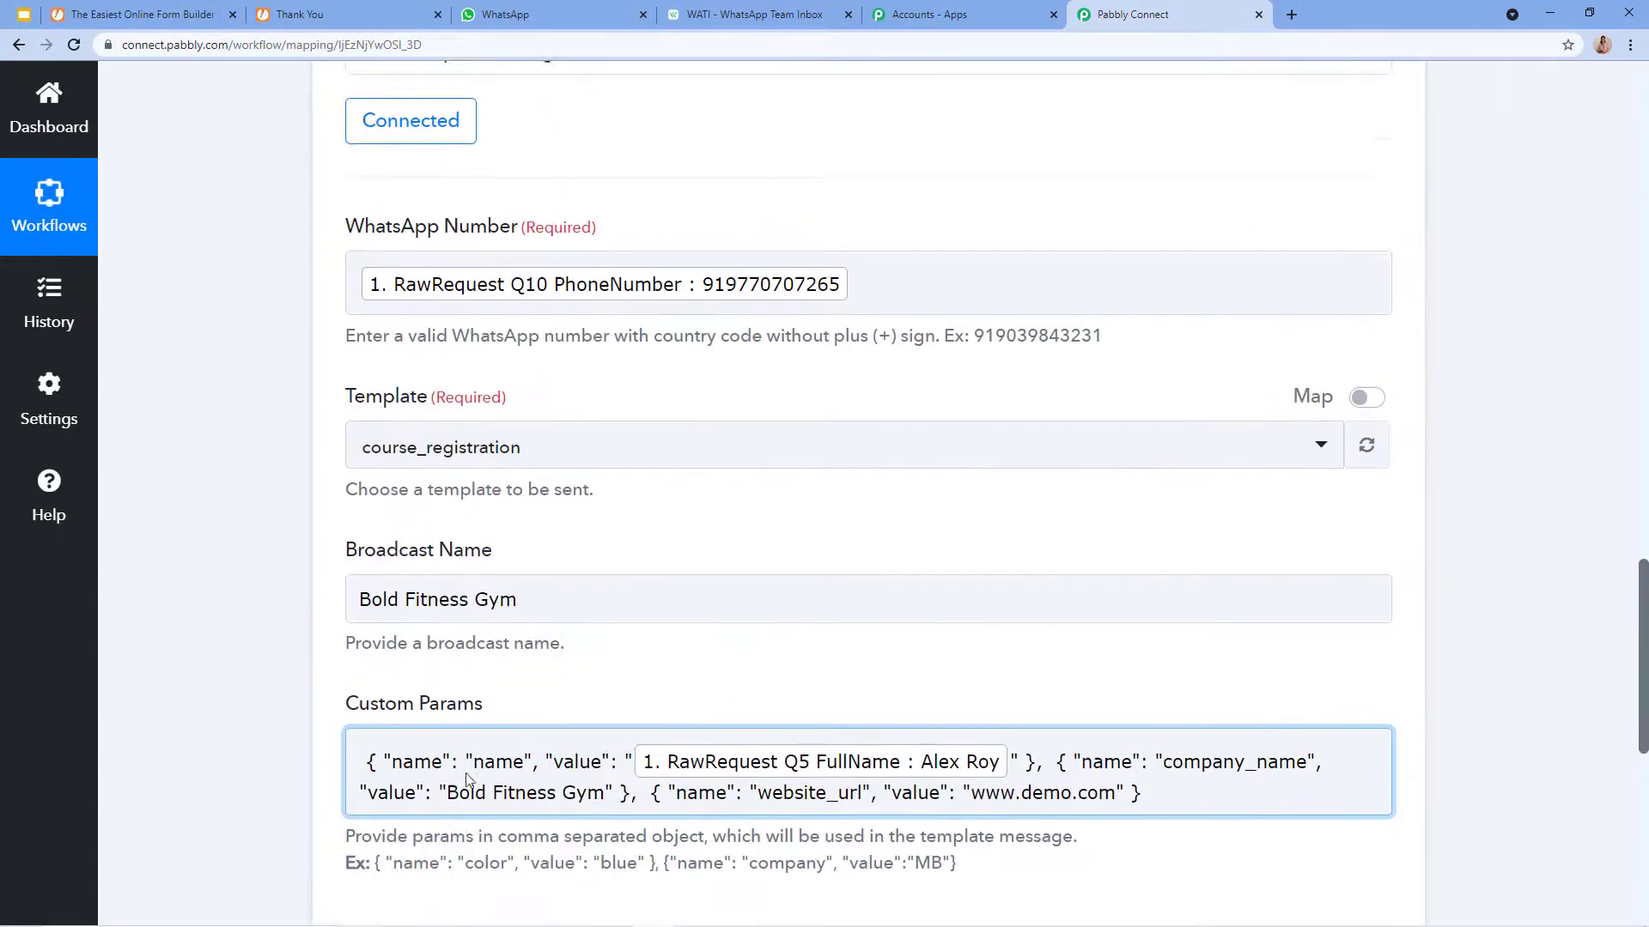
pyautogui.click(697, 595)
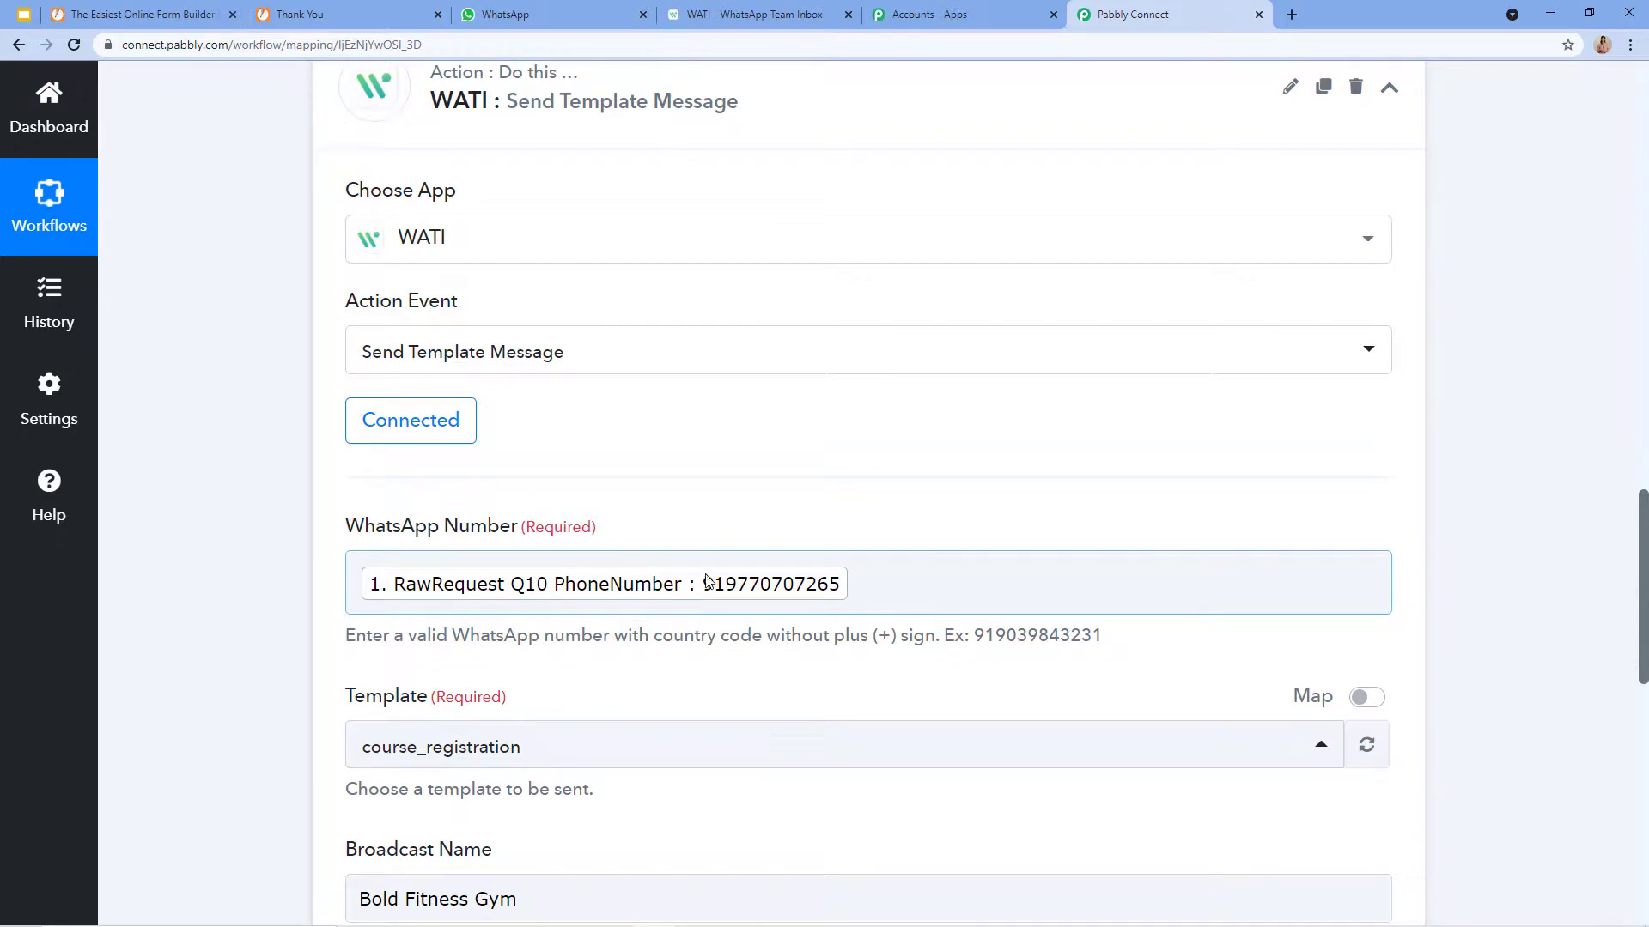
pyautogui.scroll(-7, 803, 590)
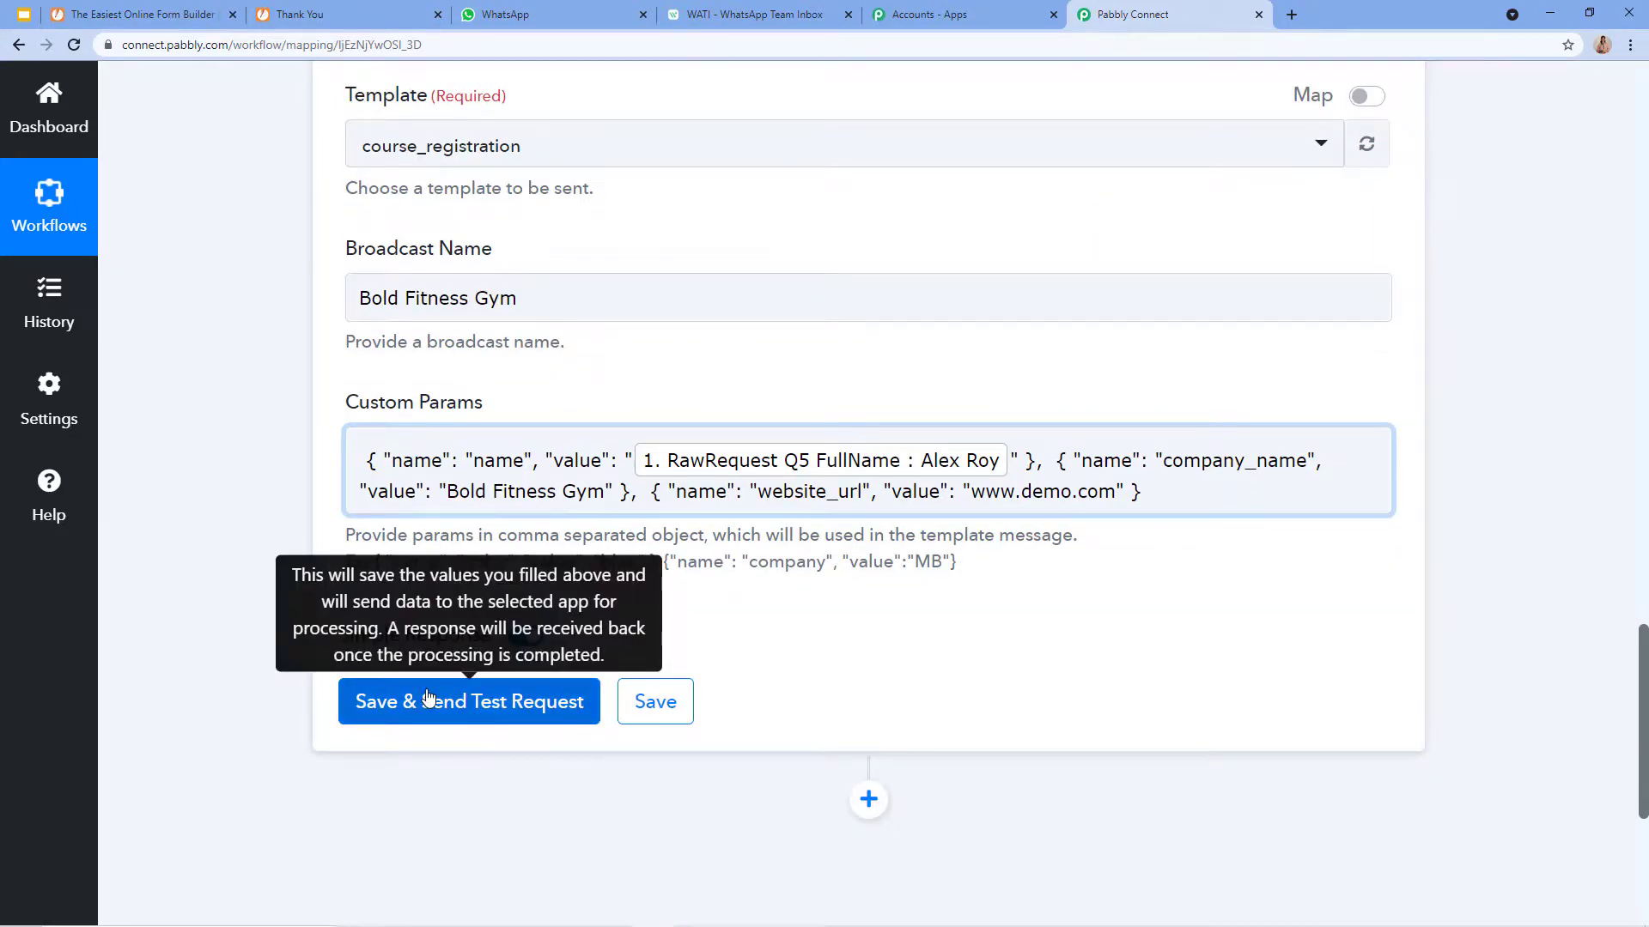
pyautogui.click(428, 696)
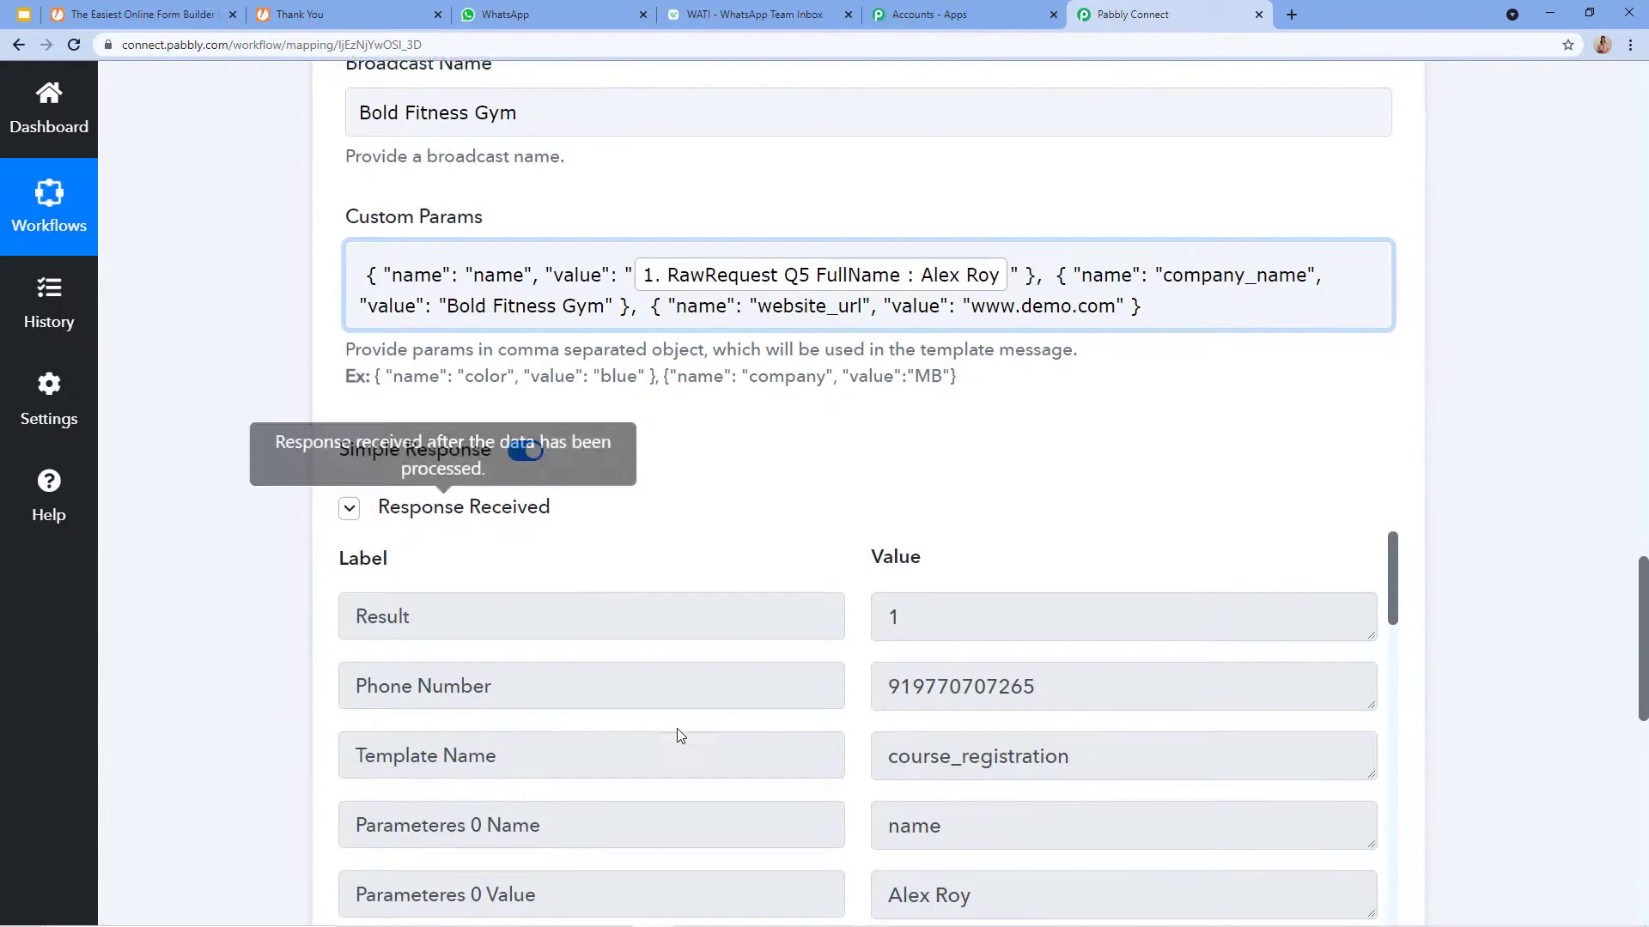
# - Check the test response's parameter names and values, and read the newly delivered template message in WhatsApp
pyautogui.scroll(-1, 944, 580)
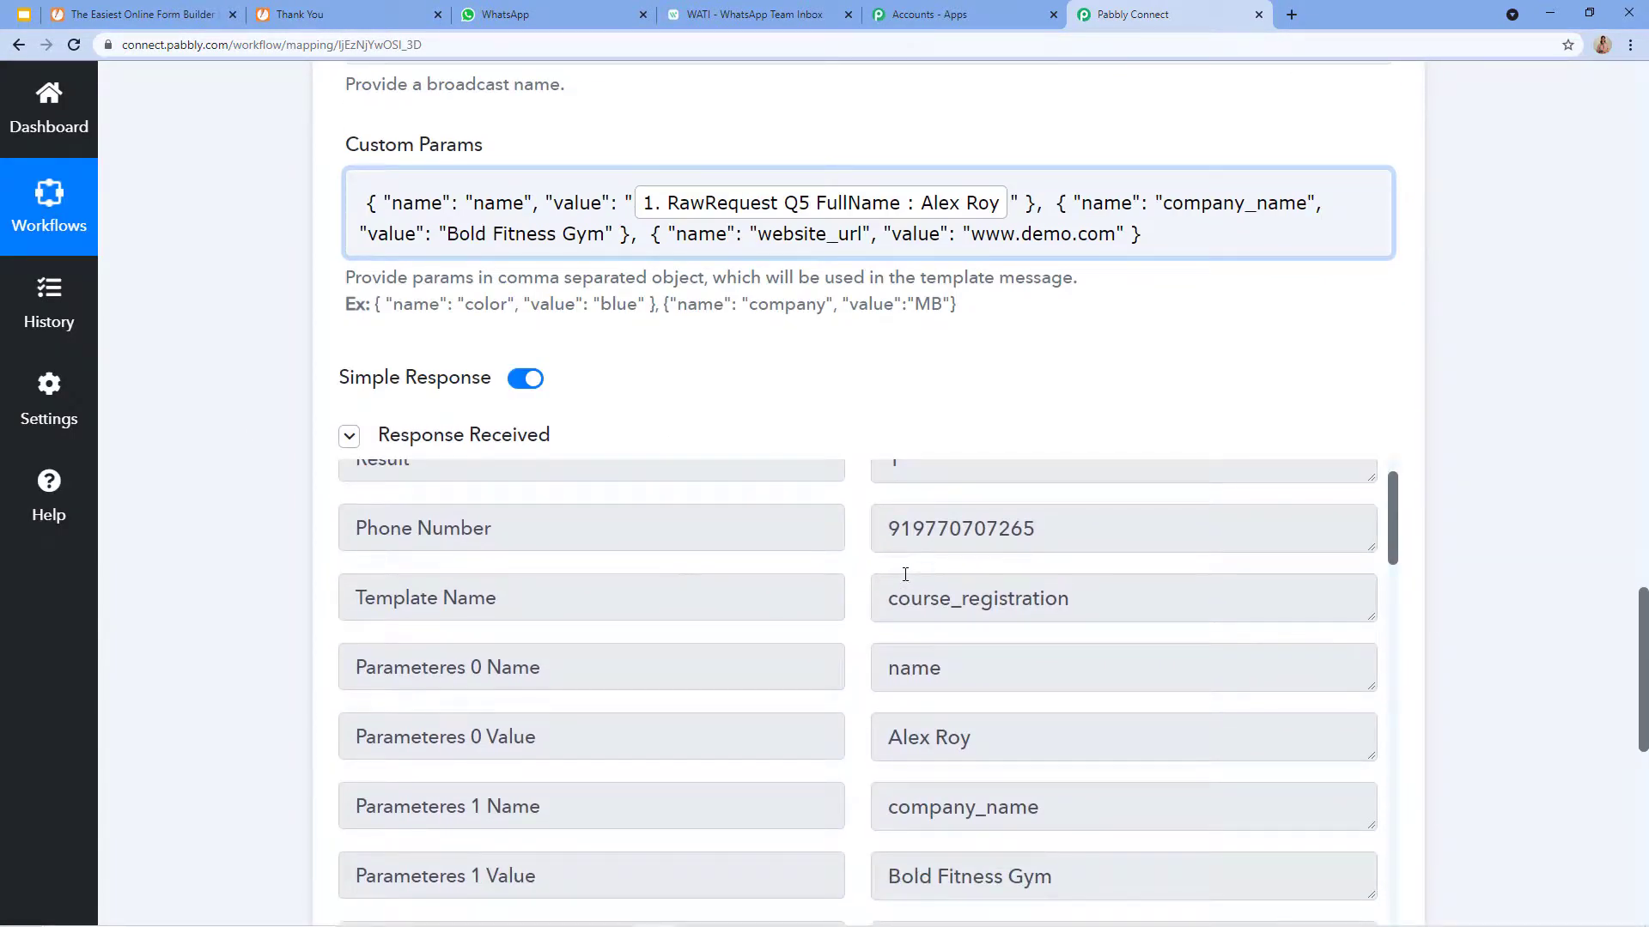
pyautogui.scroll(-1, 820, 678)
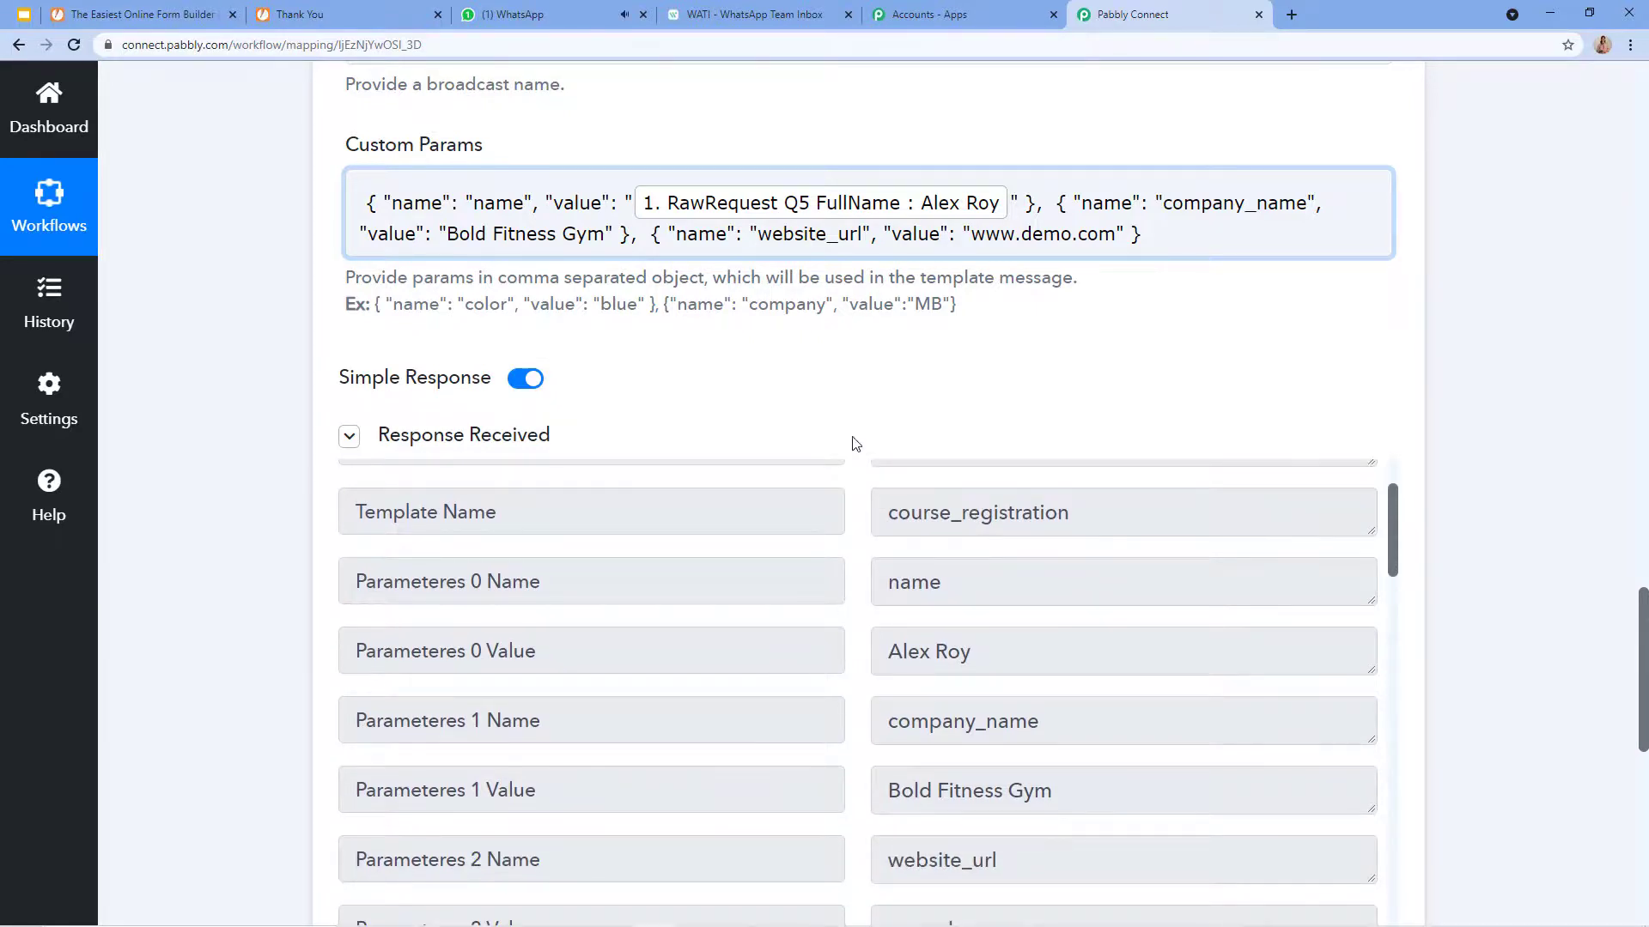
pyautogui.click(563, 4)
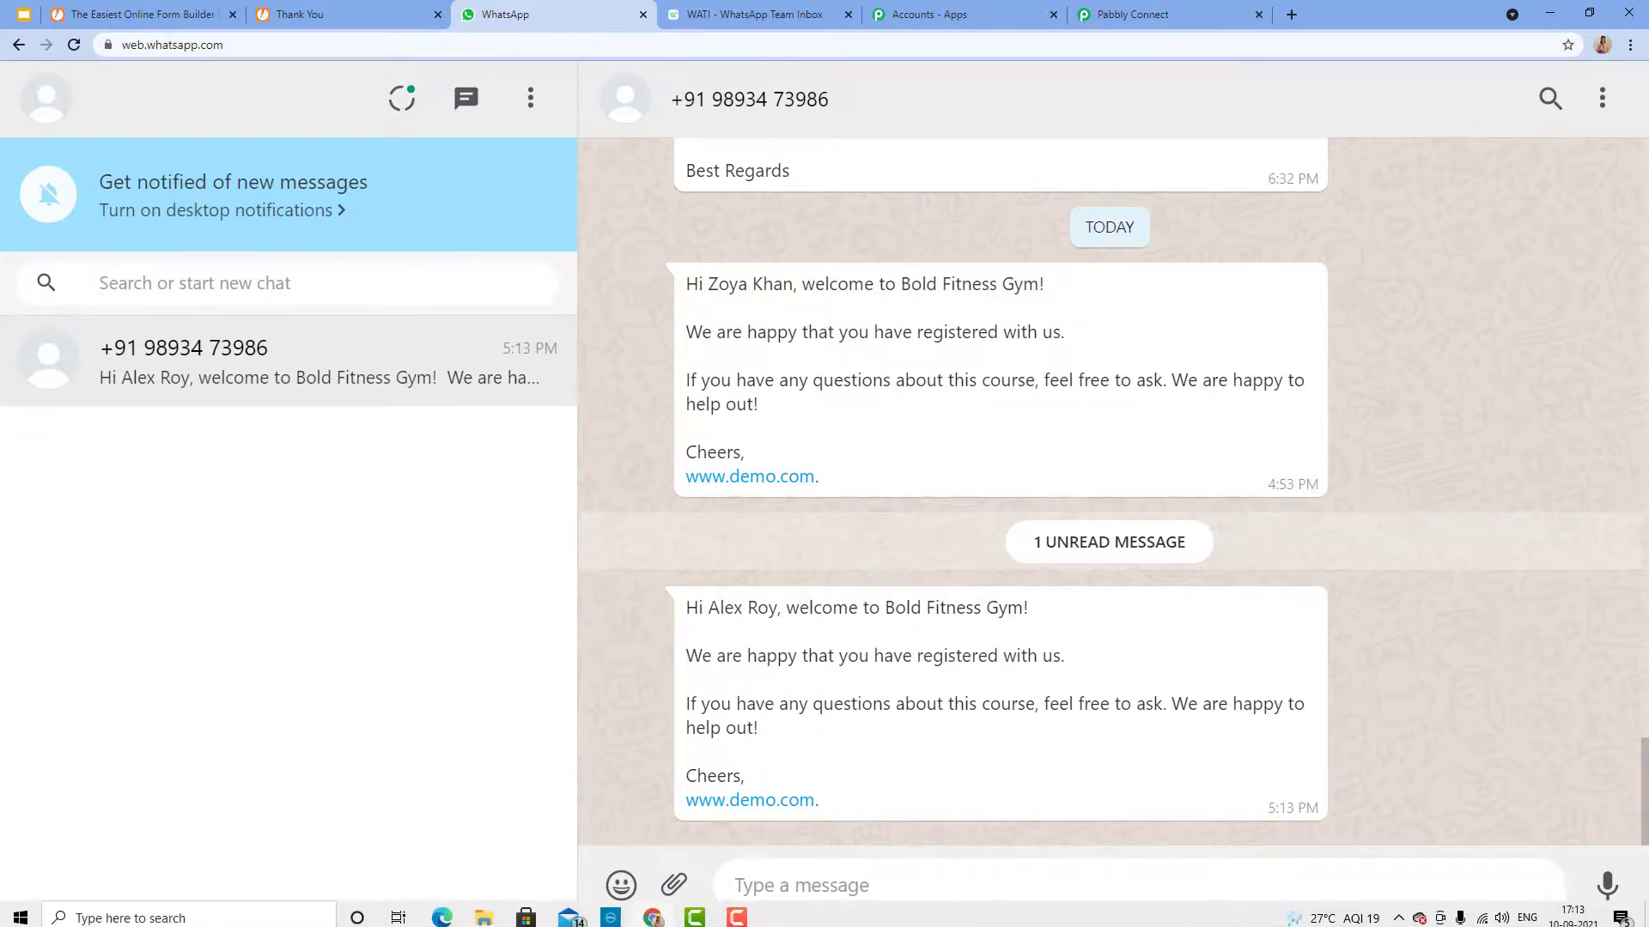
pyautogui.click(1138, 14)
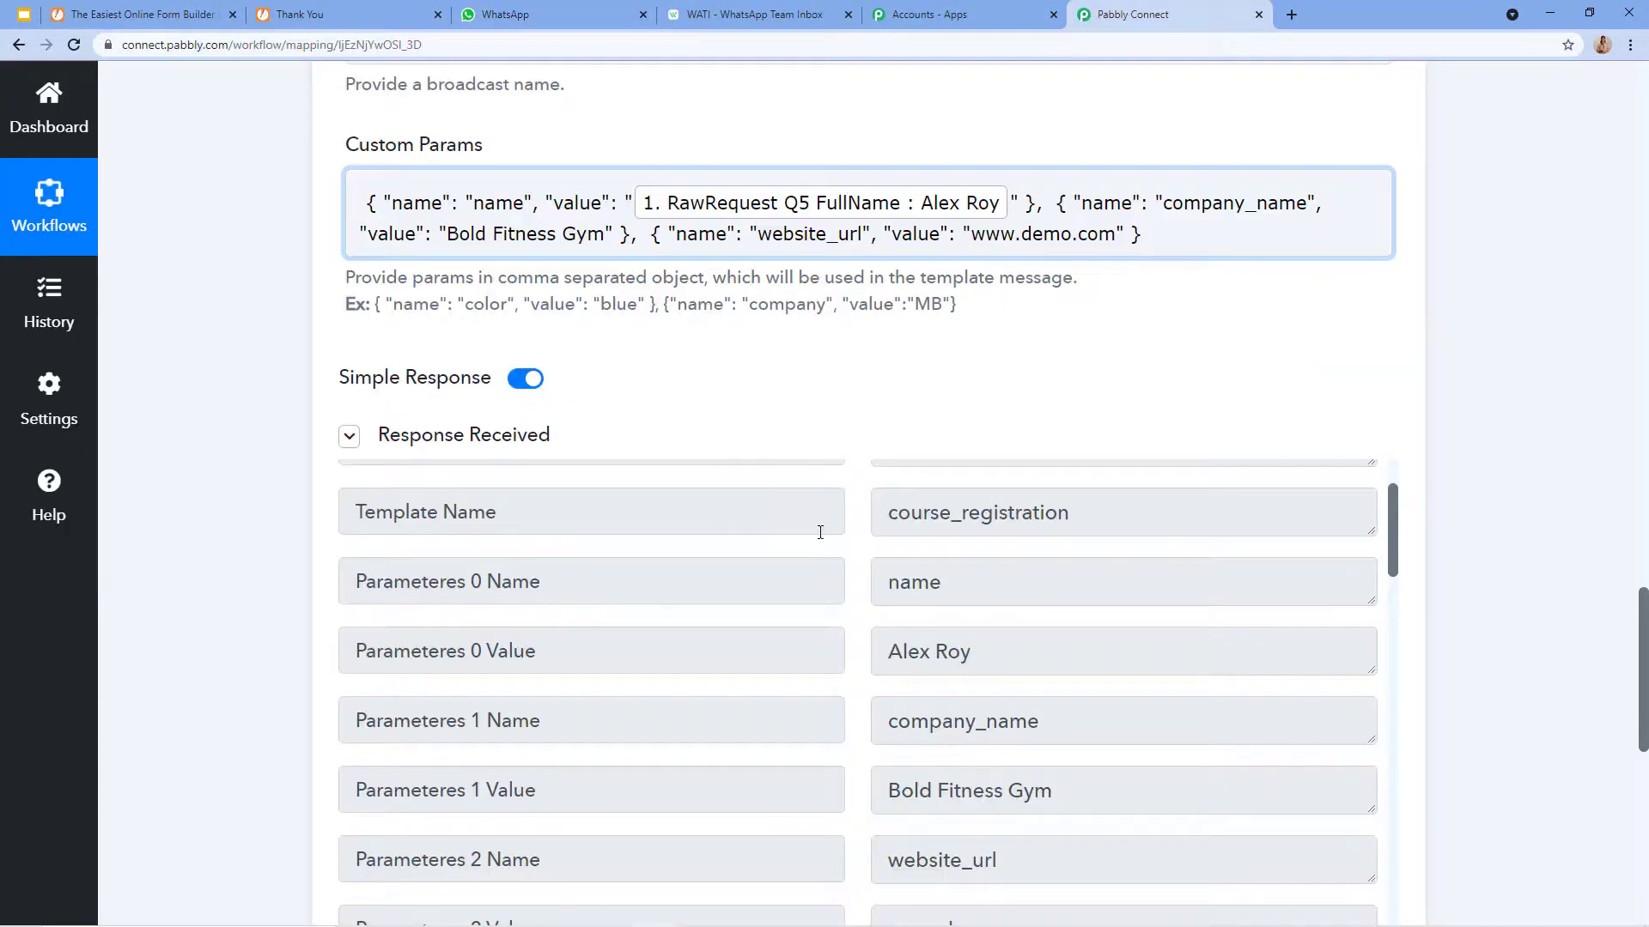
pyautogui.scroll(-2, 875, 503)
pyautogui.scroll(-3, 875, 502)
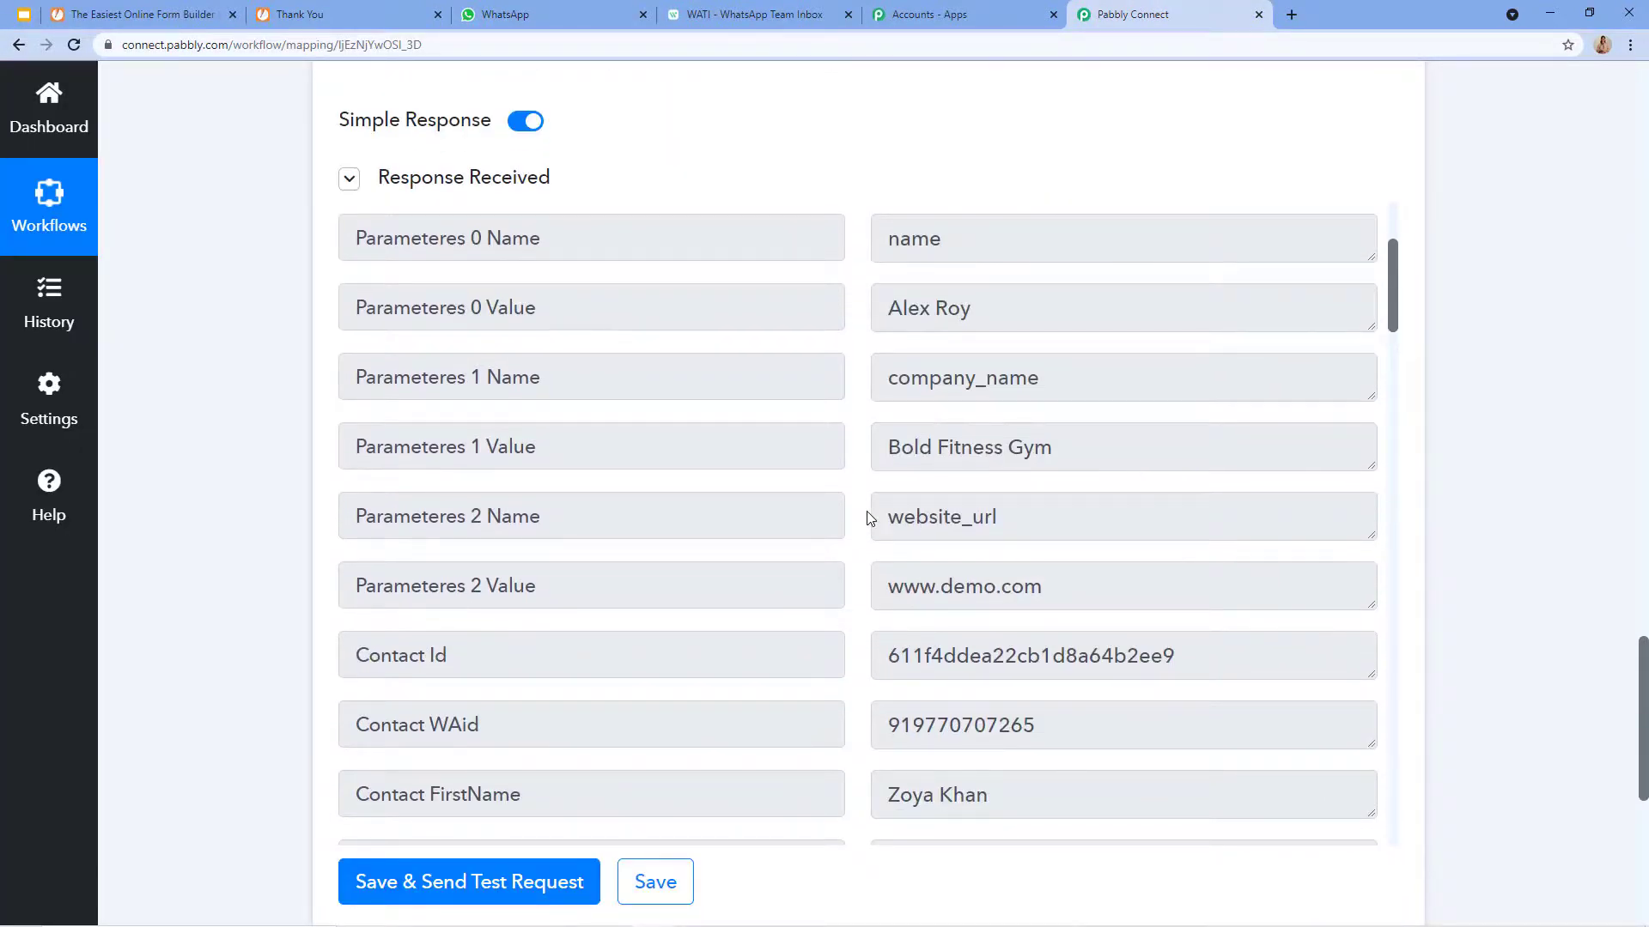
# - Return to the Gym Membership form in JotForm from the thank-you page for another test submission
pyautogui.click(316, 10)
pyautogui.click(19, 44)
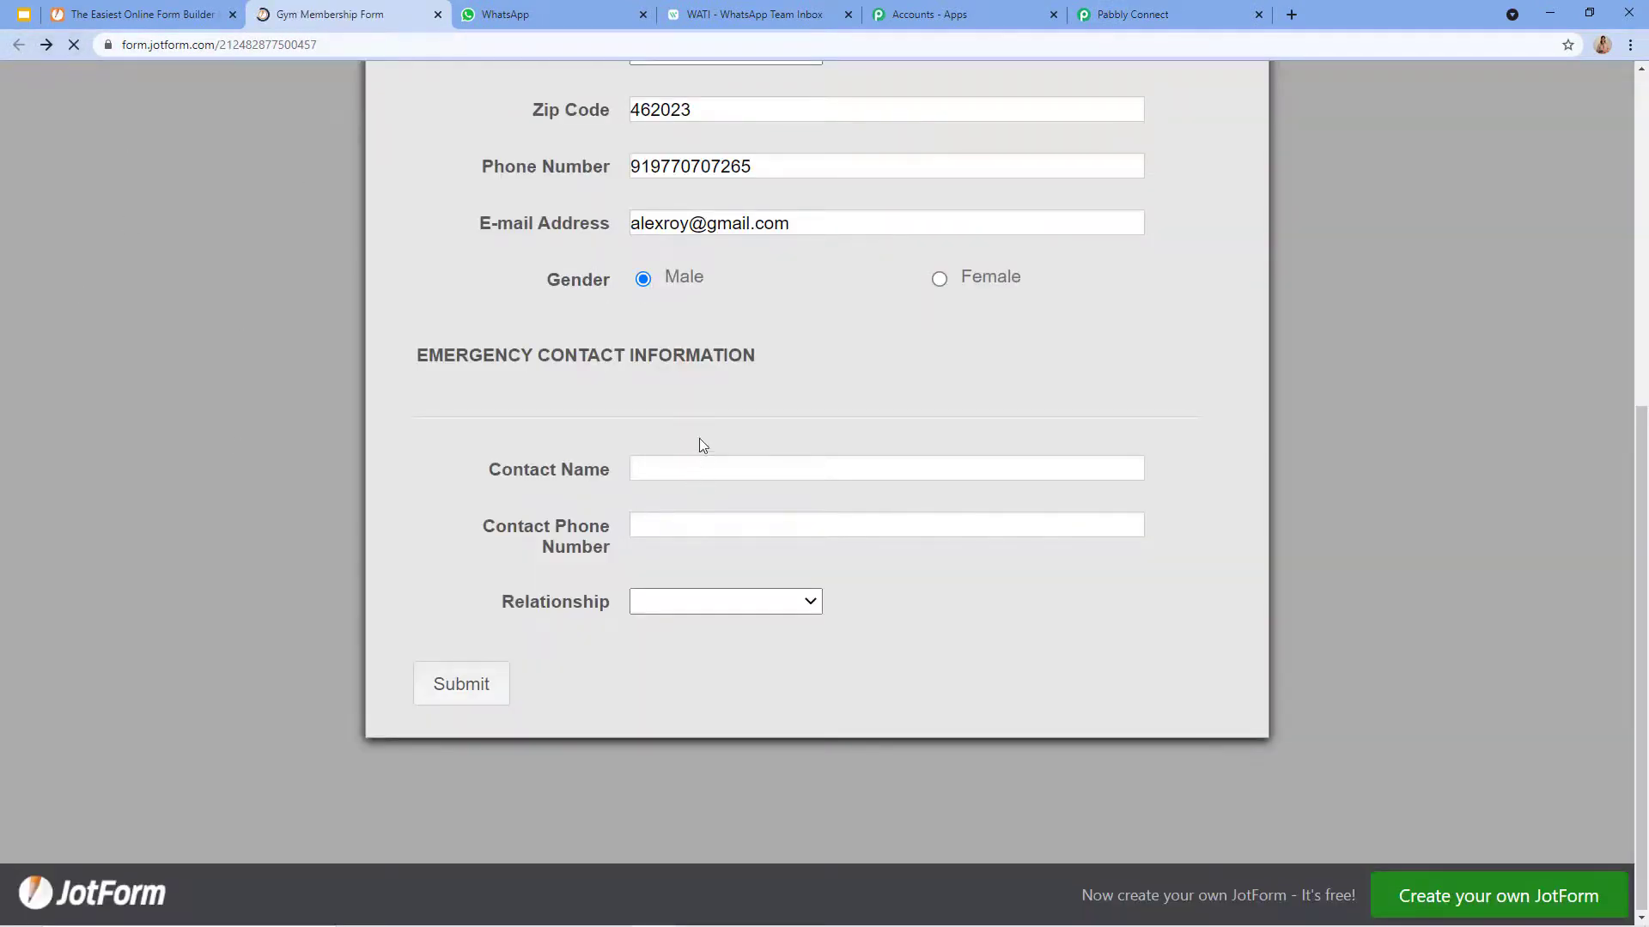
pyautogui.click(510, 13)
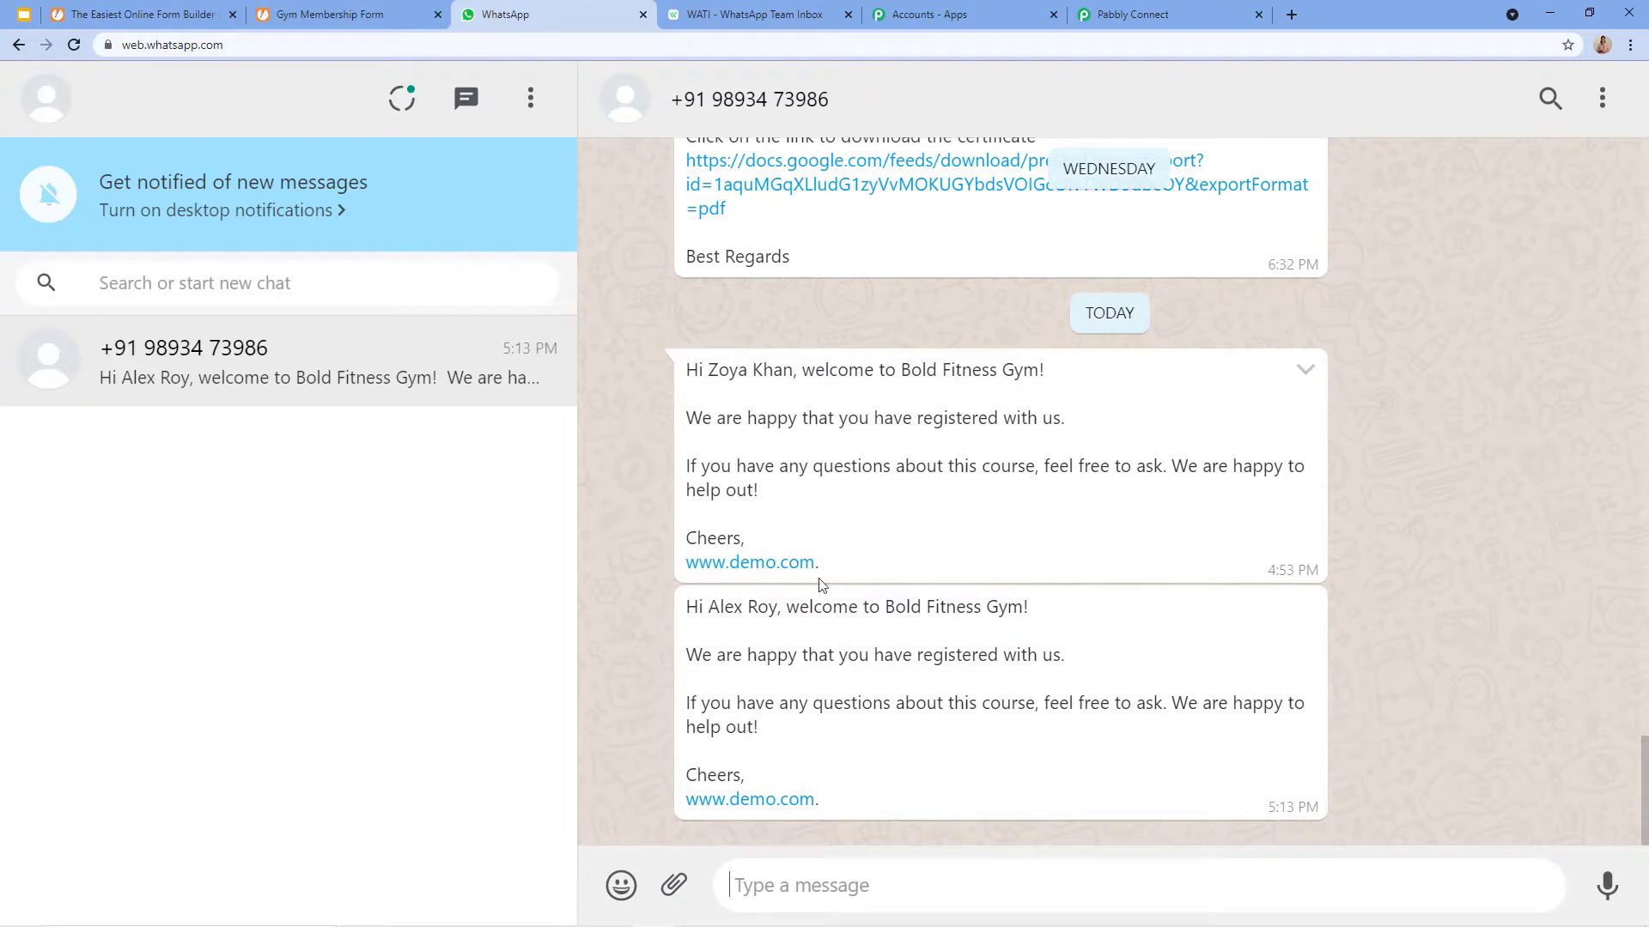
pyautogui.click(325, 14)
pyautogui.scroll(6, 626, 404)
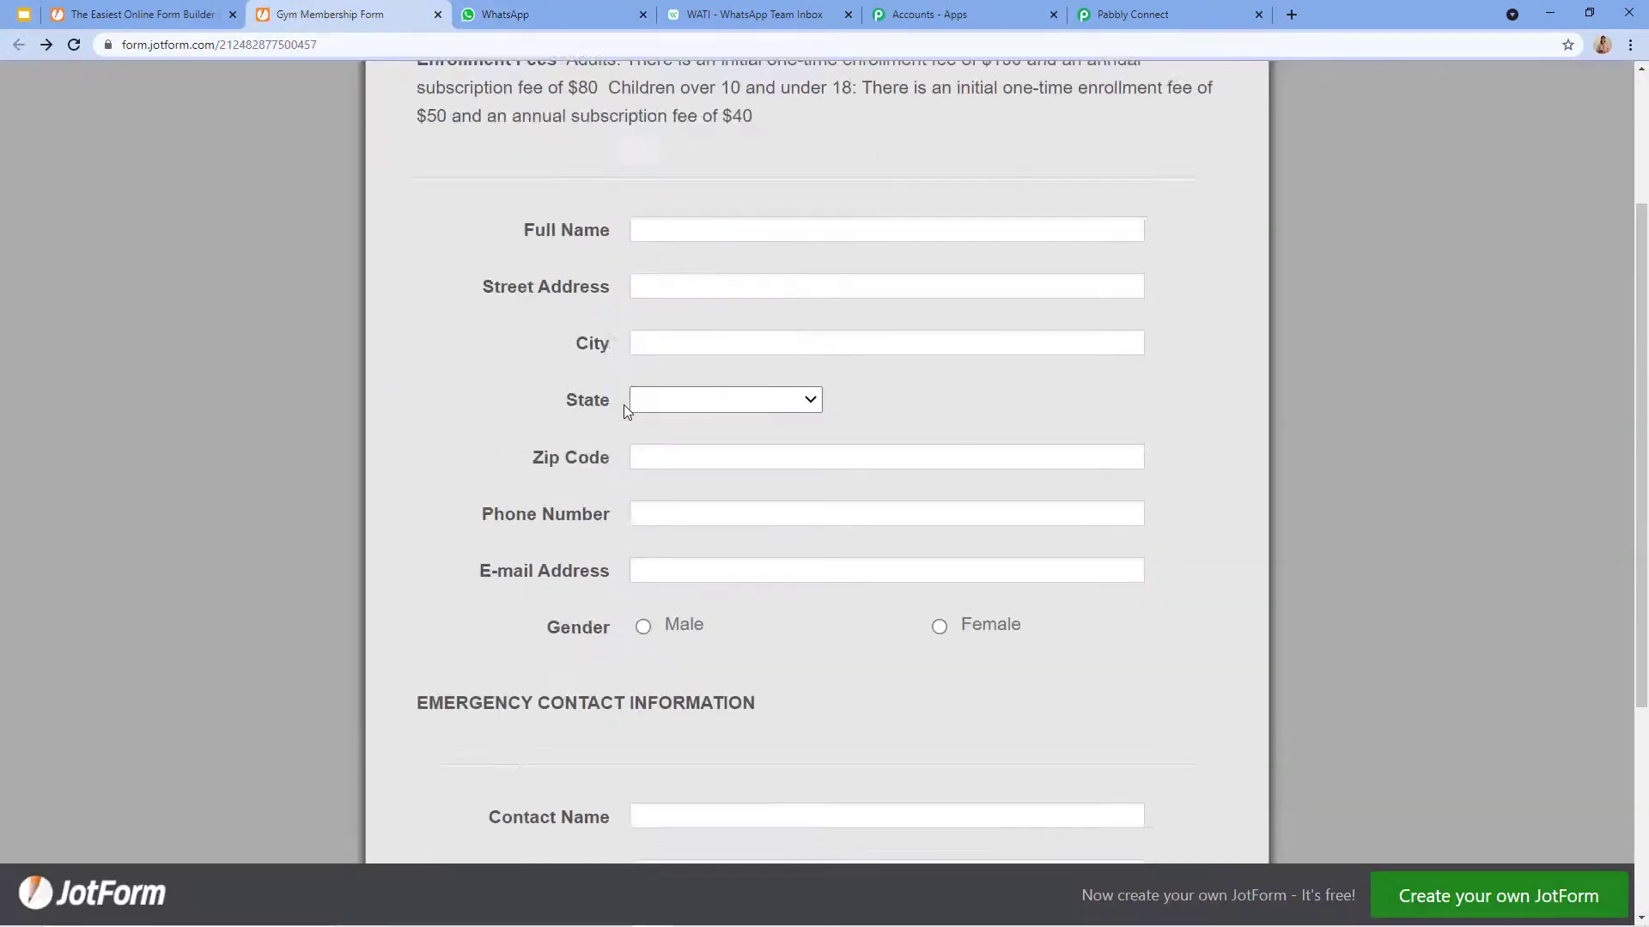
# - Fill in the member's details from another saved address entry, replace the phone number, set Gender to Male, and submit the form
pyautogui.click(662, 397)
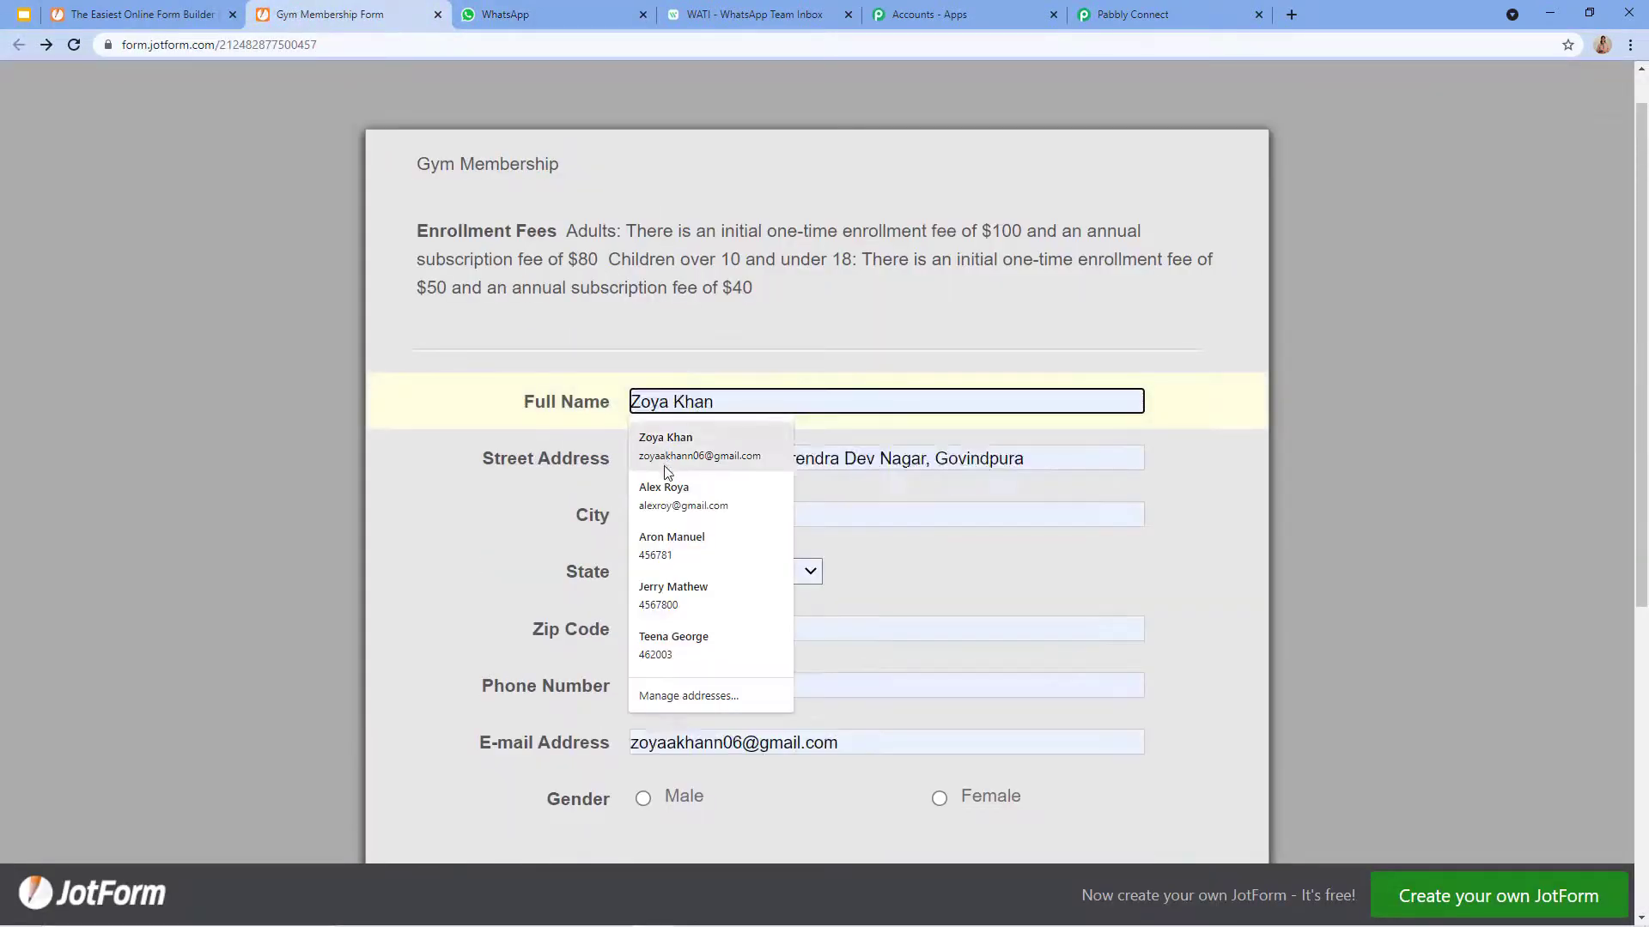
pyautogui.click(650, 549)
pyautogui.scroll(-1, 638, 338)
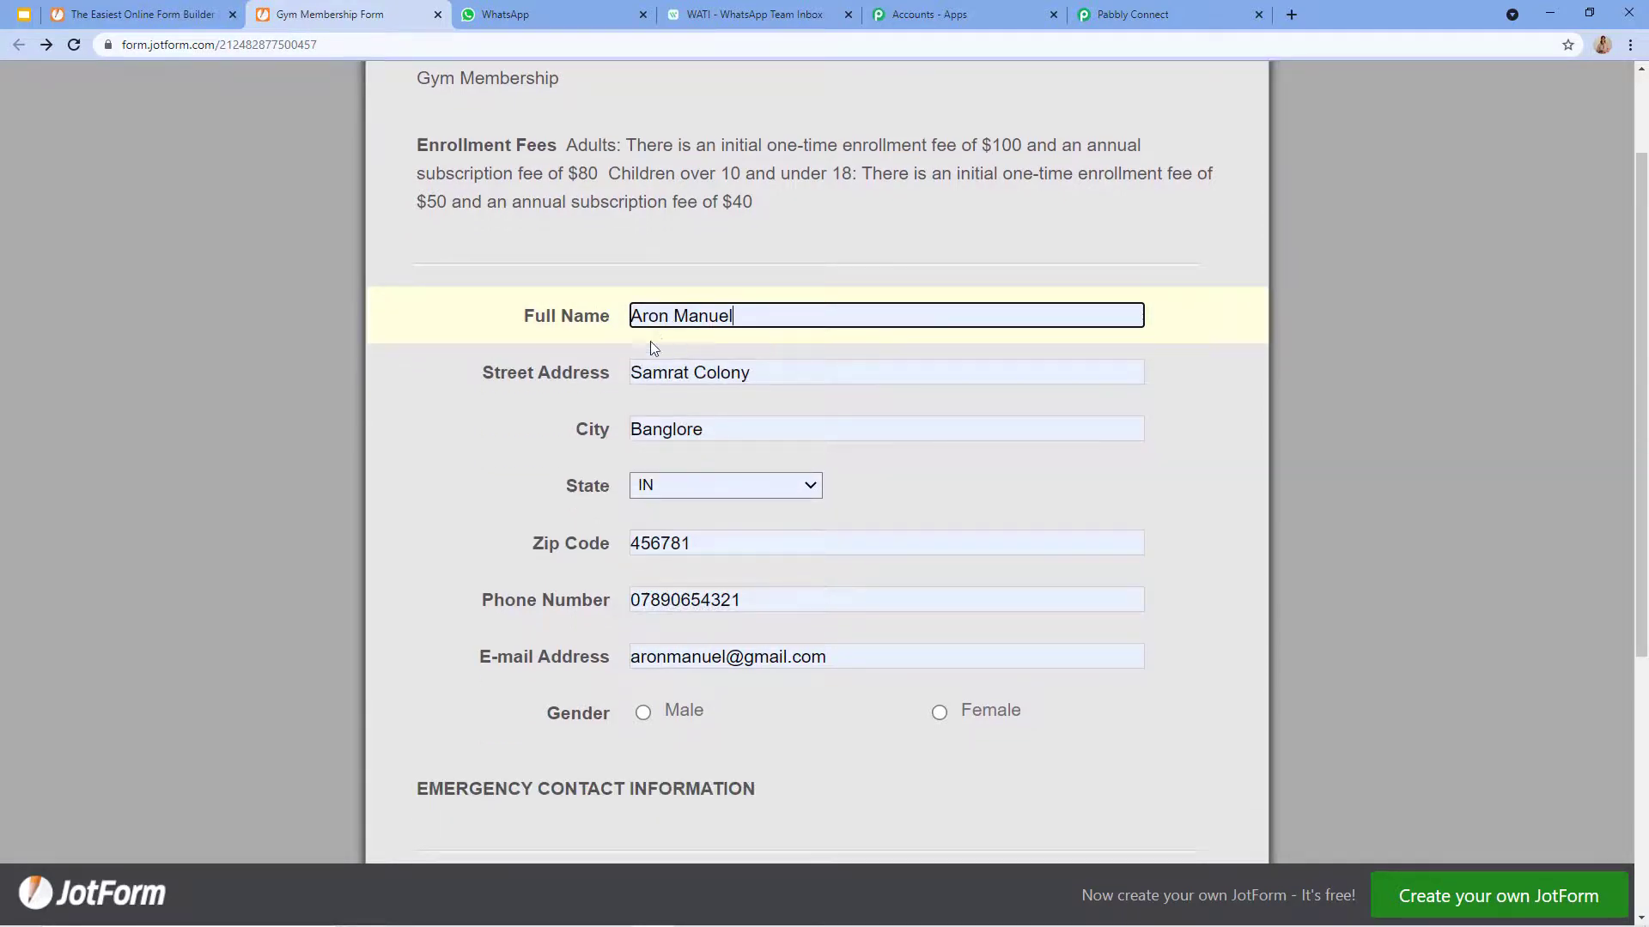
pyautogui.scroll(-3, 611, 570)
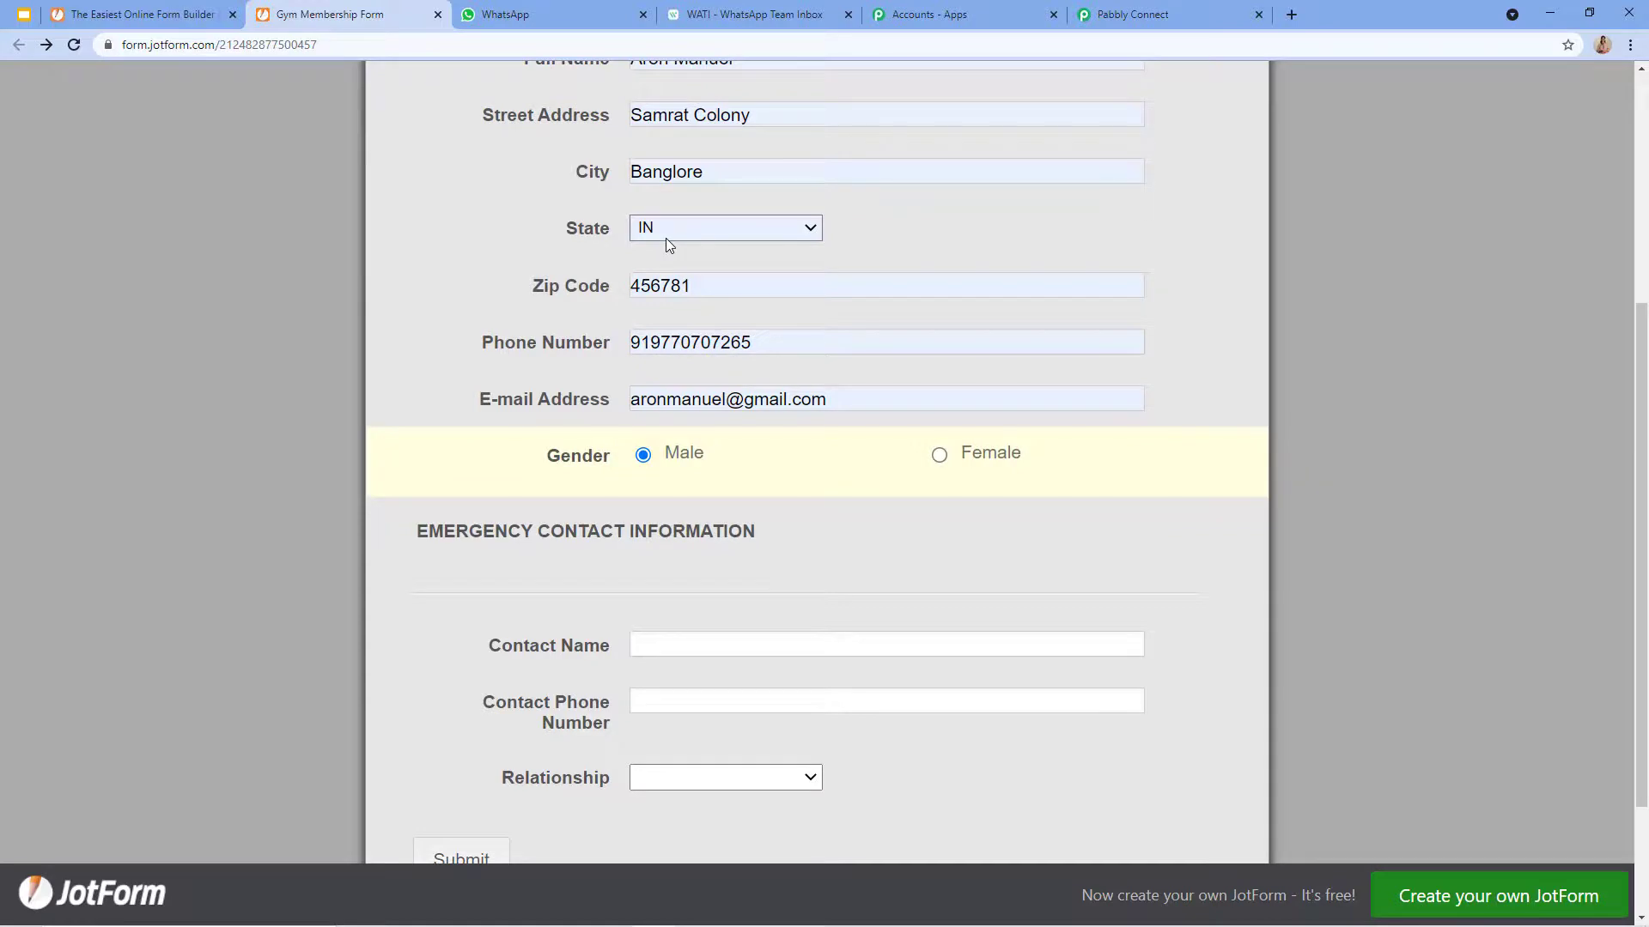
pyautogui.scroll(-2, 666, 238)
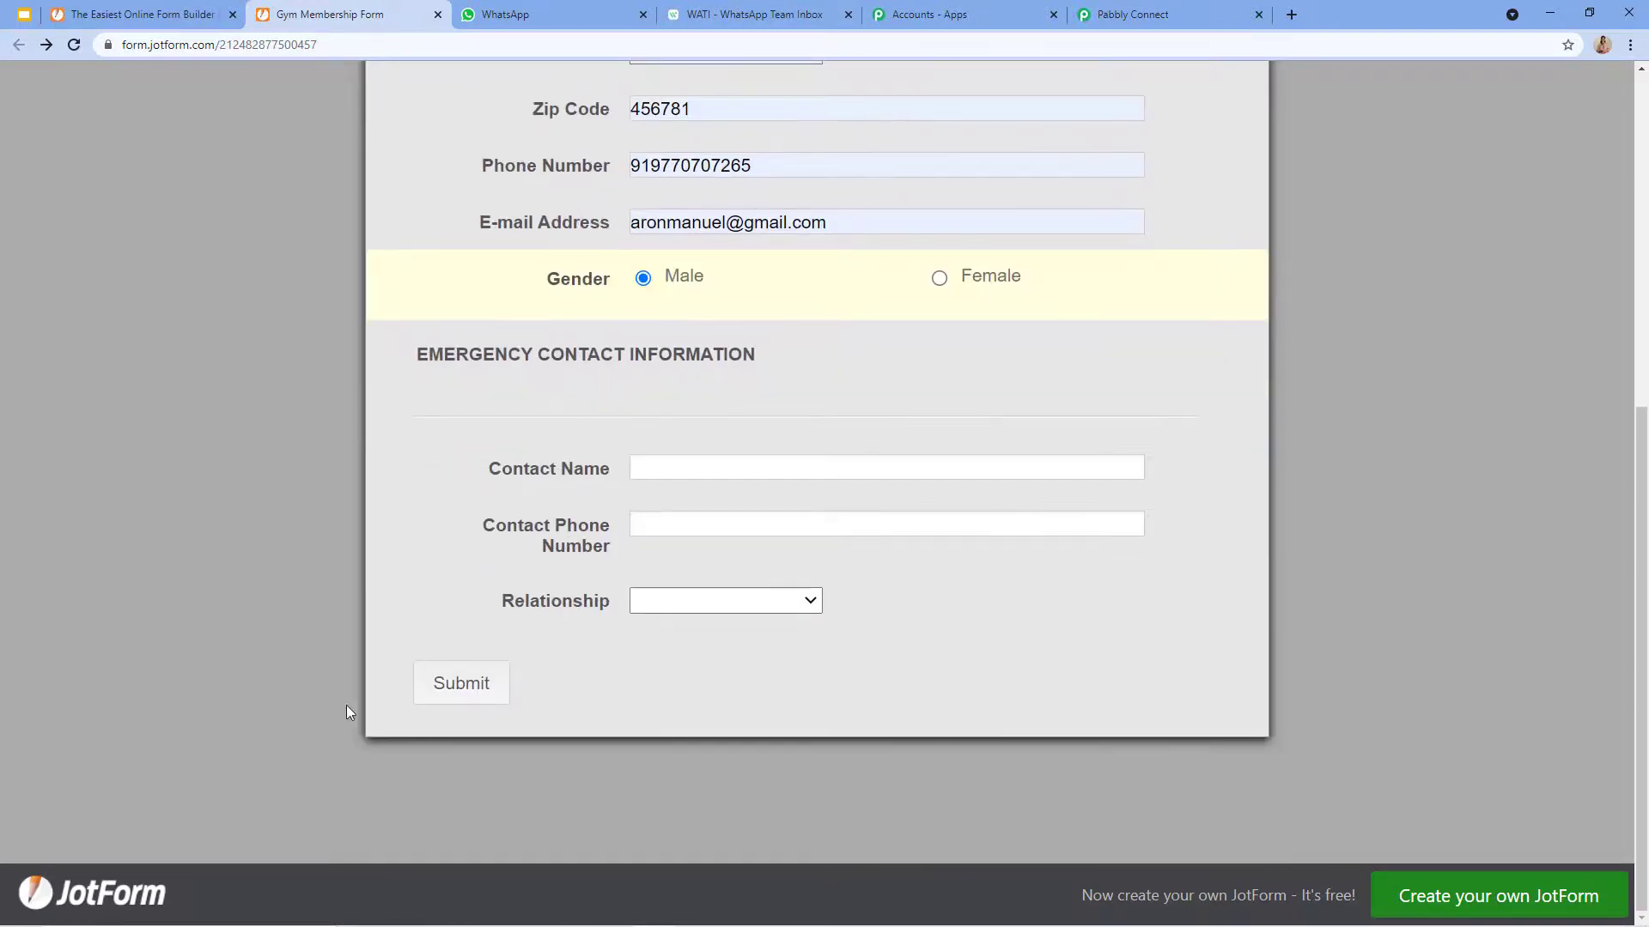
pyautogui.click(447, 682)
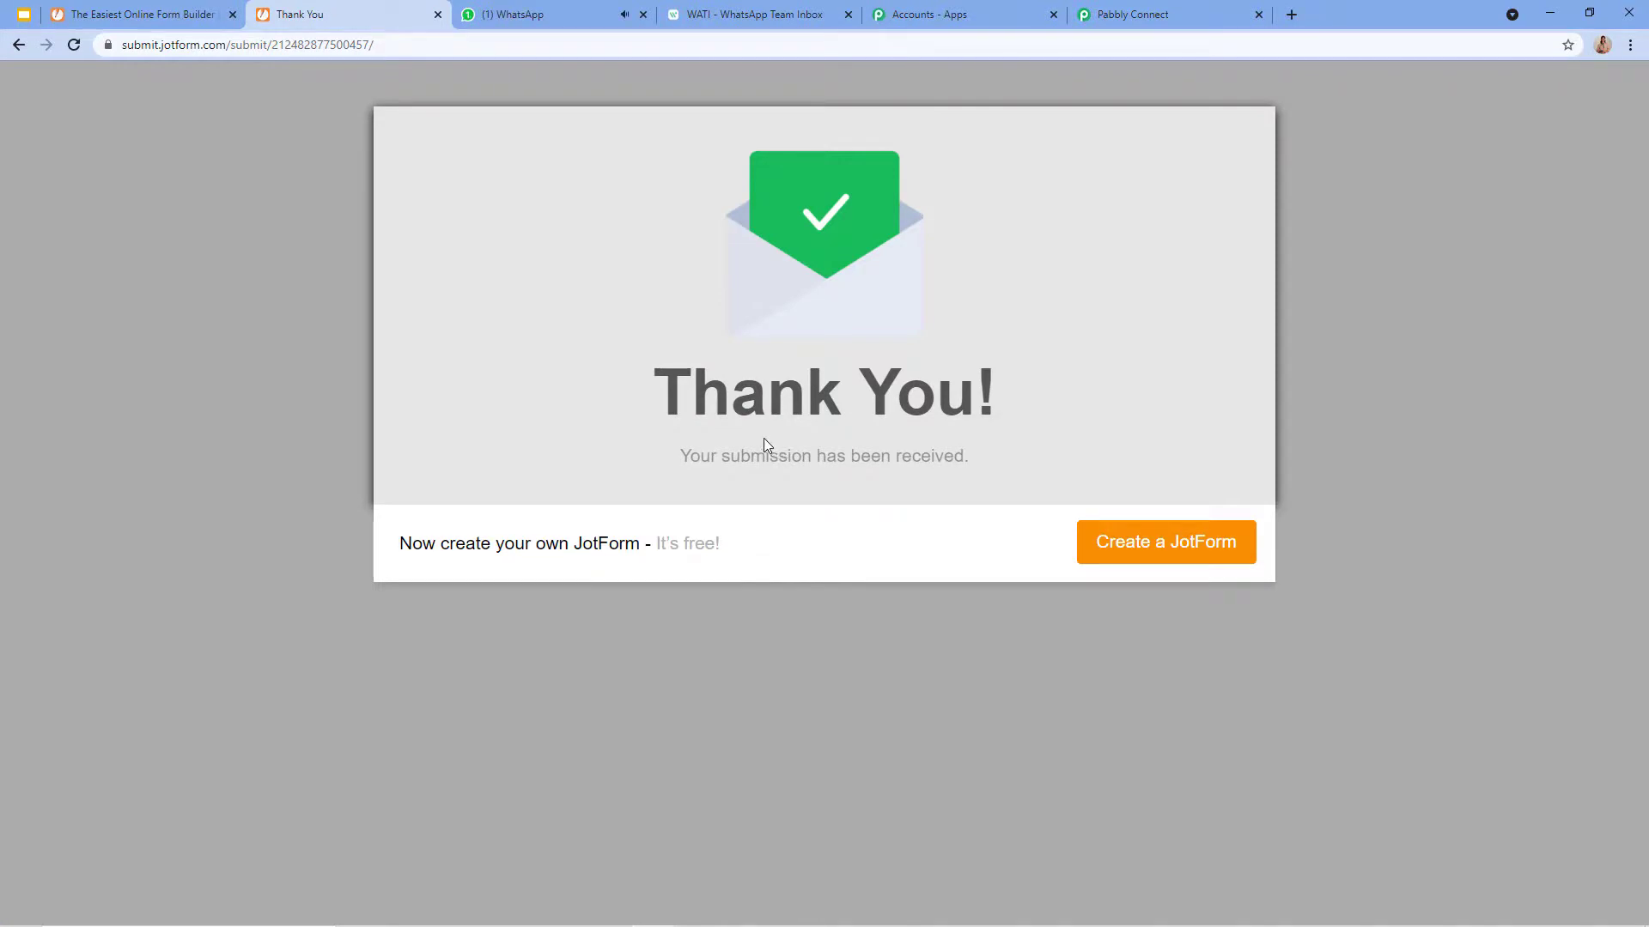
# - Switch to WhatsApp and compare the member name in each delivered welcome message
pyautogui.click(516, 14)
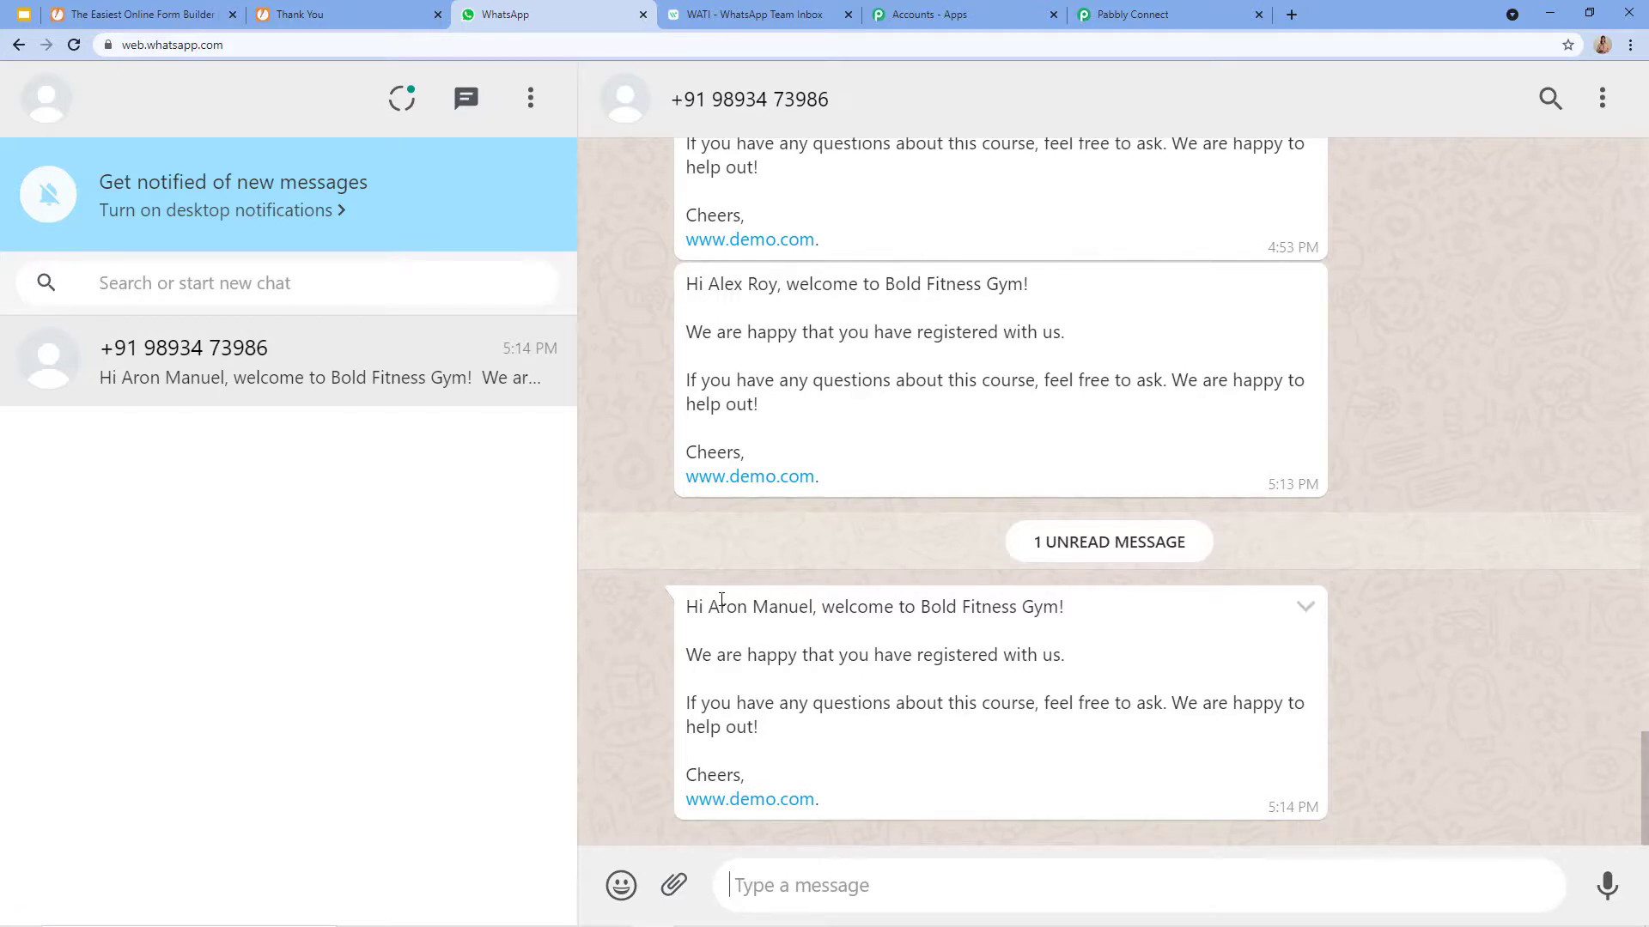
pyautogui.hotkey('ctrl', 'shift', 'Tab')
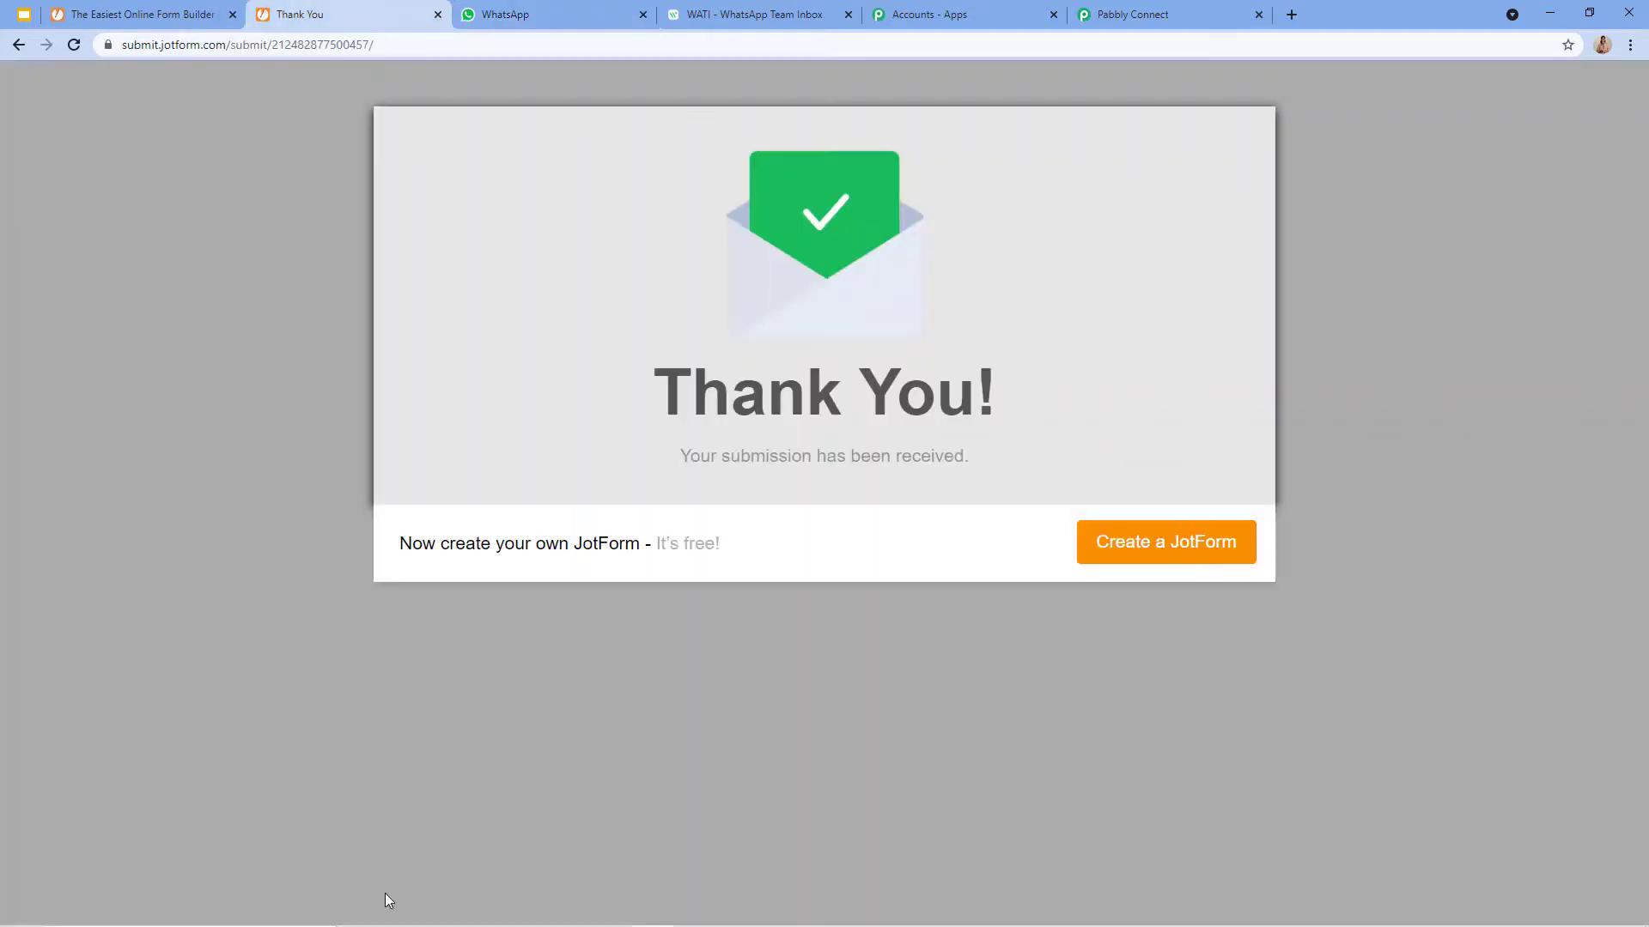
pyautogui.click(558, 14)
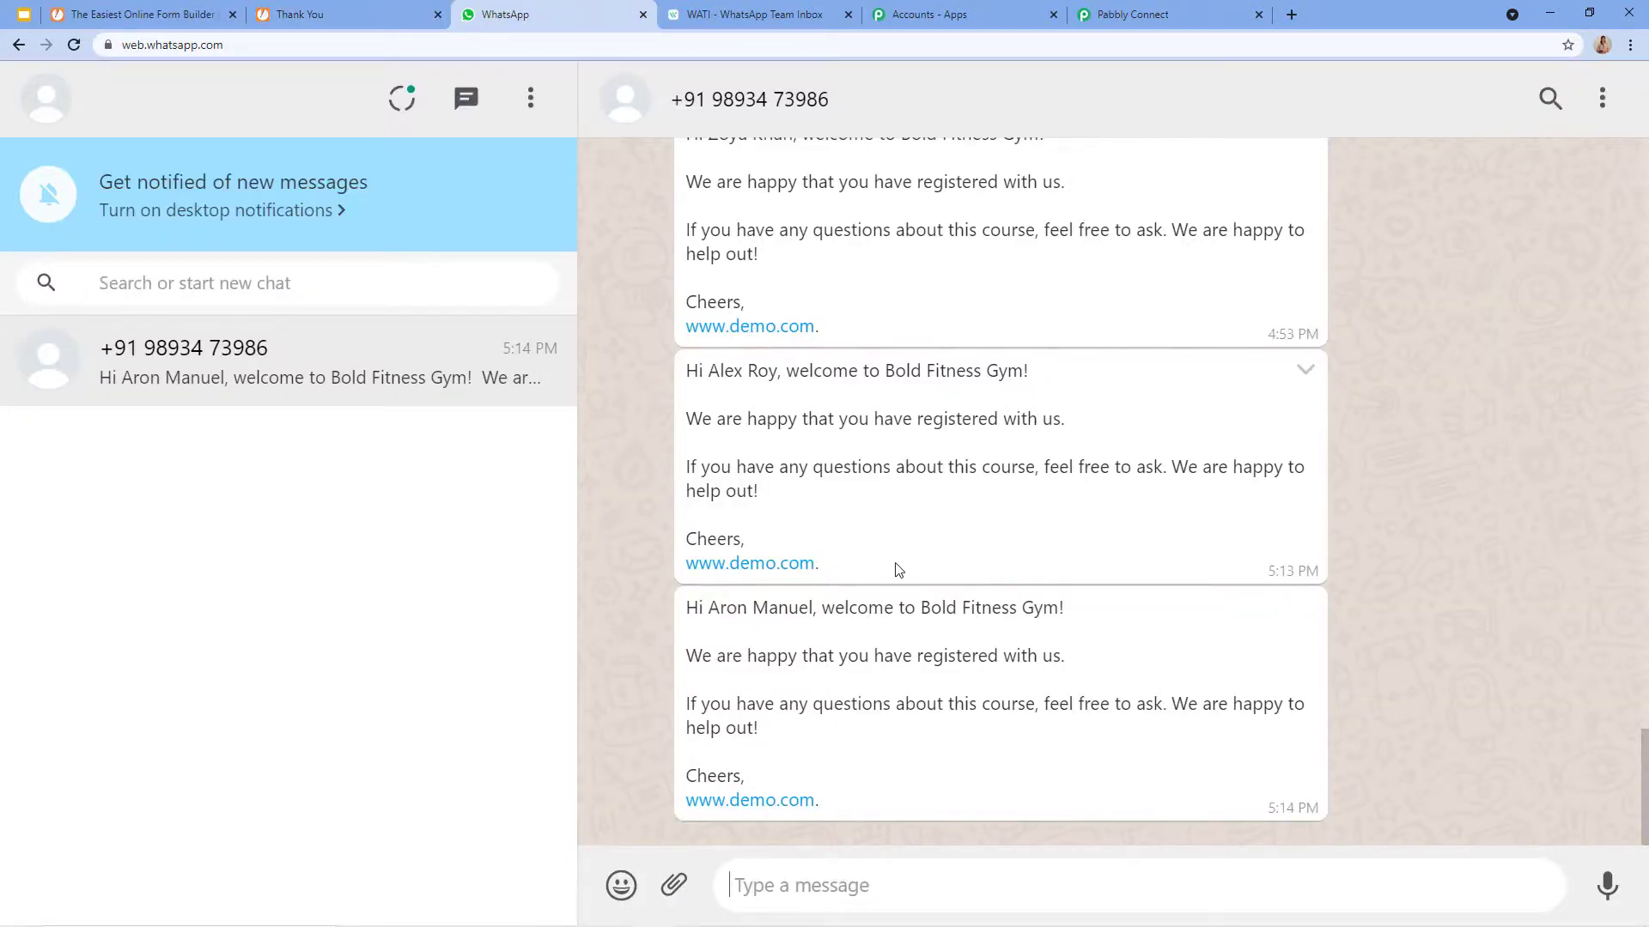
pyautogui.scroll(3, 861, 541)
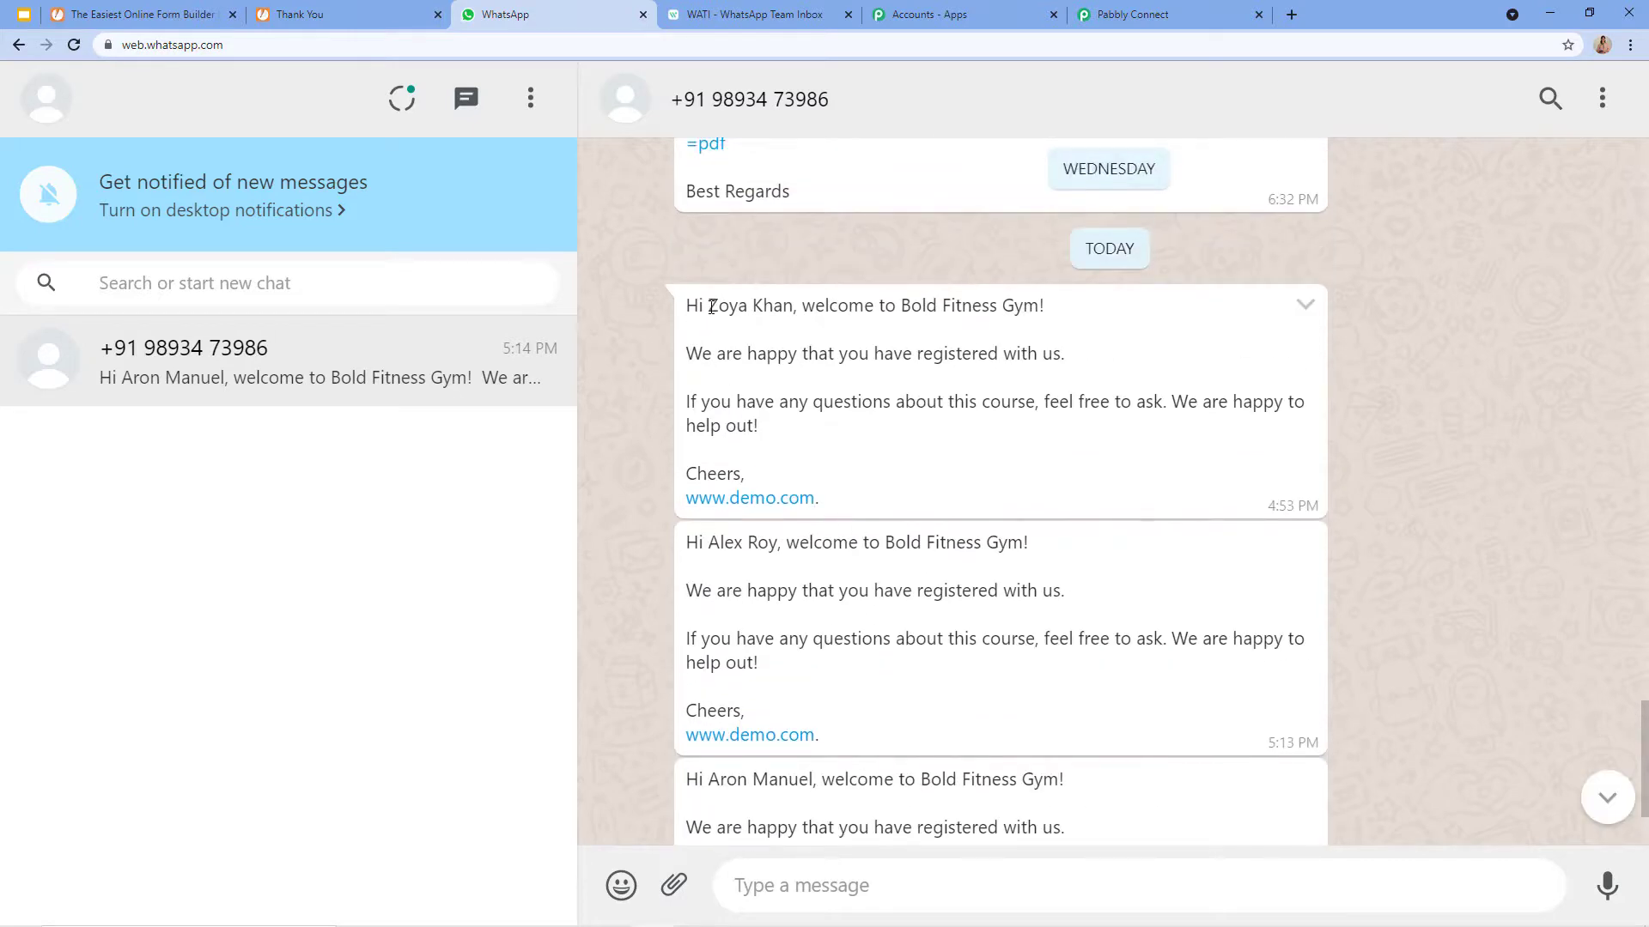
pyautogui.moveTo(711, 307); pyautogui.dragTo(786, 314)
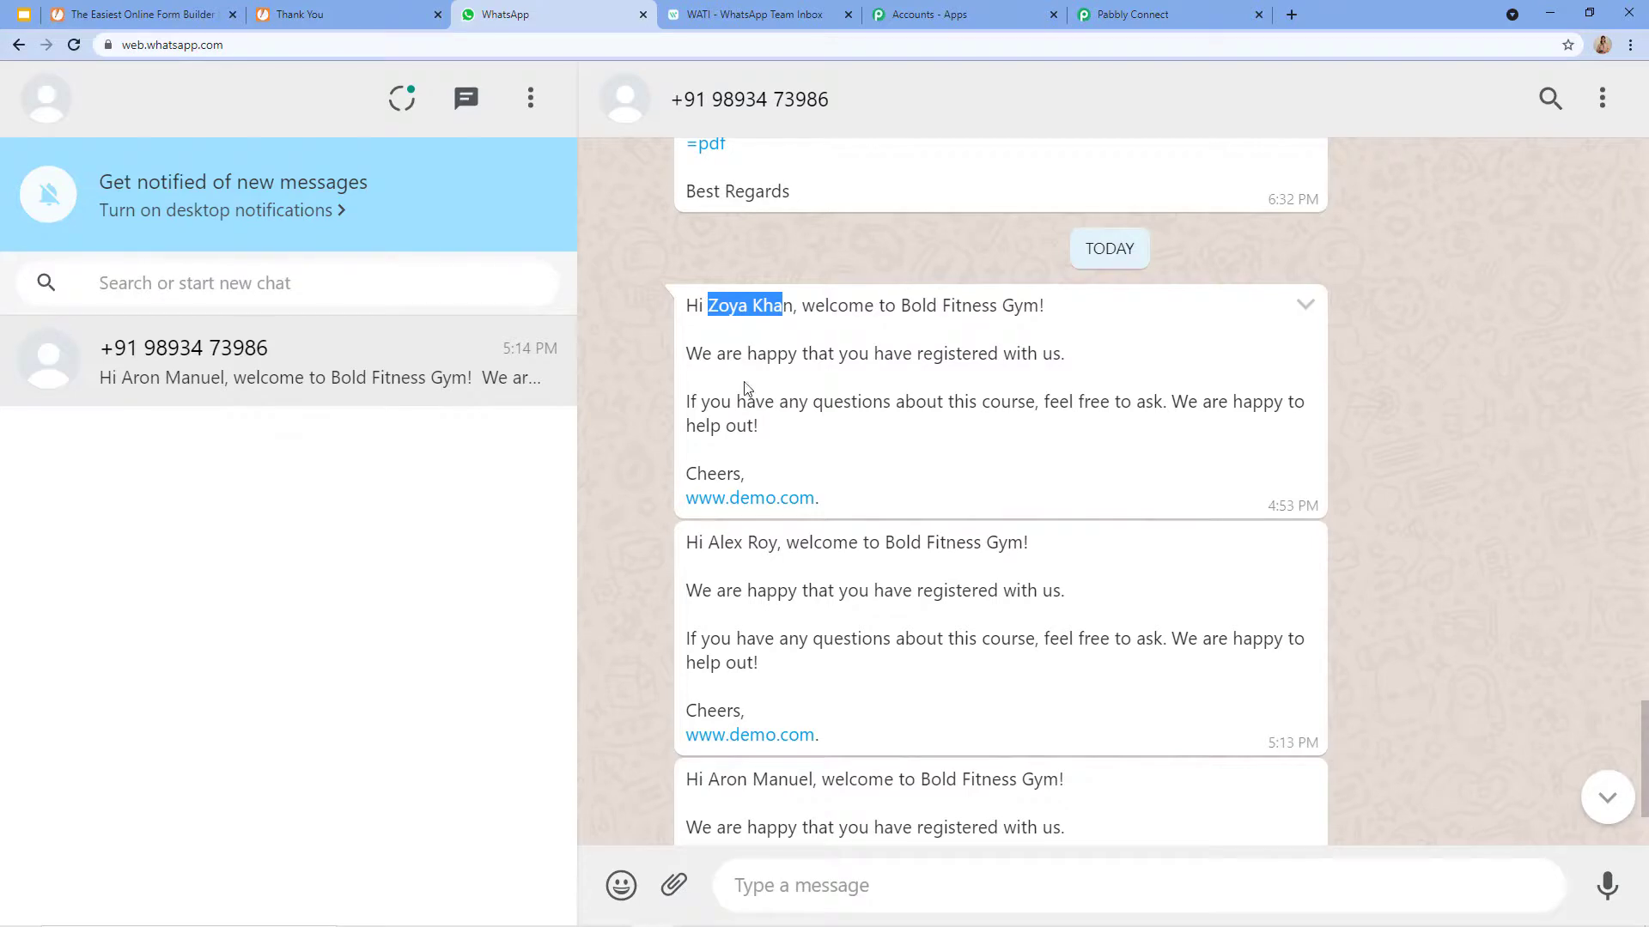
pyautogui.scroll(-1, 746, 388)
pyautogui.scroll(-1, 813, 528)
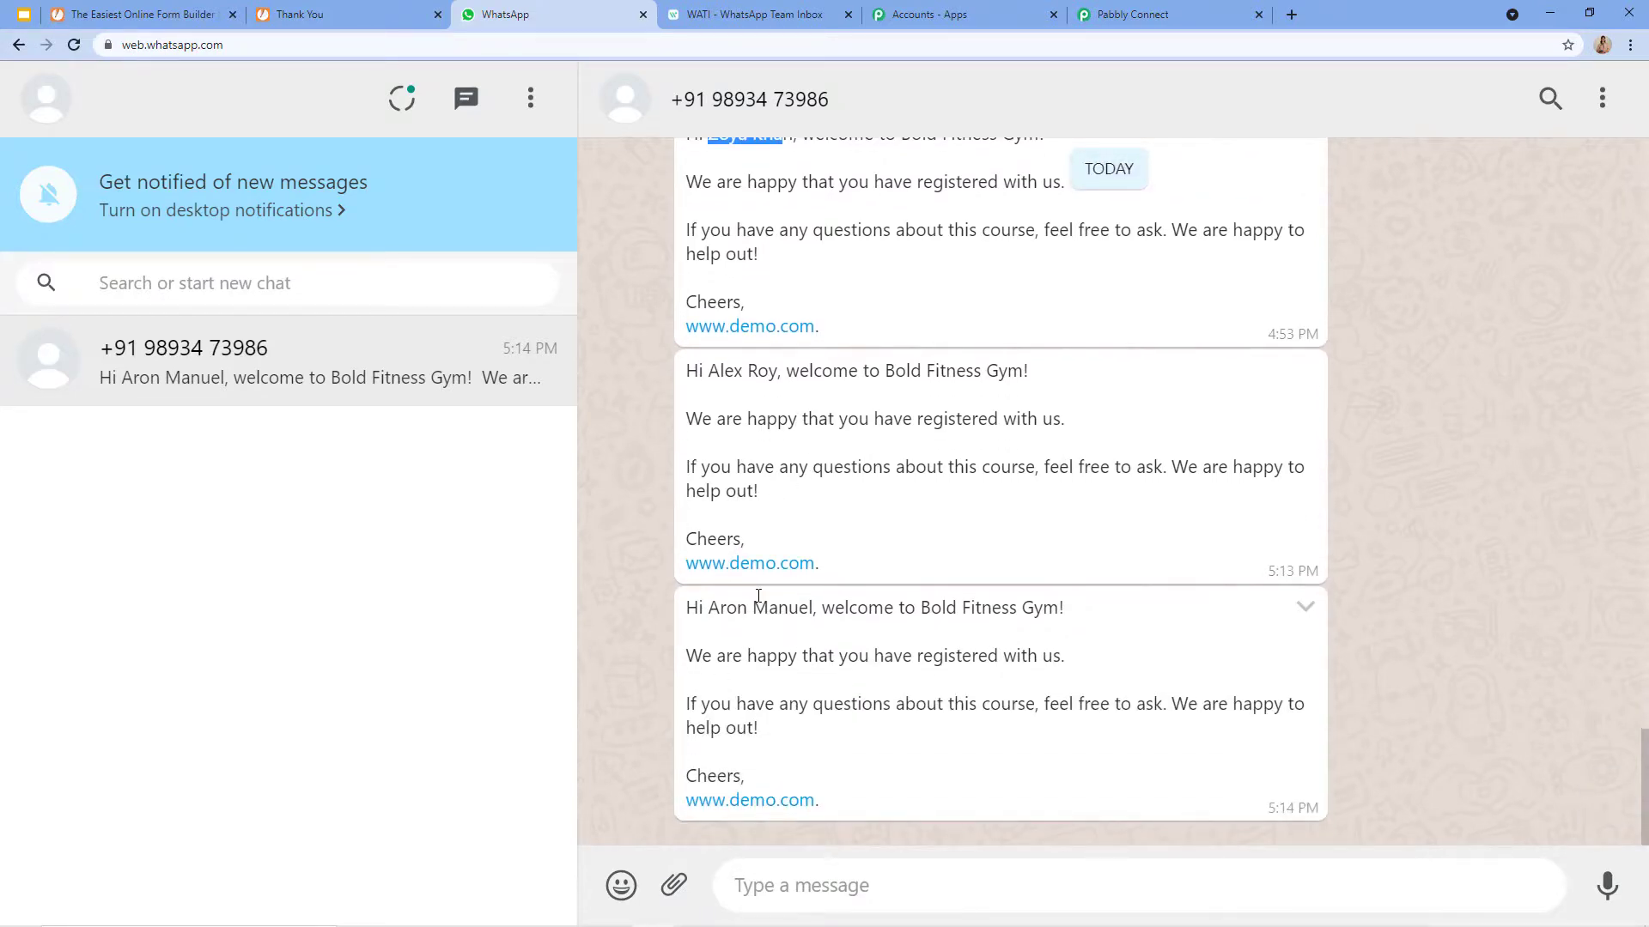
pyautogui.scroll(2, 987, 571)
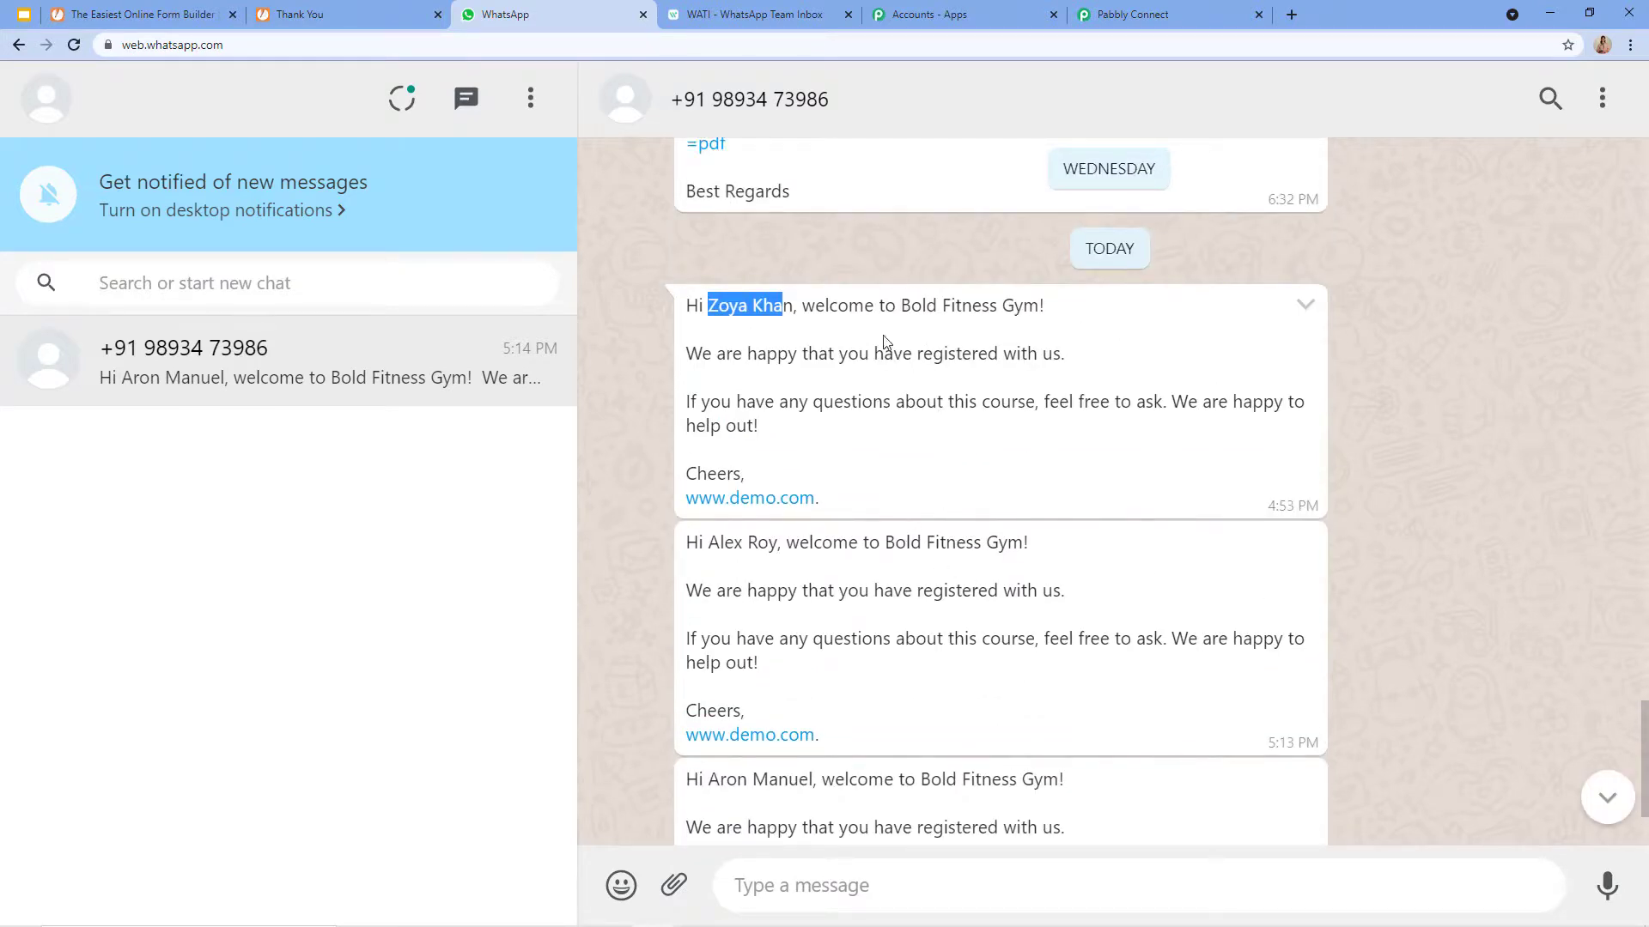
# - Return to Pabbly Connect and collapse the WATI action and the JotForm trigger to see the whole workflow
pyautogui.click(1199, 14)
pyautogui.scroll(1, 1109, 457)
pyautogui.scroll(15, 1109, 457)
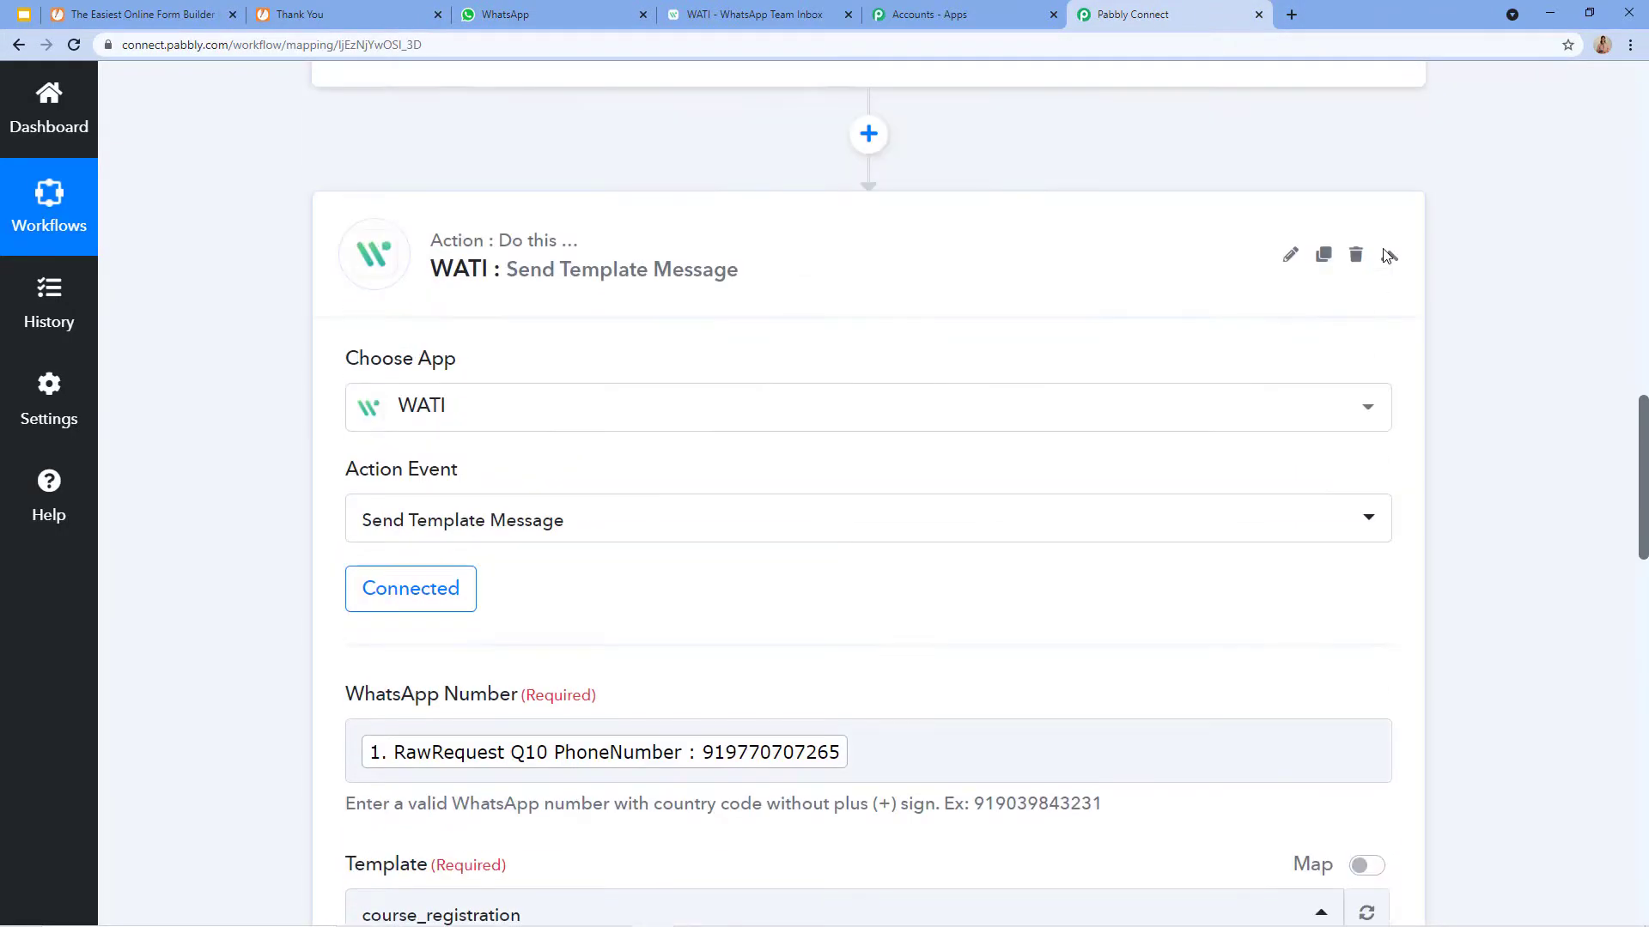
pyautogui.scroll(1, 1388, 255)
pyautogui.click(1392, 384)
pyautogui.scroll(10, 1388, 378)
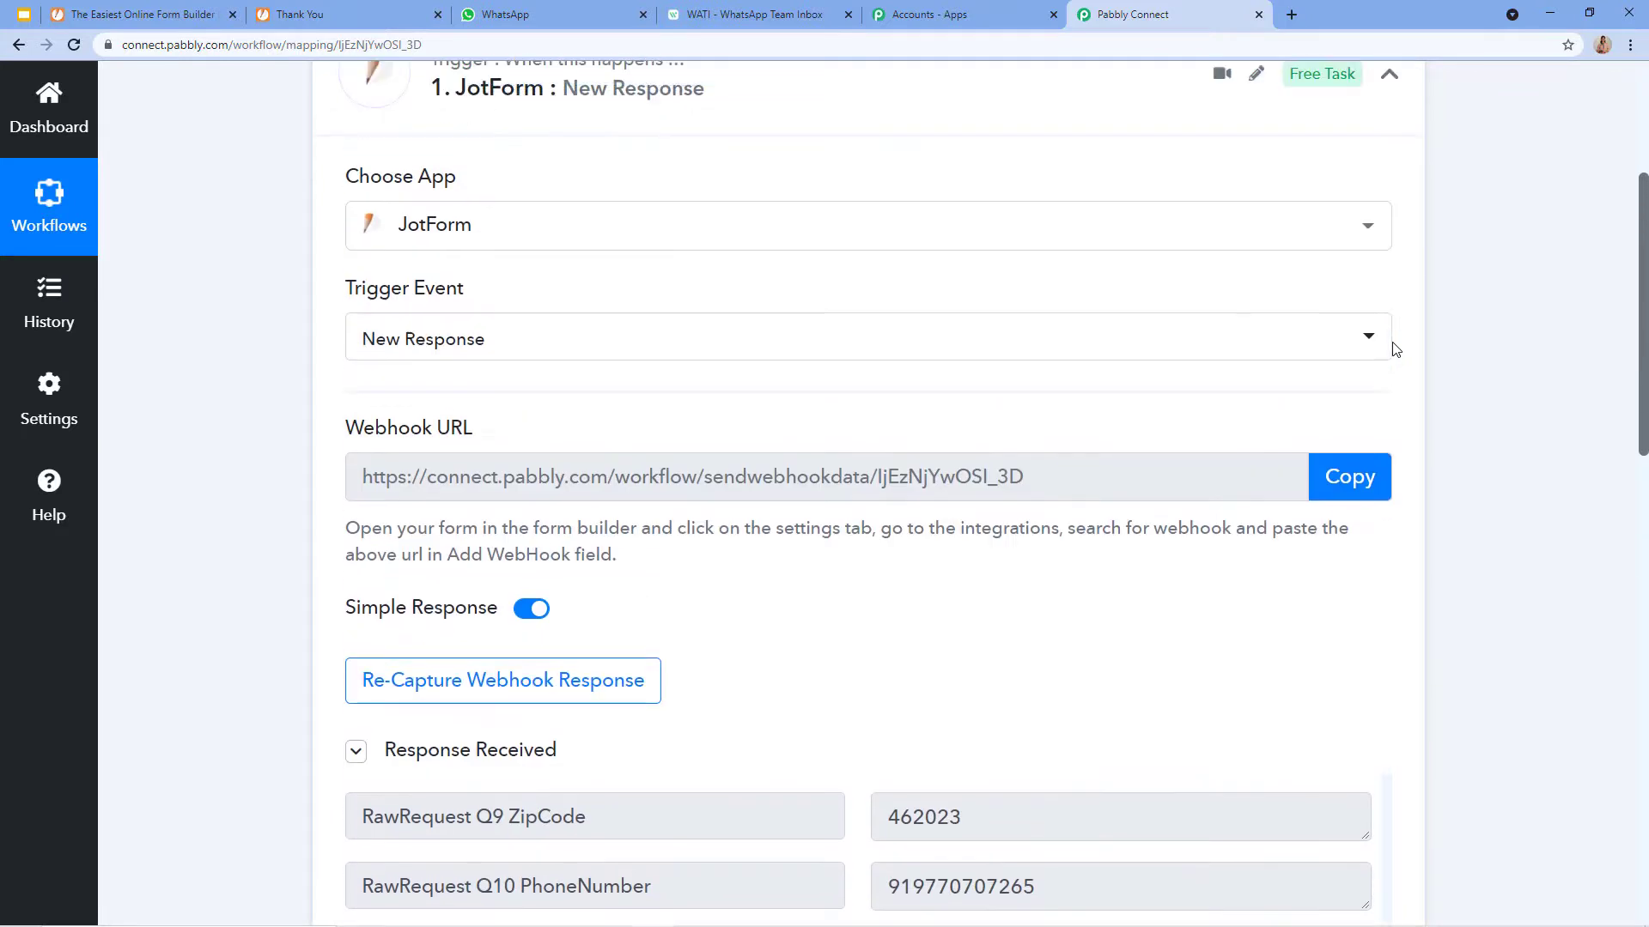
pyautogui.scroll(3, 1393, 348)
pyautogui.click(1388, 418)
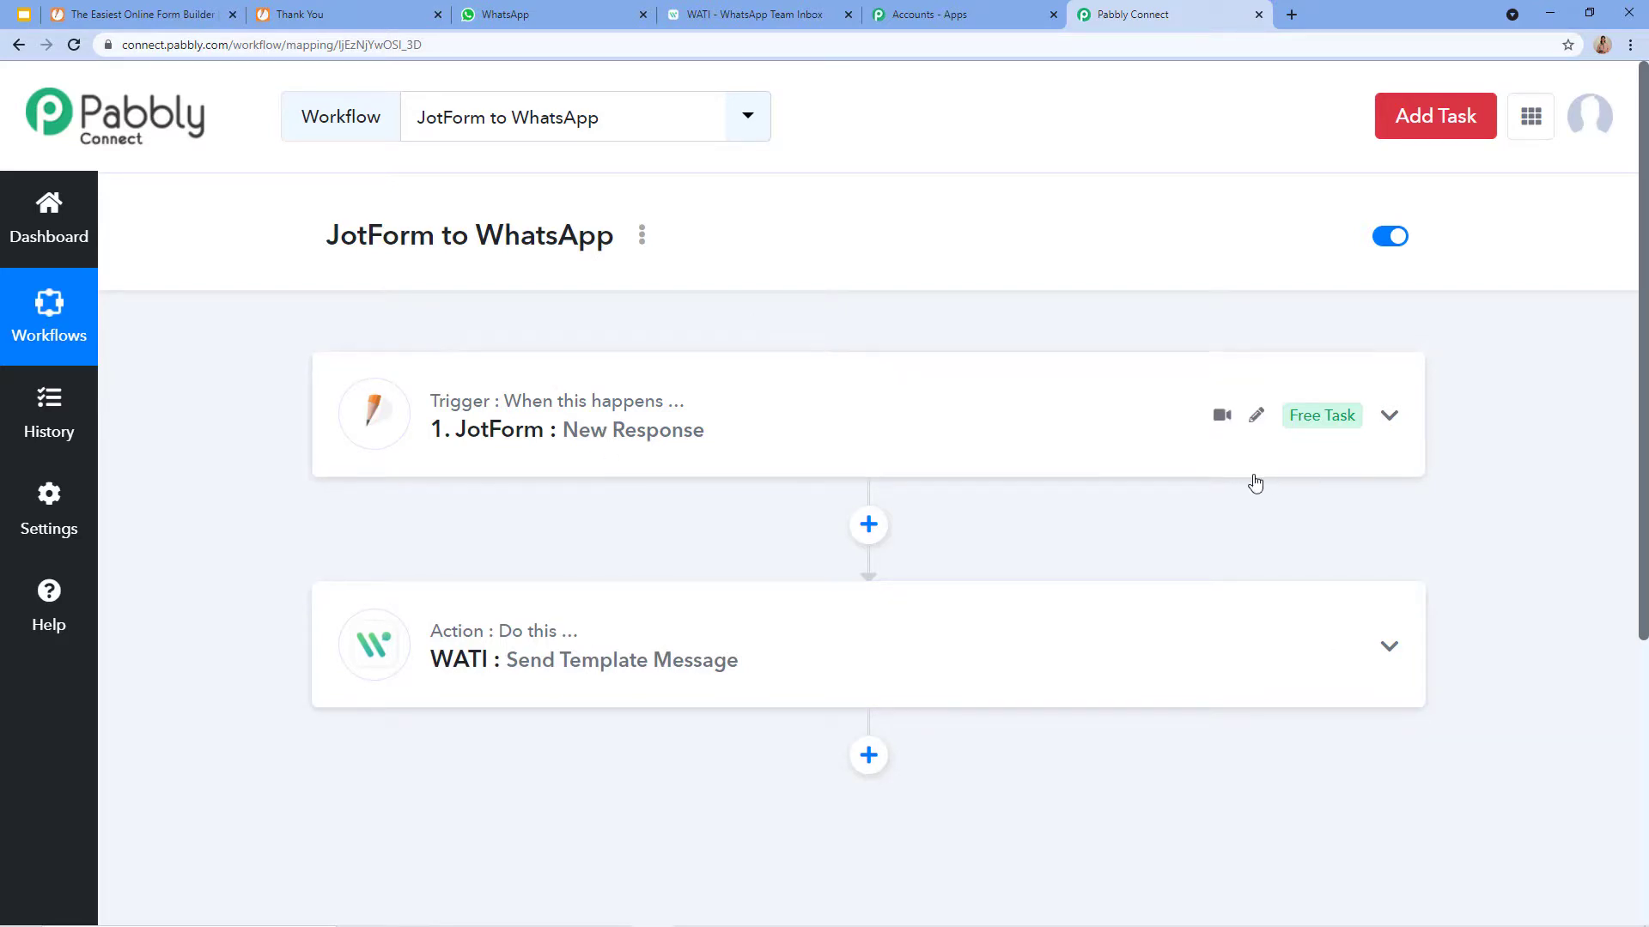
# - Expand the JotForm trigger to review its webhook URL and captured response, then expand the WATI Send Template Message action
pyautogui.click(1387, 420)
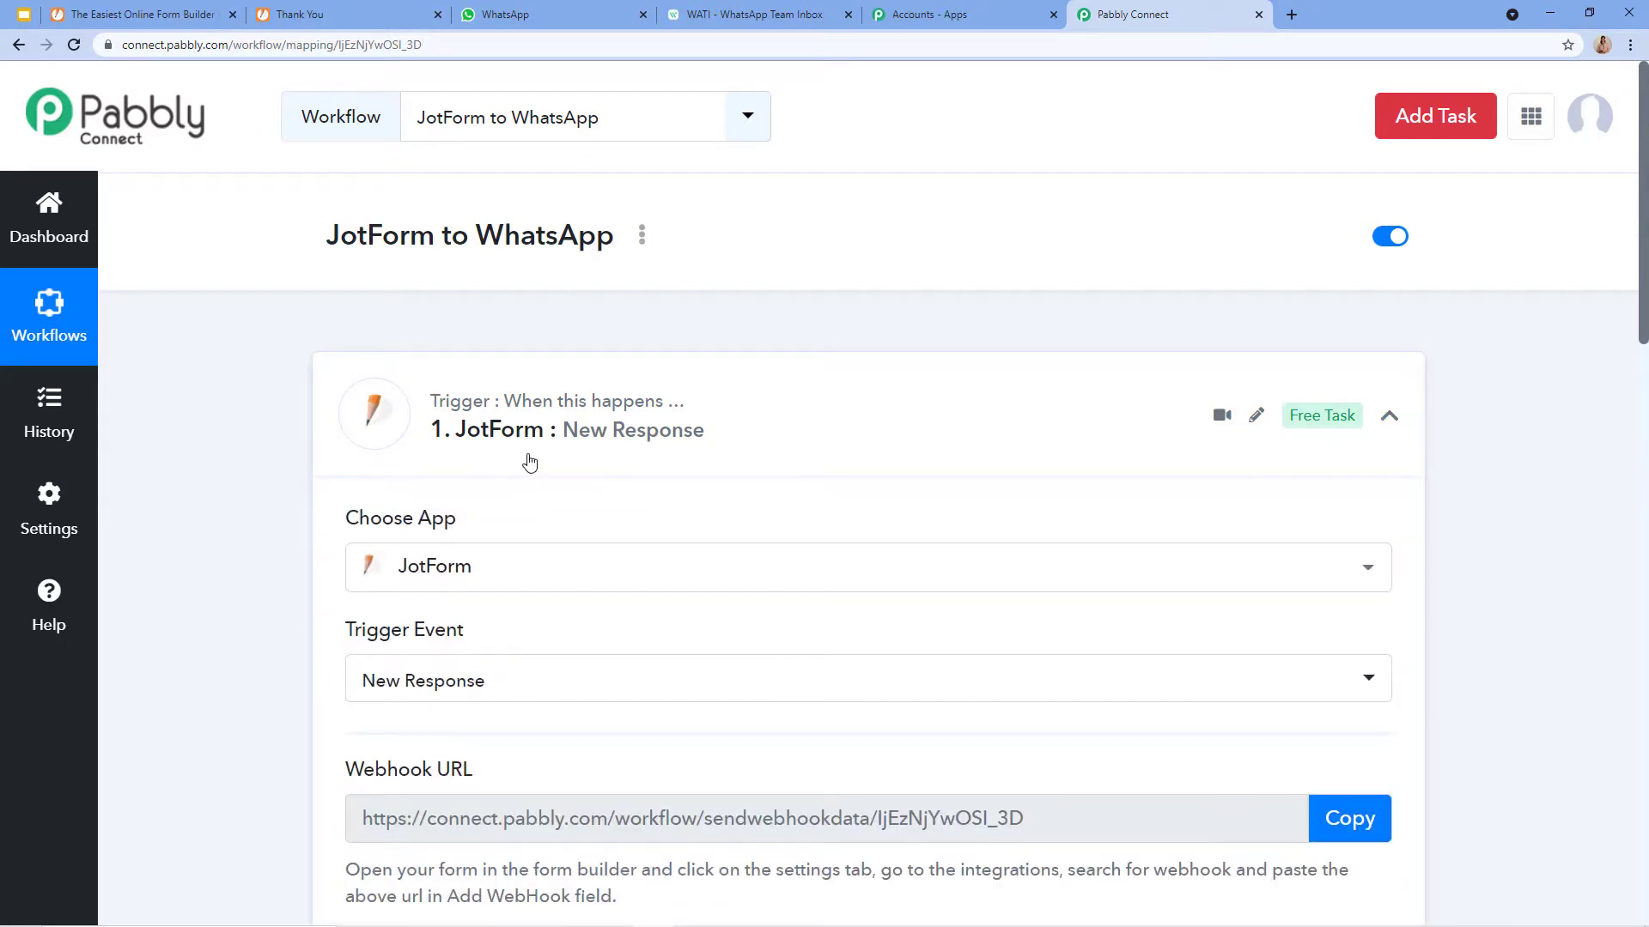
pyautogui.scroll(-2, 431, 649)
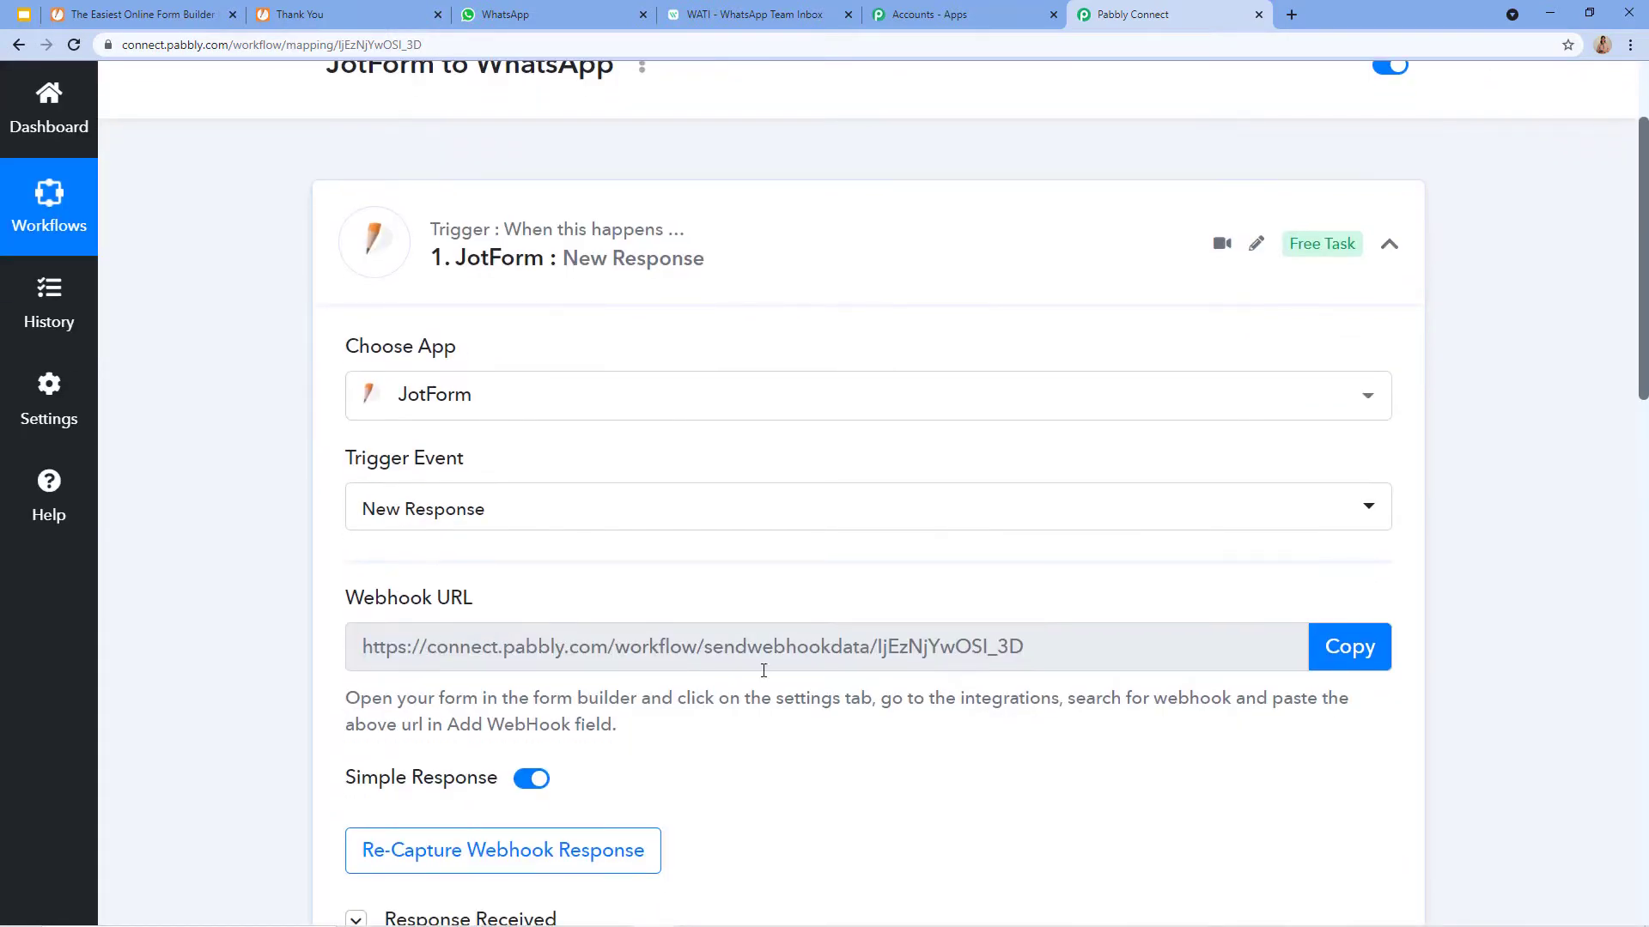
pyautogui.scroll(-10, 792, 625)
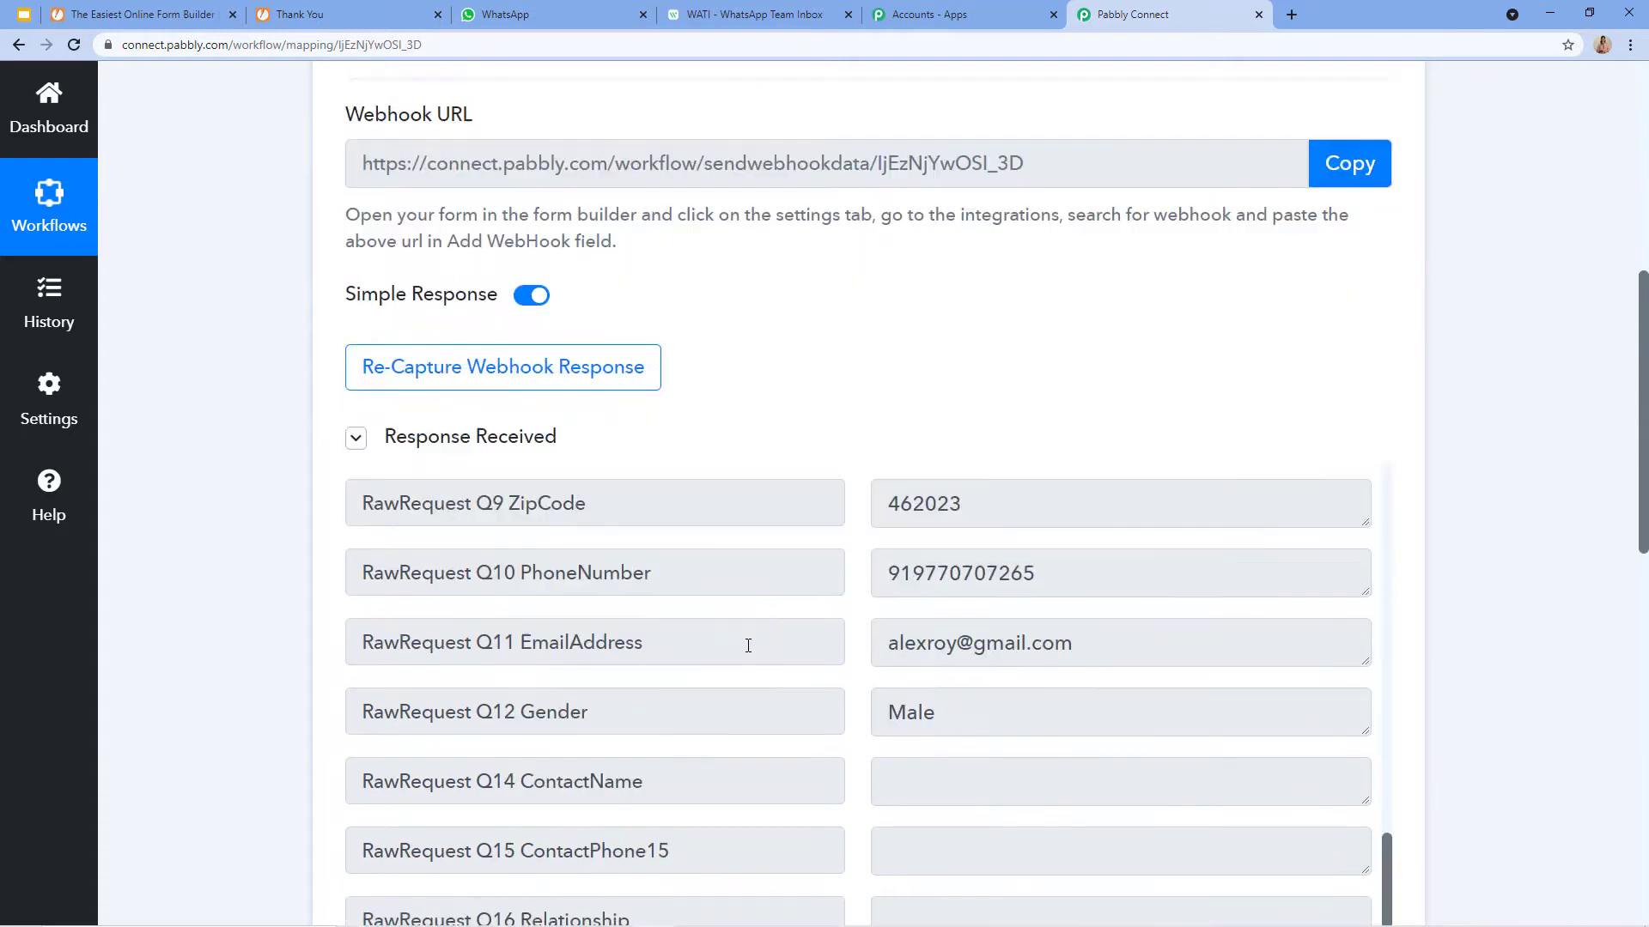
pyautogui.scroll(-3, 731, 616)
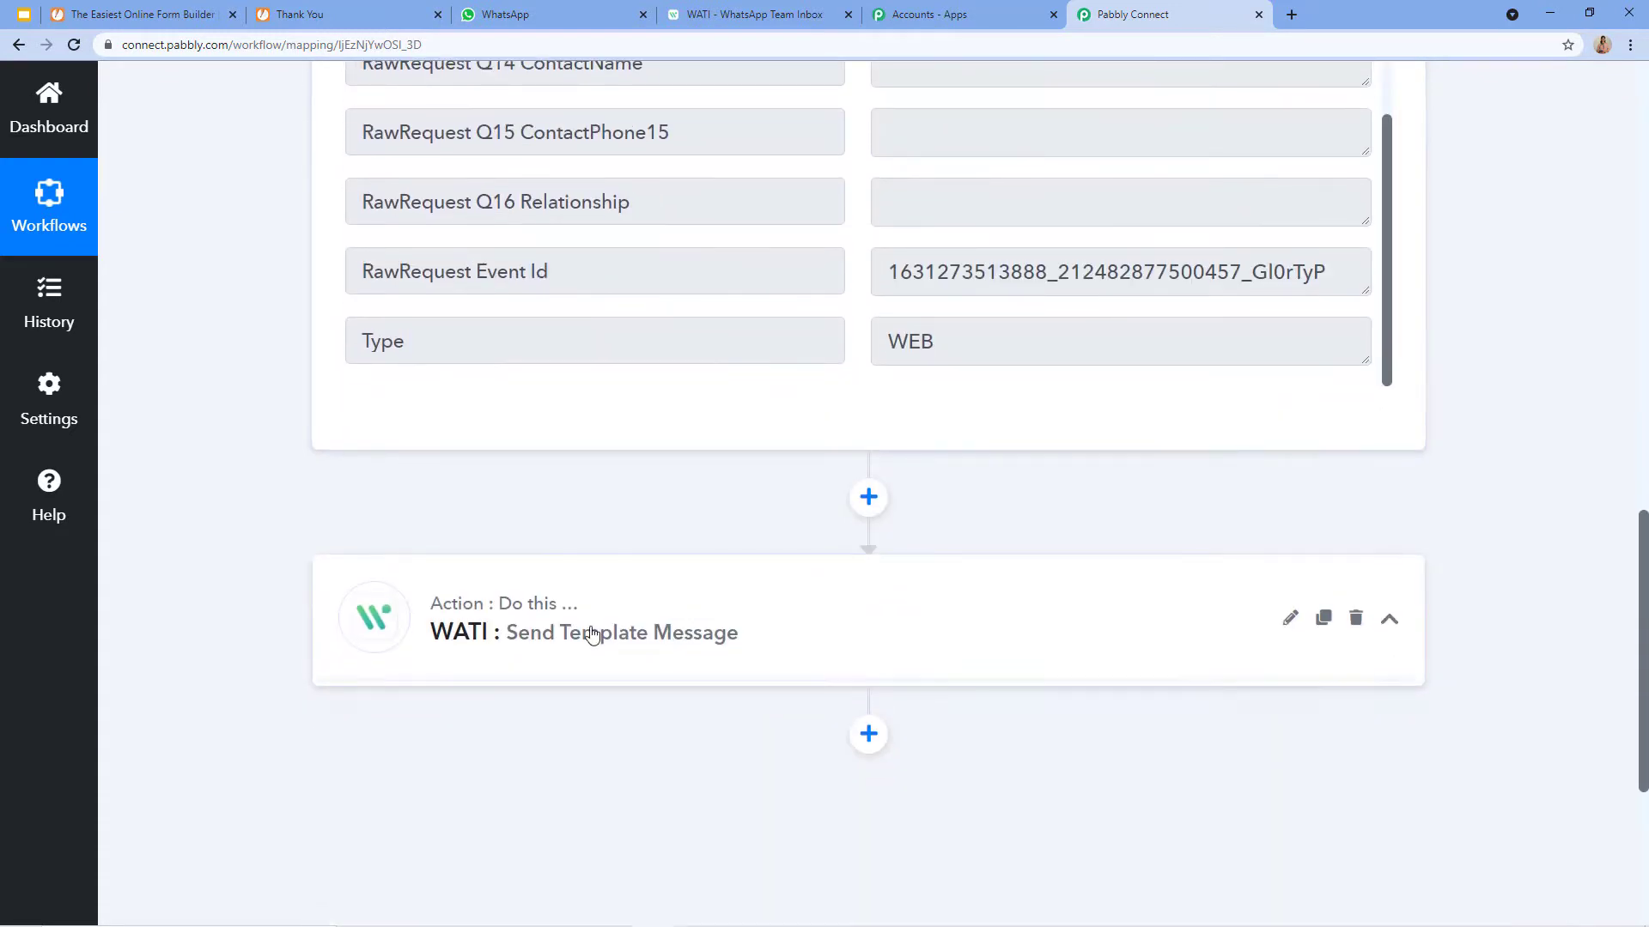
pyautogui.click(445, 665)
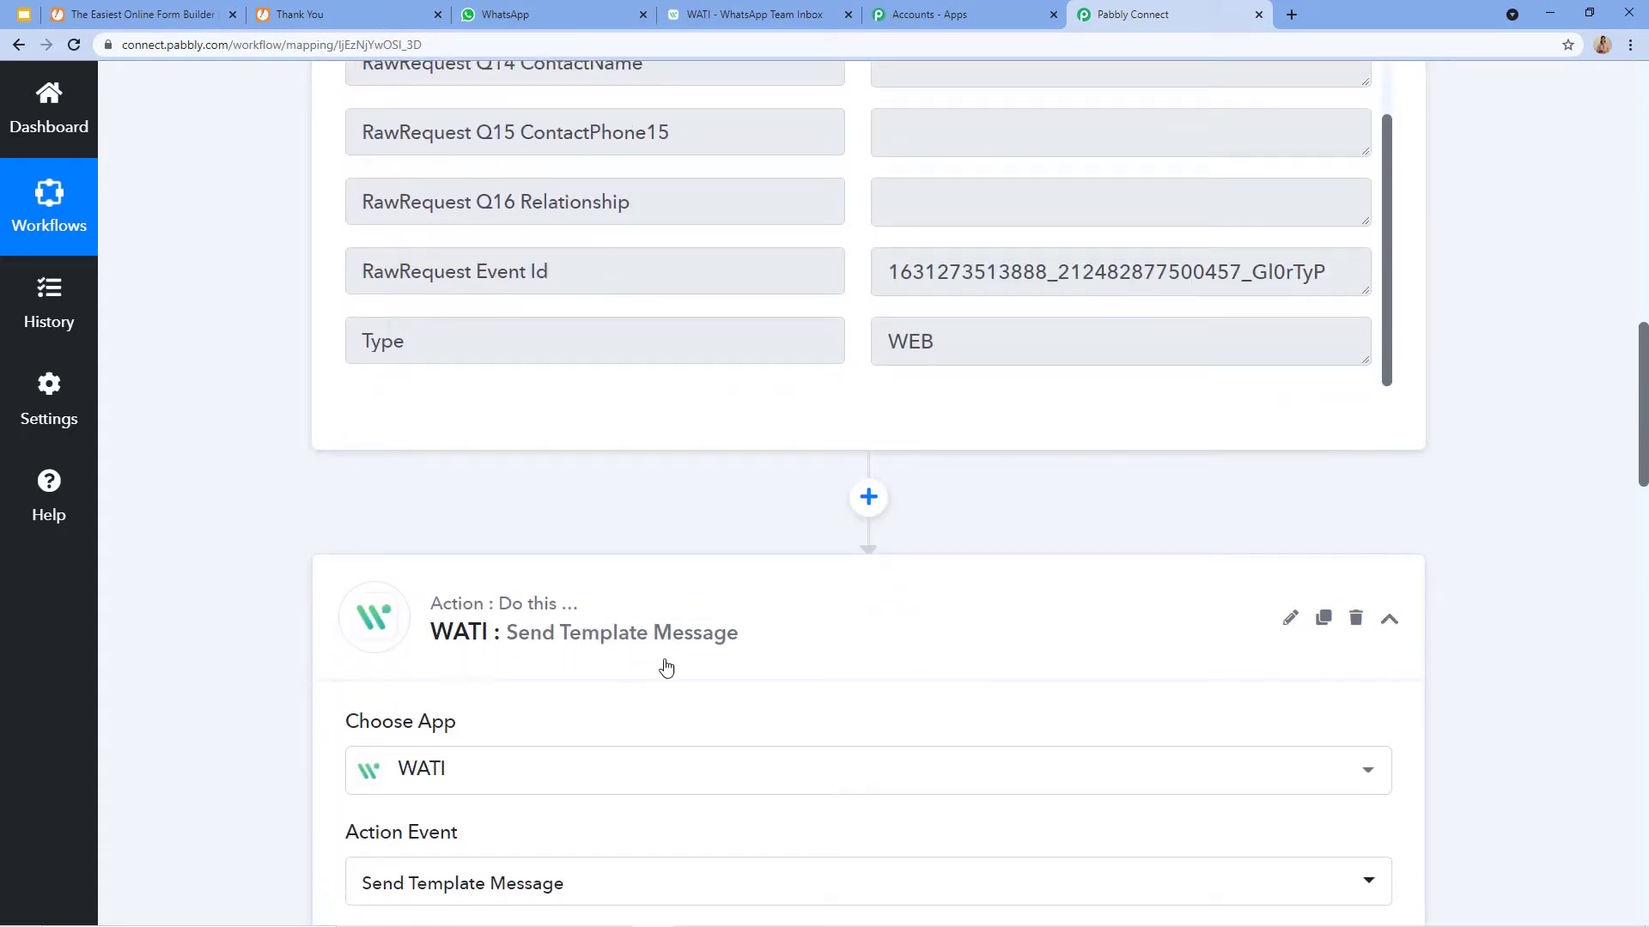
# - Review the WATI action's connection, mapped WhatsApp number and selected template
pyautogui.scroll(-2, 699, 659)
pyautogui.scroll(-4, 571, 636)
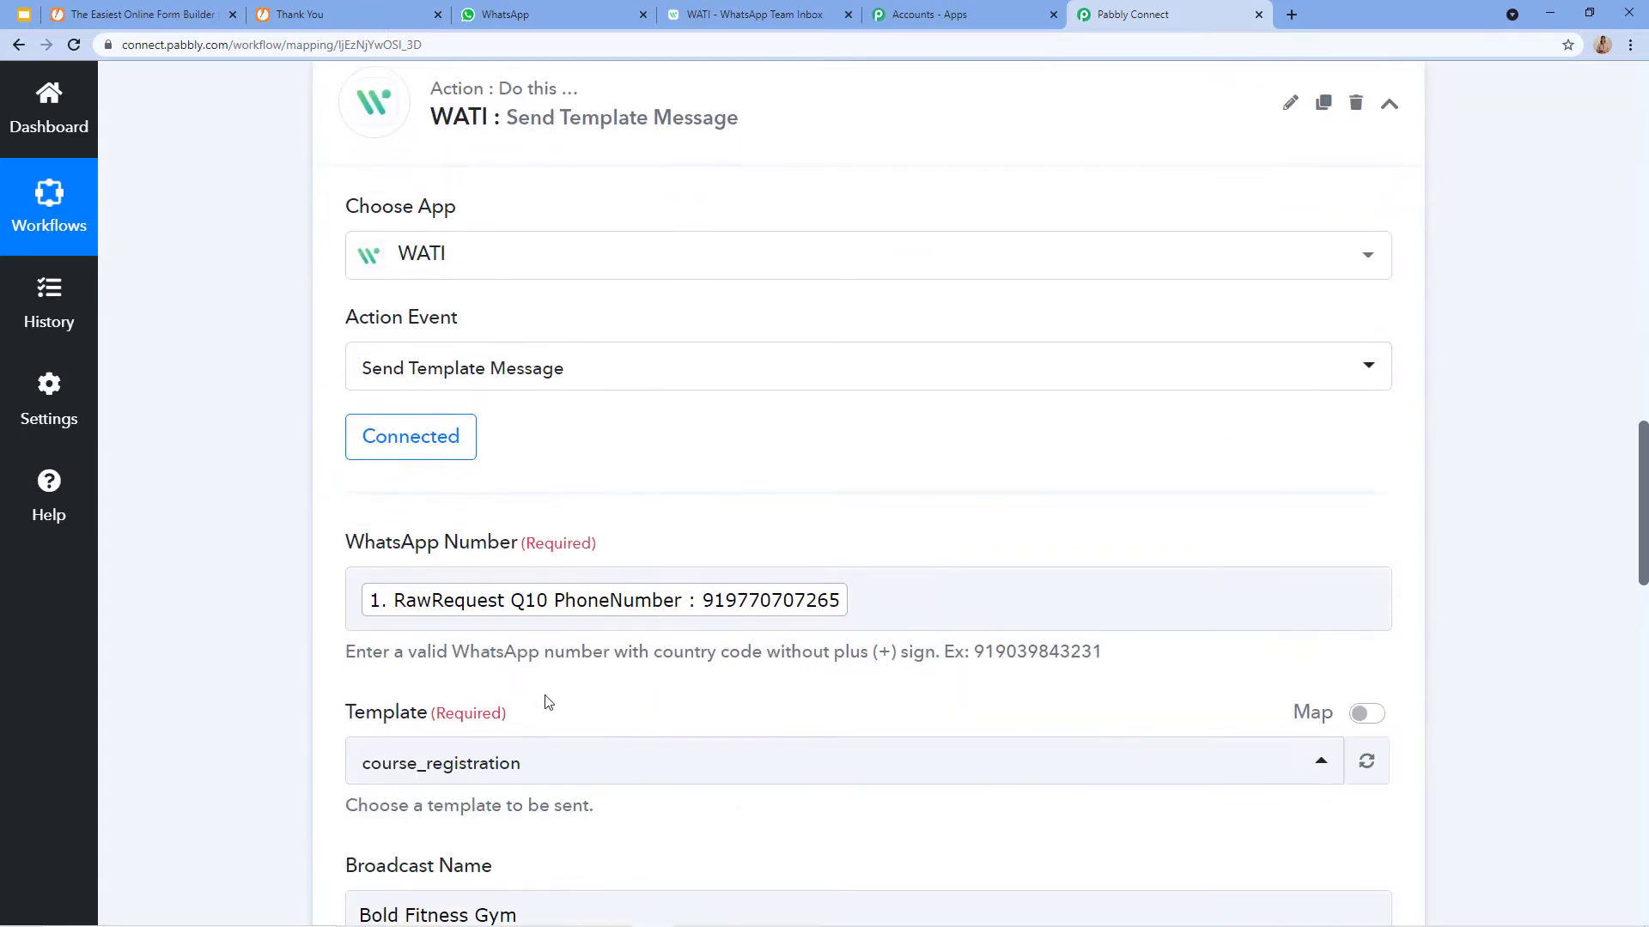
pyautogui.scroll(4, 870, 641)
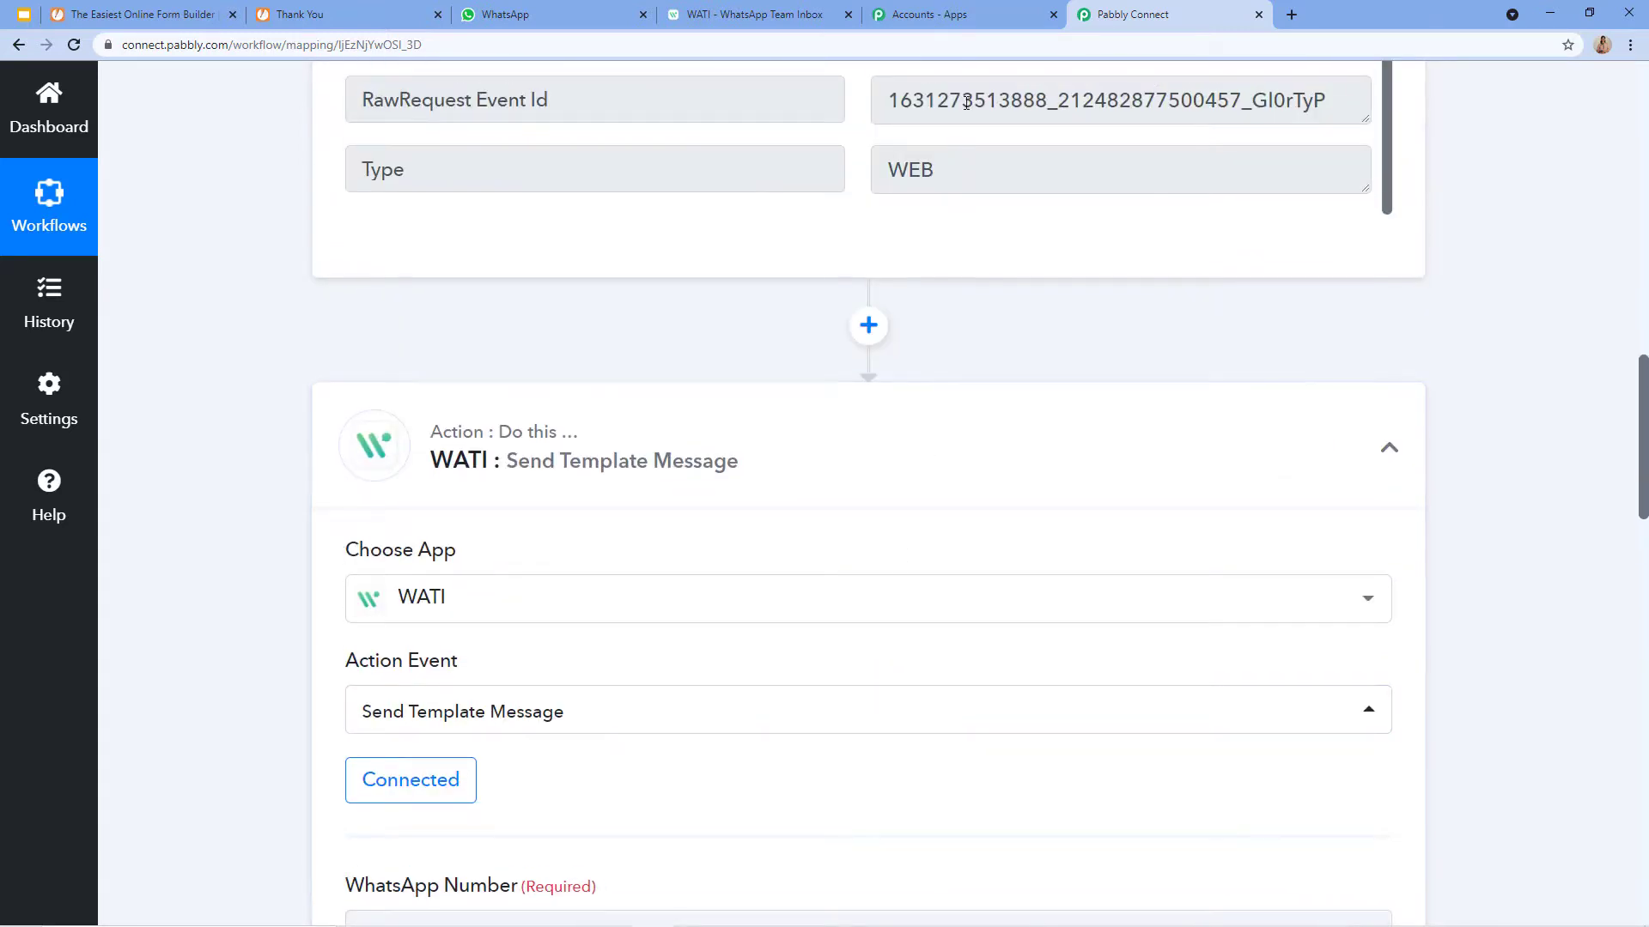
# - Collapse the WATI Send Template Message action and the JotForm New Response trigger to view the complete JotForm to WhatsApp workflow
pyautogui.click(1389, 448)
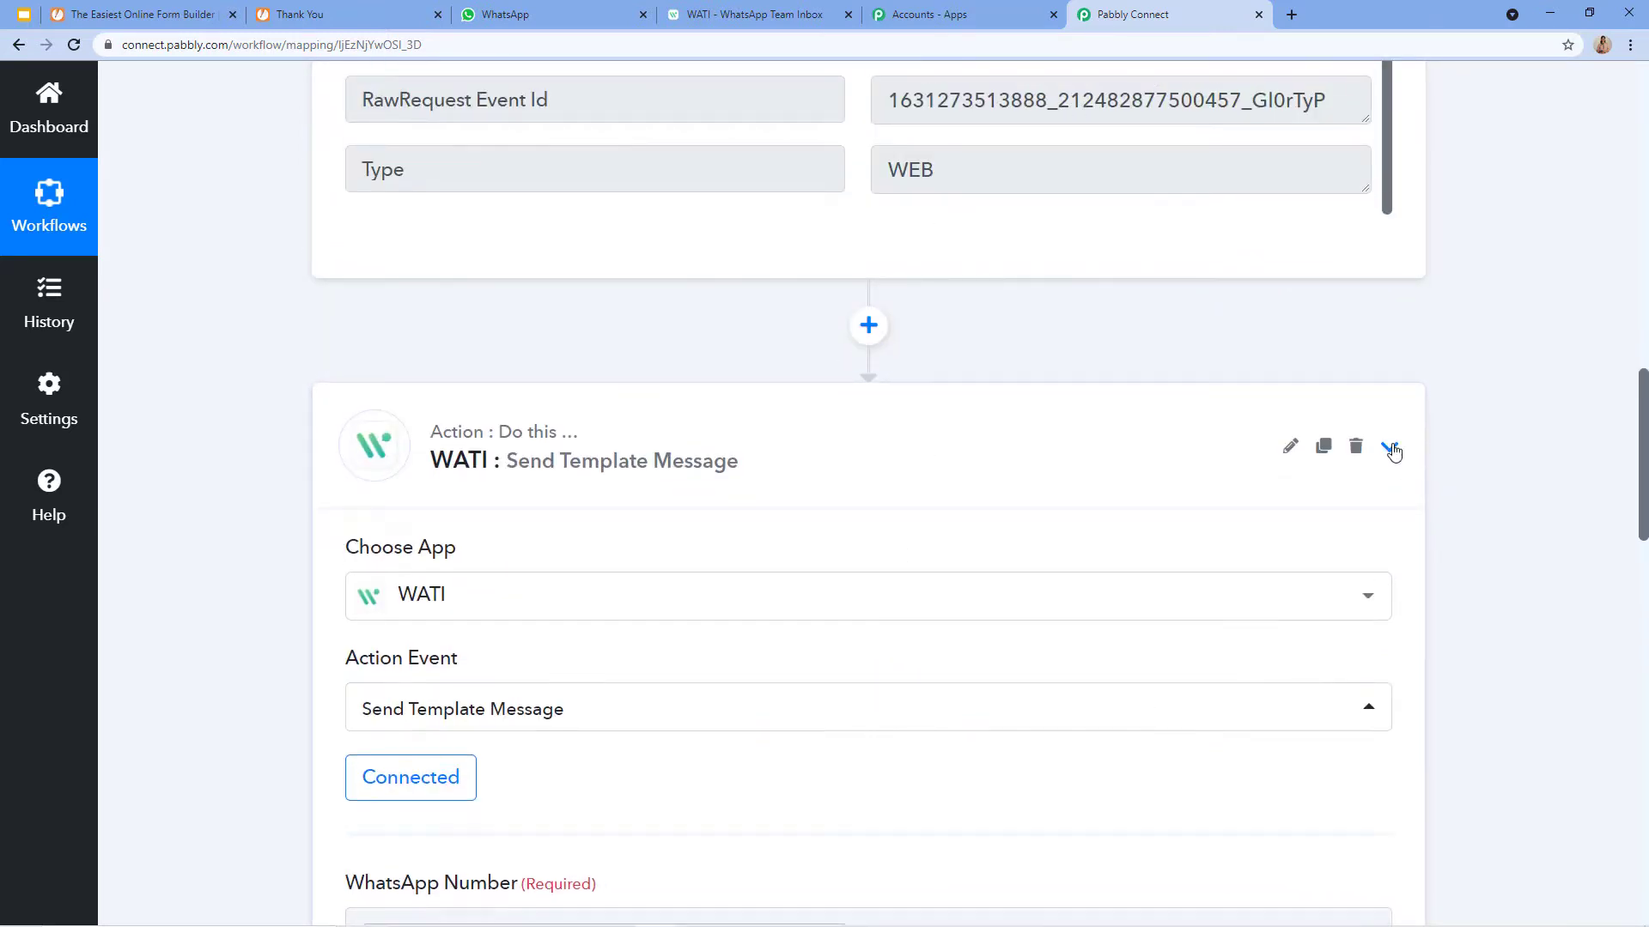
pyautogui.scroll(10, 1399, 376)
pyautogui.scroll(12, 1400, 376)
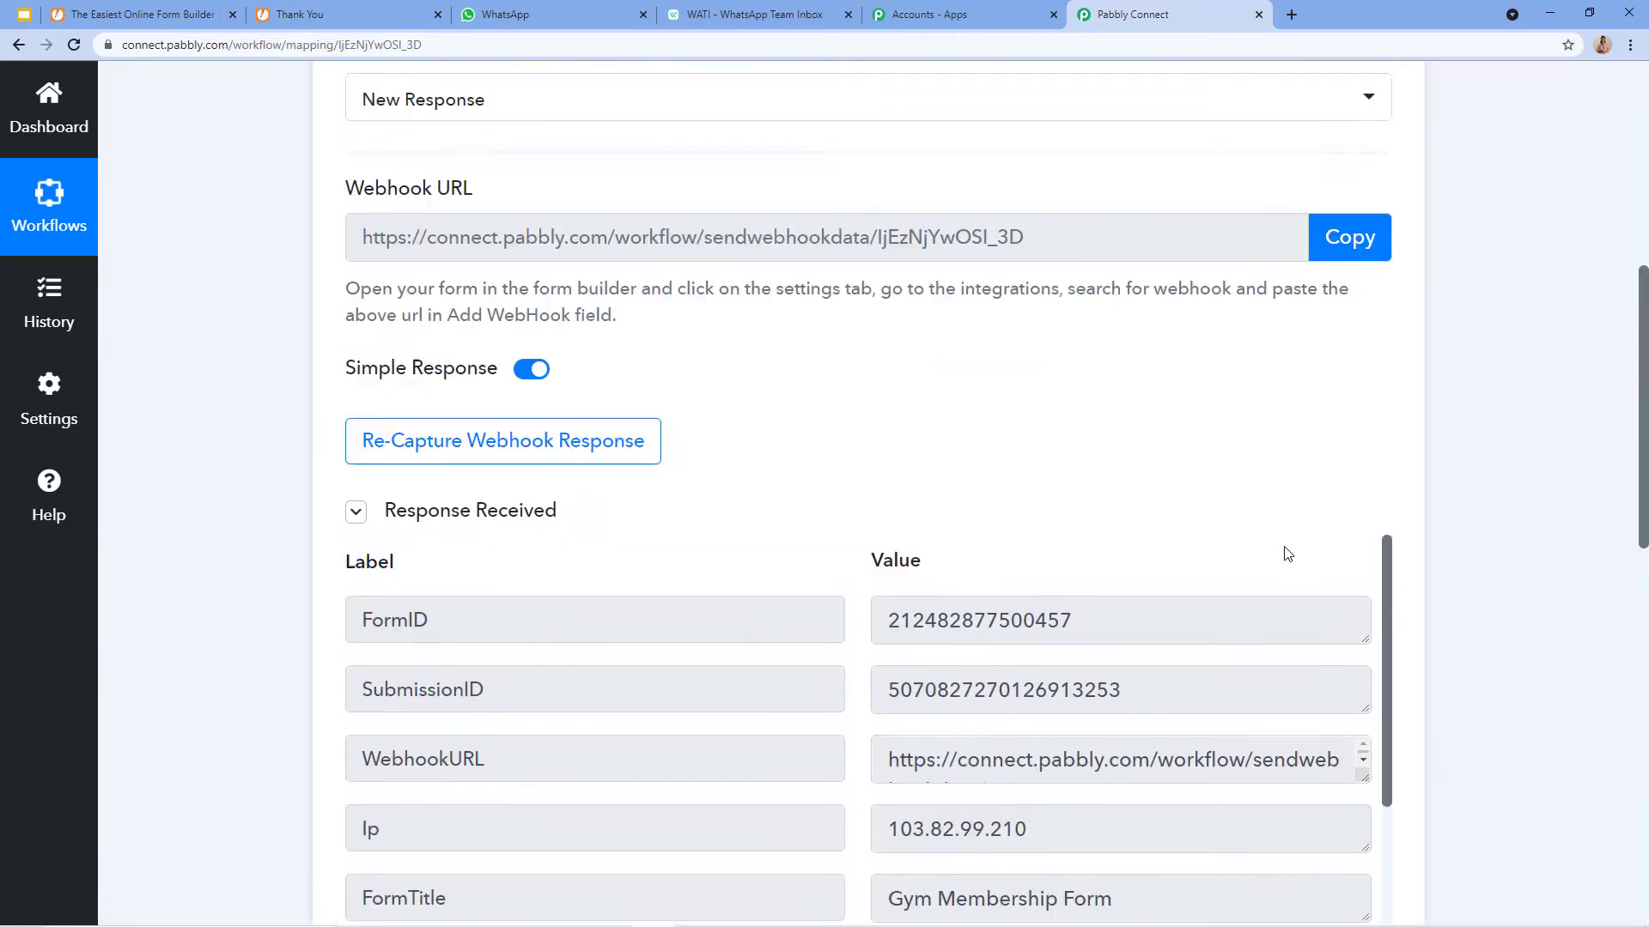
pyautogui.click(1390, 256)
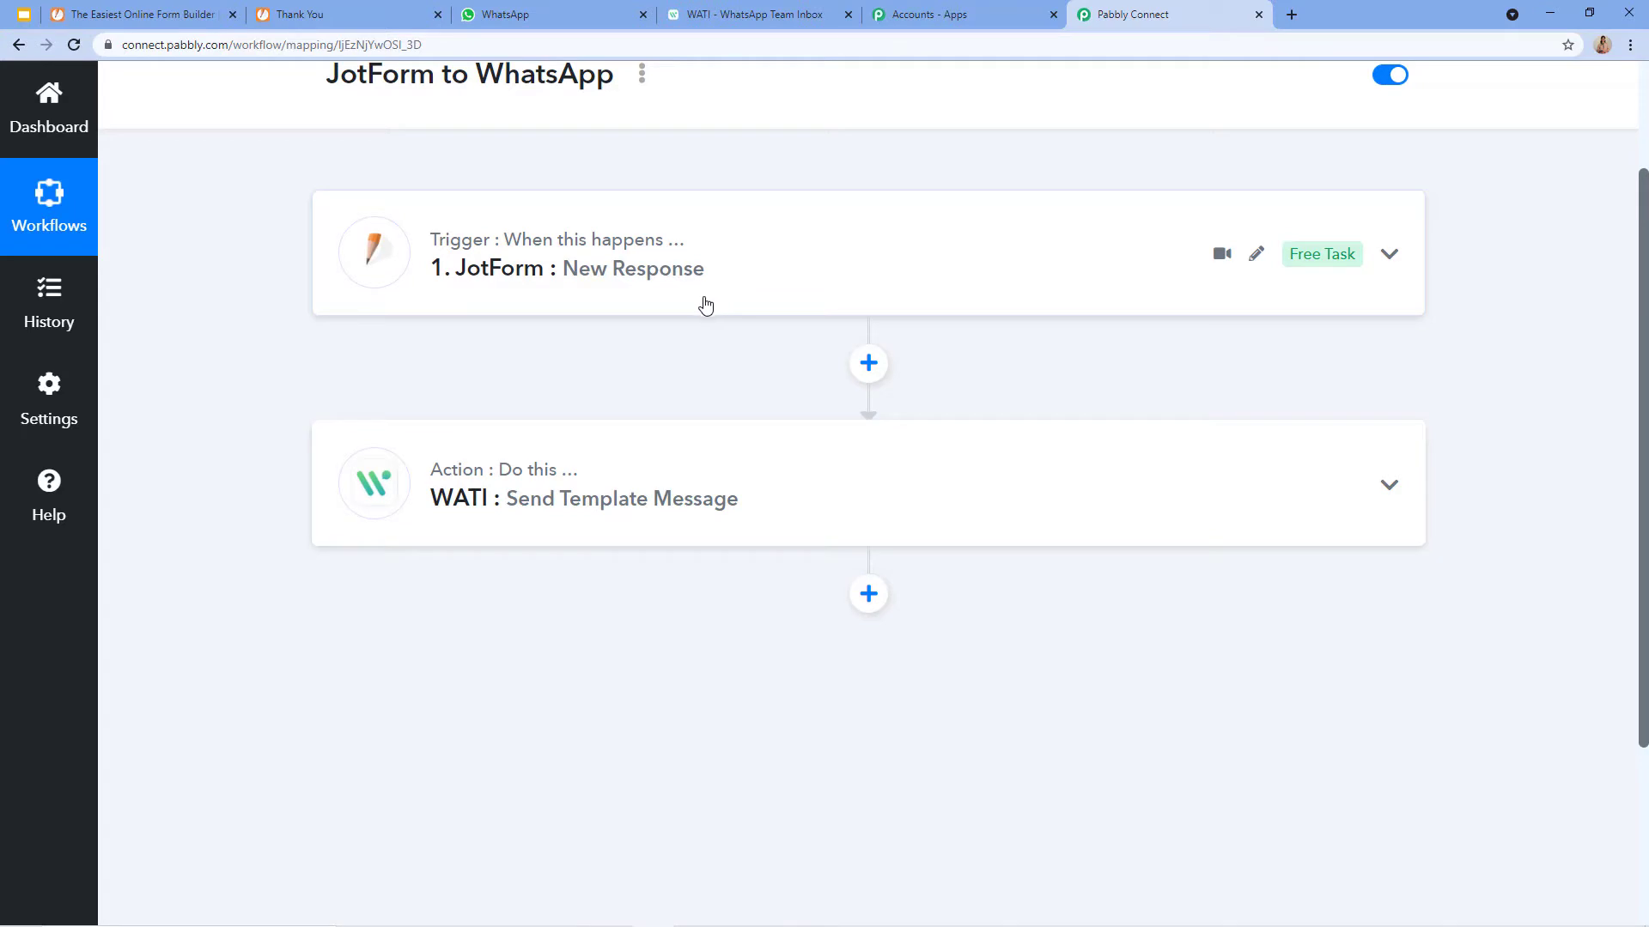
pyautogui.moveTo(527, 428)
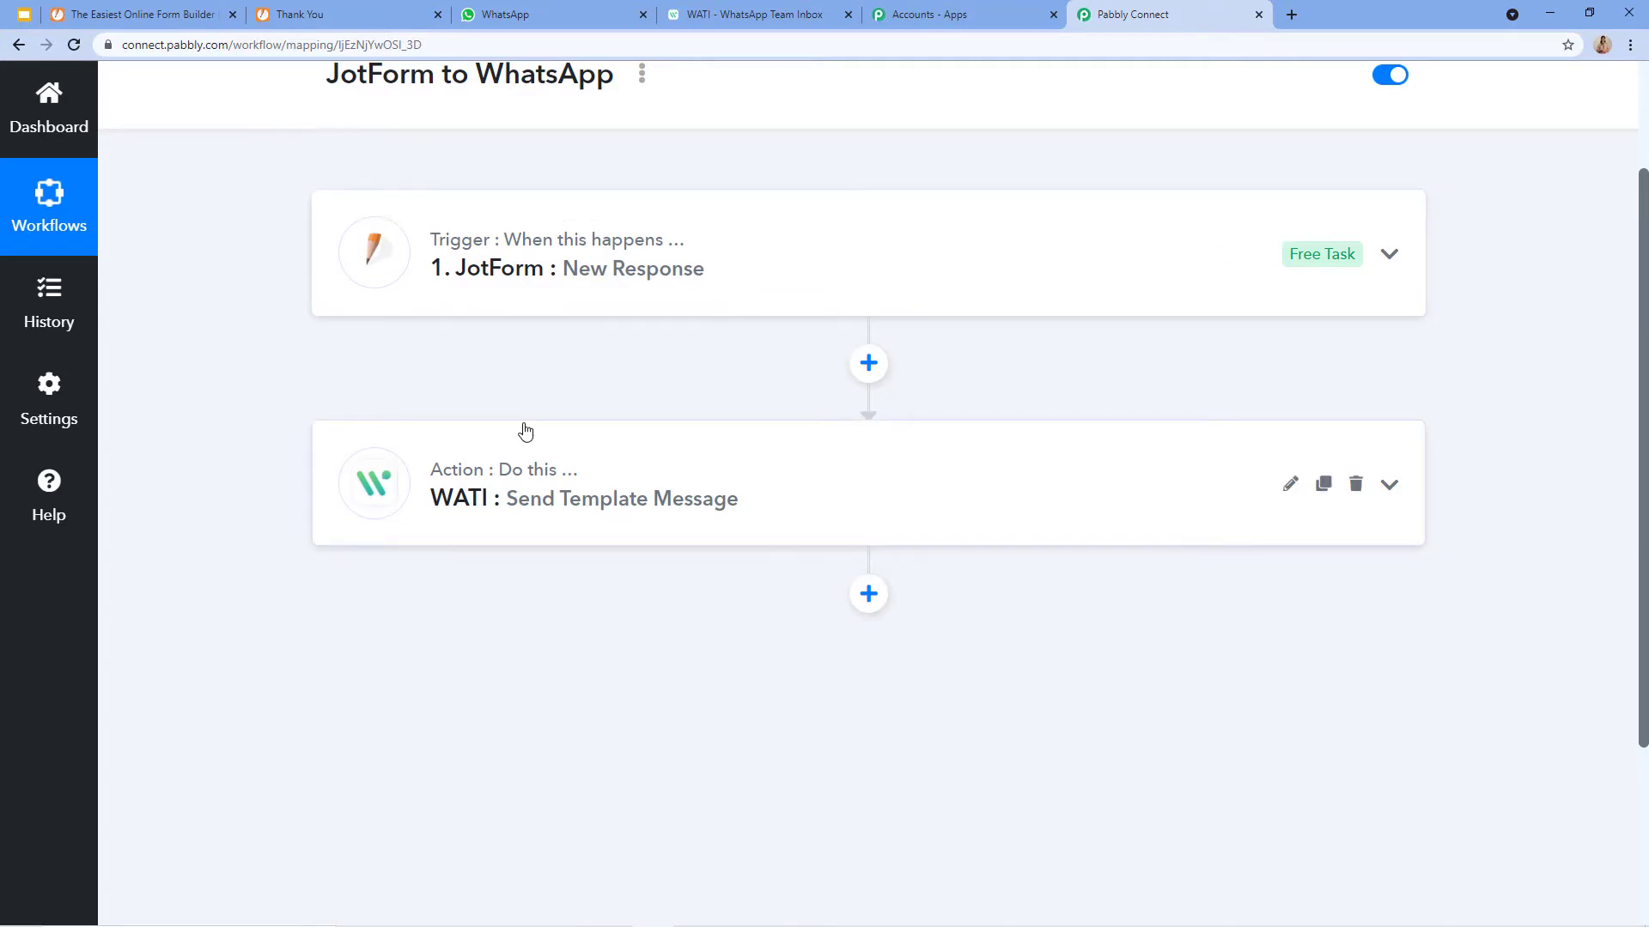
pyautogui.scroll(2, 525, 431)
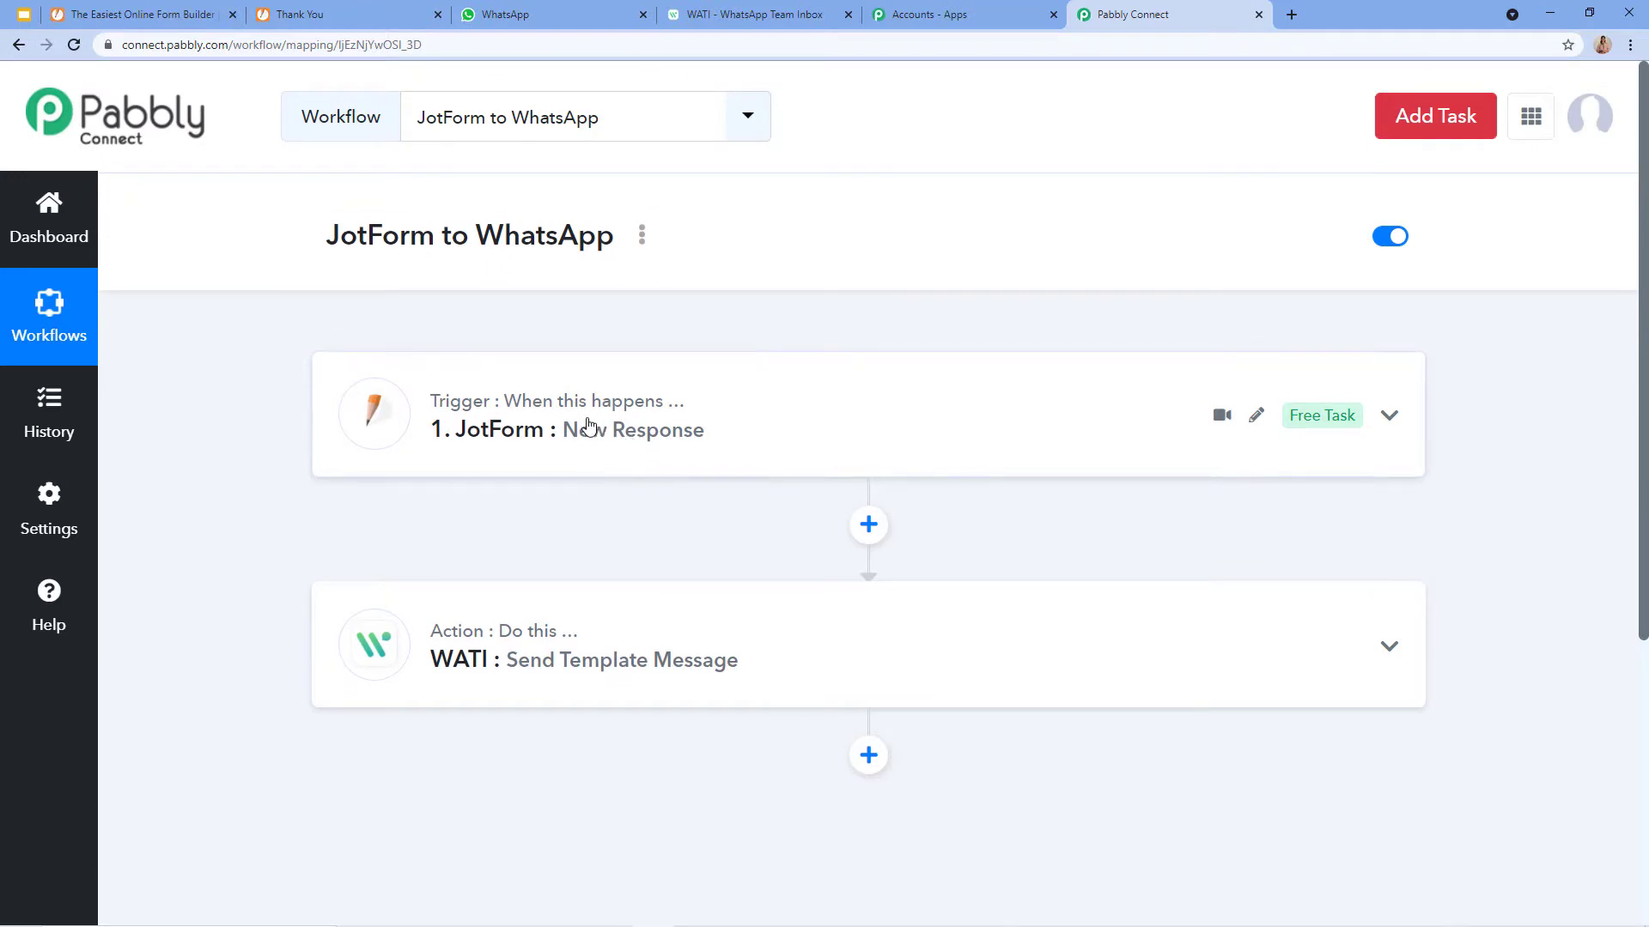
pyautogui.moveTo(518, 613)
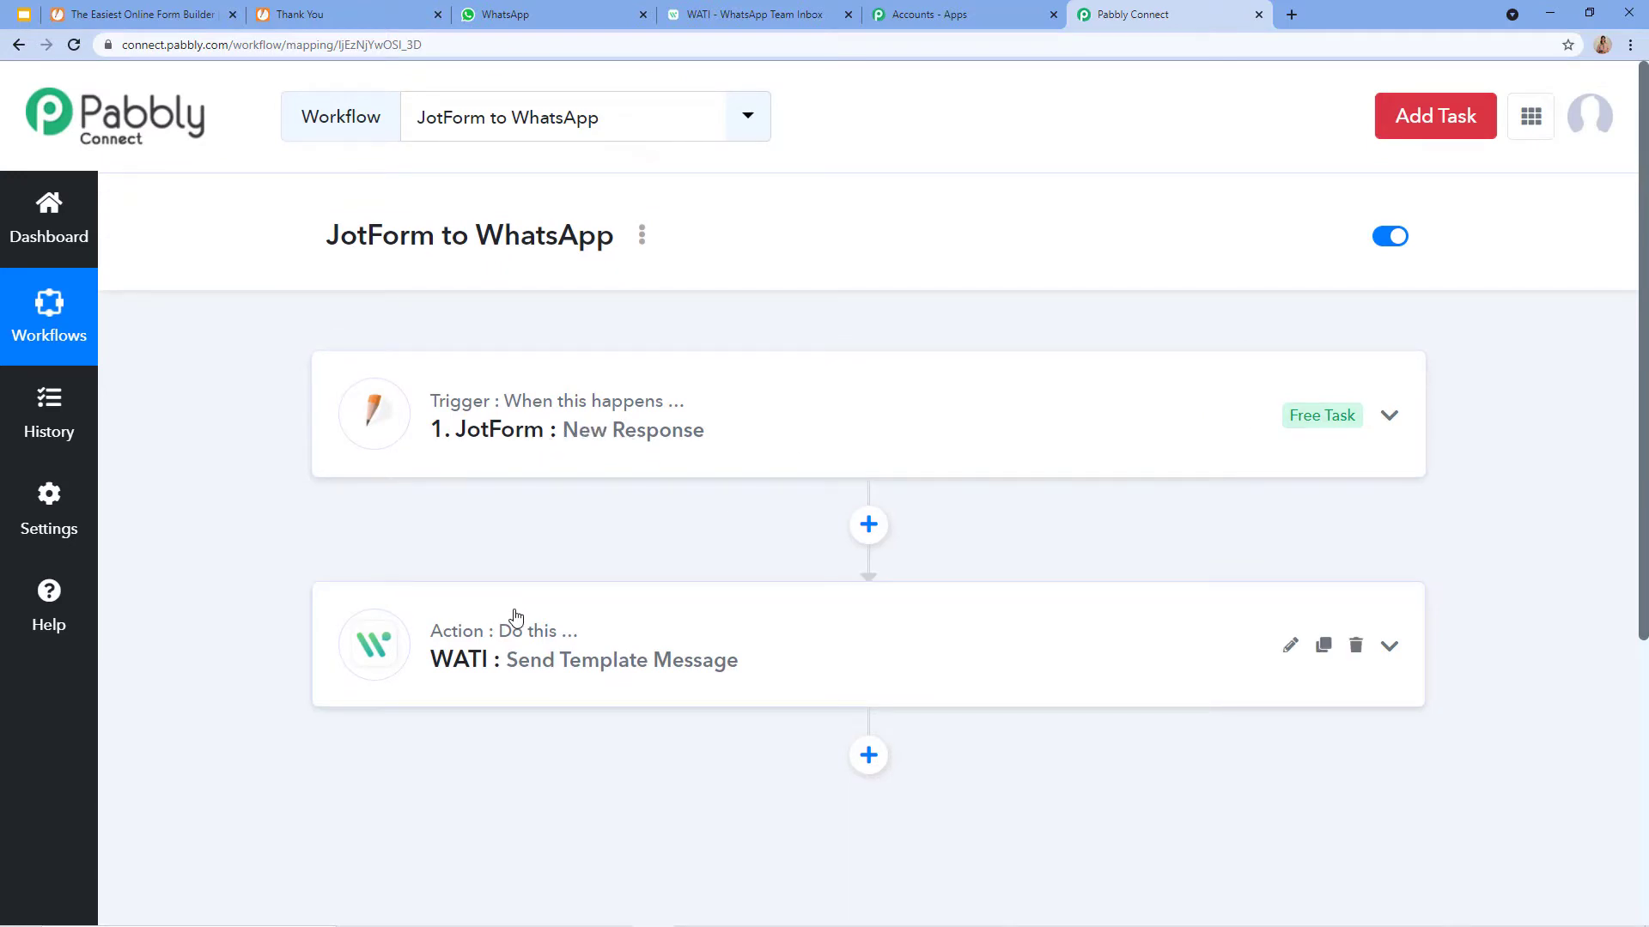
pyautogui.moveTo(865, 417)
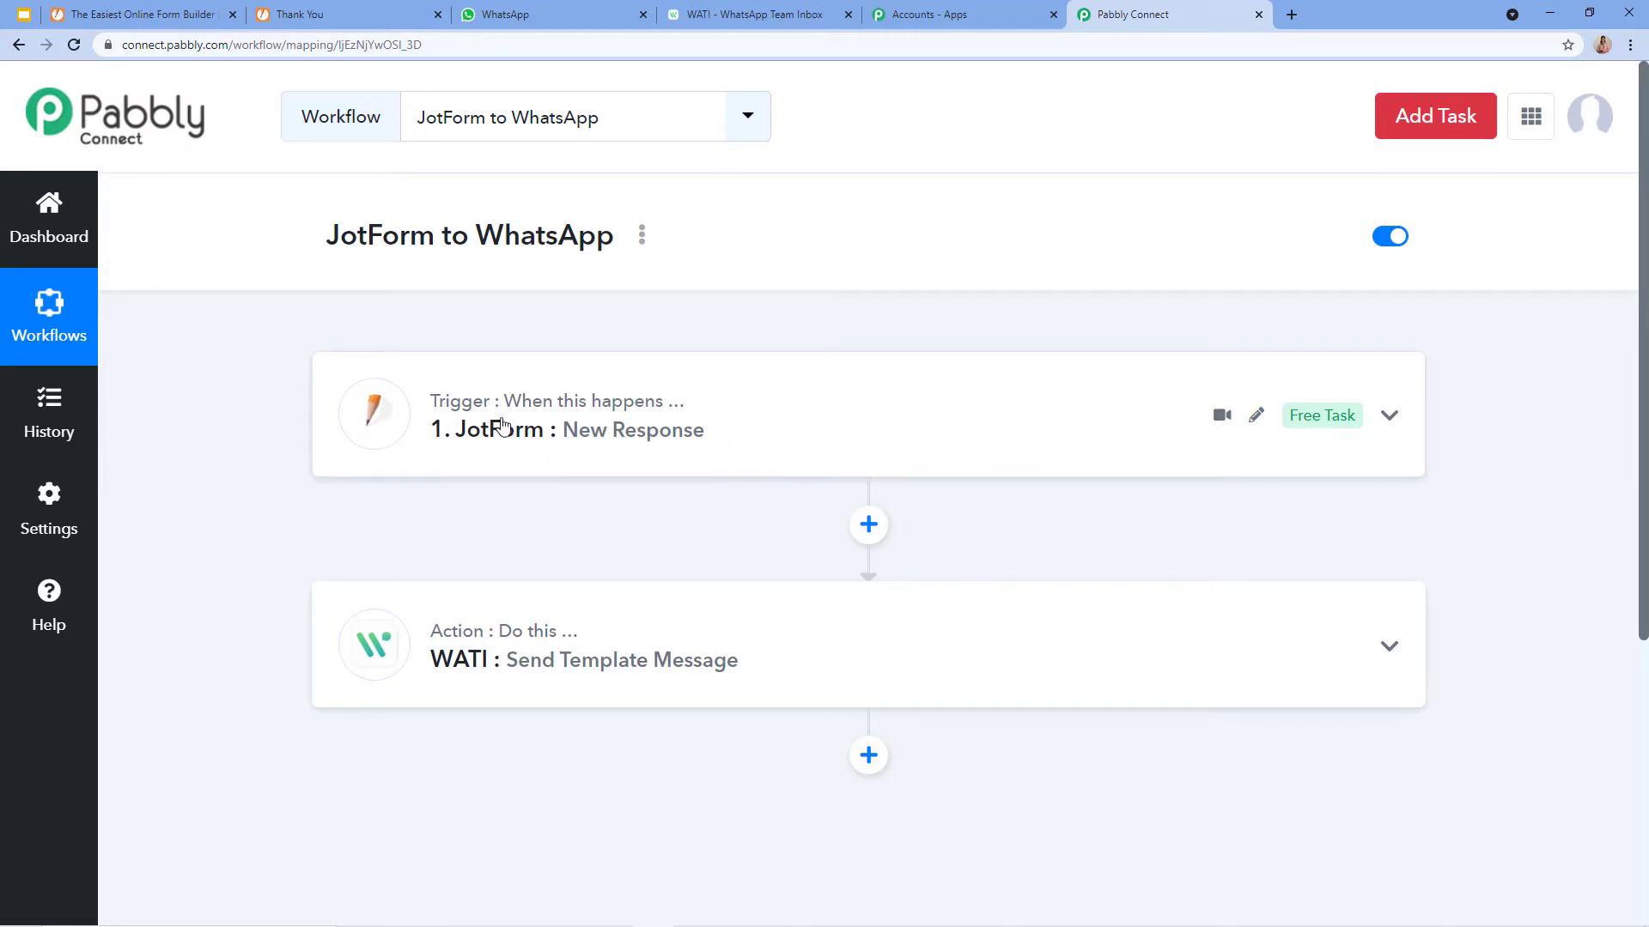